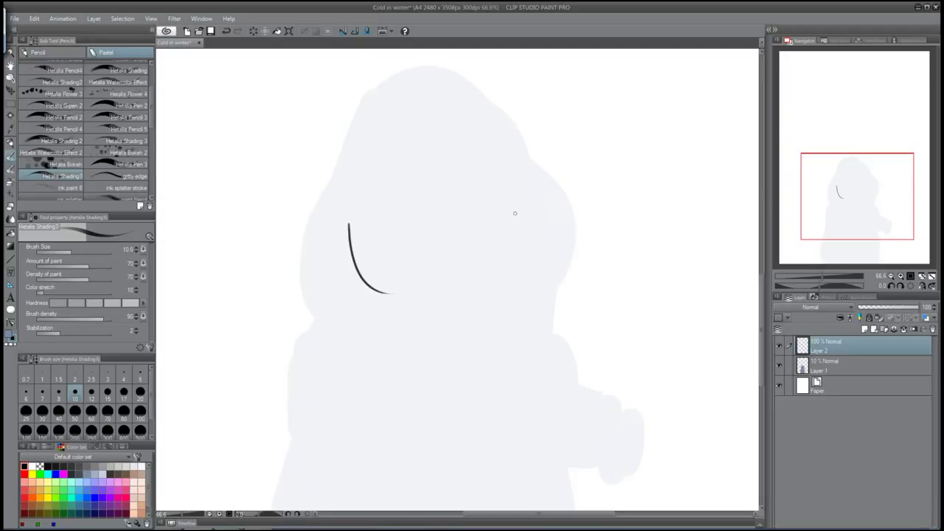
Sketch the fringe lines across the forehead and the hair's outer outline.
drag(395, 174, 555, 199)
drag(519, 214, 535, 247)
drag(350, 230, 389, 286)
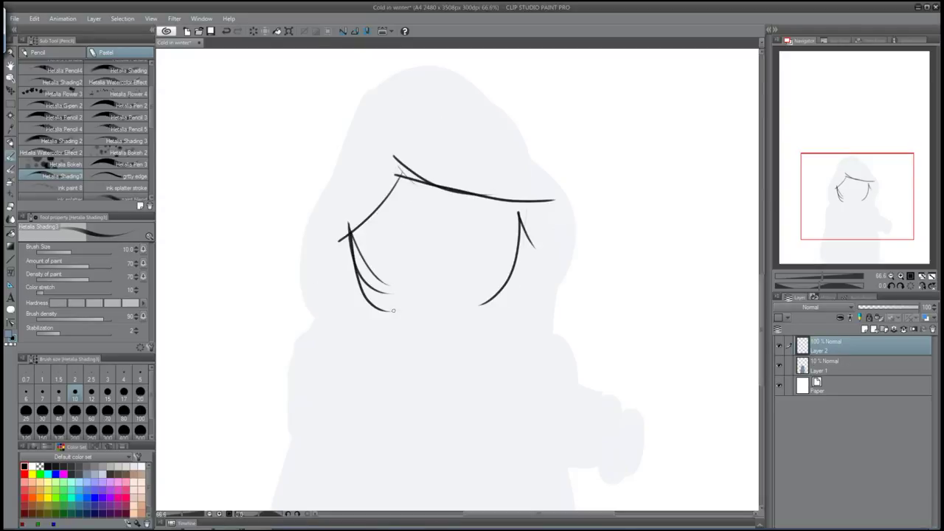
mouse_move(369, 99)
mouse_down()
mouse_move(317, 270)
mouse_move(579, 288)
mouse_up()
drag(520, 111, 532, 338)
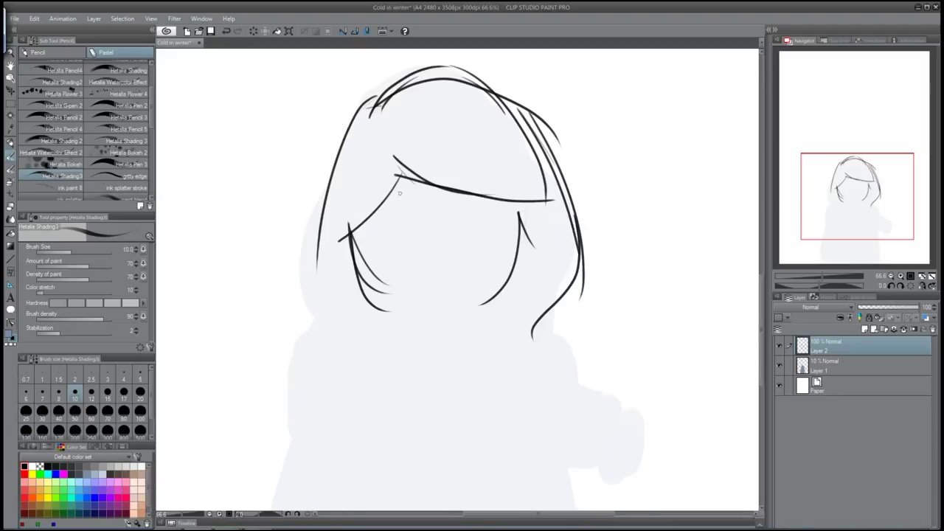
Sketch the face curve and shoulder lines.
drag(354, 255, 472, 247)
drag(520, 177, 495, 310)
drag(317, 333, 539, 299)
drag(542, 313, 564, 362)
drag(313, 358, 279, 192)
Sketch the scarf wrapped across the body, its hanging end, and hair strokes atop the hood.
drag(264, 279, 486, 200)
drag(361, 227, 528, 218)
drag(520, 140, 550, 255)
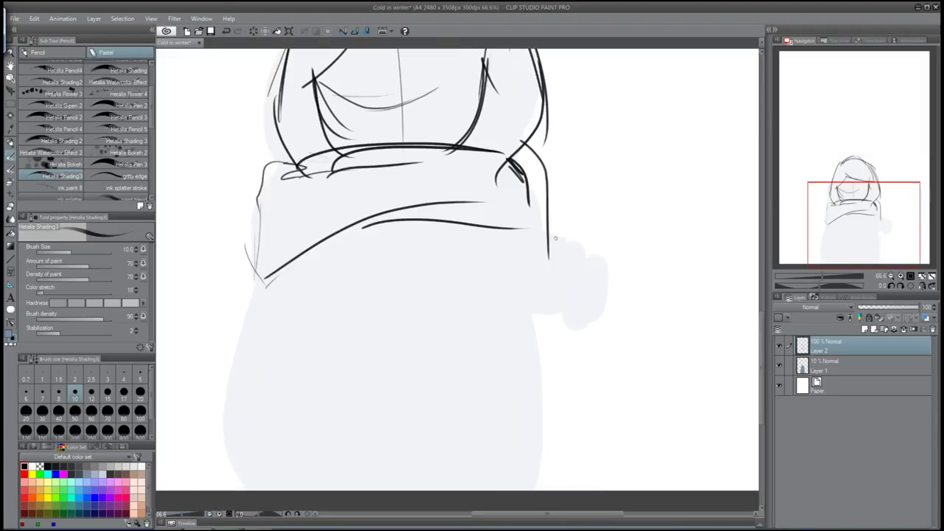
drag(490, 229, 564, 358)
drag(548, 225, 620, 325)
drag(557, 361, 630, 376)
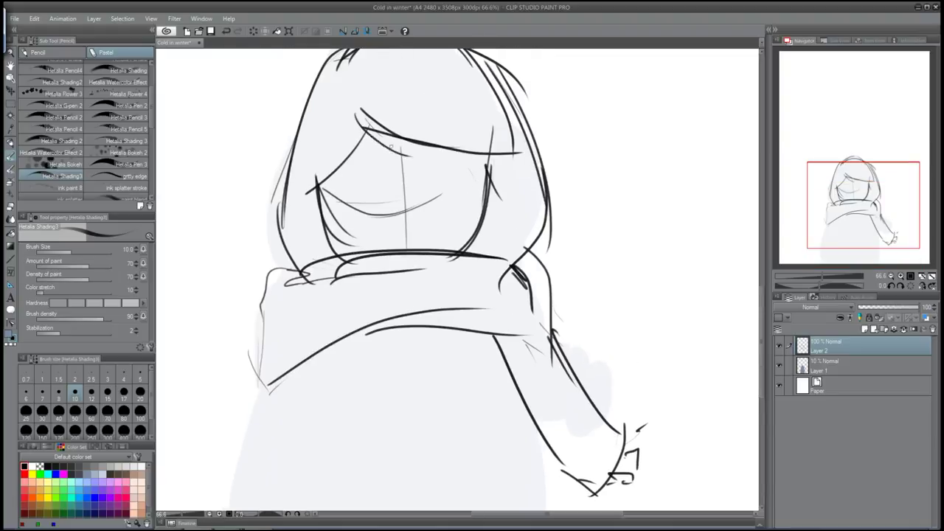
drag(442, 126, 502, 192)
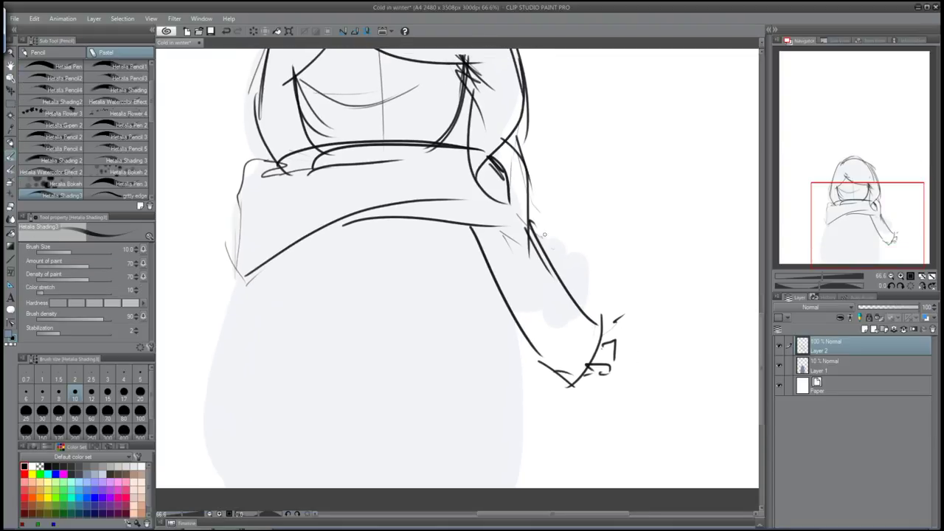
Sketch the arm and hand, mirroring the canvas to check proportions and the body's right curve.
drag(570, 267, 587, 316)
drag(590, 409, 606, 470)
key(h)
drag(406, 297, 451, 456)
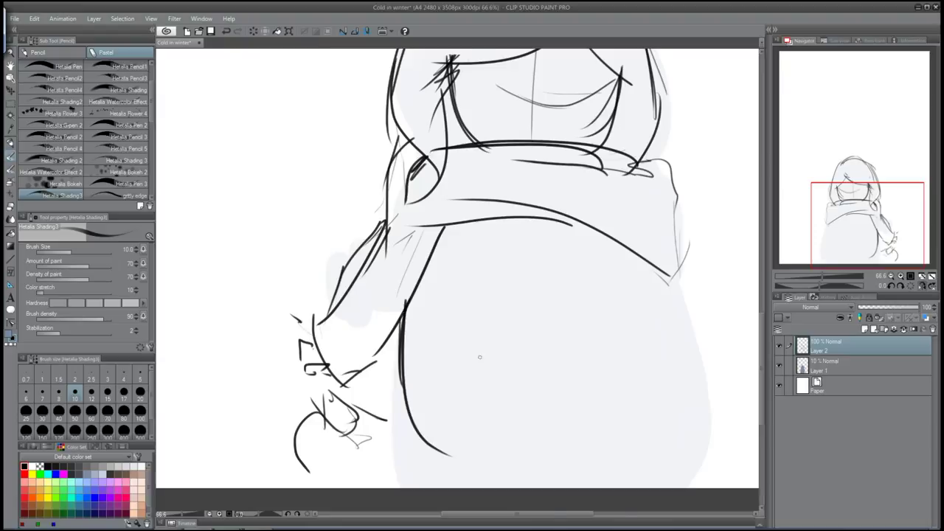
key(h)
Sketch the scarf's left edge and body's left side, undoing unwanted strokes.
drag(234, 194, 244, 276)
drag(248, 241, 275, 476)
mouse_move(309, 275)
mouse_down()
mouse_move(318, 478)
mouse_move(286, 357)
mouse_move(325, 402)
mouse_up()
key(ctrl+z)
key(e)
key(p)
Sketch the sweater lines and folds on the body.
drag(225, 340, 214, 479)
scroll(295, 332, down, 3)
drag(280, 173, 295, 292)
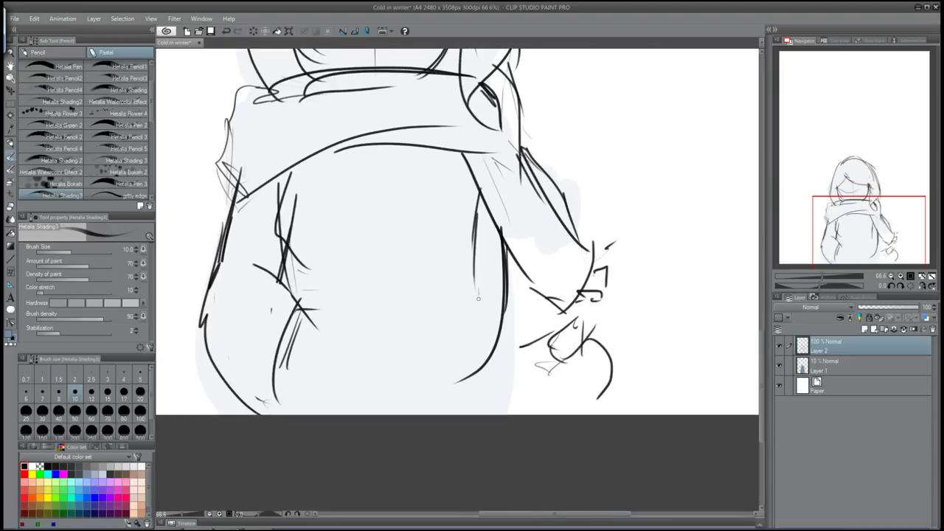
drag(472, 295, 487, 387)
drag(542, 288, 508, 405)
drag(509, 369, 484, 415)
drag(309, 314, 351, 298)
scroll(510, 321, up, 2)
drag(294, 224, 295, 261)
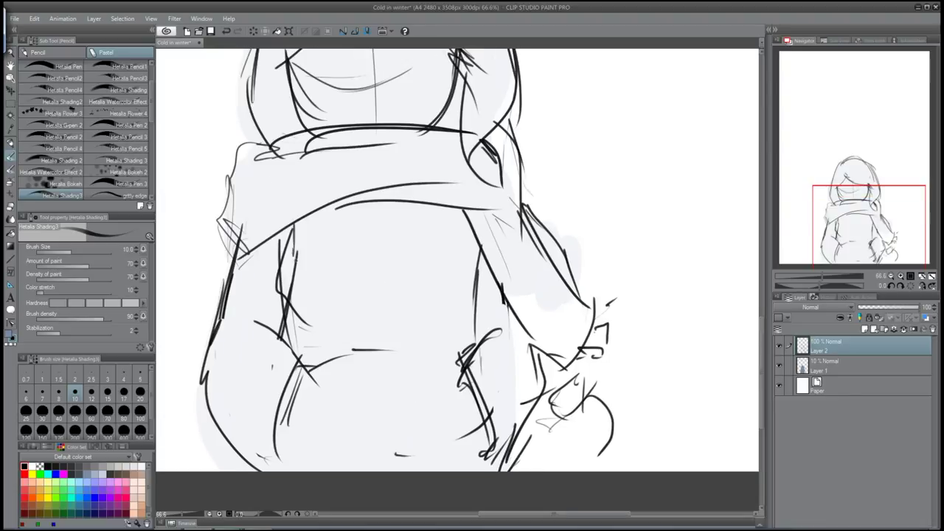
Add more strokes to the scarf and body, then draw the eye lines.
drag(218, 247, 277, 226)
drag(288, 217, 451, 208)
mouse_move(428, 214)
mouse_down()
mouse_move(475, 270)
mouse_move(472, 341)
mouse_up()
scroll(480, 332, up, 3)
drag(327, 155, 380, 161)
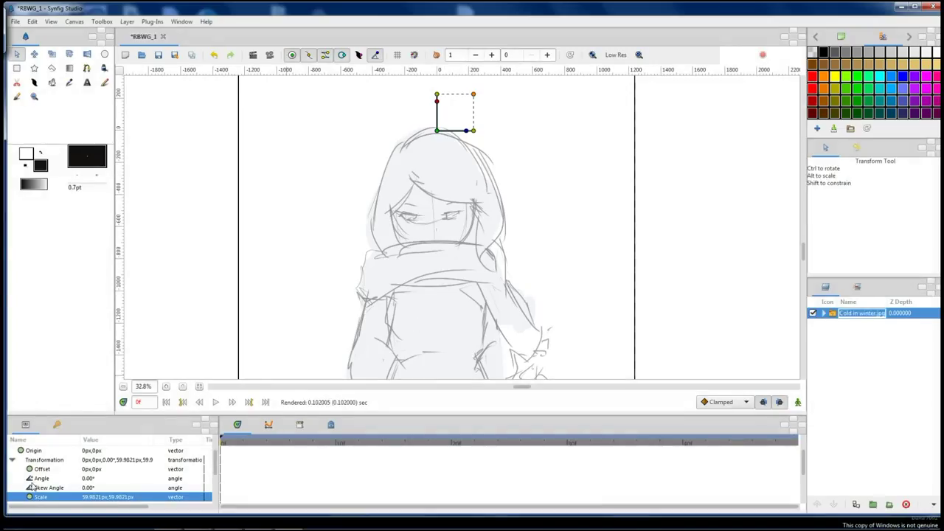
Set the sketch layer's Amount to 0.7.
scroll(33, 487, up, 2)
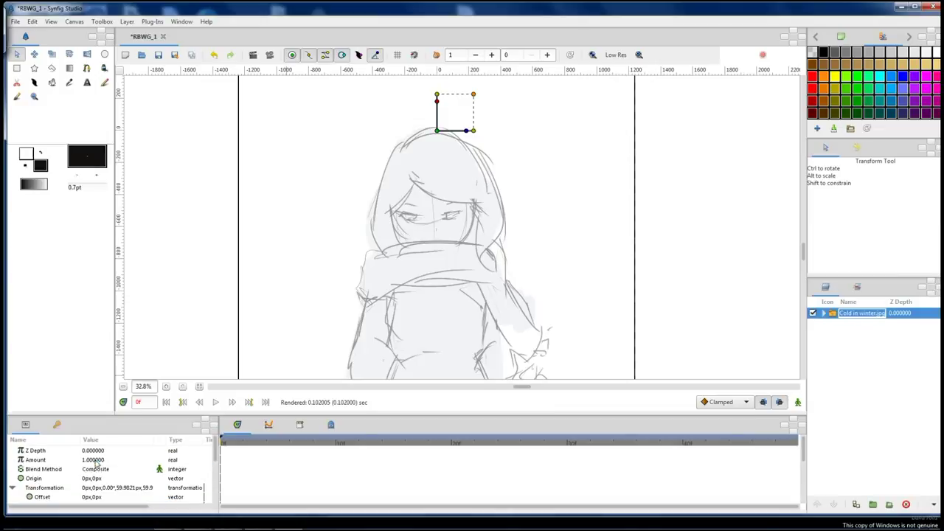
triple_click(92, 459)
text(0.7)
key(Return)
Draw a test spline shape, close it, then delete its layers.
click(87, 68)
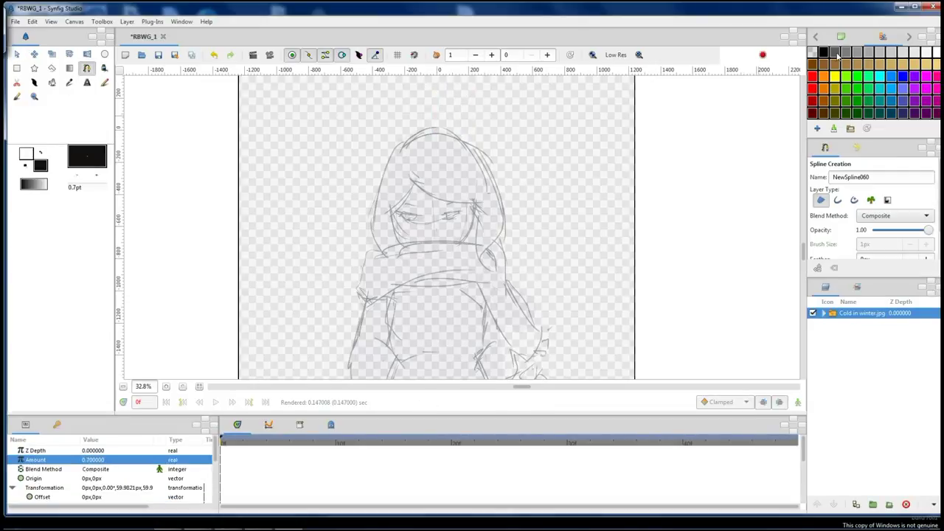
right_click(413, 180)
click(431, 230)
scroll(414, 204, up, 1)
scroll(415, 204, up, 7)
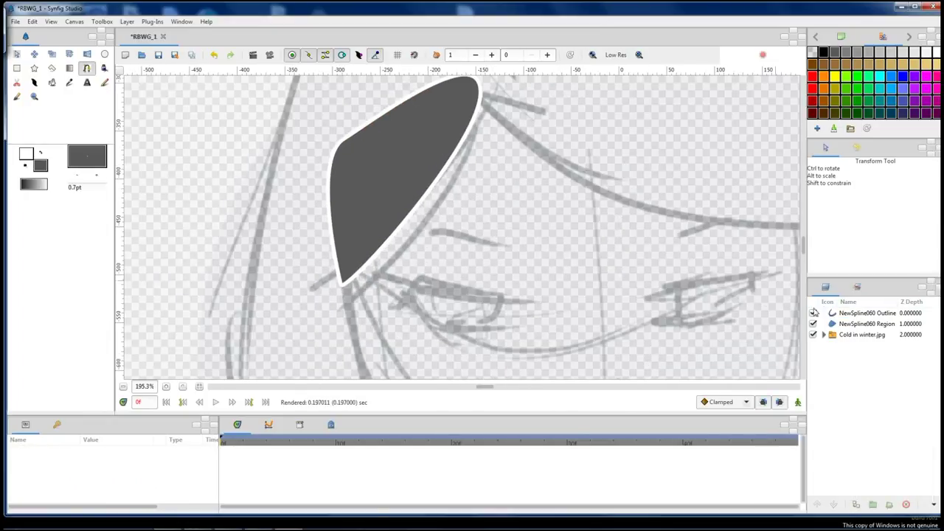
scroll(524, 236, down, 2)
click(866, 313)
shift+click(867, 324)
key(Delete)
scroll(512, 236, down, 3)
Swap outline and fill colours and pick a pale lilac fill colour.
click(40, 154)
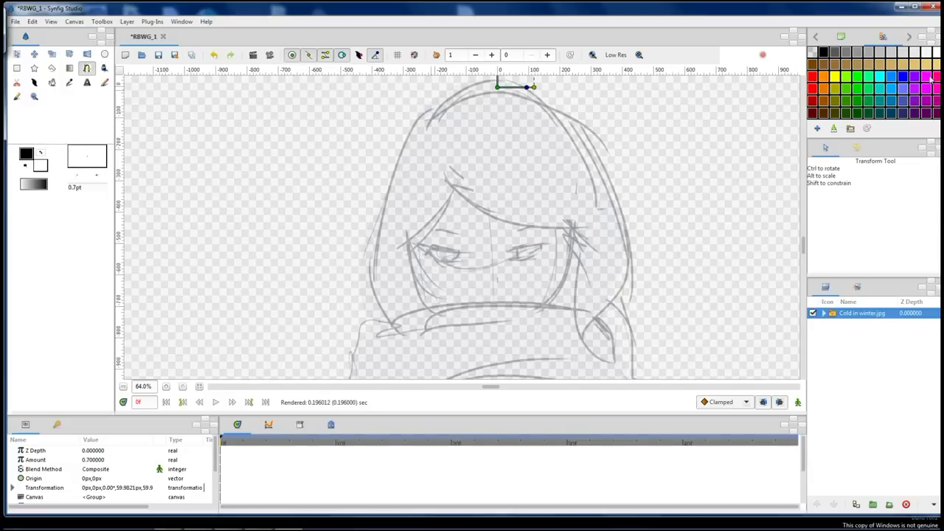
drag(927, 84, 87, 155)
double_click(87, 156)
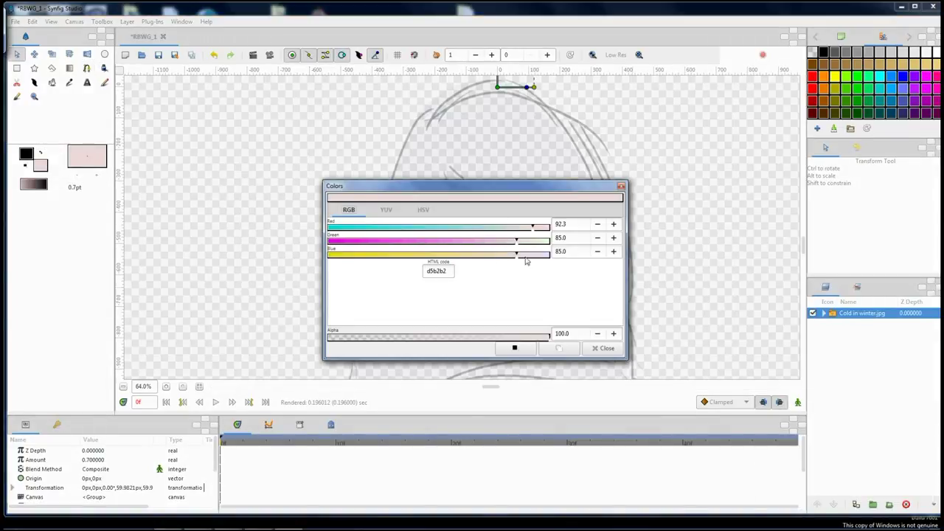
click(605, 348)
Select the Spline tool and cancel the unfinished spline.
scroll(502, 273, up, 2)
scroll(448, 269, up, 1)
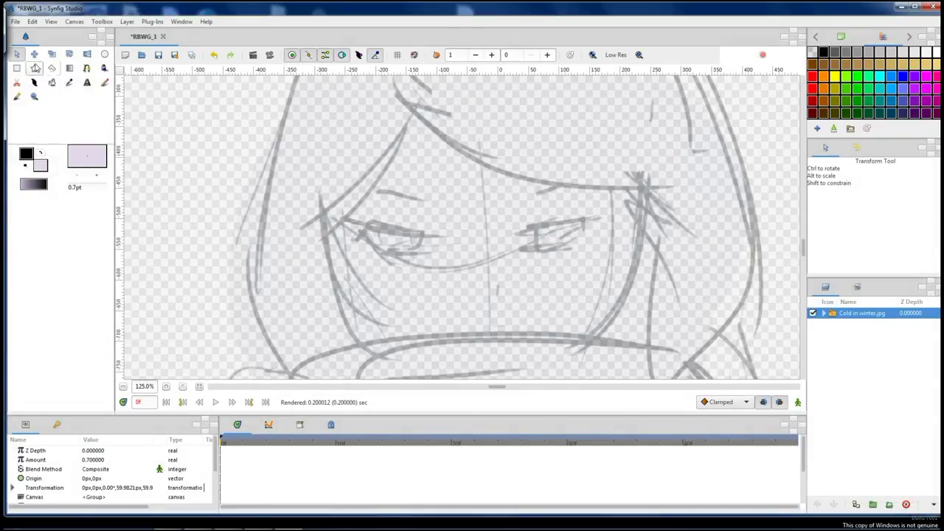
click(86, 68)
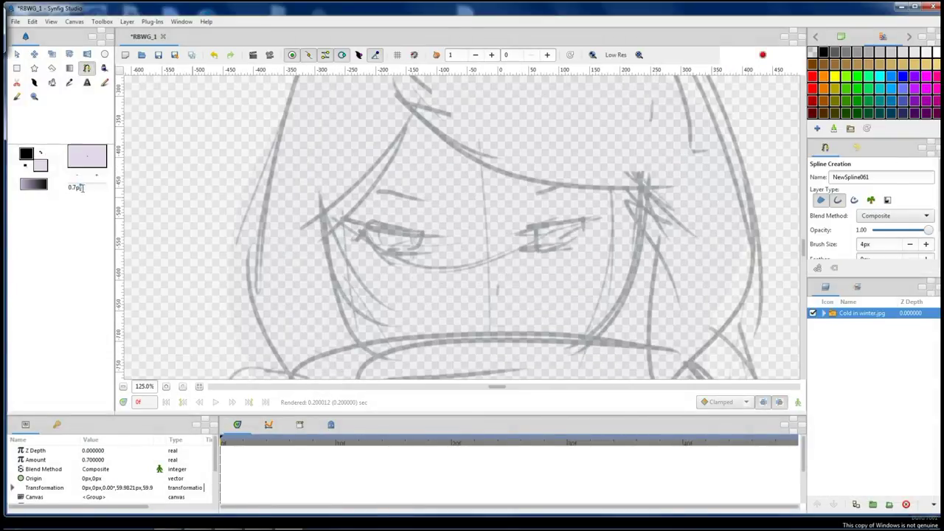
scroll(851, 233, down, 1)
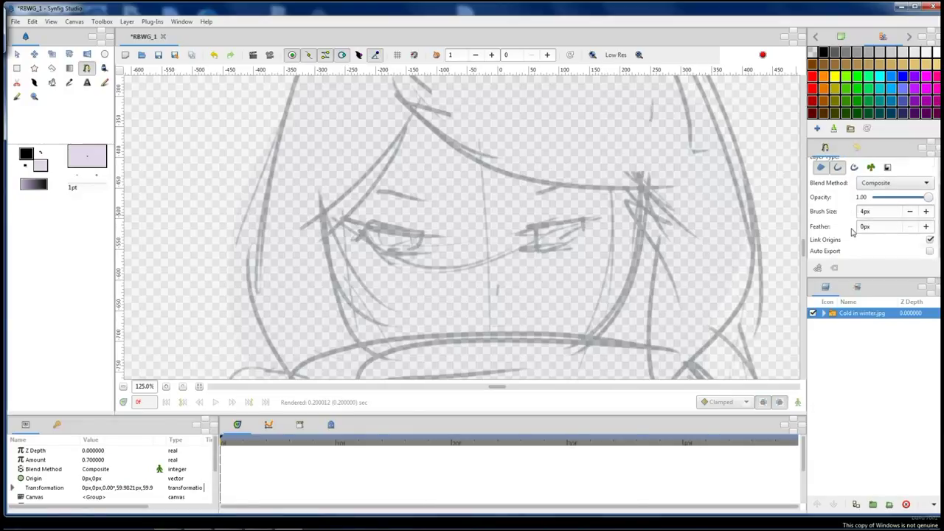
scroll(852, 235, up, 1)
scroll(854, 236, down, 1)
scroll(855, 235, up, 1)
key(Escape)
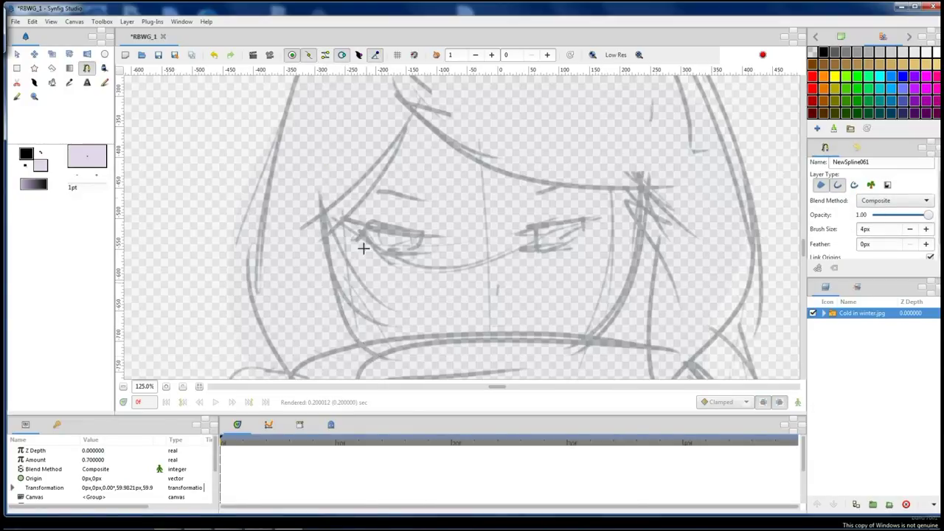
Trace the face outline as a closed spline around jaw, cheeks and top, creating its layers.
click(396, 364)
click(583, 361)
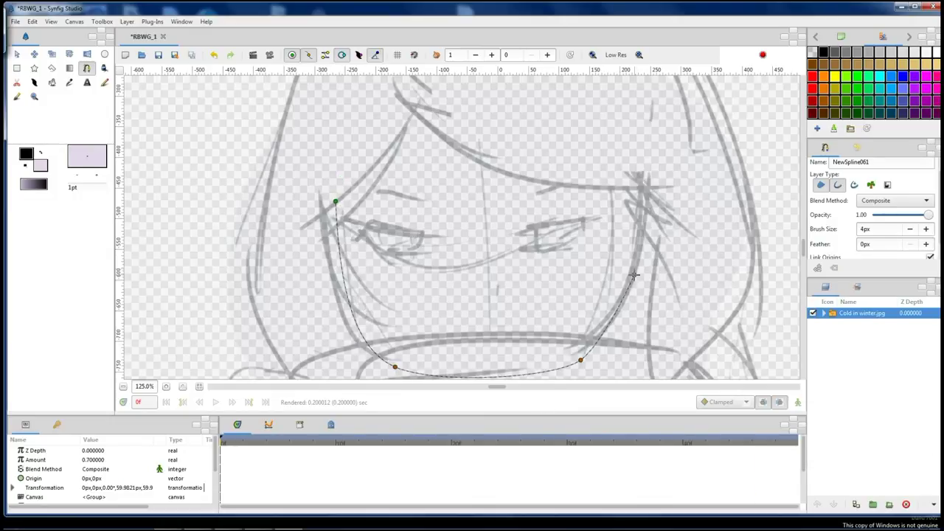
scroll(632, 274, up, 1)
click(624, 280)
click(621, 164)
click(572, 106)
click(451, 98)
click(336, 162)
click(334, 222)
key(alt+a)
Adjust the face outline's left, top-right and right points and hide its fill region.
drag(334, 221, 335, 266)
drag(620, 164, 624, 139)
drag(625, 280, 635, 268)
scroll(621, 258, down, 1)
click(813, 323)
click(839, 313)
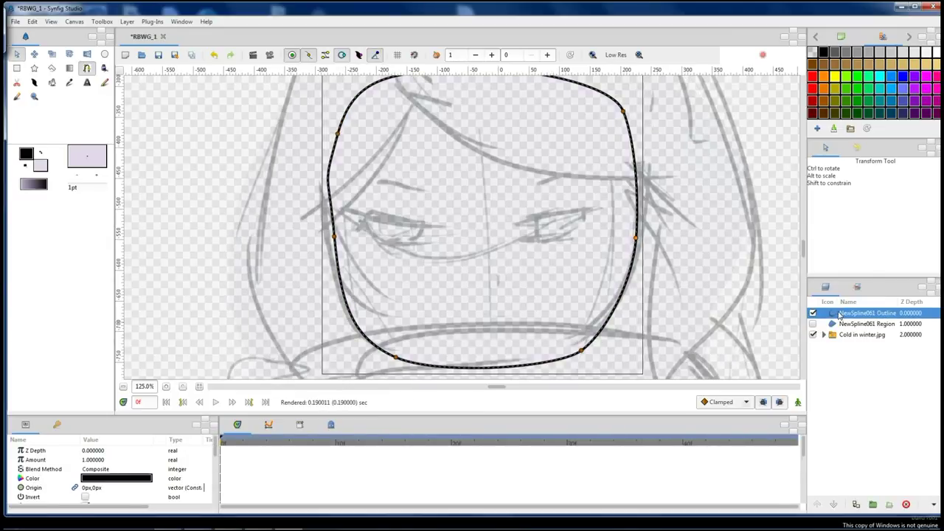
scroll(521, 258, up, 2)
Draw the left and right eye shapes as looped splines with filled layers.
key(alt+b)
click(253, 204)
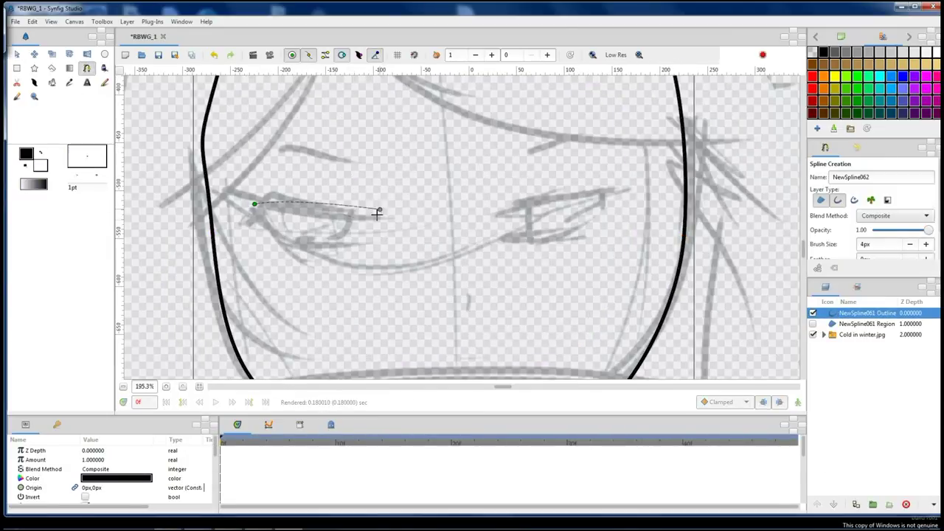
click(273, 243)
right_click(254, 204)
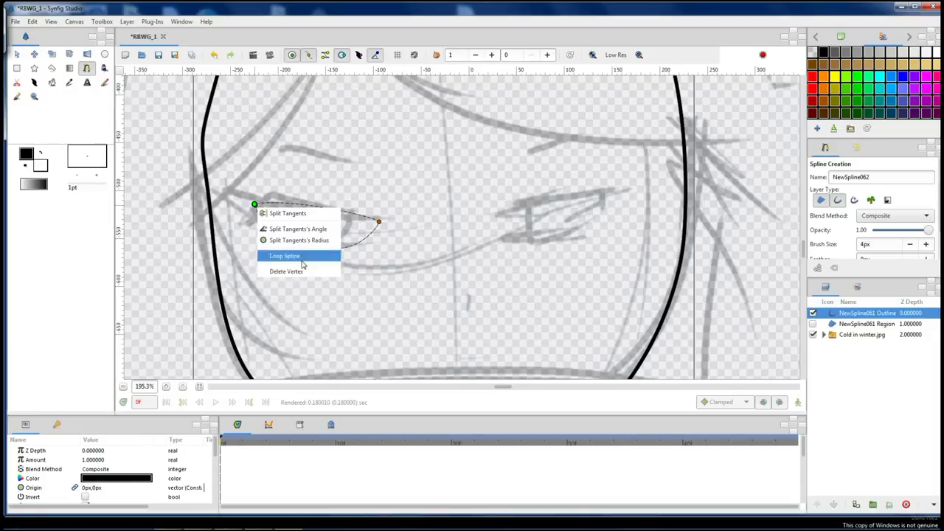
click(284, 255)
click(498, 222)
key(alt+a)
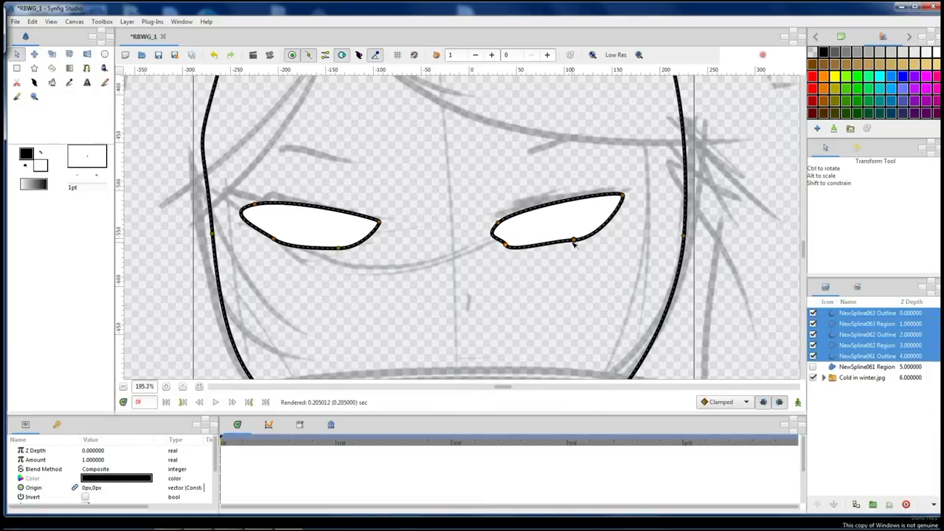
click(622, 198)
Reshape the right eye's lower edge and delete both eye outline layers.
drag(573, 240, 582, 235)
key(Delete)
click(867, 323)
key(Delete)
click(867, 313)
Draw a red iris spline inside the left eye and adjust its shape.
click(813, 101)
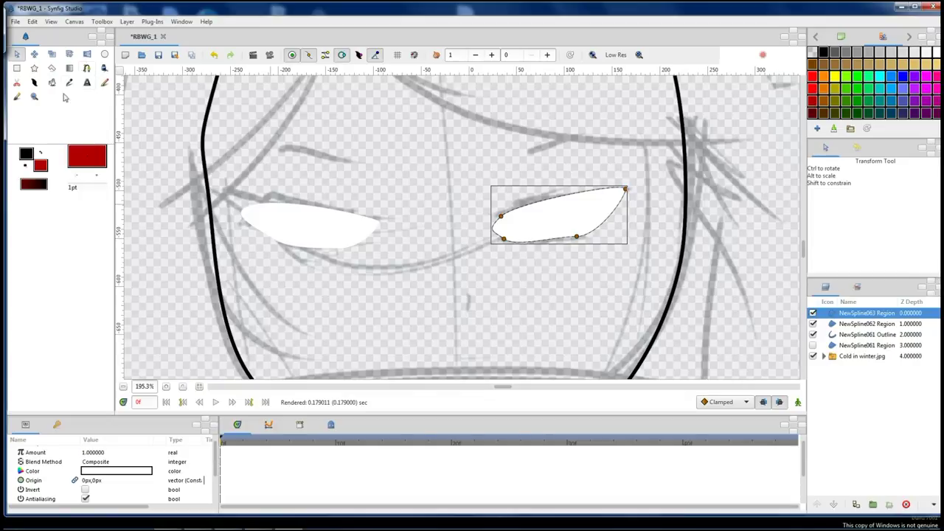
click(86, 68)
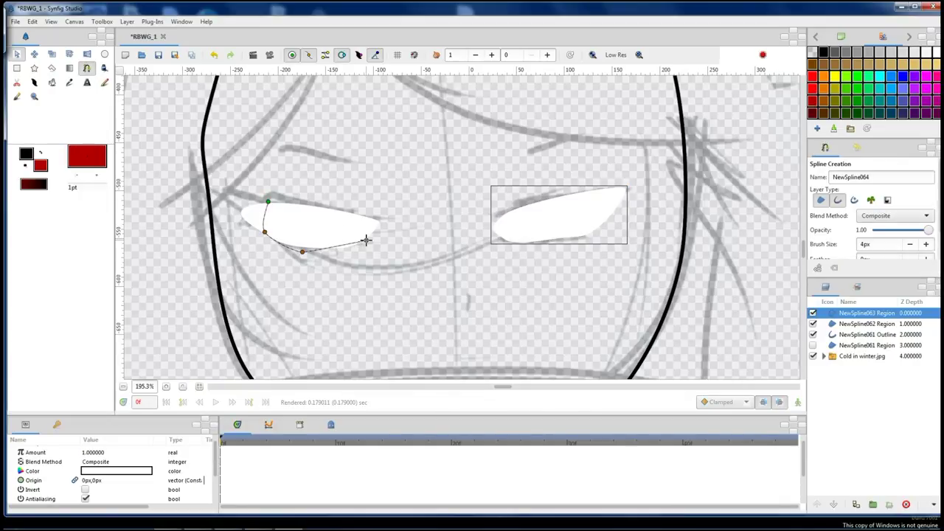
click(268, 201)
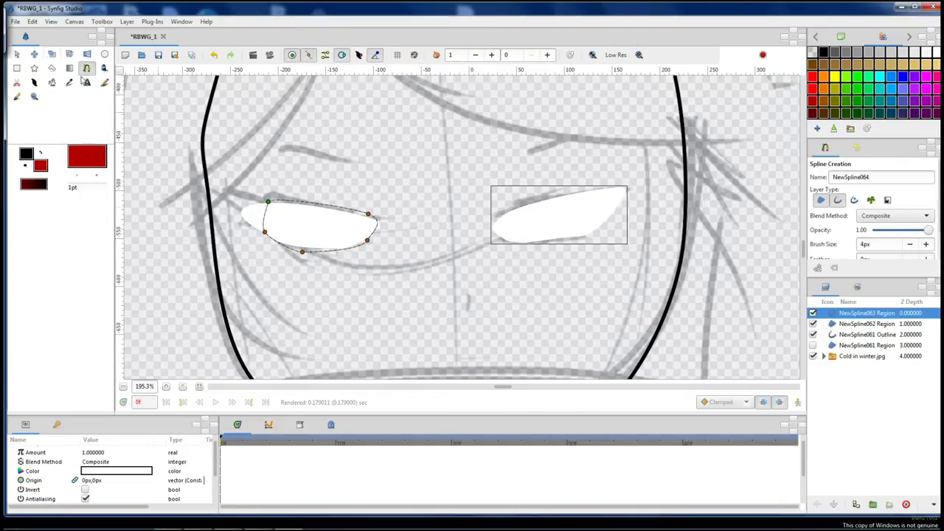
key(alt+a)
click(354, 213)
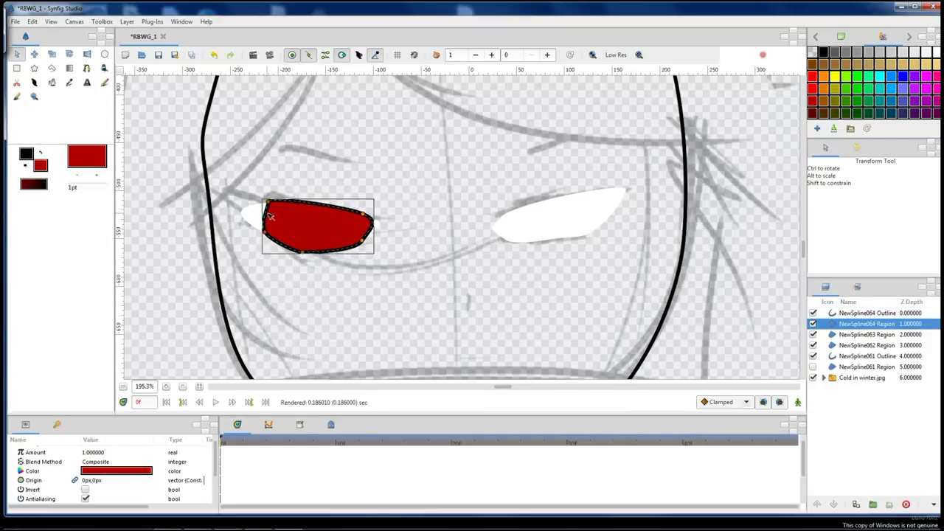
click(307, 256)
Soften the iris fill colour from red to dusty pink.
double_click(41, 165)
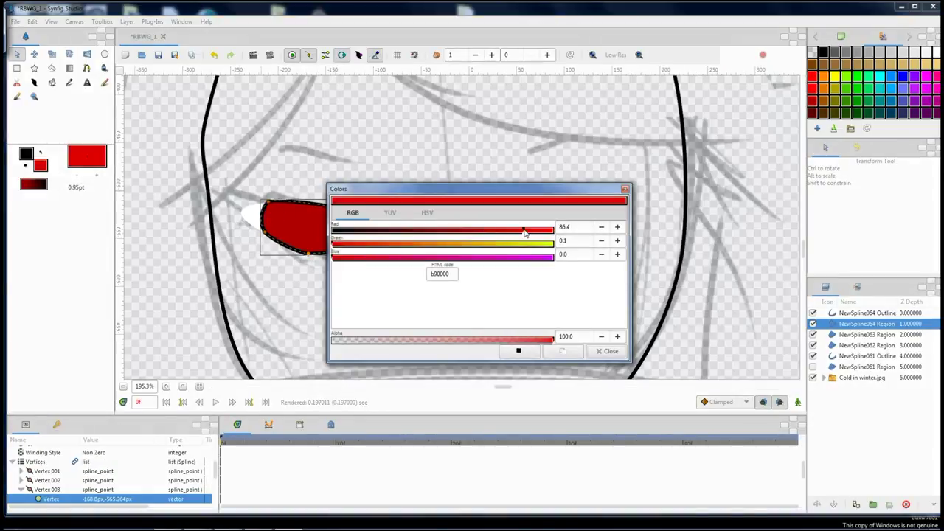
click(391, 213)
drag(552, 236, 496, 233)
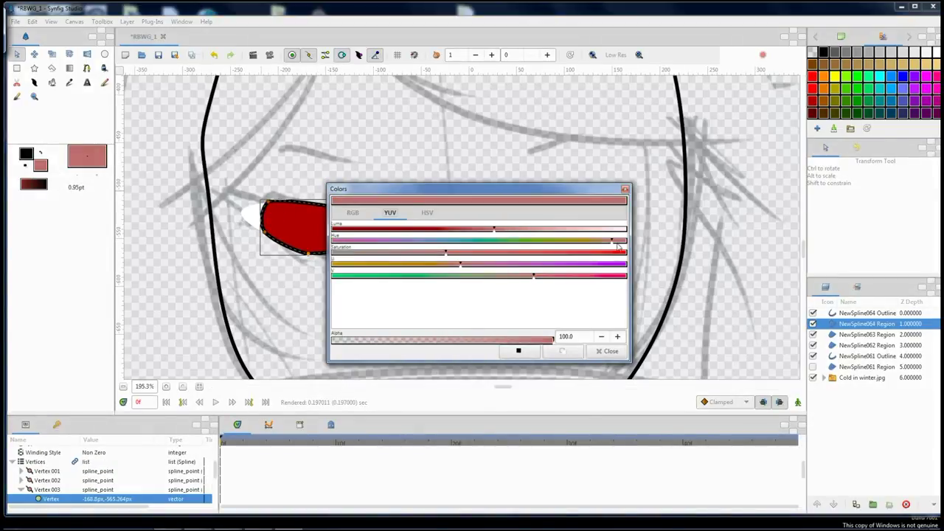
click(611, 351)
click(867, 323)
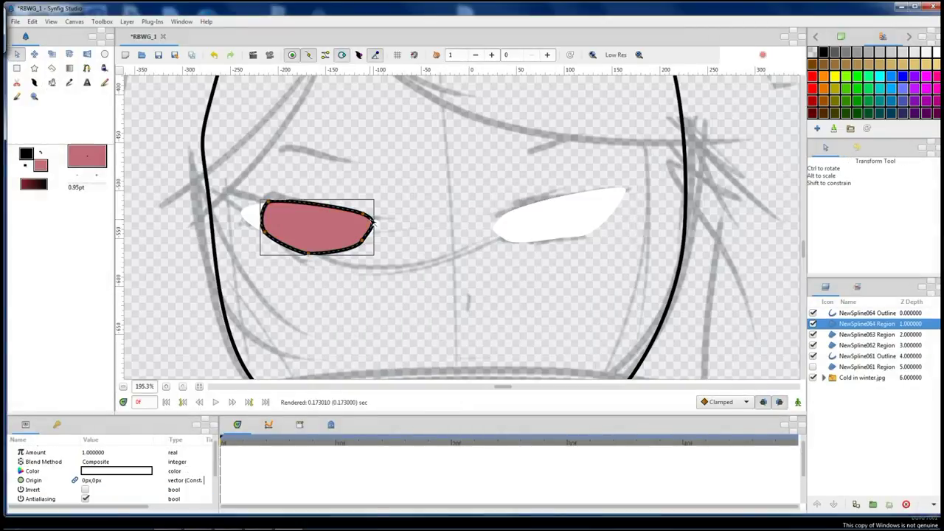
click(363, 214)
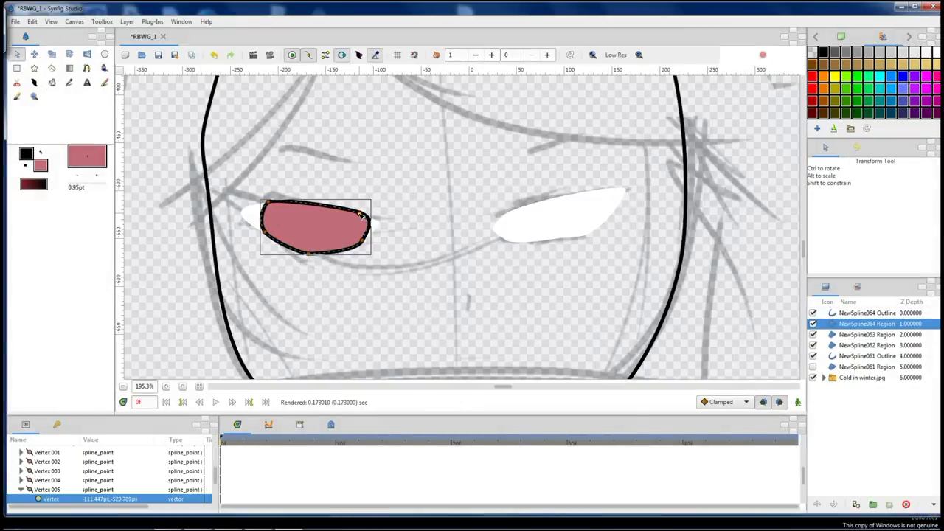
Delete the iris's old outline layer, add a new outline, then undo it.
click(869, 313)
right_click(841, 313)
click(859, 443)
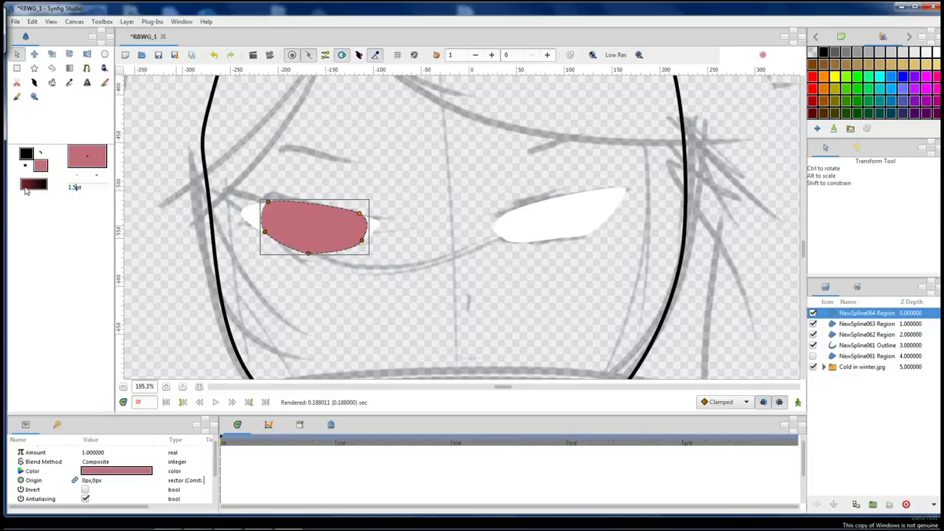
right_click(841, 314)
click(860, 435)
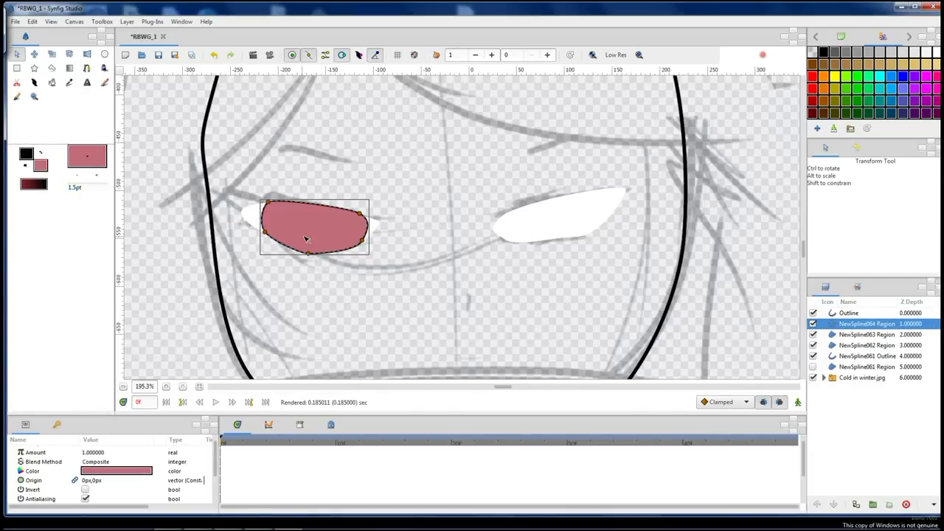
key(ctrl+z)
right_click(862, 317)
Give the left iris a thick black outline and group the left eye's layers.
click(804, 398)
click(867, 334)
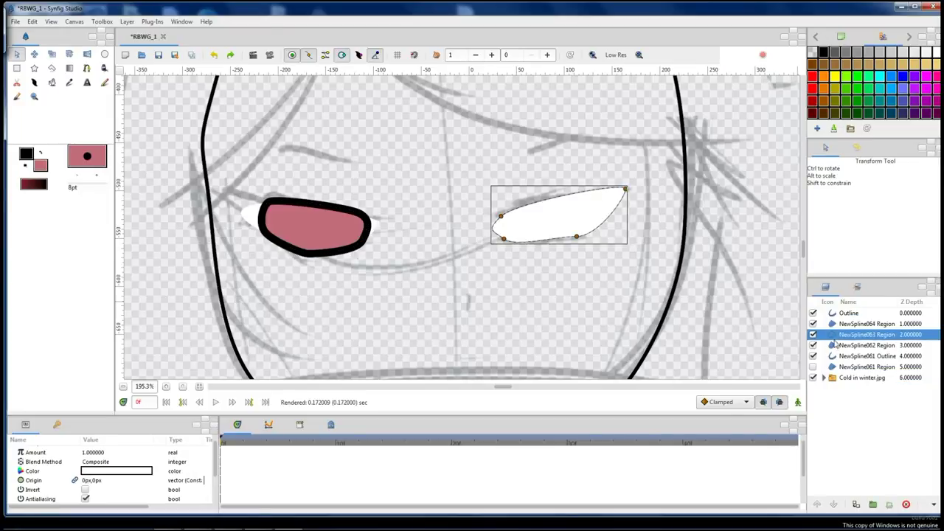
ctrl+click(849, 313)
ctrl+click(867, 344)
click(872, 504)
Group the right eye-white region and draw a filled pink right iris spline inside it.
click(834, 325)
click(873, 504)
click(875, 334)
click(86, 68)
click(602, 191)
click(510, 212)
right_click(509, 206)
click(543, 262)
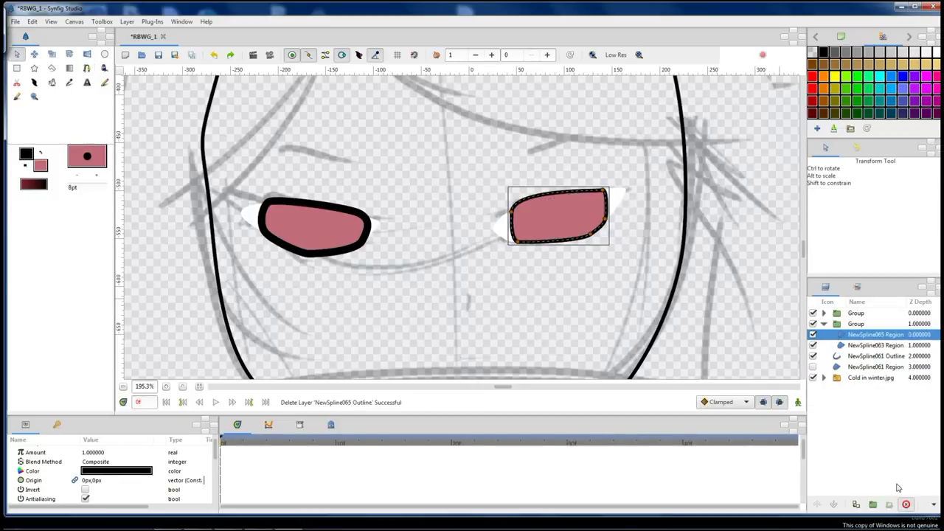
Group the right iris outline and region layers, then select the left eye's inner group.
right_click(876, 334)
click(871, 389)
click(875, 334)
ctrl+click(876, 344)
click(873, 504)
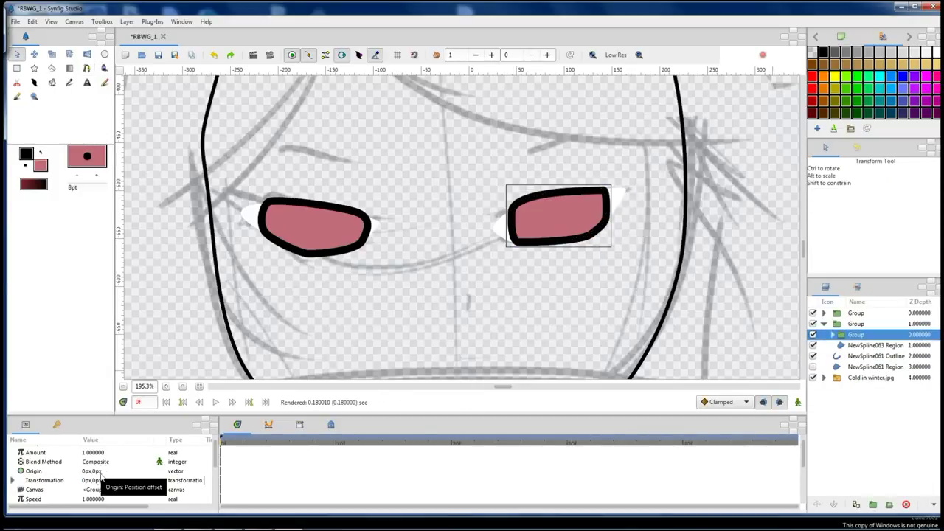
click(824, 313)
click(852, 325)
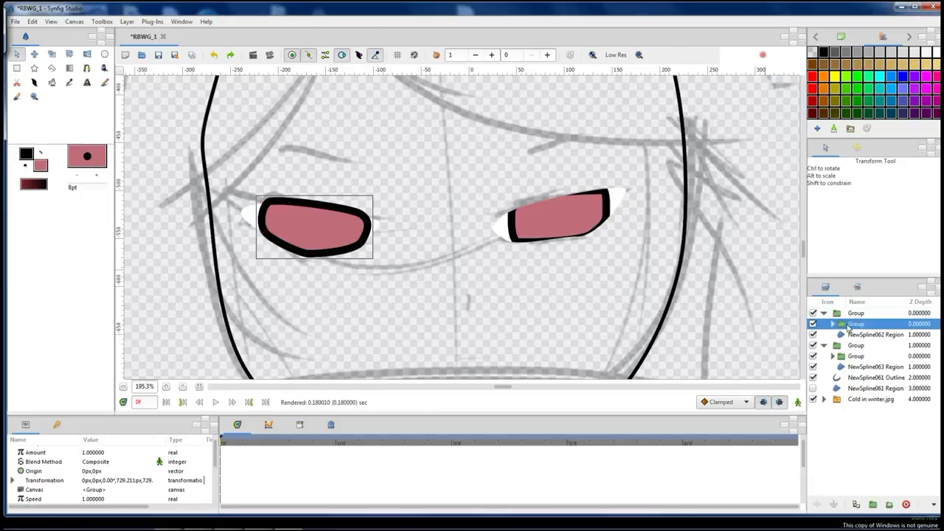
Draw a white circle inside the left iris.
click(185, 293)
click(318, 225)
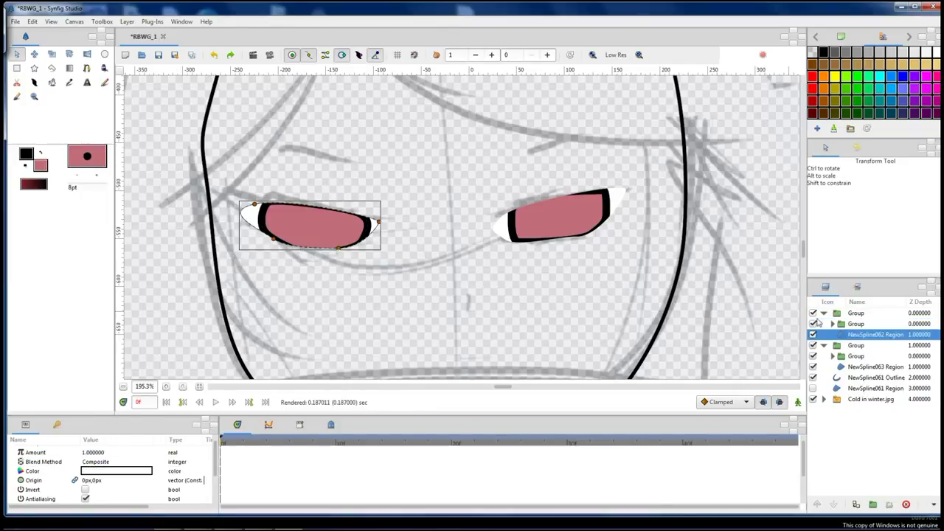
key(alt+c)
drag(336, 256, 375, 238)
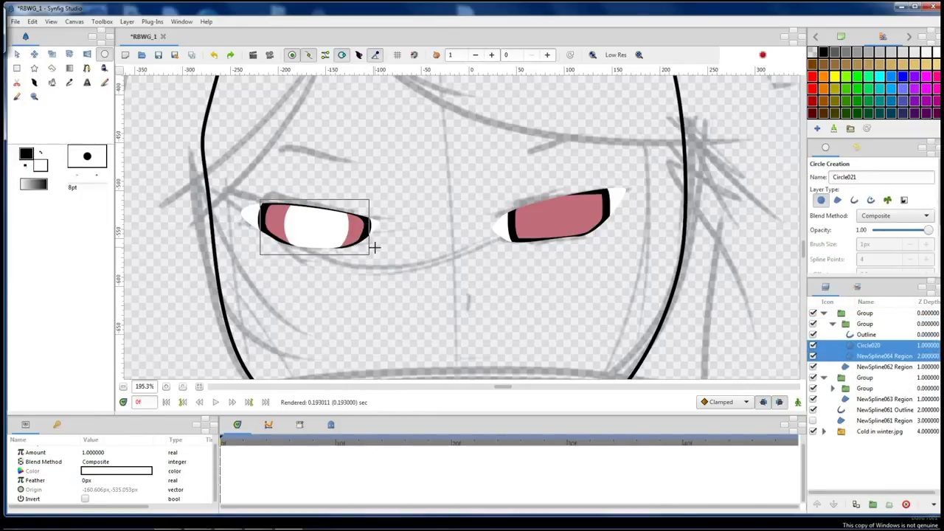
Draw a white circle inside the right iris.
key(alt+a)
click(561, 216)
key(alt+c)
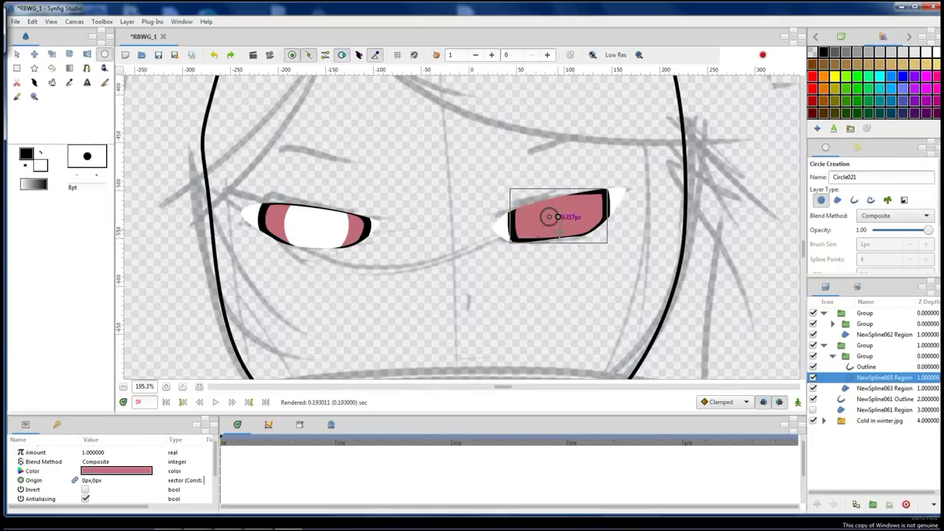
drag(561, 217, 596, 218)
key(alt+a)
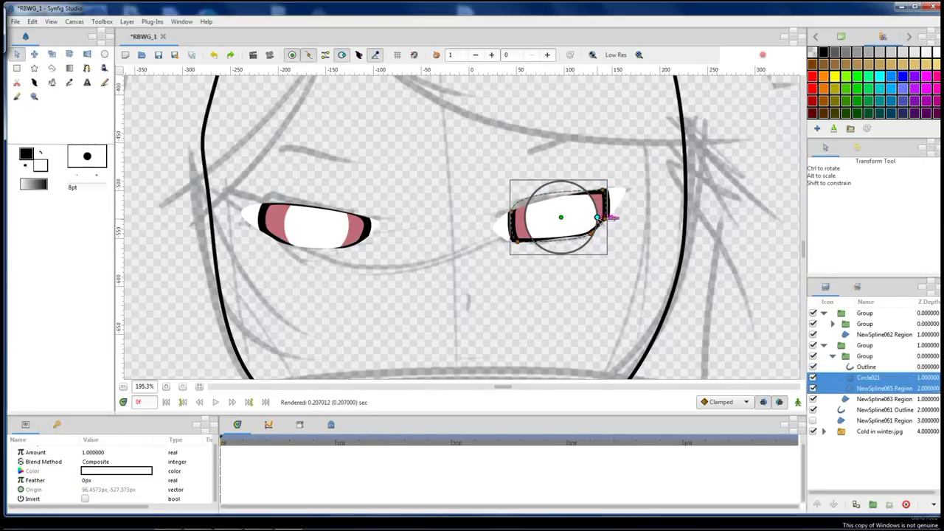
click(685, 236)
Draw a heavy black upper lash shape over the left eye.
click(865, 324)
click(86, 68)
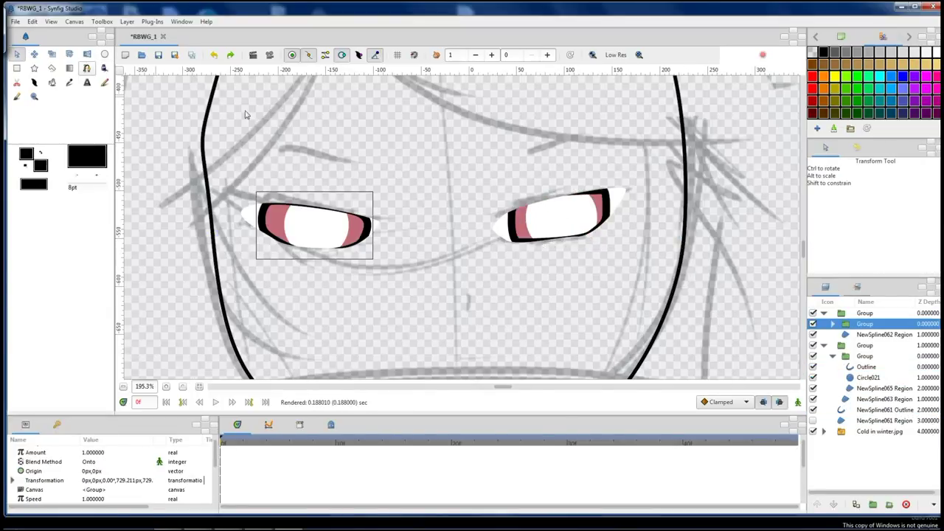
scroll(391, 219, up, 2)
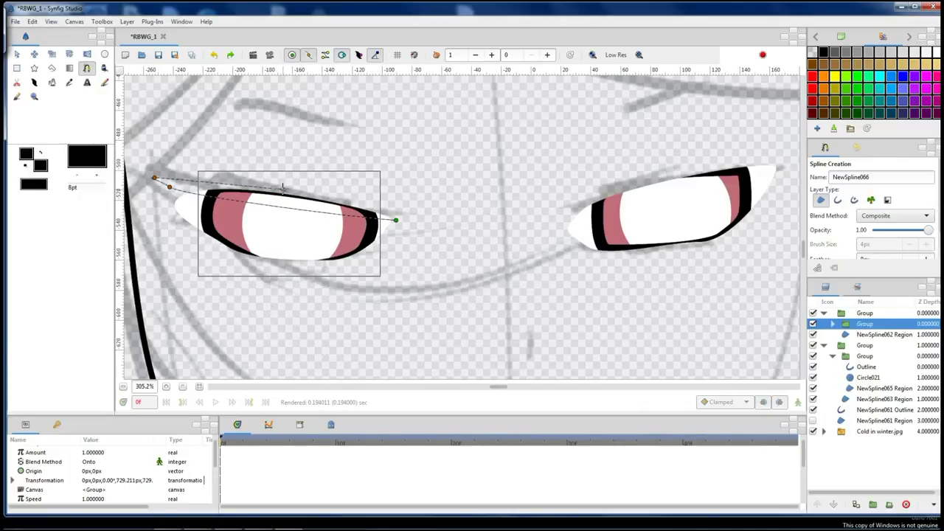
key(alt+a)
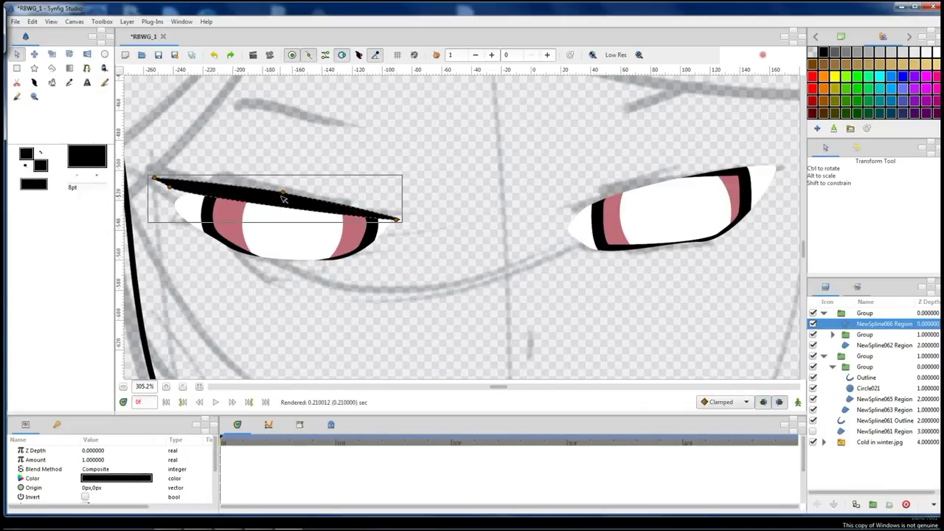
click(169, 189)
click(387, 230)
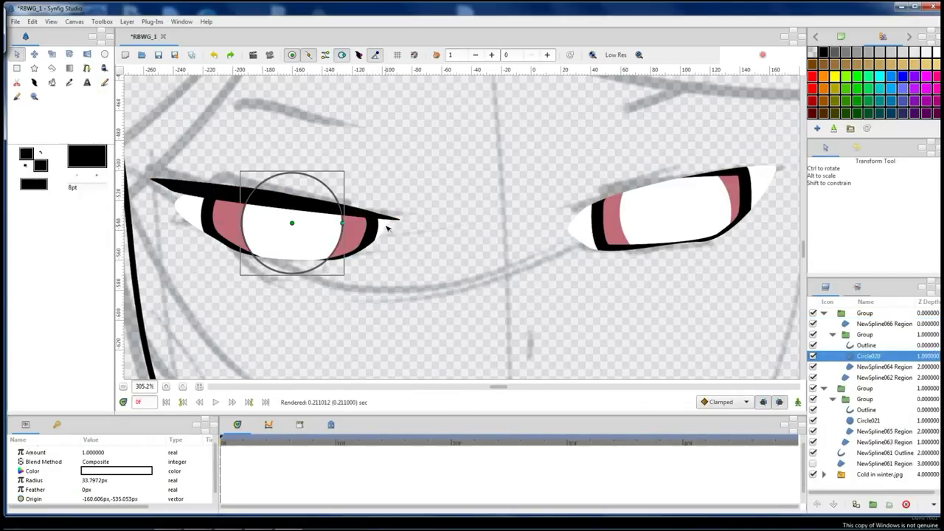
click(186, 215)
click(196, 197)
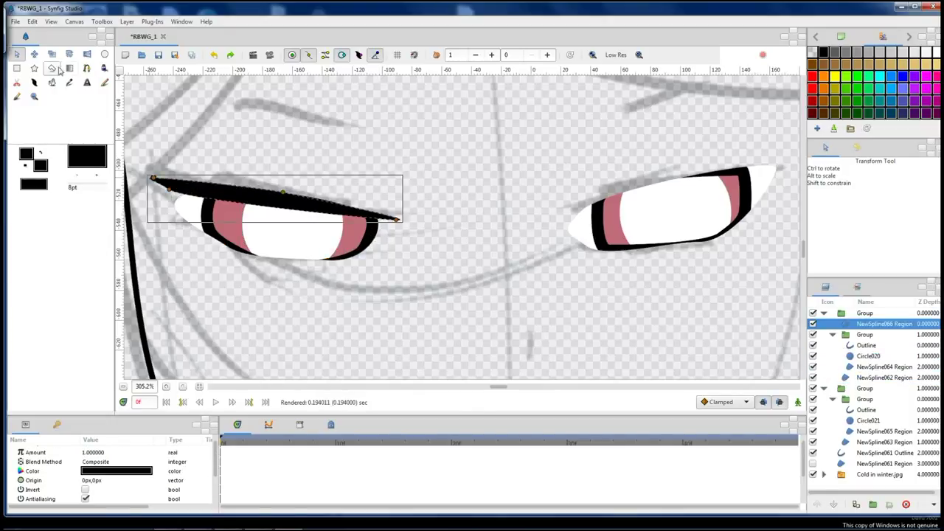
Add a black lower lash line and an inner corner shape to the left eye.
click(86, 68)
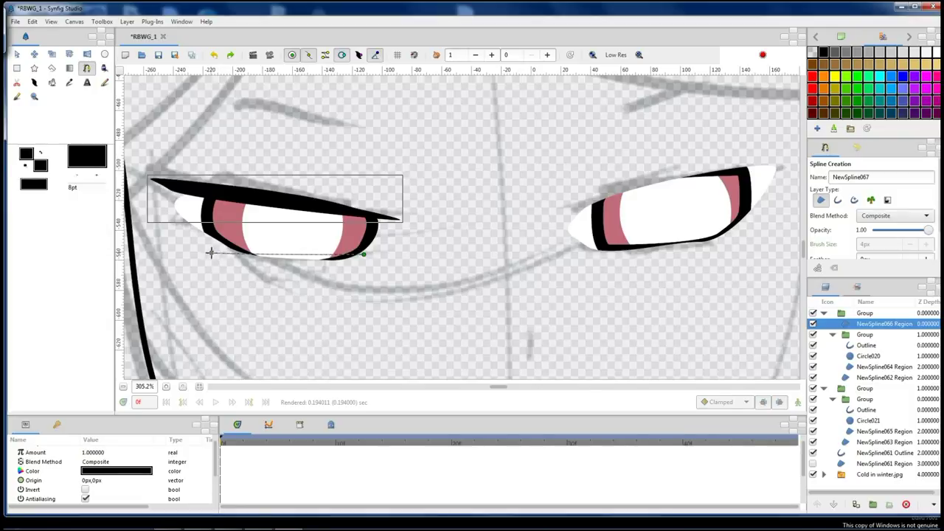
click(363, 256)
key(alt+a)
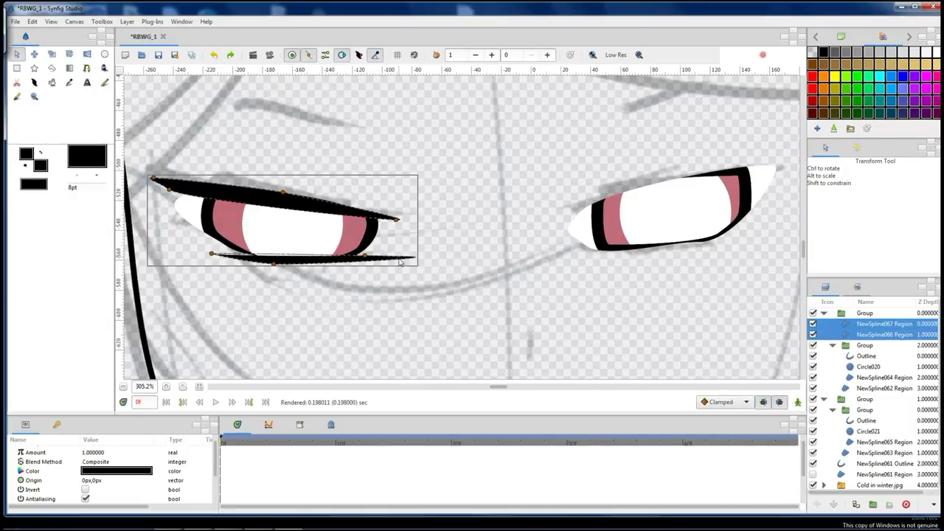
key(alt+b)
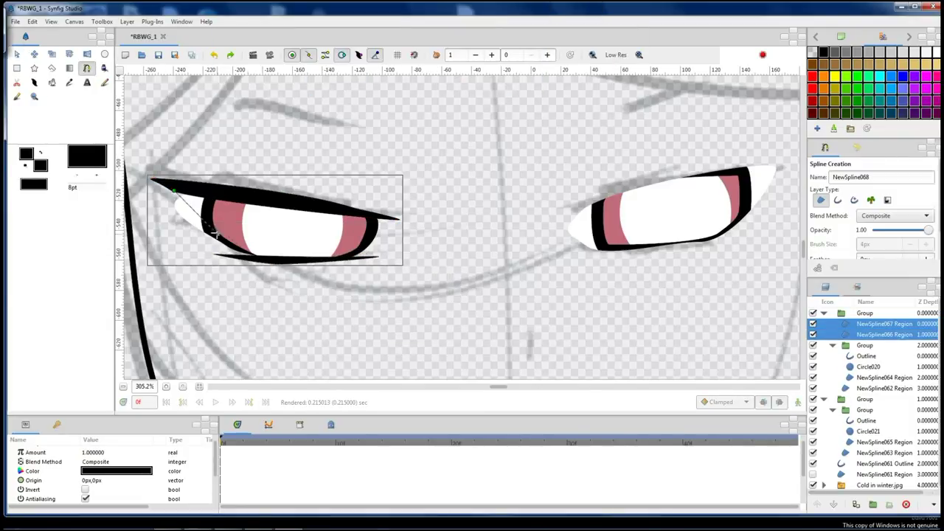
click(160, 181)
key(alt+a)
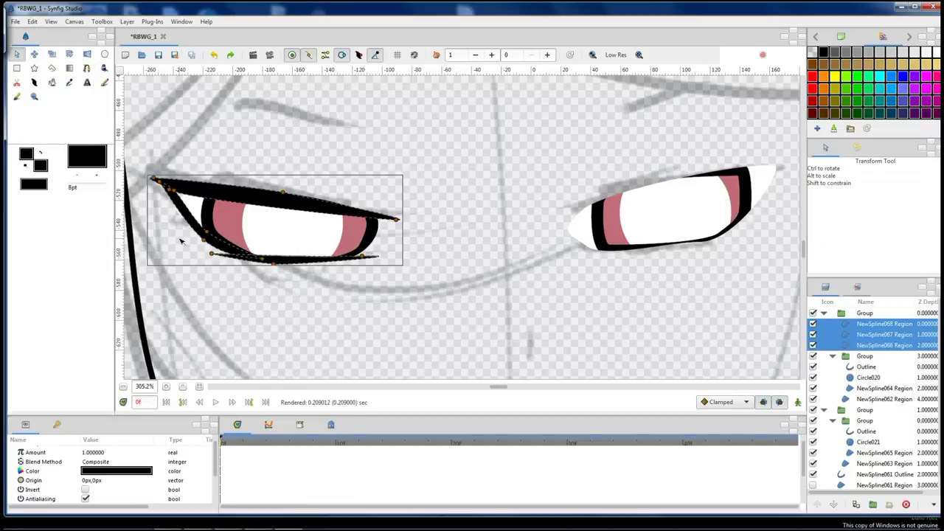
click(187, 193)
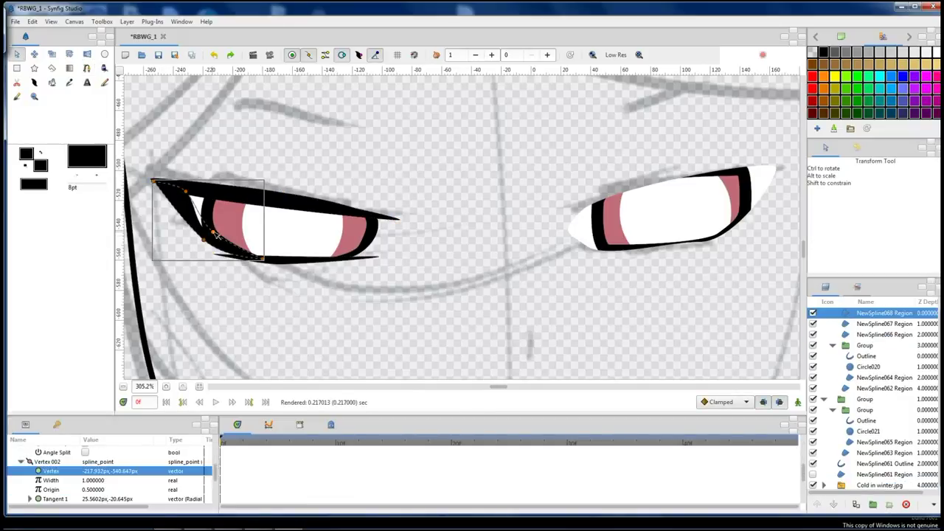
click(268, 276)
Select the right eye's group and center the right eye in view.
click(675, 211)
click(864, 408)
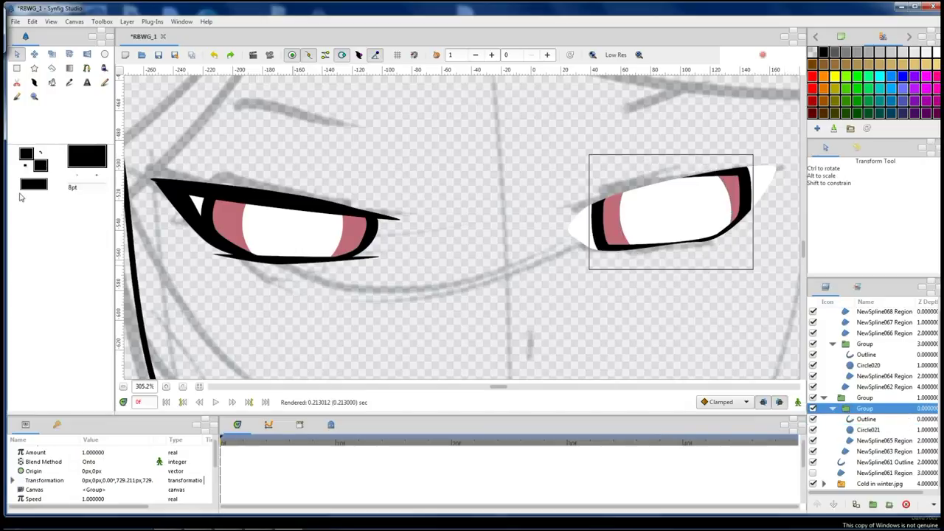
key(alt+b)
drag(499, 387, 502, 389)
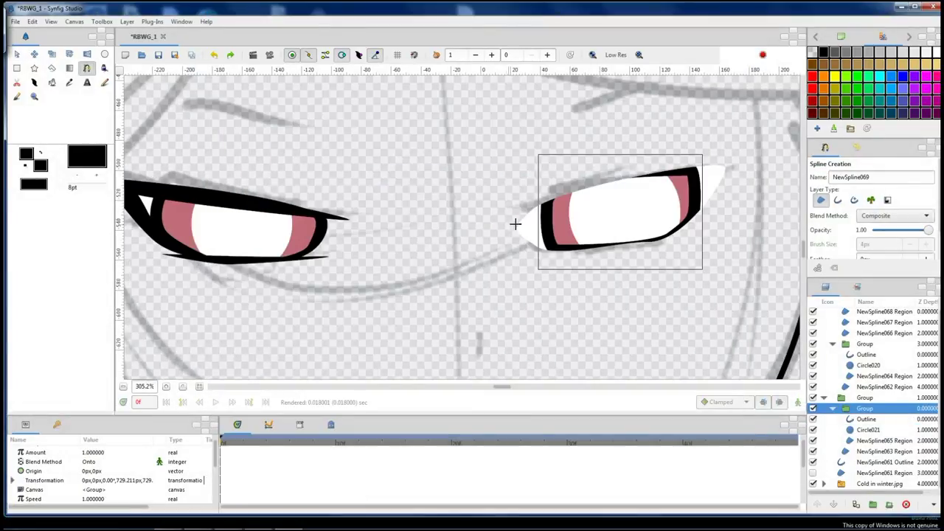
Draw black upper and lower lid shapes around the right eye.
right_click(516, 219)
click(550, 253)
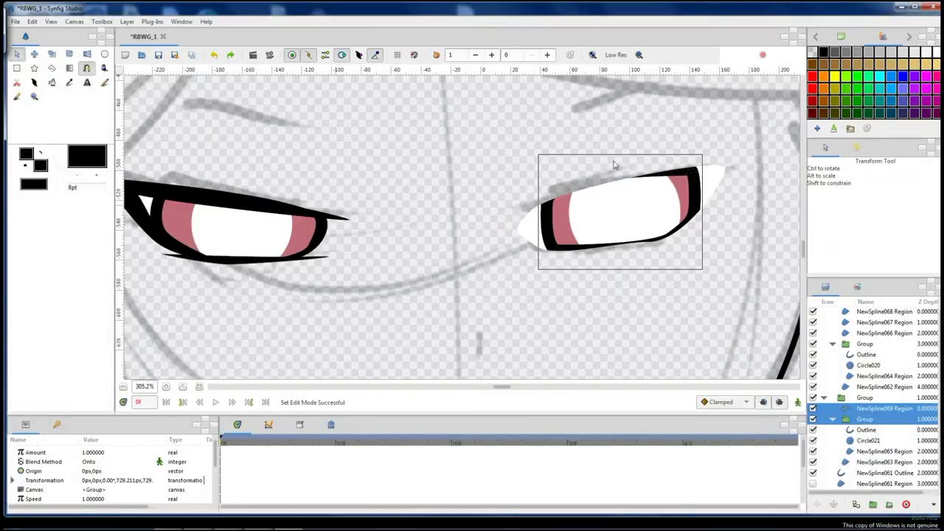
drag(557, 193, 547, 198)
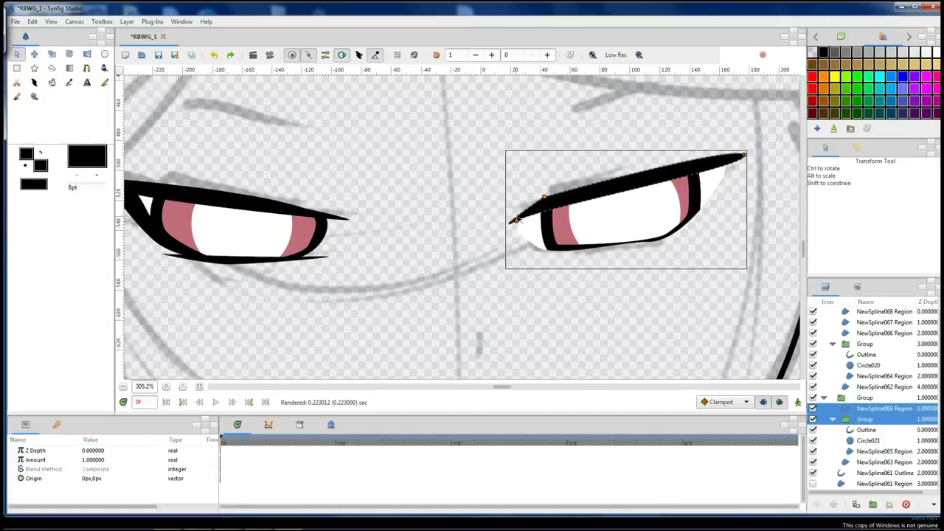
click(86, 67)
click(529, 246)
click(661, 246)
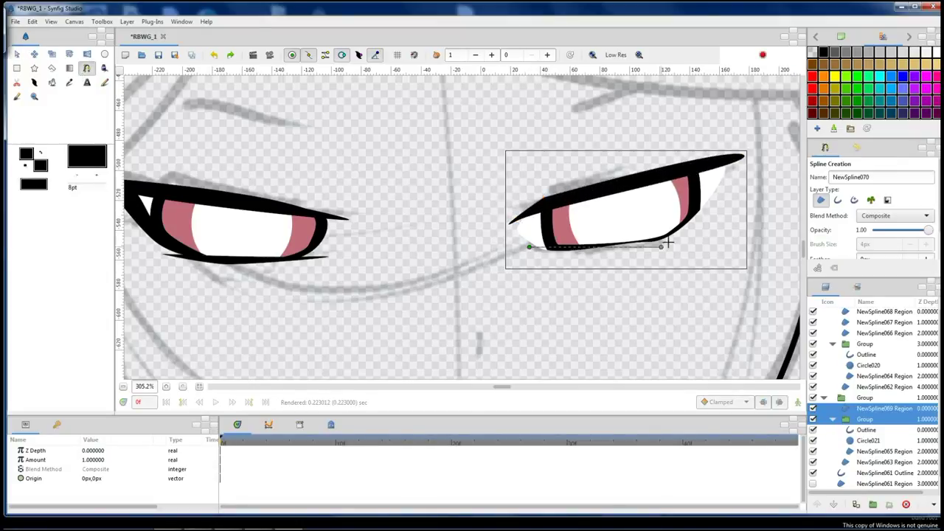
right_click(529, 246)
click(565, 259)
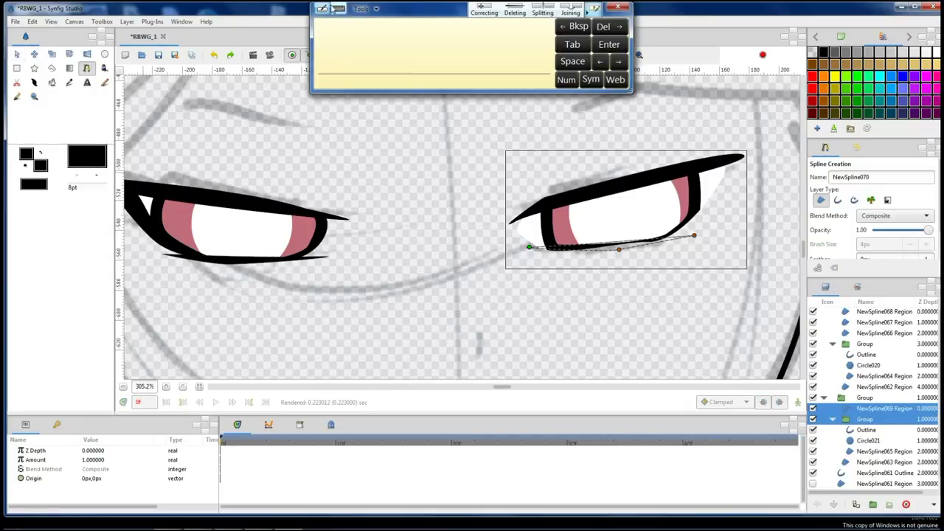
click(17, 53)
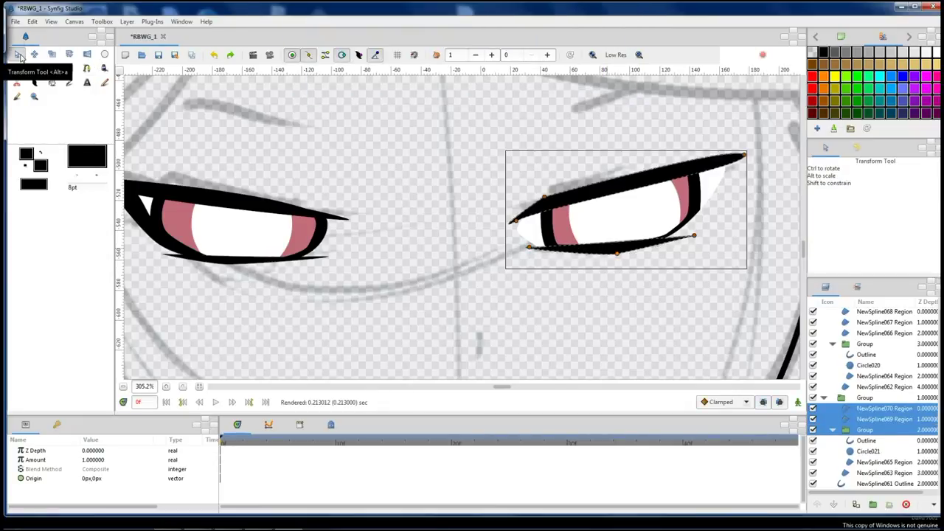
Add a black outer corner shape to the right eye and adjust the upper lid's tip.
key(alt+b)
click(725, 163)
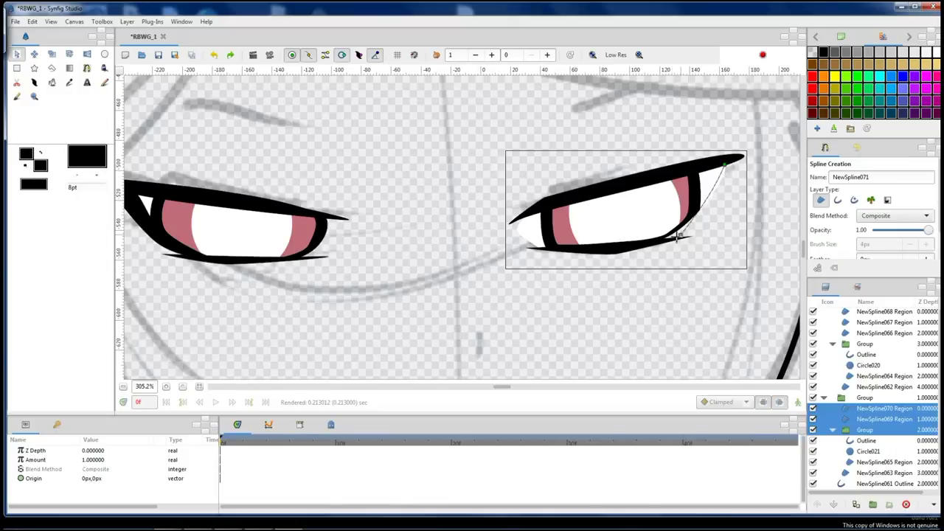
key(alt+a)
click(726, 163)
click(600, 236)
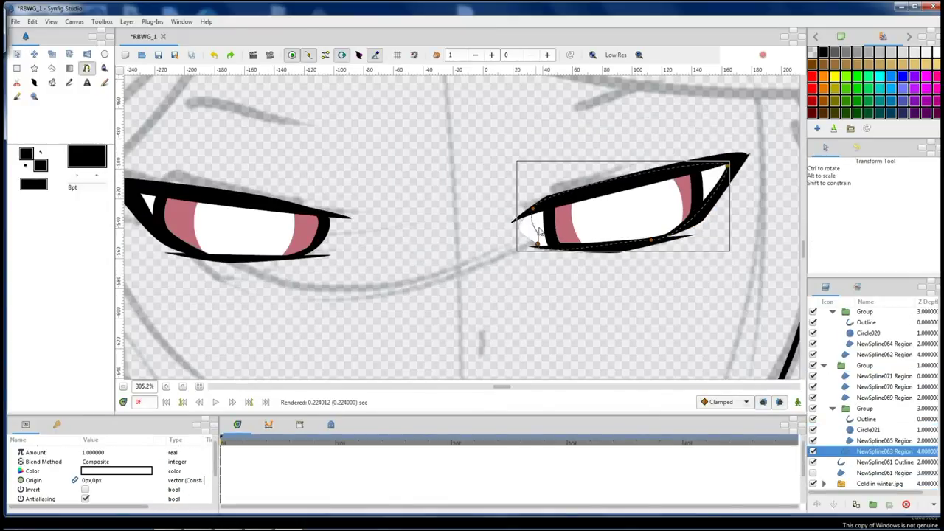
click(583, 243)
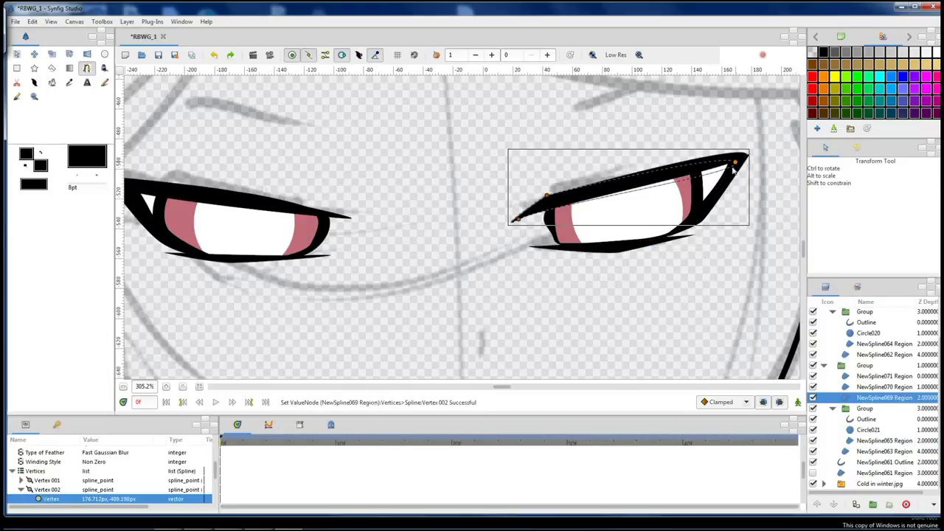
click(704, 199)
Save the drawing to the Desktop as RBWG_1.sifz.
scroll(520, 280, down, 2)
click(520, 280)
scroll(520, 280, down, 2)
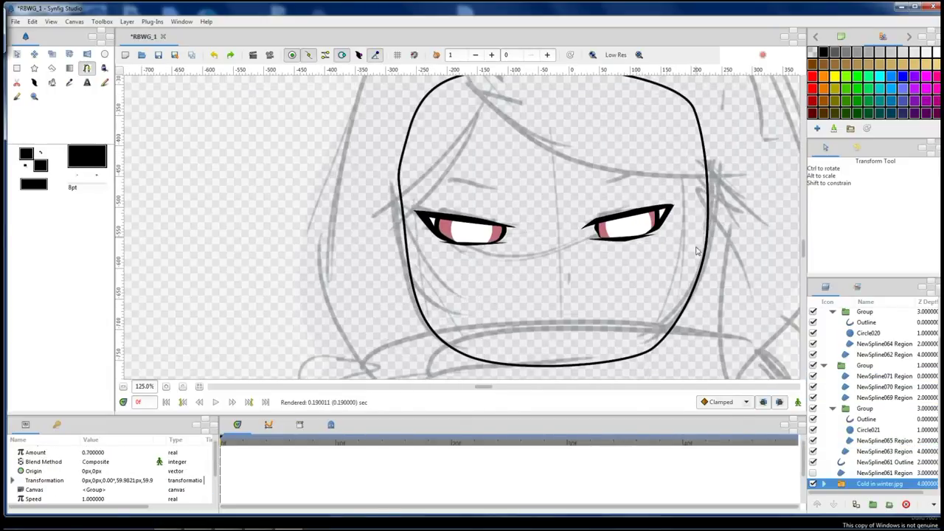
key(ctrl+s)
text(cold in the winter)
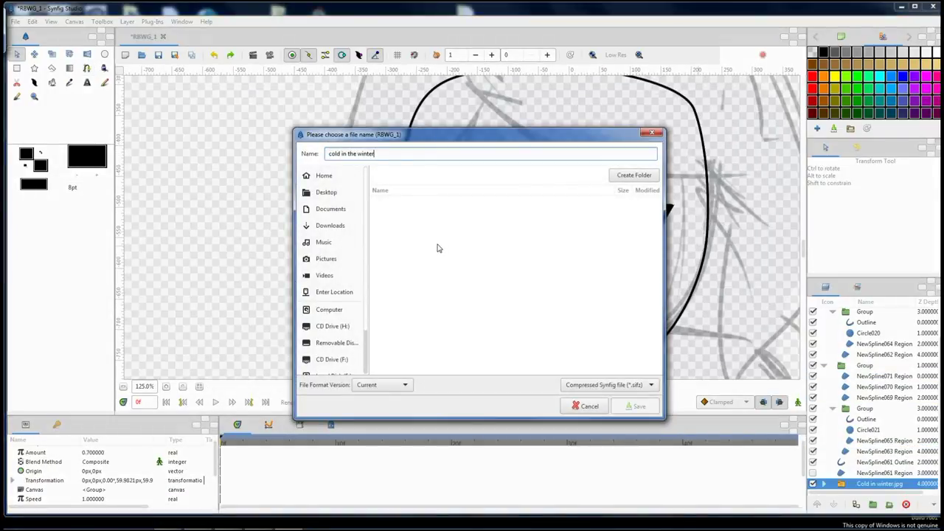
text(.sifz)
key(Return)
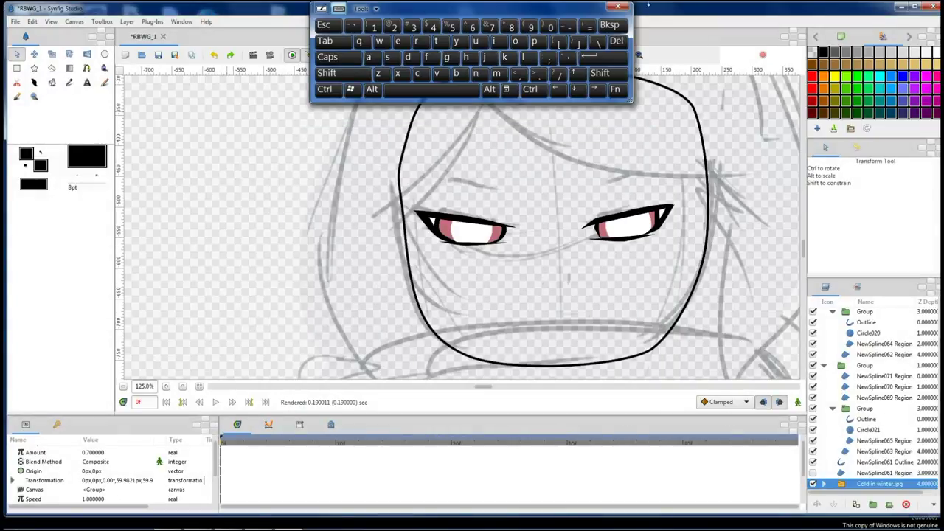
key(ctrl+s)
click(330, 209)
click(326, 192)
click(636, 405)
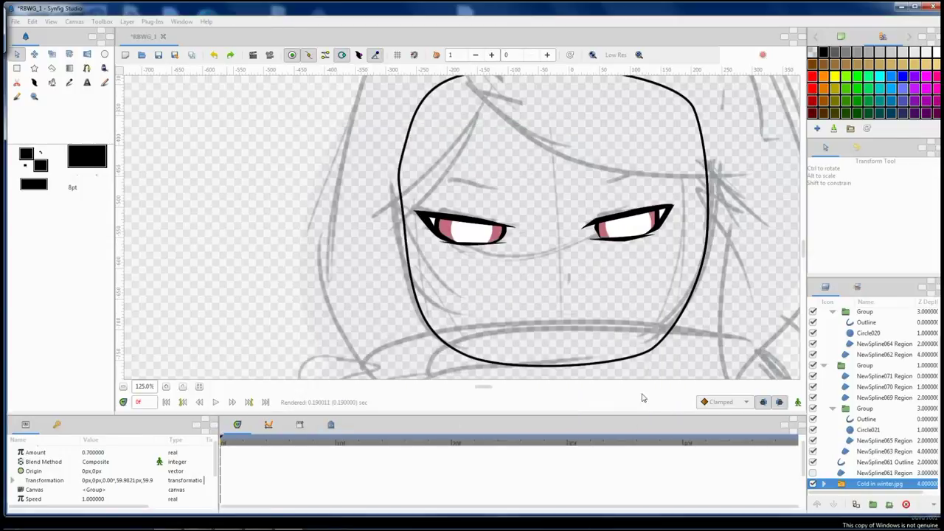
Rename the eye group eye_left and place it inside the Eyes group.
click(864, 365)
double_click(865, 325)
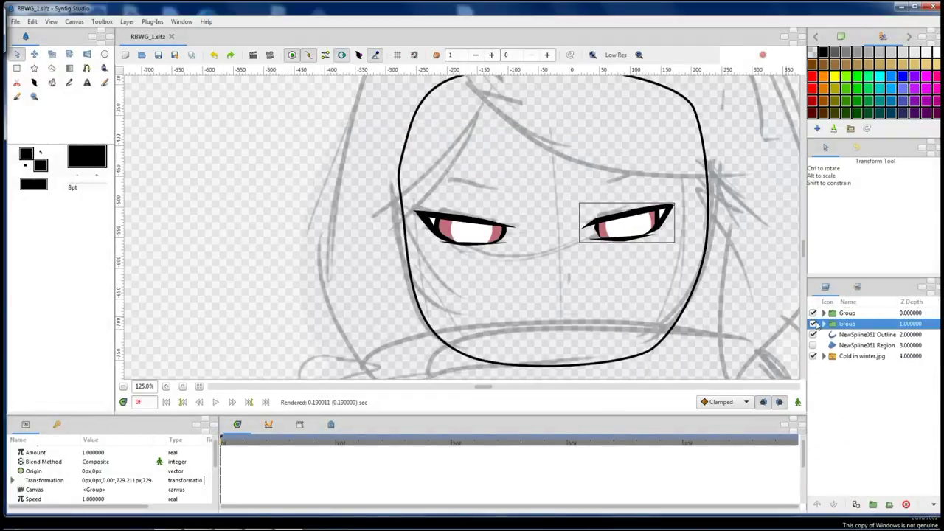
text(left)
key(Tab)
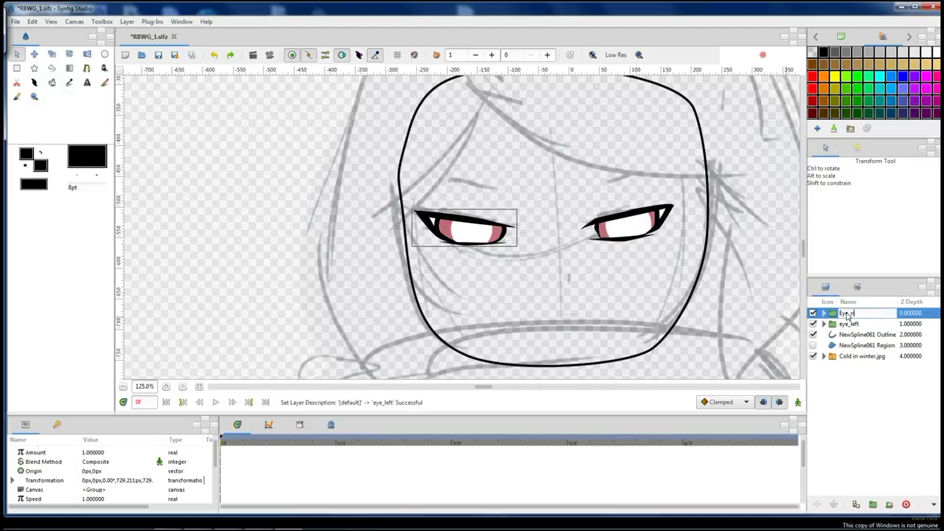
drag(848, 325, 847, 315)
Group the face outline and fill region into a group named 'face'.
click(813, 334)
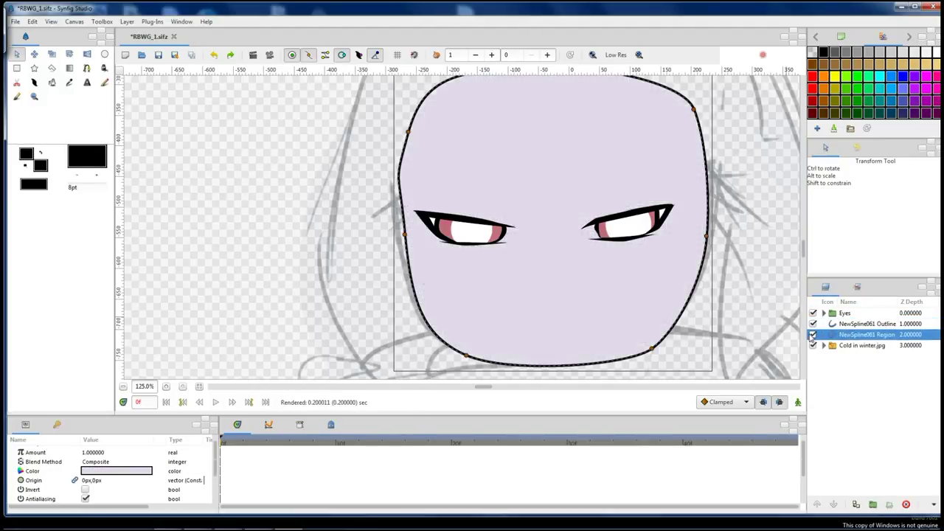
double_click(856, 324)
text(face)
key(Return)
click(845, 313)
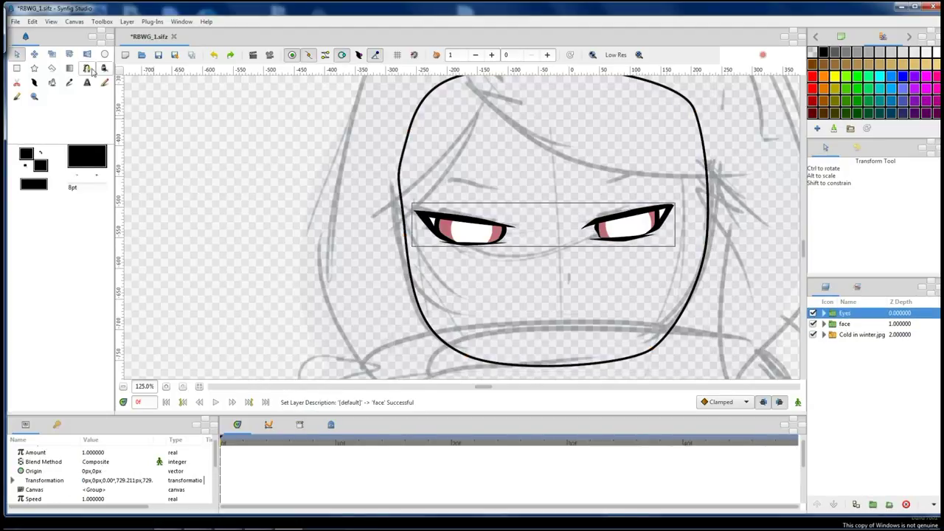
click(87, 68)
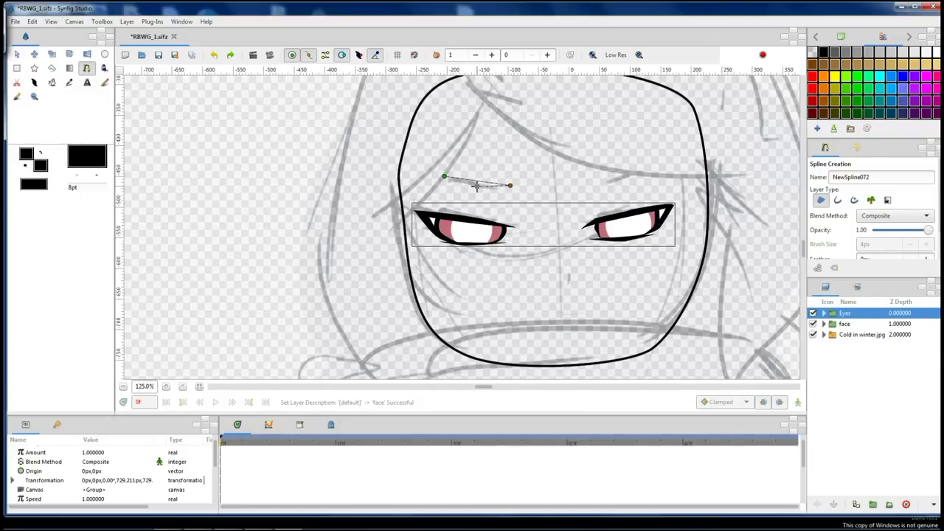
Draw two black eyebrow shapes and nudge the right eye's pupil slightly.
click(445, 177)
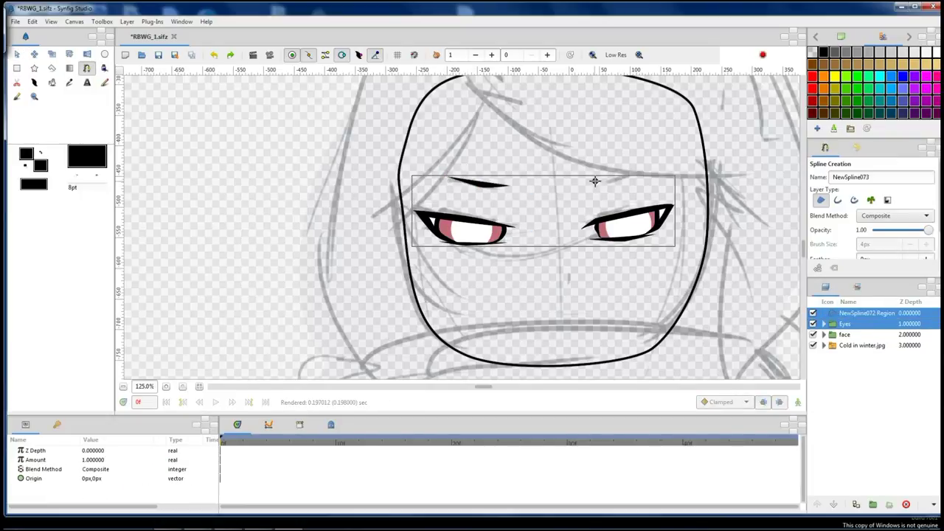
key(alt+a)
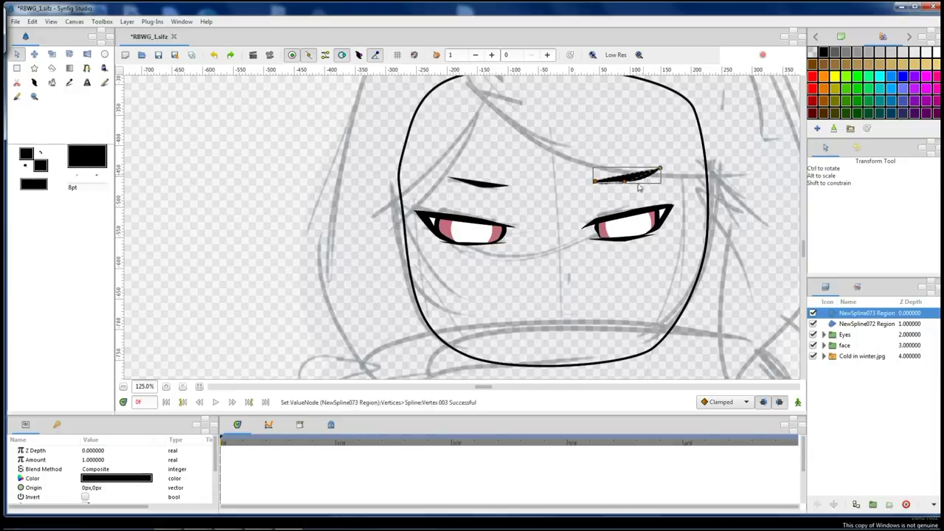
click(725, 245)
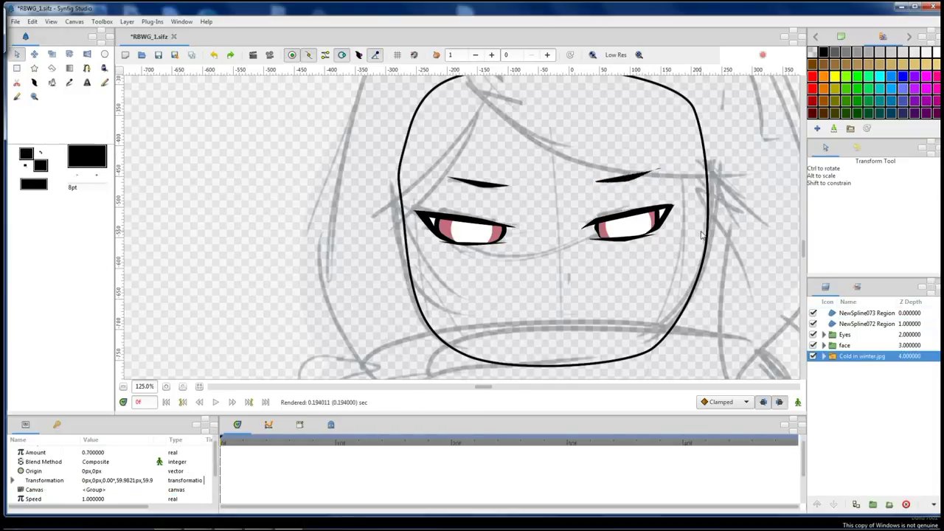
click(633, 221)
click(632, 219)
drag(632, 221, 639, 227)
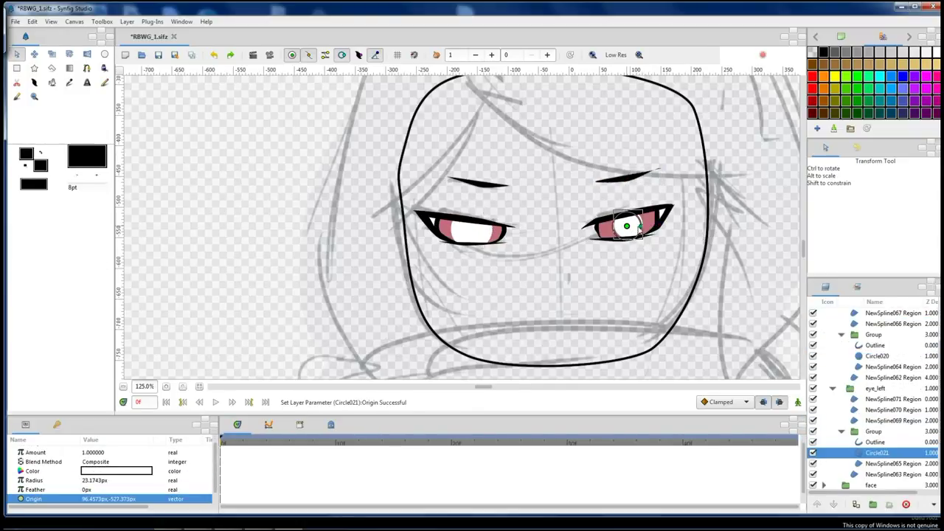
Group the eyebrow layers and name the group 'Eyebrows'.
click(469, 233)
click(853, 323)
click(867, 312)
scroll(861, 370, up, 2)
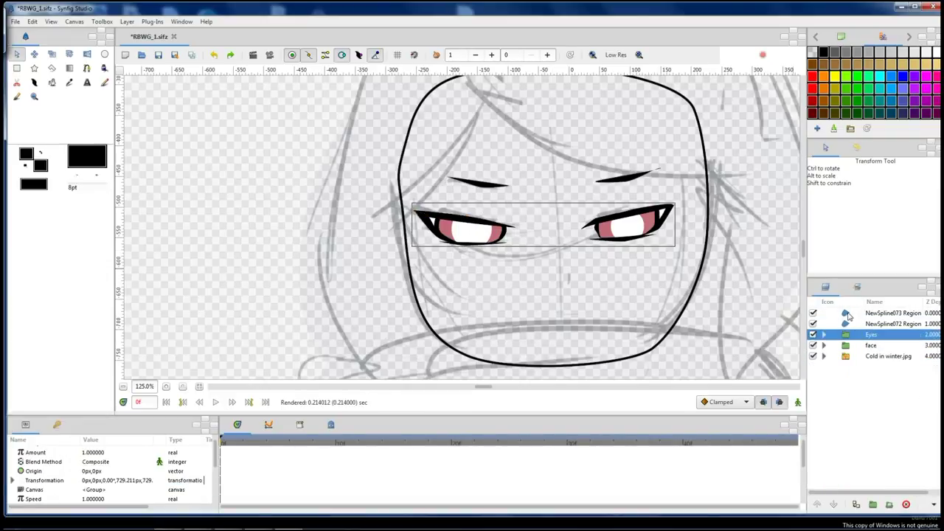
double_click(849, 313)
text(Eyebrows)
key(Return)
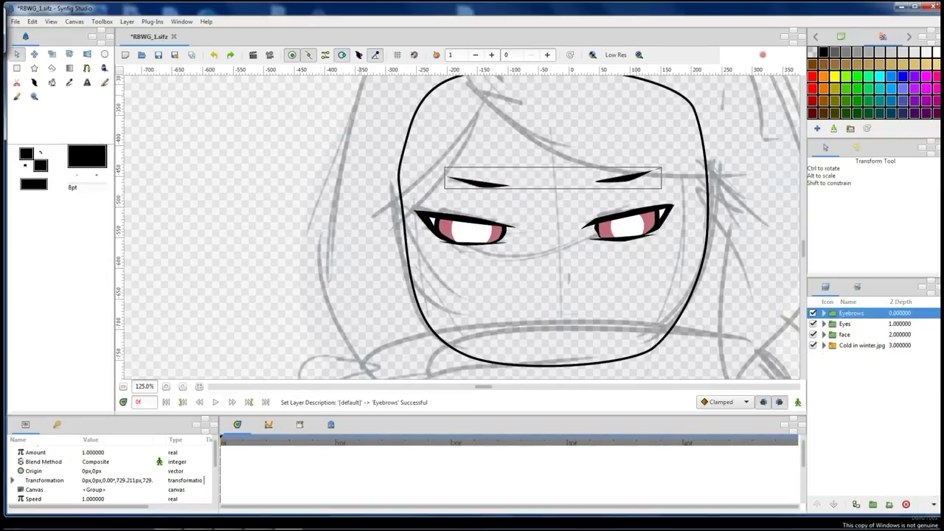
Open and close the fill colour picker.
double_click(40, 166)
click(608, 349)
scroll(650, 261, up, 3)
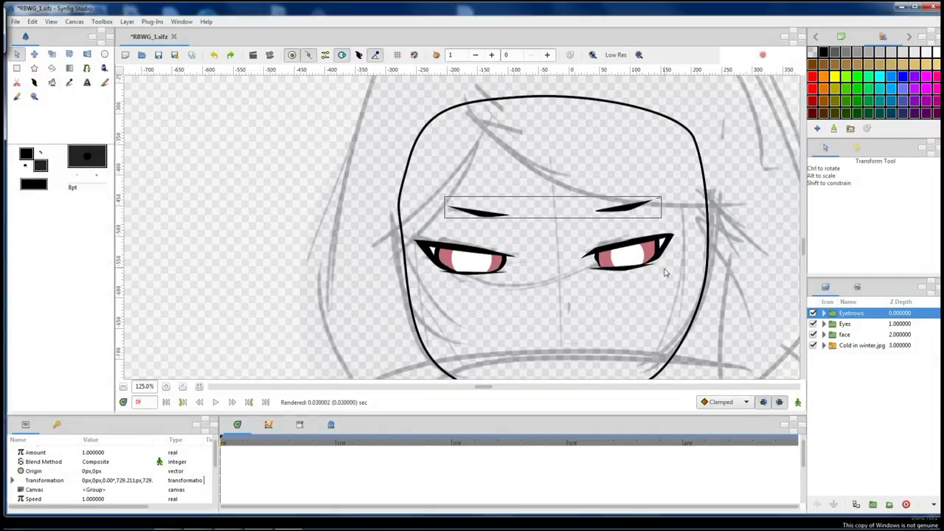
scroll(649, 262, down, 5)
Draw a hair shape on the left of the face and curve its left edge.
key(alt+b)
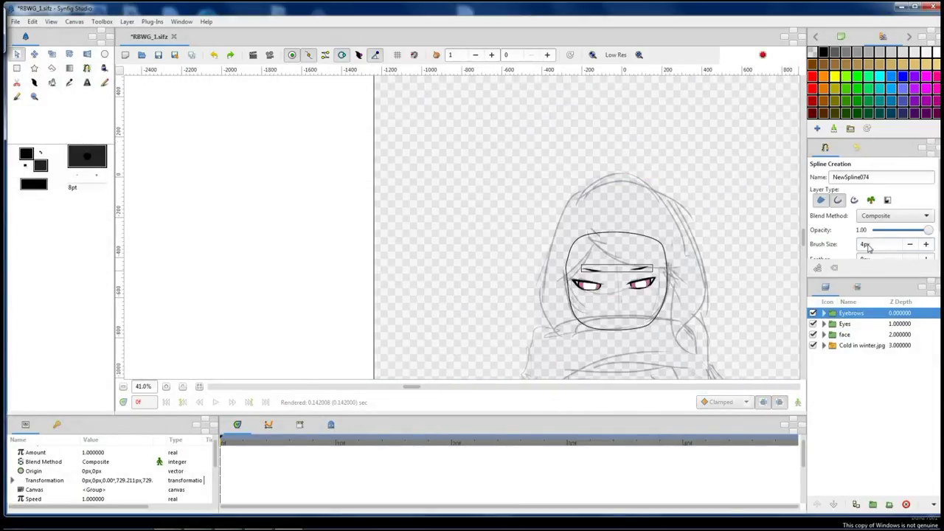
scroll(656, 284, up, 3)
click(540, 193)
click(470, 288)
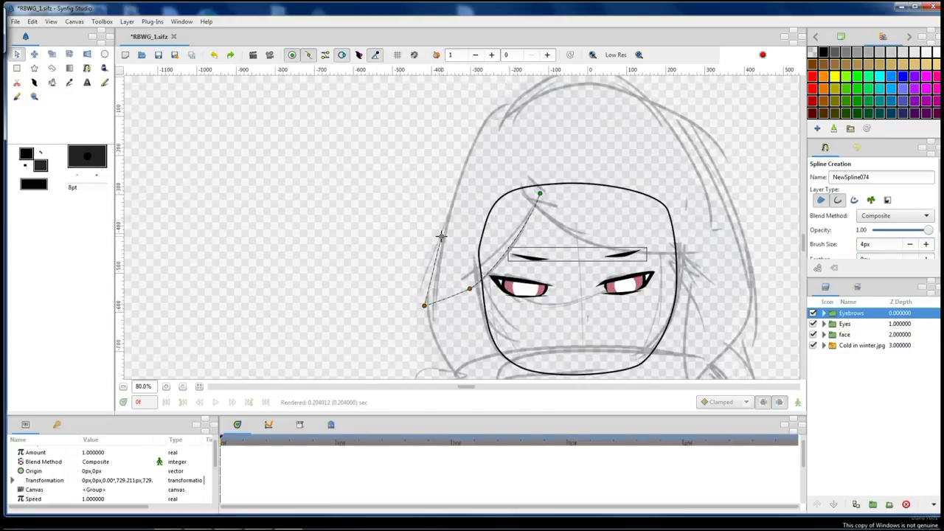
click(452, 192)
click(506, 116)
key(alt+a)
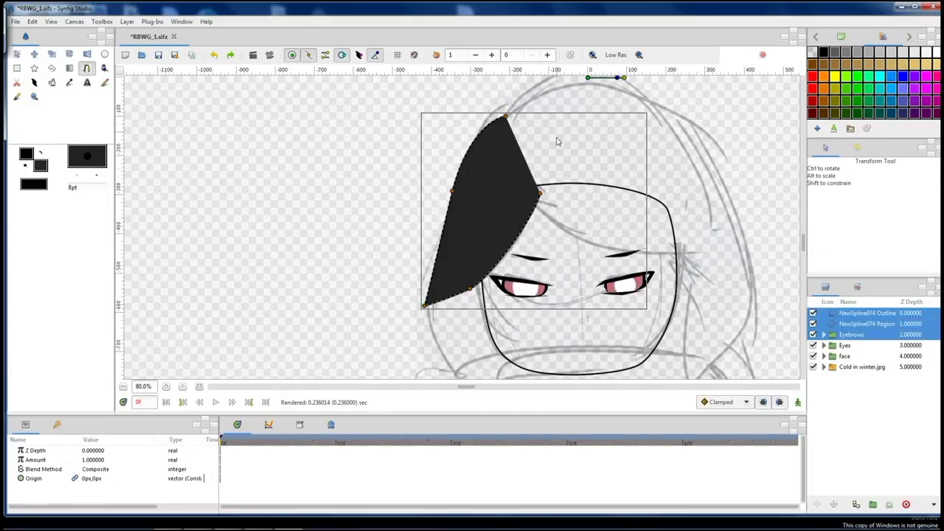
drag(506, 116, 446, 190)
click(446, 190)
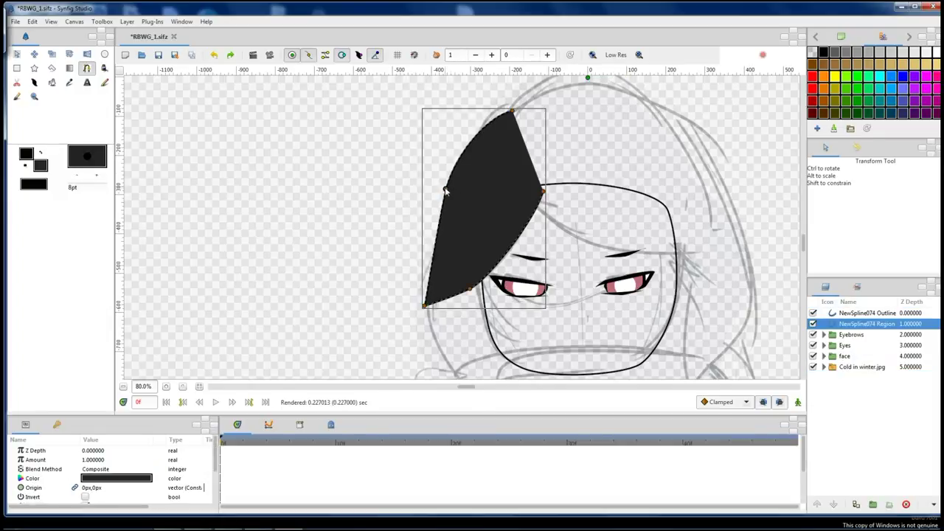
Draw a larger hair shape from the fringe tip along the top of the head.
key(alt+b)
click(540, 193)
click(593, 243)
scroll(680, 245, down, 1)
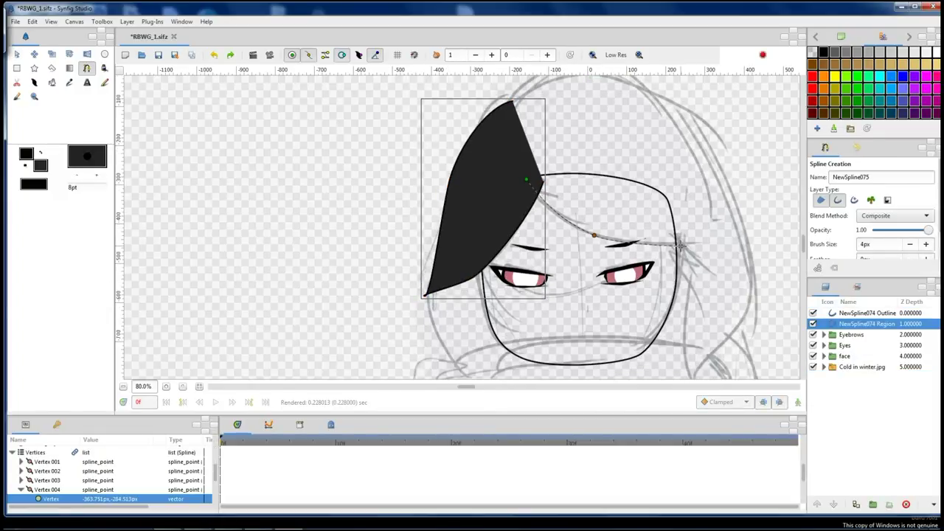
click(730, 227)
scroll(730, 227, up, 1)
click(733, 203)
scroll(734, 203, up, 1)
click(673, 129)
click(582, 101)
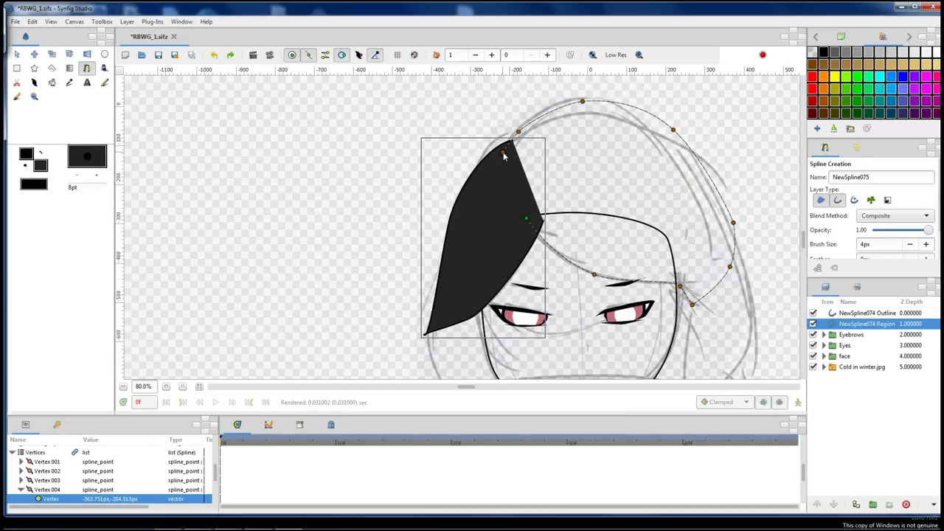
click(504, 151)
key(alt+a)
Select the hair regions and face outline, ending on the larger hair region.
click(528, 228)
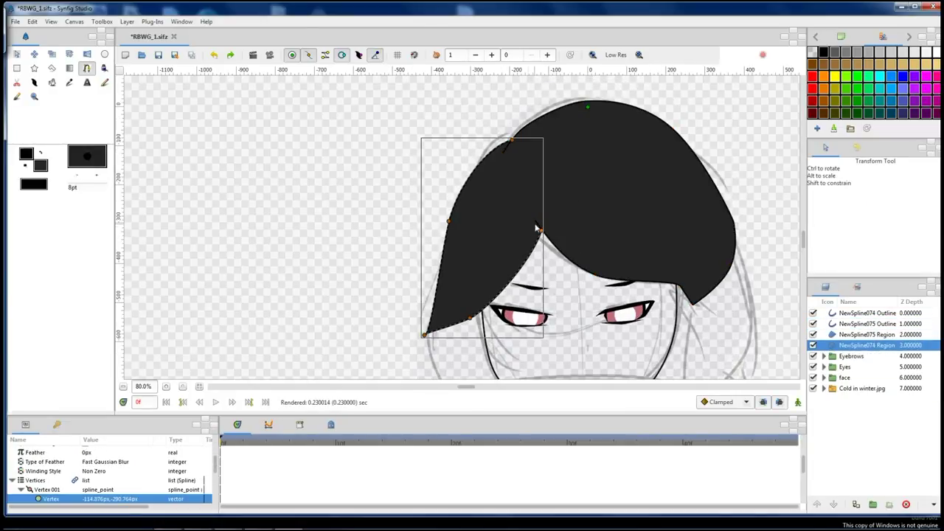
click(537, 229)
click(379, 228)
scroll(518, 196, down, 3)
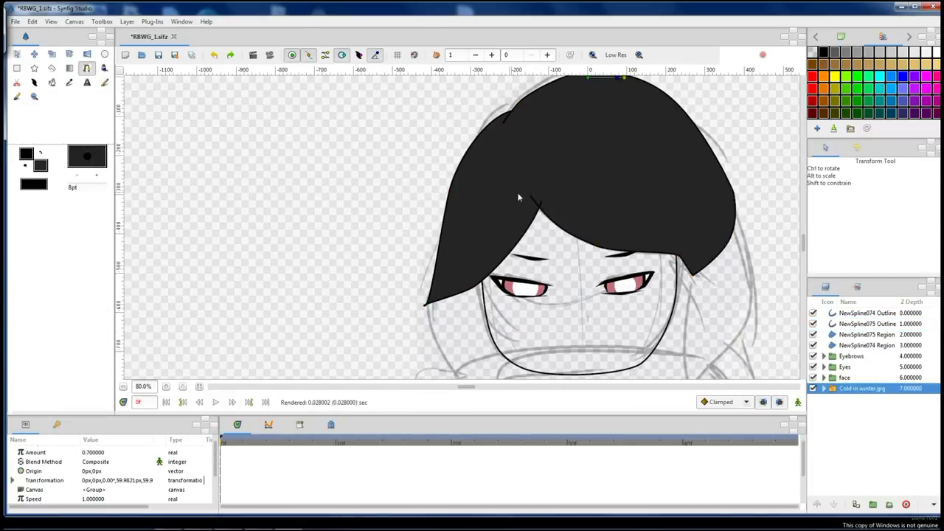
click(719, 233)
click(669, 274)
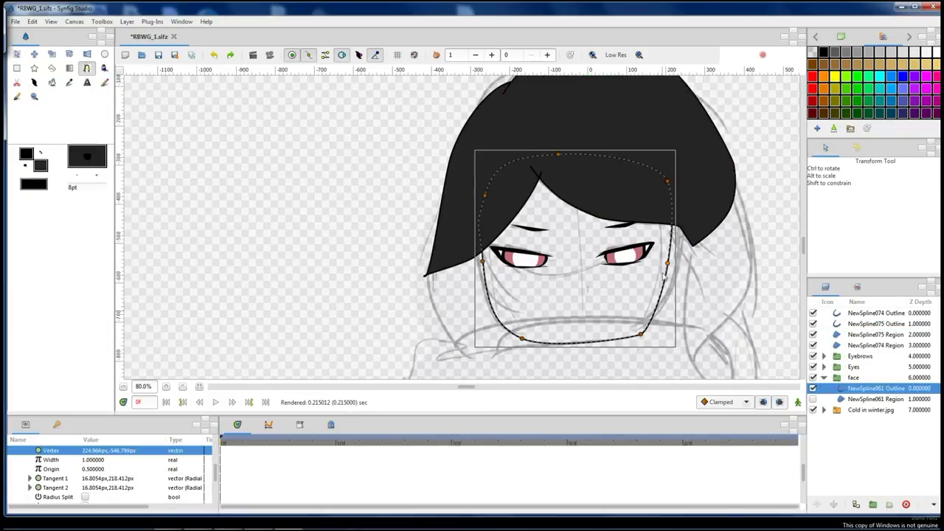
click(704, 205)
Draw a hair strand on the right side of the face.
key(alt+b)
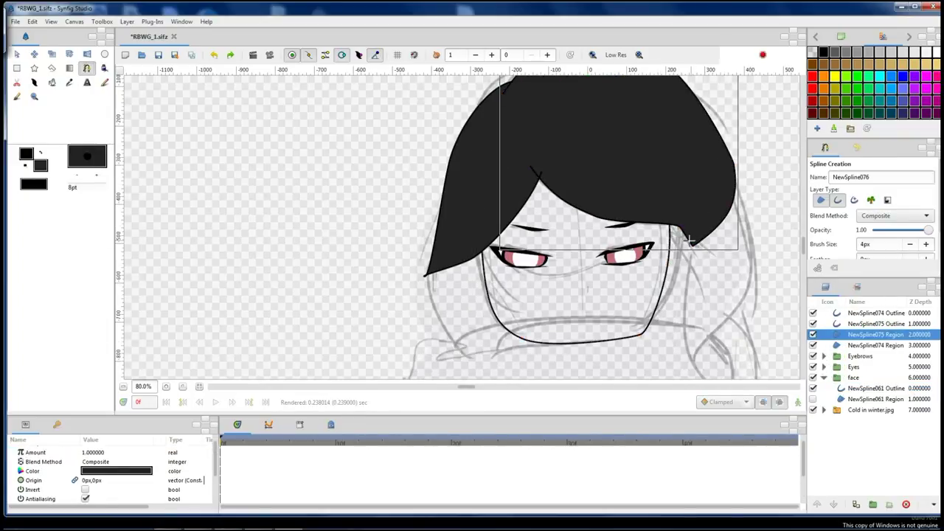
click(689, 229)
click(701, 374)
click(748, 293)
click(747, 210)
click(732, 165)
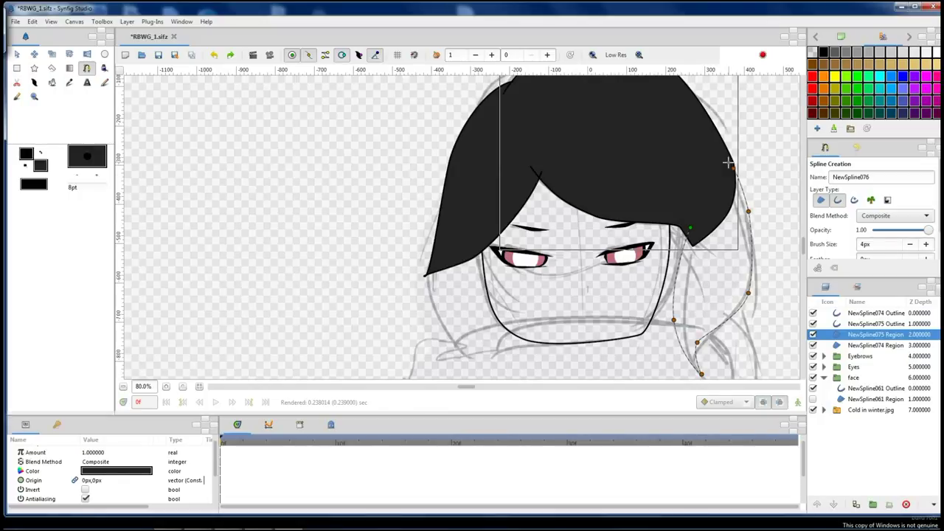
click(689, 229)
click(696, 199)
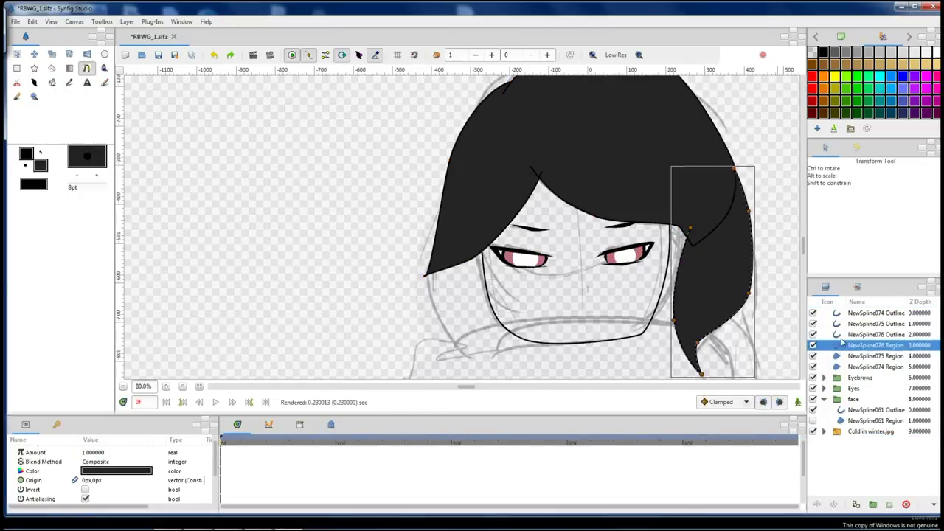
Raise the new hair strand in the layer stack and save the drawing.
click(832, 507)
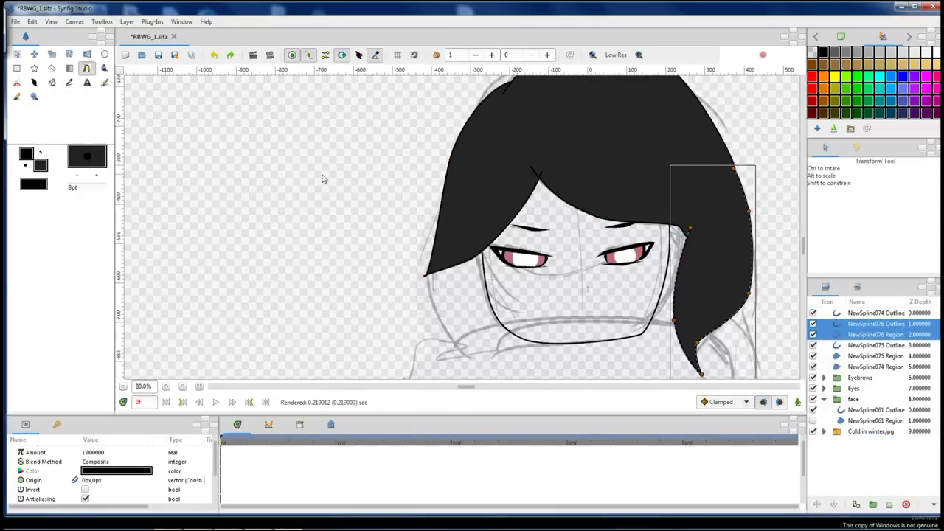
click(734, 180)
click(640, 321)
scroll(640, 321, down, 2)
key(ctrl+s)
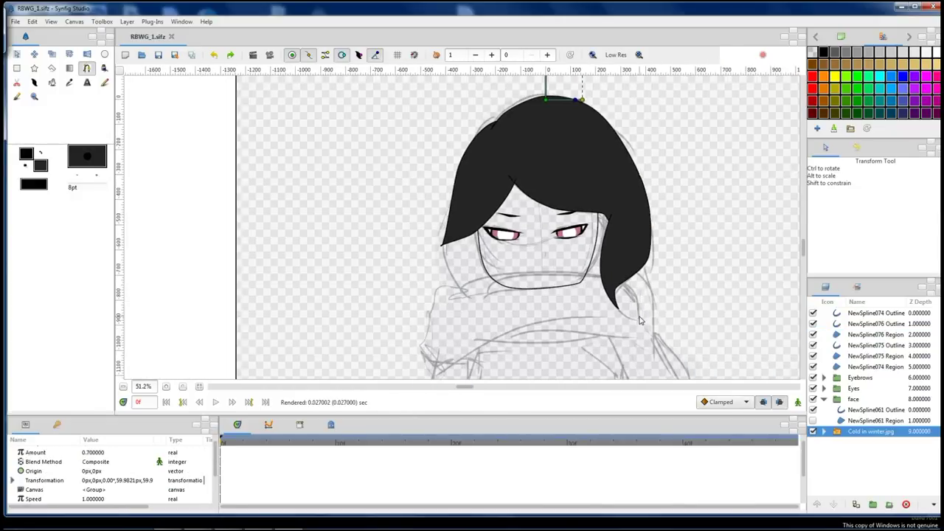
Fill the face outline with a pale lavender skin colour.
click(583, 279)
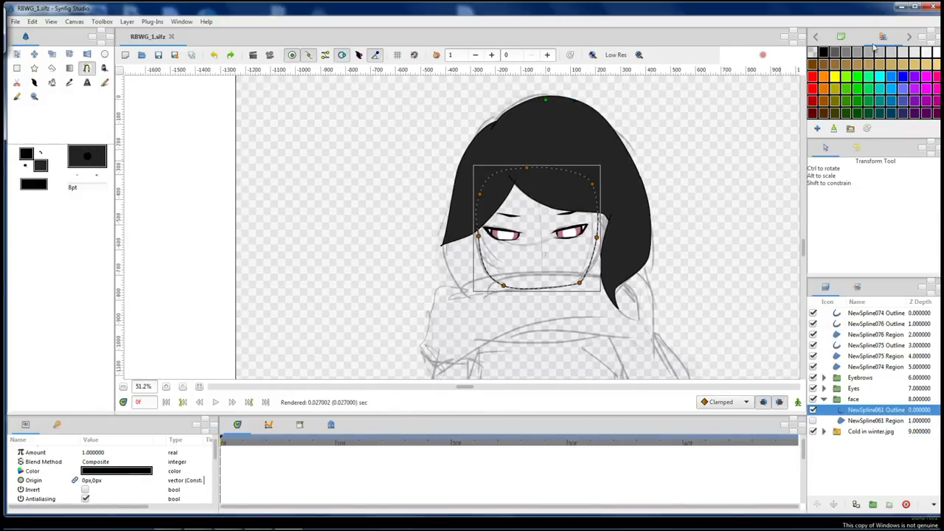
click(33, 170)
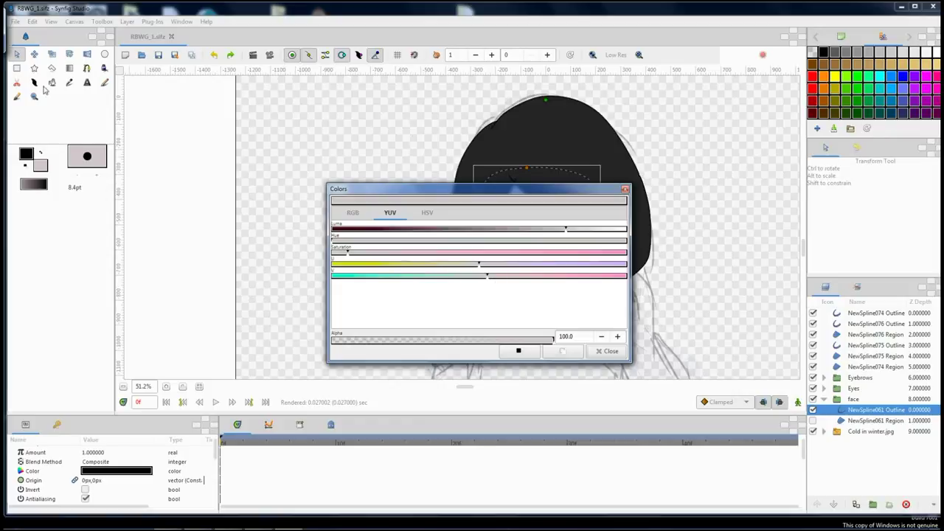
click(51, 82)
click(554, 267)
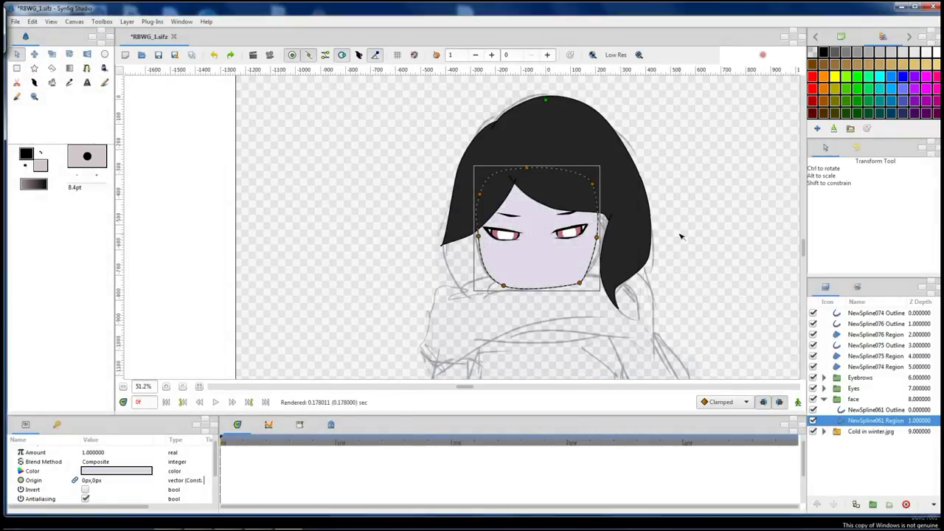
Set the drawing colours to black and group the front hair layers as Hair_front.
key(alt+d)
key(x)
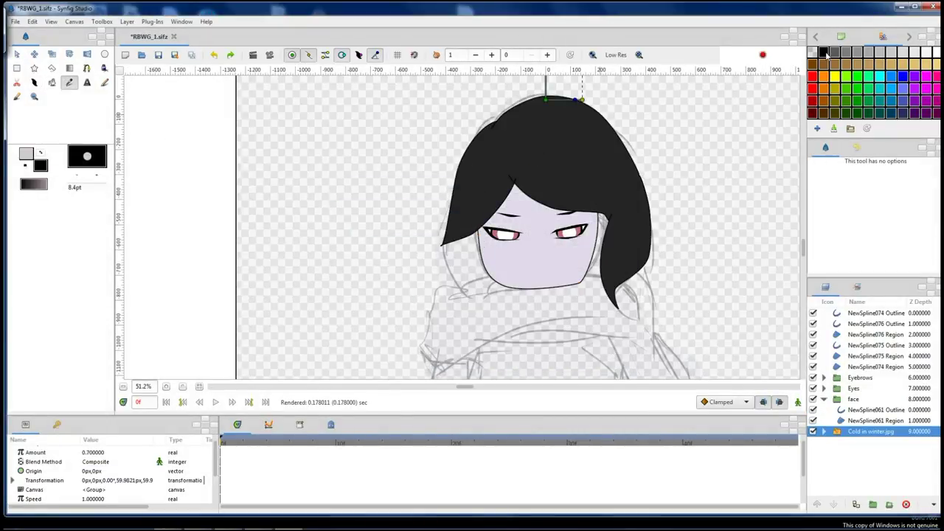
click(522, 151)
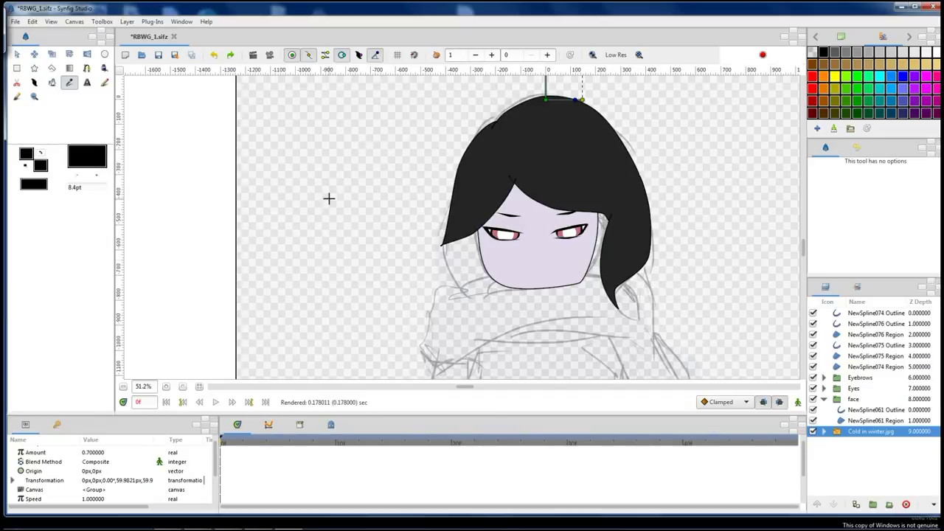
click(828, 367)
shift+click(854, 313)
key(ctrl+g)
text(Hair_fron)
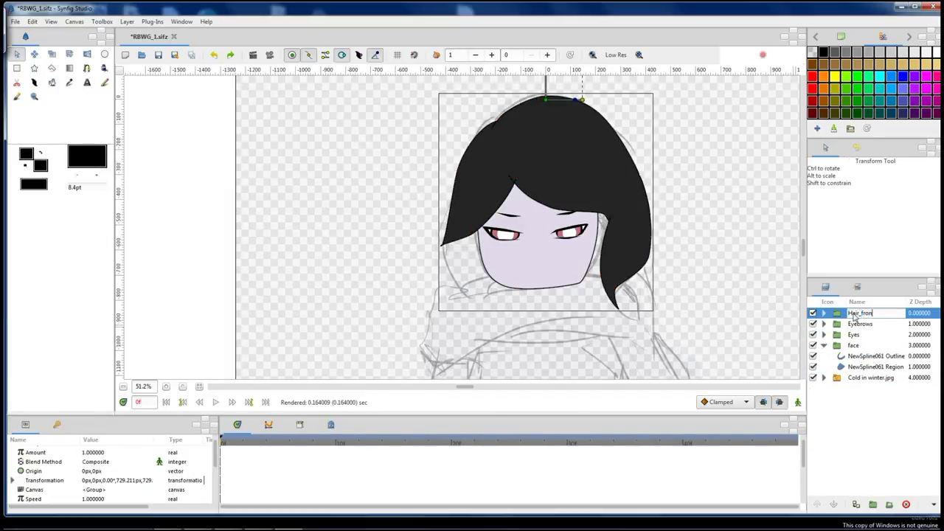
text(t)
key(Return)
Draw a three-point back-hair shape behind the face.
click(823, 345)
click(870, 357)
key(alt+b)
click(466, 179)
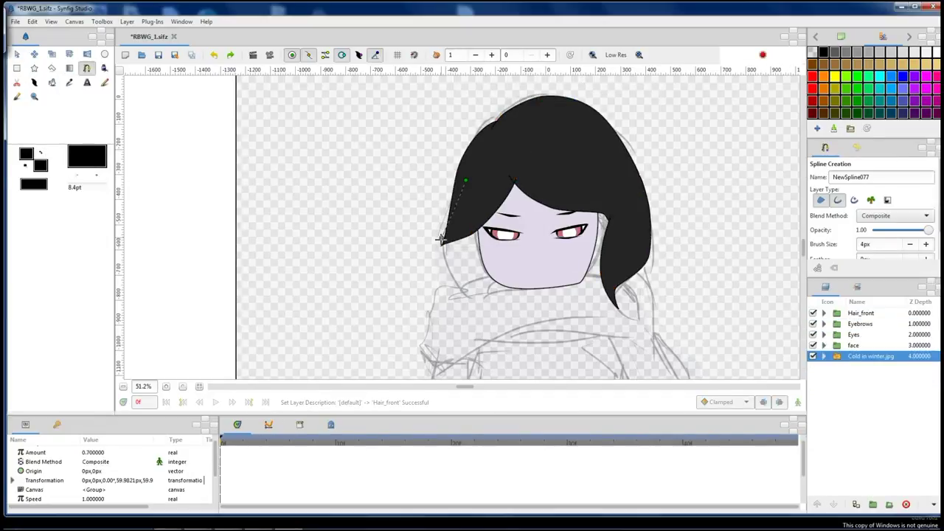
click(458, 304)
click(617, 285)
click(467, 179)
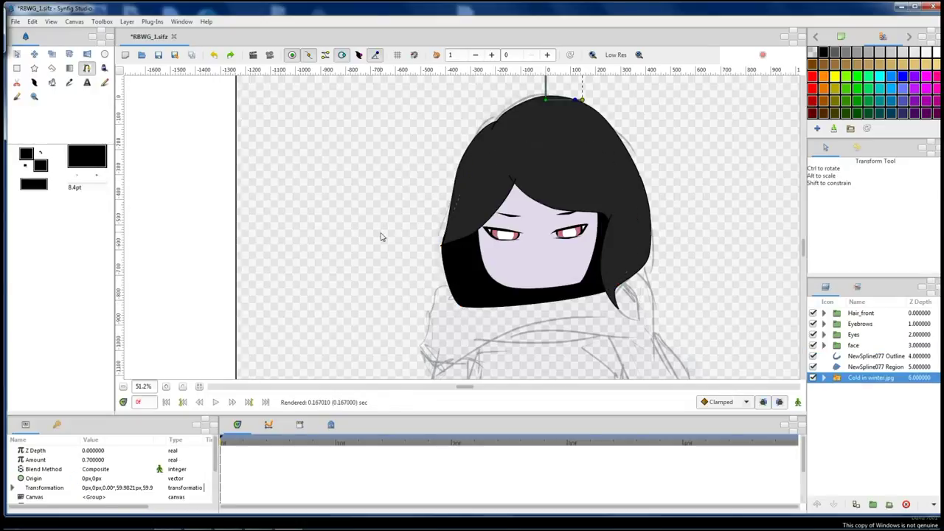
Check and set the back hair region's fill colour to black.
click(42, 167)
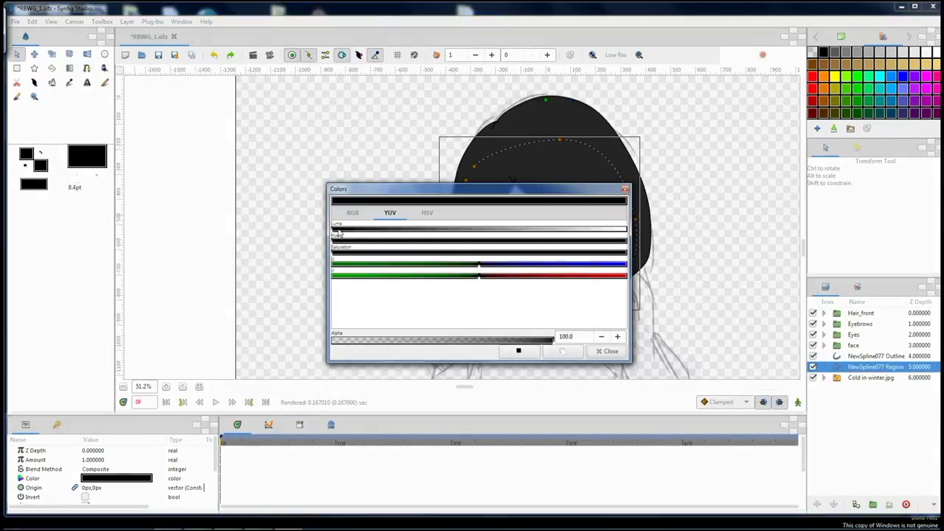
key(Escape)
key(alt+u)
double_click(88, 478)
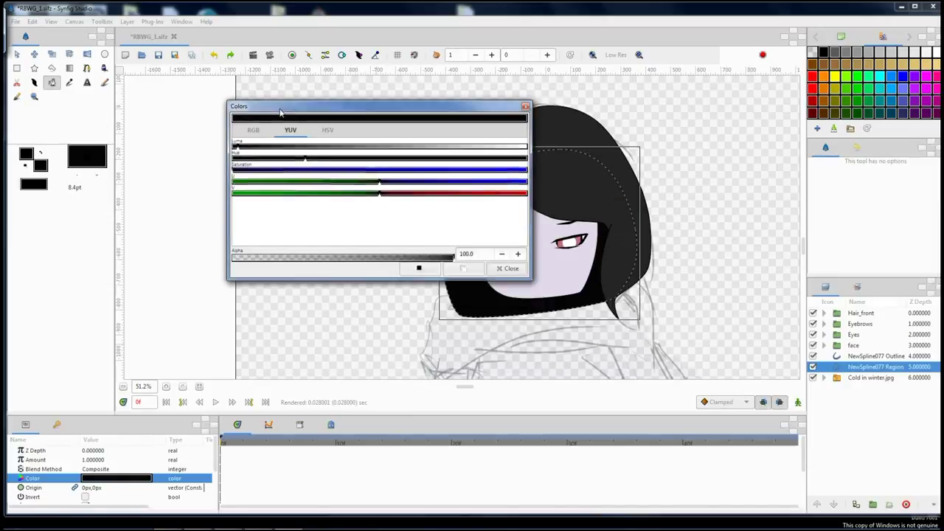
click(484, 260)
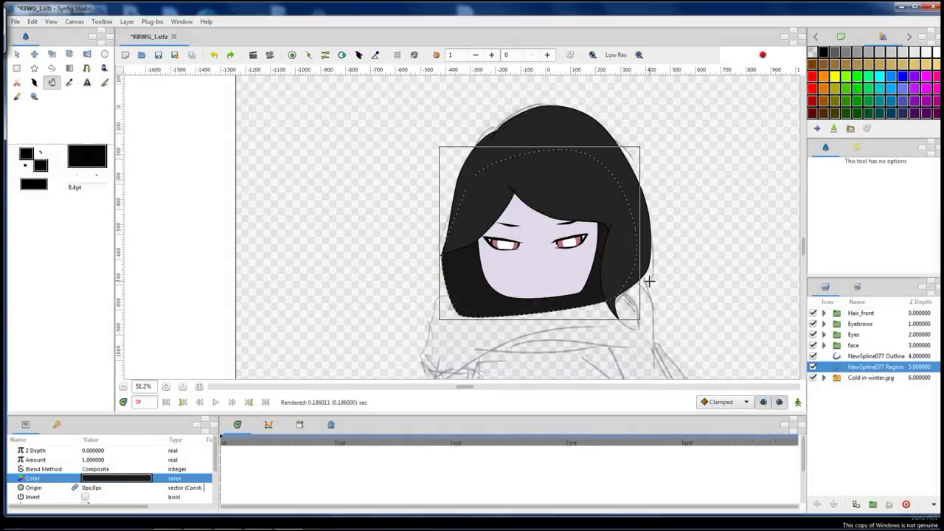
scroll(690, 281, down, 1)
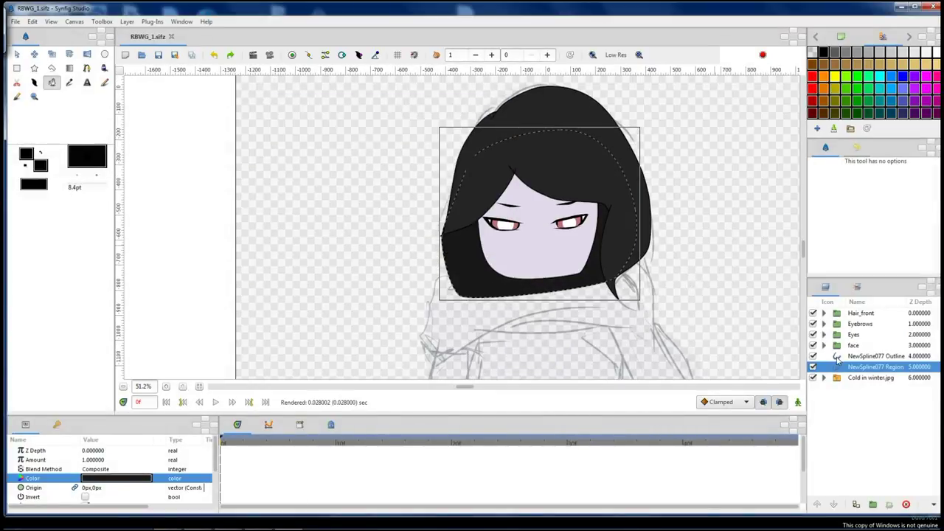
Group the back hair layers as hair_back and move it to the bottom of the stack.
ctrl+click(837, 356)
click(872, 504)
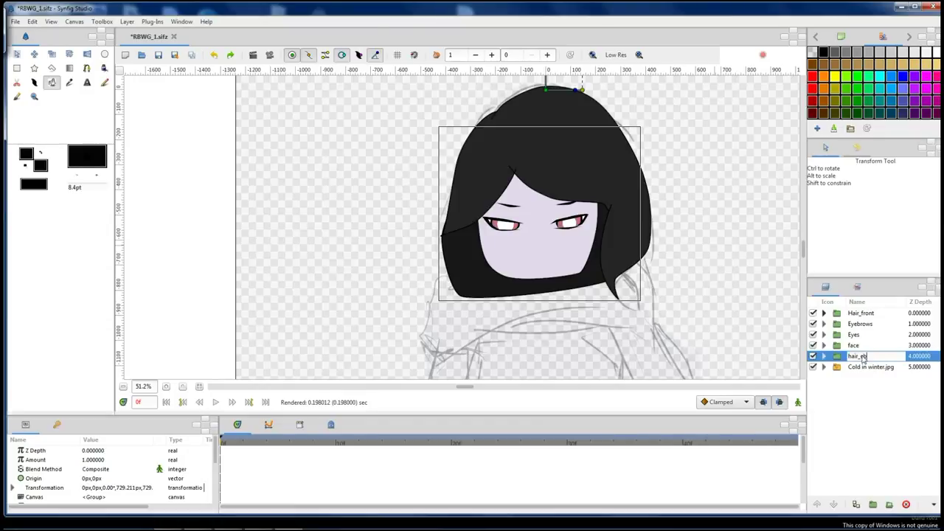
text(ack)
key(Return)
drag(855, 356, 855, 372)
scroll(687, 261, down, 1)
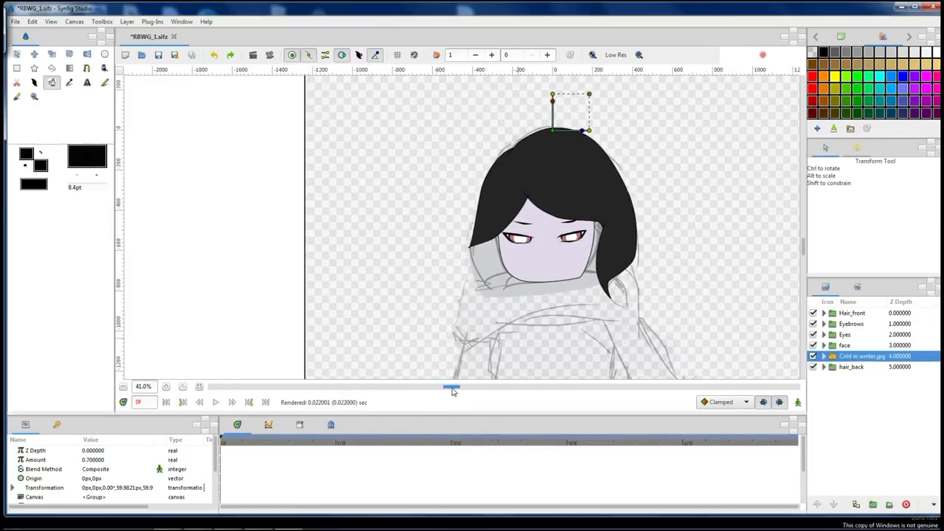
scroll(457, 347, down, 3)
scroll(465, 319, up, 2)
Pick teal from the palette as the fill colour.
scroll(465, 319, up, 2)
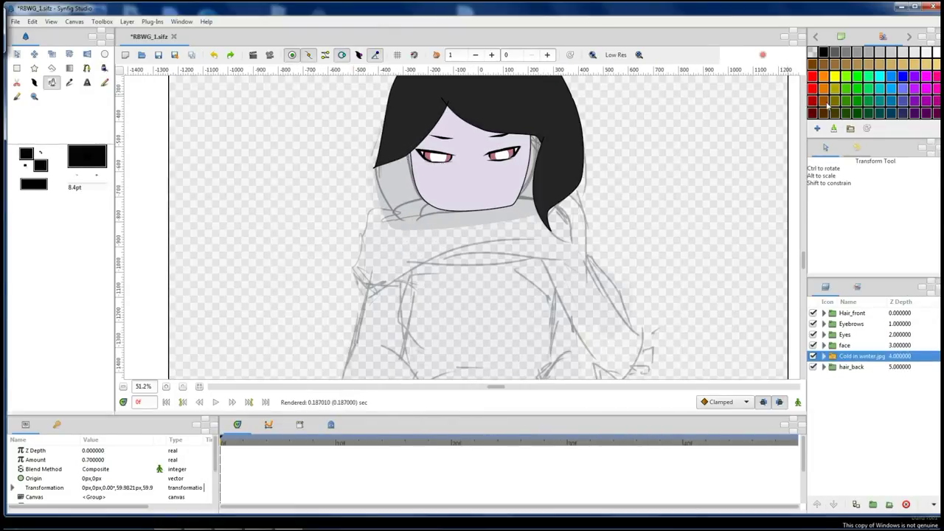
click(908, 108)
click(41, 165)
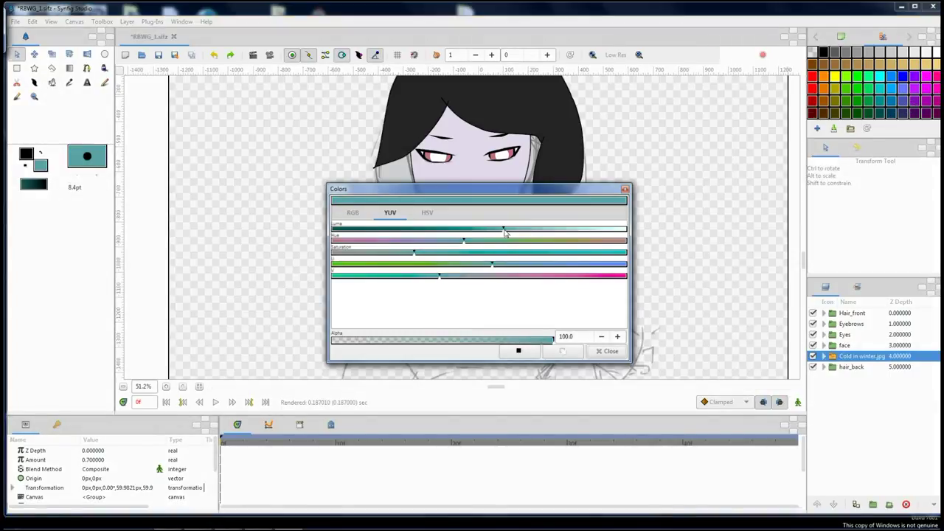
click(610, 352)
Trace the scarf shape over the mouth and neck, then smooth a lower-left point.
click(87, 67)
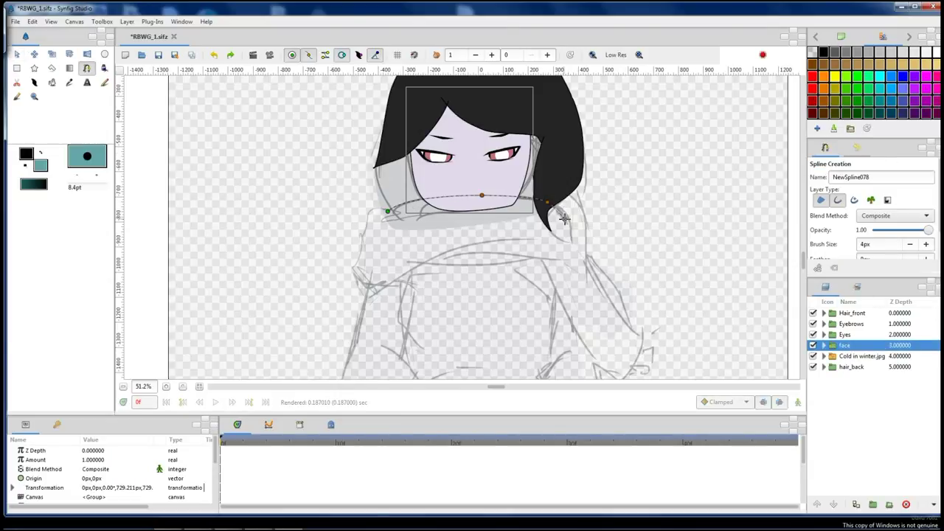
click(374, 222)
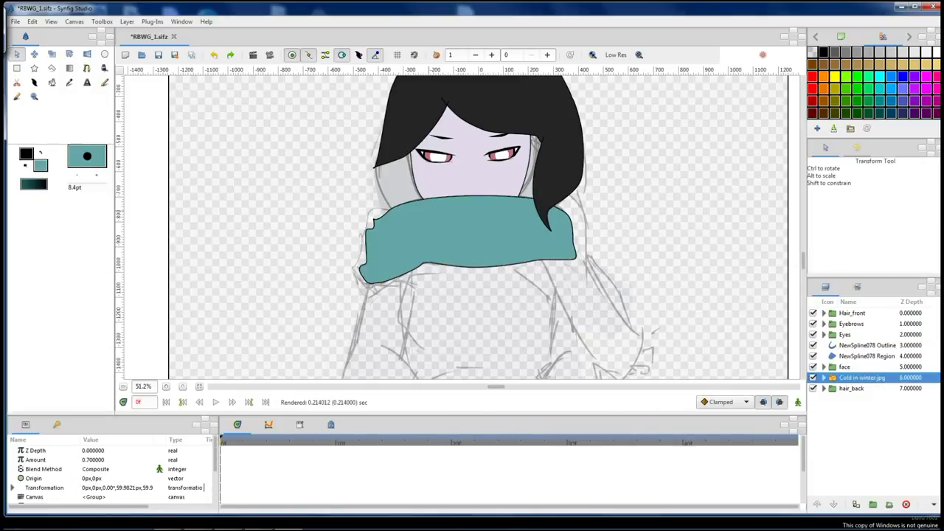
click(354, 215)
click(324, 55)
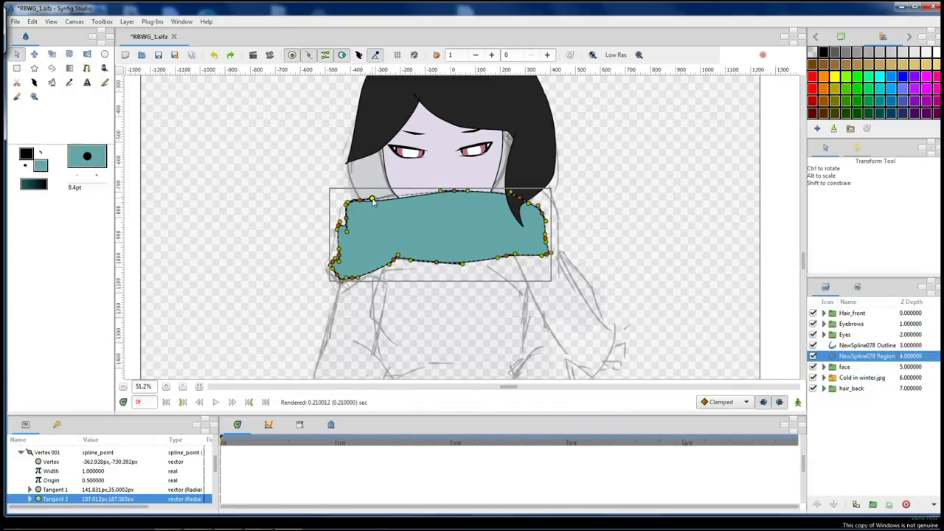
click(324, 55)
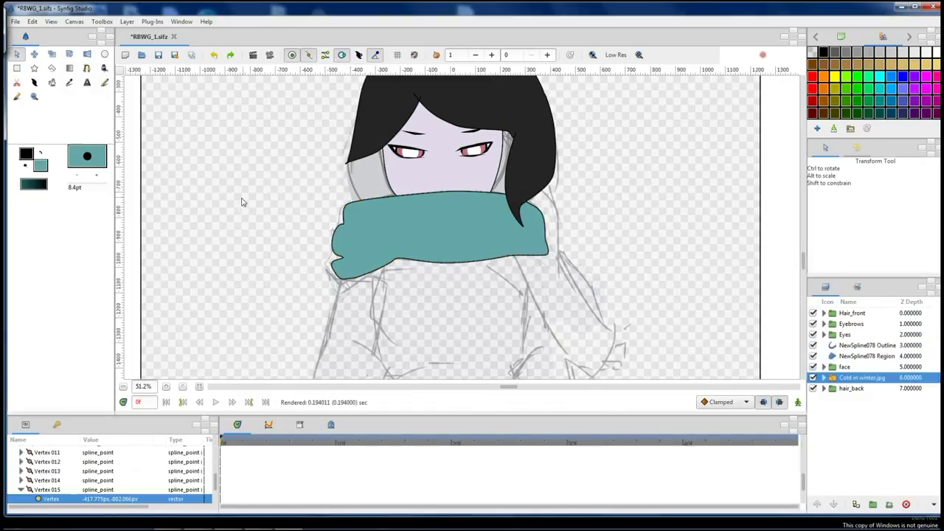
scroll(342, 256, up, 2)
drag(333, 246, 325, 244)
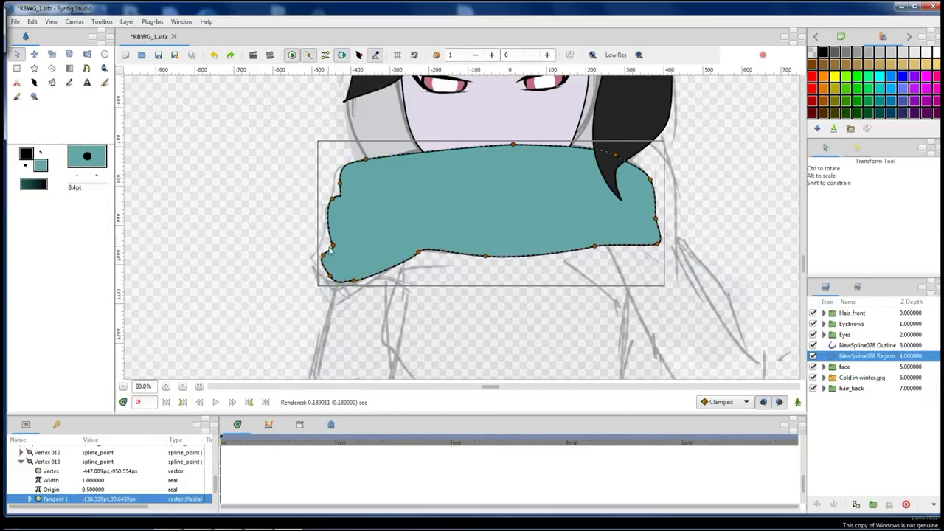
click(258, 239)
key(alt+b)
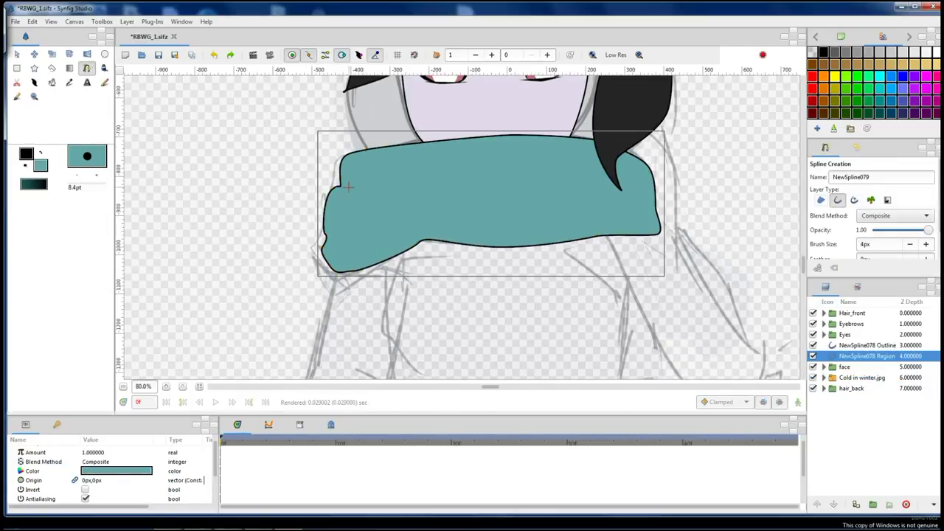
Finish the first black fold line across the scarf and briefly hide the sketch to check it.
click(514, 196)
key(alt+a)
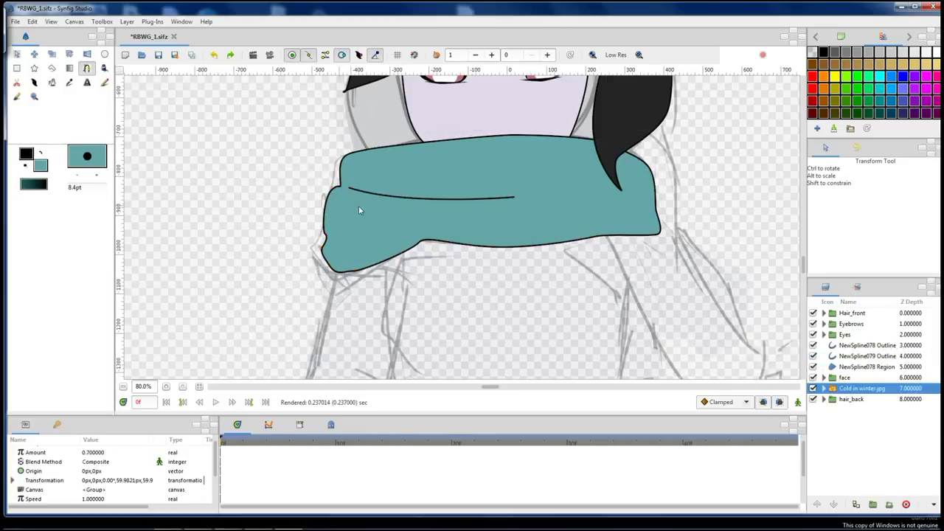
scroll(549, 234, up, 2)
click(813, 388)
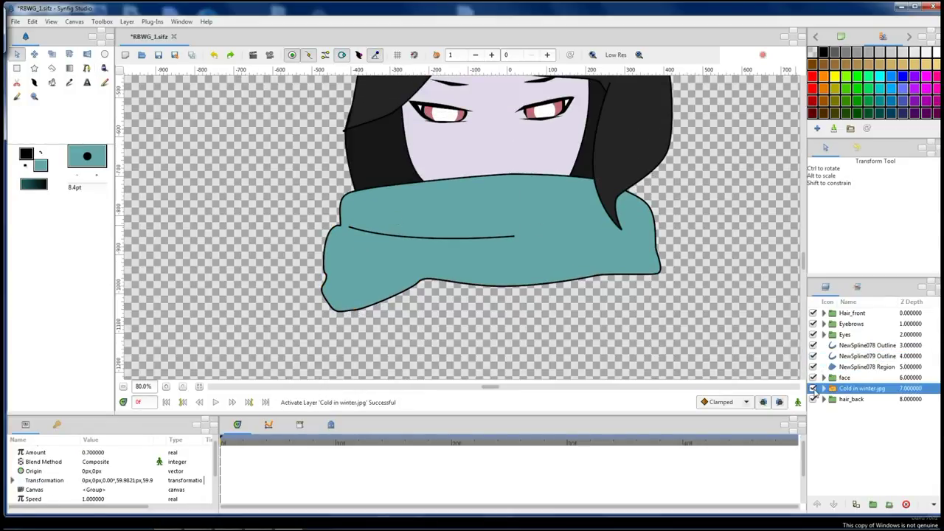
click(813, 388)
Set the Spline tool to Advanced Outline with Composite blend and draw two more fold lines.
click(849, 357)
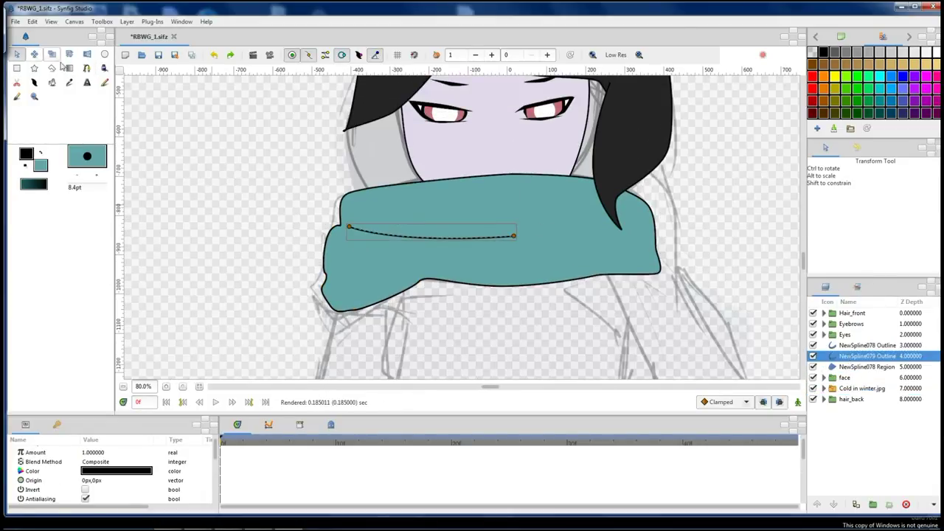
click(86, 68)
click(838, 200)
click(927, 218)
click(922, 204)
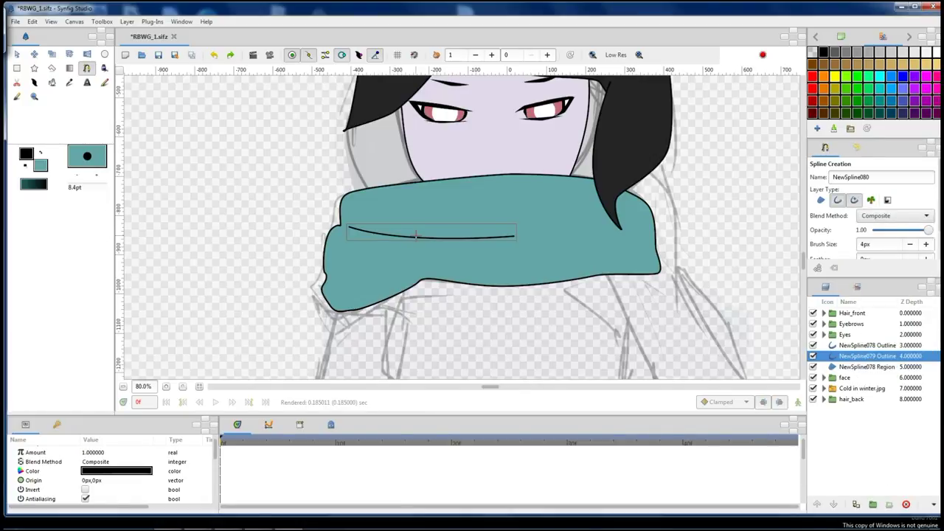
click(530, 209)
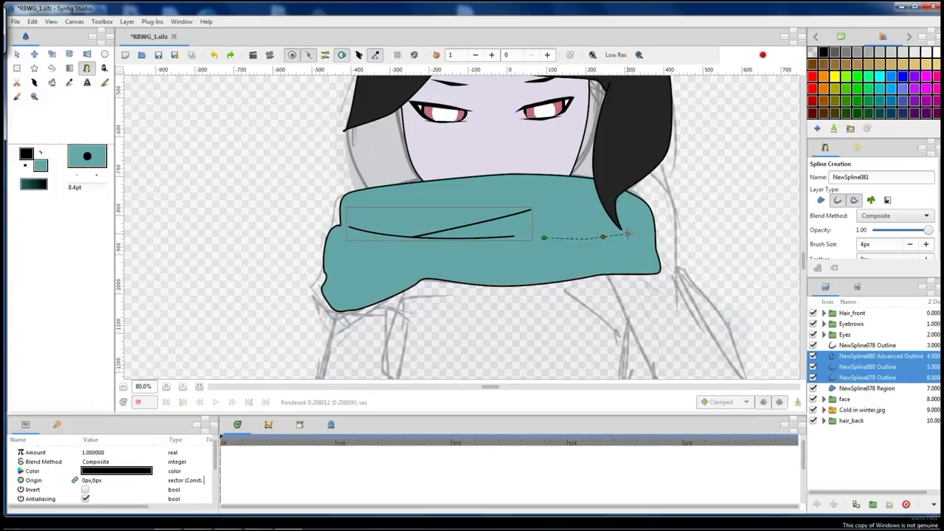
key(alt+a)
Group all the scarf layers together as scarf_front.
scroll(384, 178, down, 1)
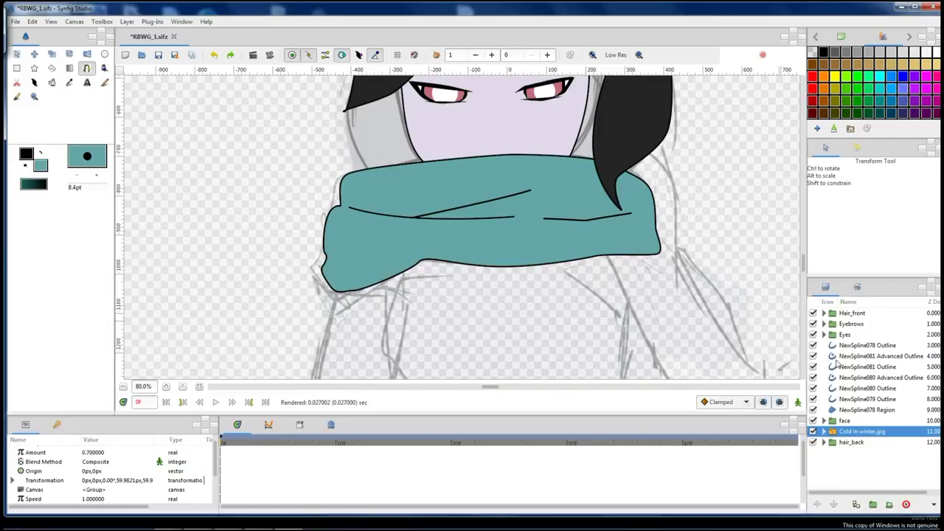
click(867, 345)
shift+click(867, 409)
click(873, 505)
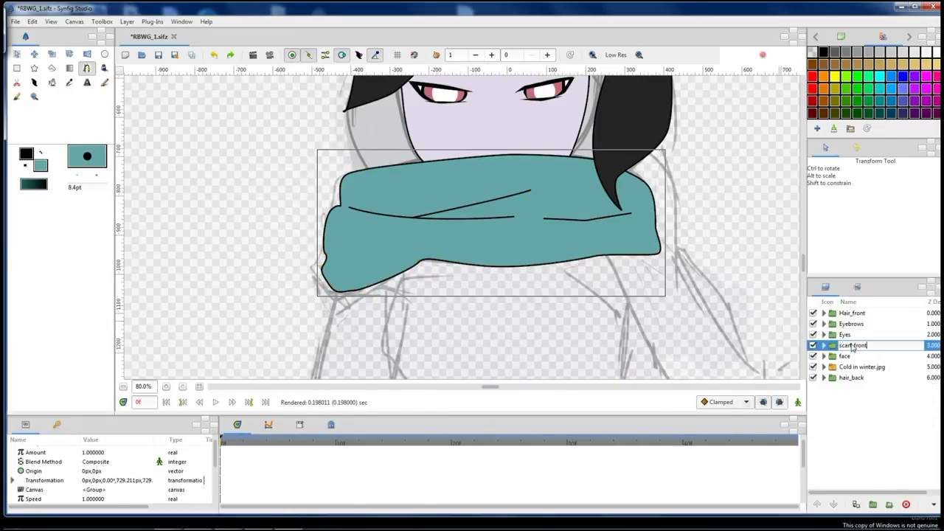
Select the face layer and begin tracing a new shape below the scarf.
click(845, 356)
key(alt+b)
scroll(490, 332, down, 3)
drag(491, 389, 543, 392)
Draw the hanging scarf end below the wrap as a closed spline shape.
click(462, 140)
click(518, 263)
click(586, 313)
click(573, 203)
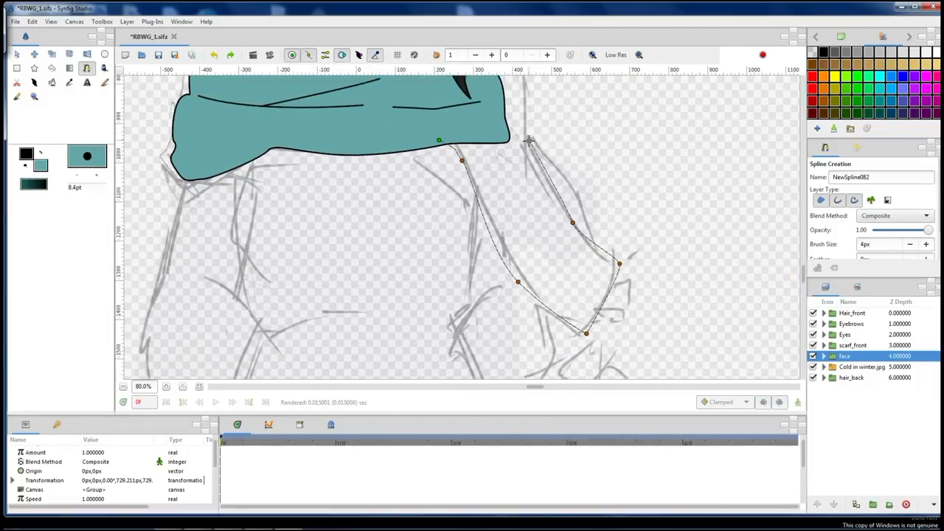
scroll(546, 163, up, 3)
click(525, 189)
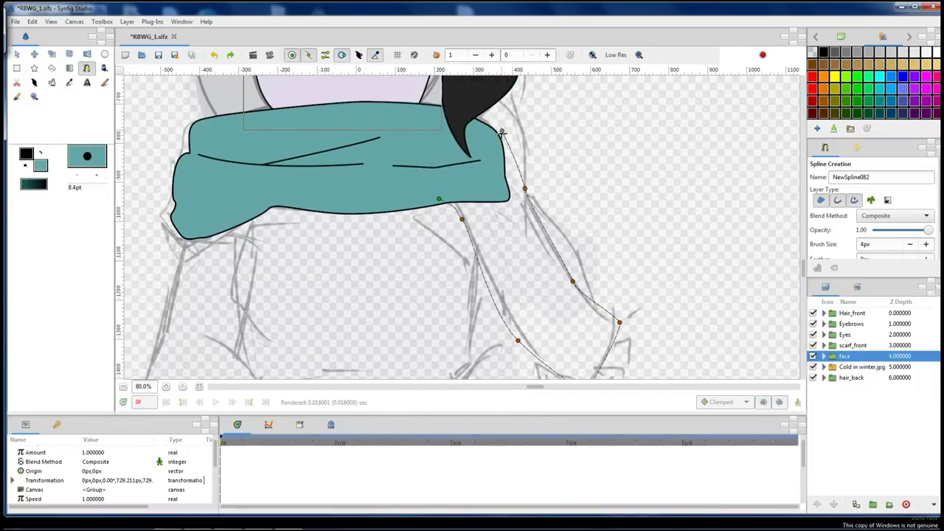
click(440, 198)
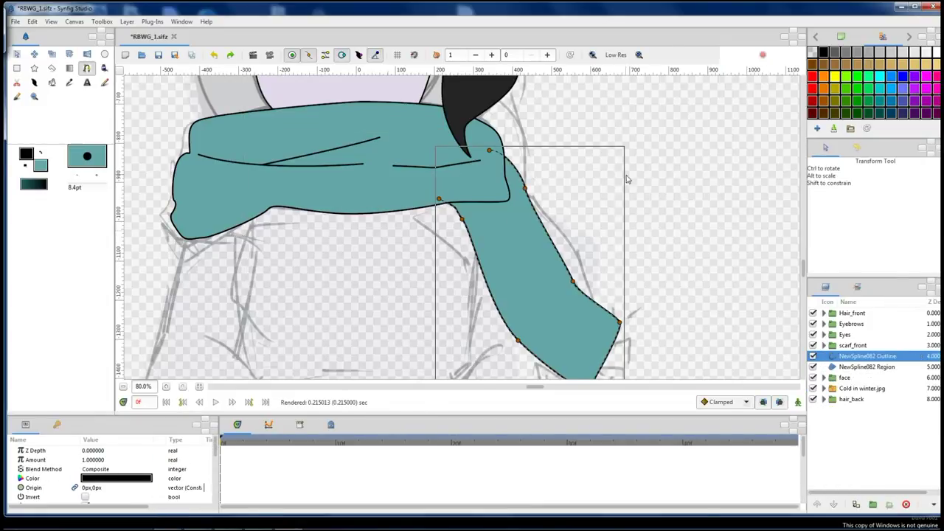
key(alt+a)
Add the ribbed tip band at the end of the scarf as a fill and outline.
scroll(554, 295, down, 2)
ctrl+scroll(584, 356, up, 1)
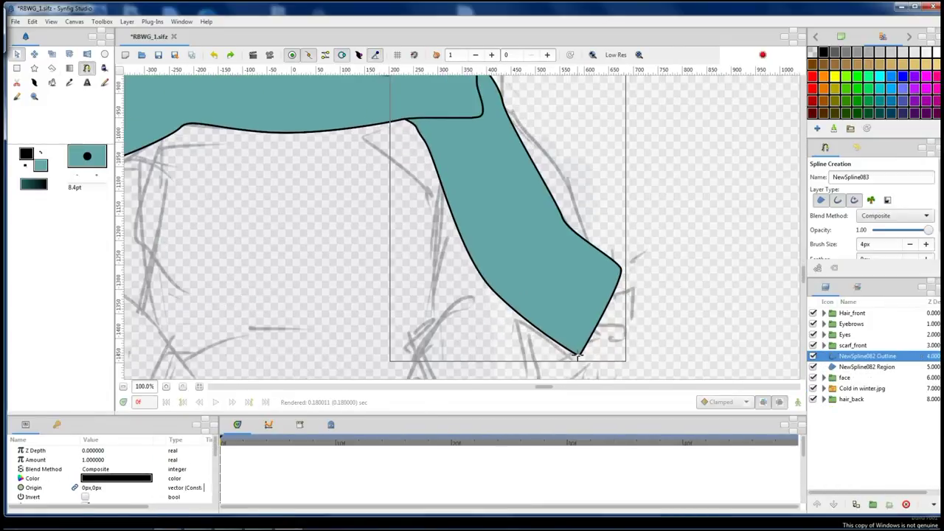
click(580, 357)
key(alt+a)
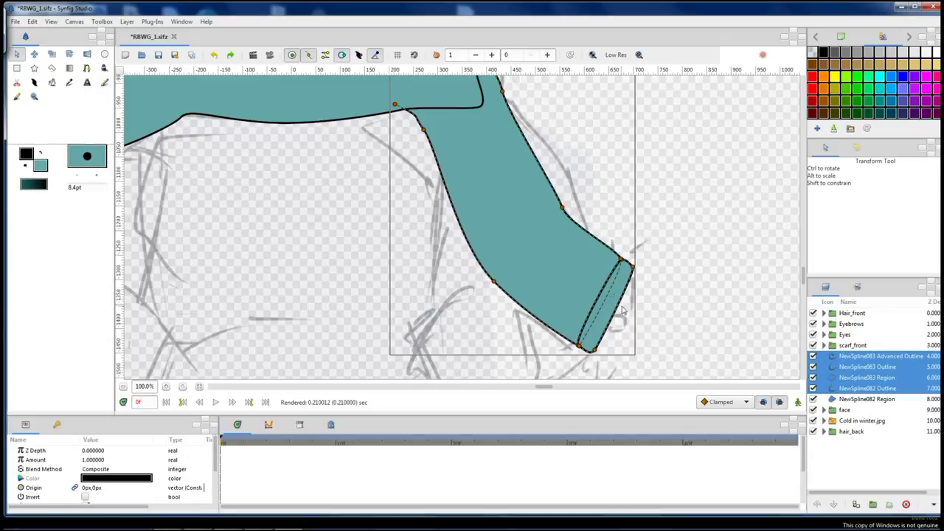
click(607, 294)
key(alt+b)
Draw the cuff at the scarf tip and delete its extra advanced outline layer.
click(642, 355)
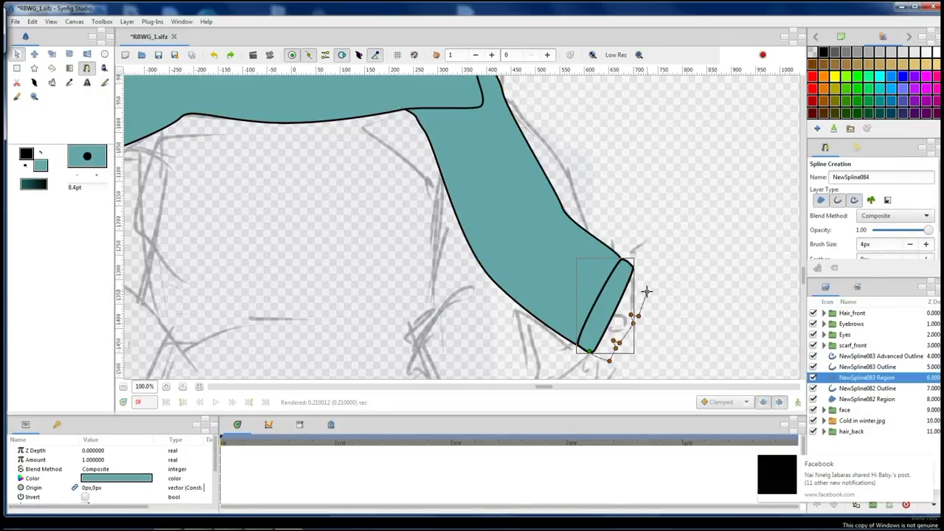
right_click(590, 352)
click(627, 383)
key(alt+a)
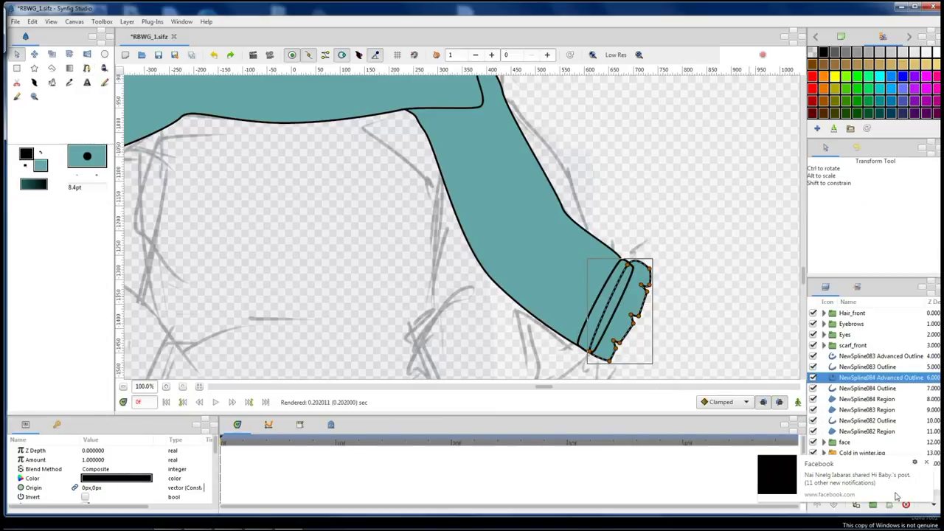
click(844, 356)
key(Delete)
Reorder the cuff fill and outline layers, moving the outline to the top.
click(867, 388)
click(816, 504)
click(614, 279)
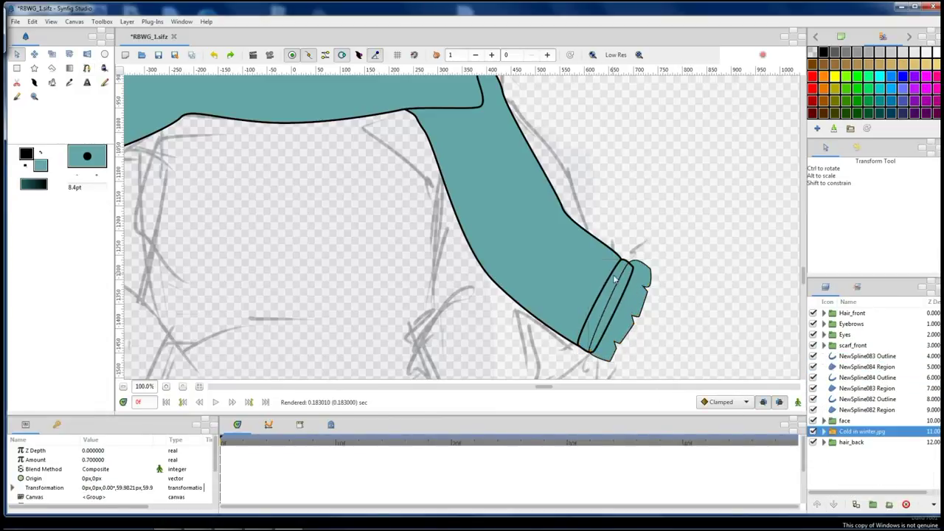
click(817, 505)
click(816, 505)
scroll(628, 213, down, 2)
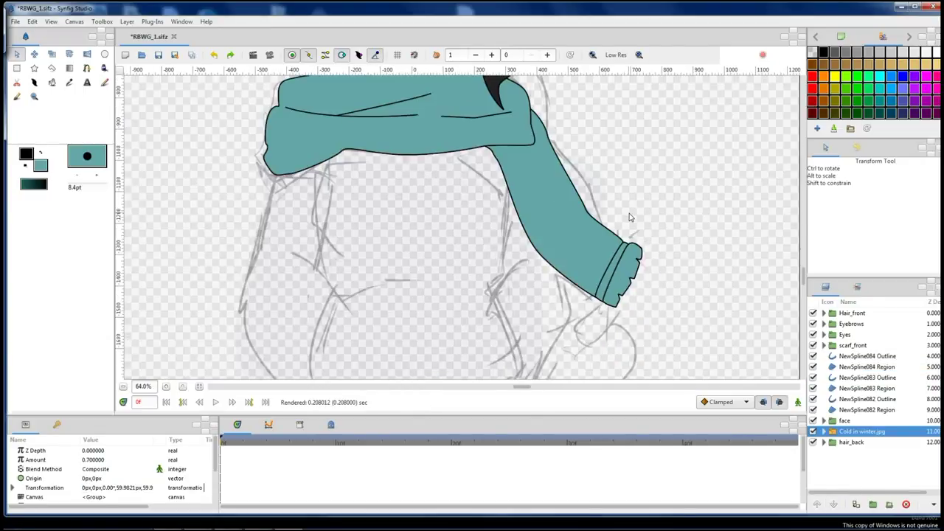
Draw the fold spline where the scarf end meets the wrap and group it with the scarf end fill.
click(542, 216)
key(alt+g)
scroll(528, 152, up, 1)
key(alt+b)
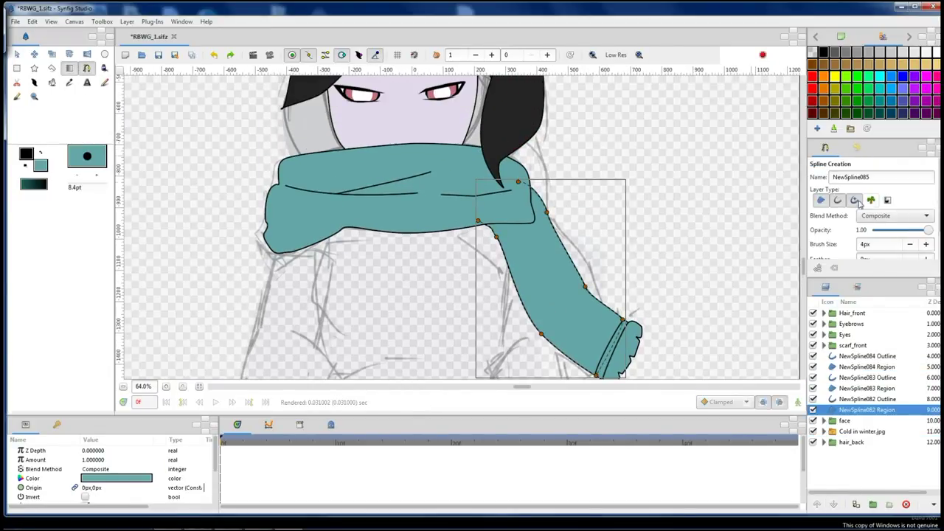
key(alt+a)
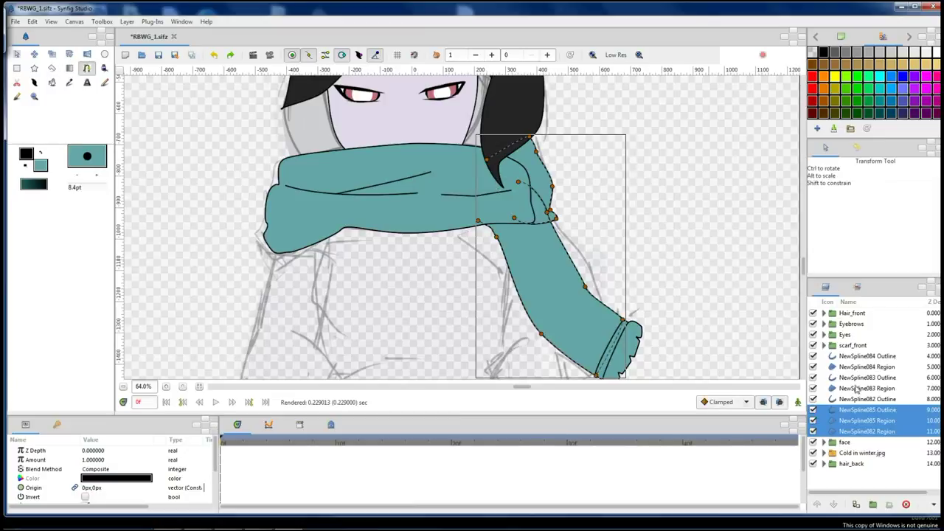
click(832, 410)
click(859, 442)
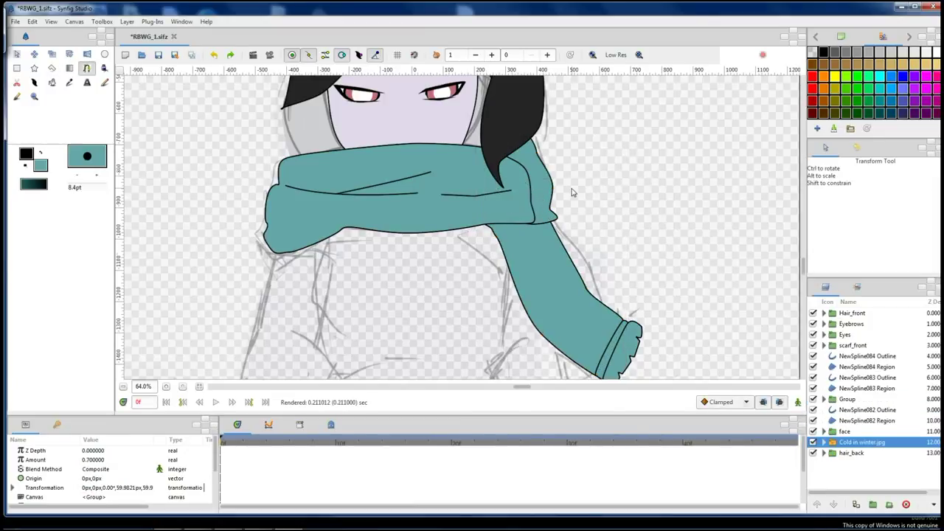
Save the drawing and pick a blue fill colour.
scroll(576, 208, down, 4)
scroll(576, 208, up, 2)
key(ctrl+s)
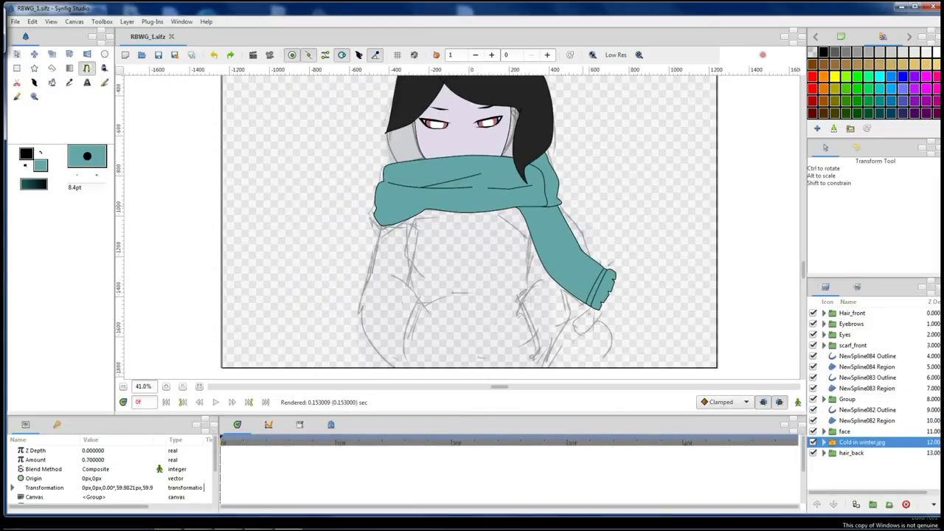
click(904, 101)
Lighten the blue fill colour in the colour editor.
double_click(86, 155)
click(537, 230)
click(611, 351)
key(alt+b)
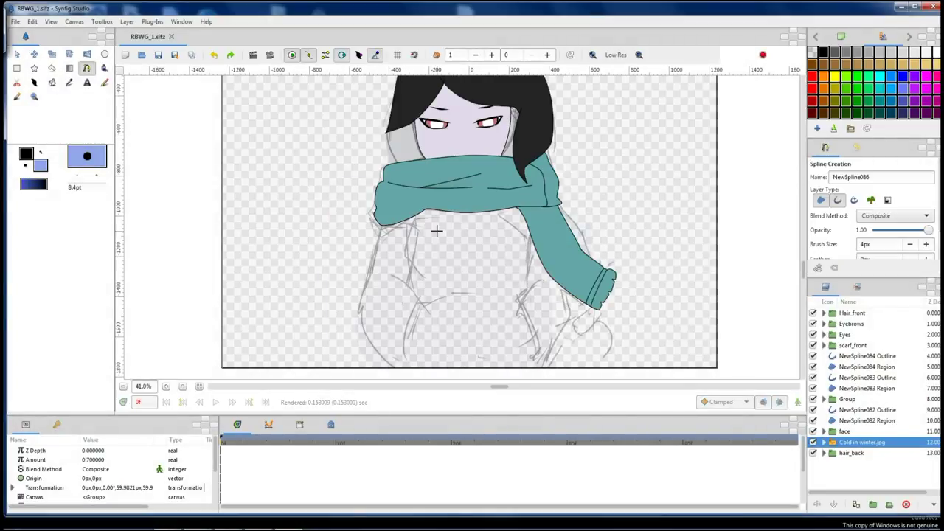
Draw the sweater torso as a closed light blue spline shape.
click(412, 288)
click(407, 332)
click(401, 372)
click(546, 373)
click(532, 302)
click(533, 280)
click(413, 211)
key(alt+a)
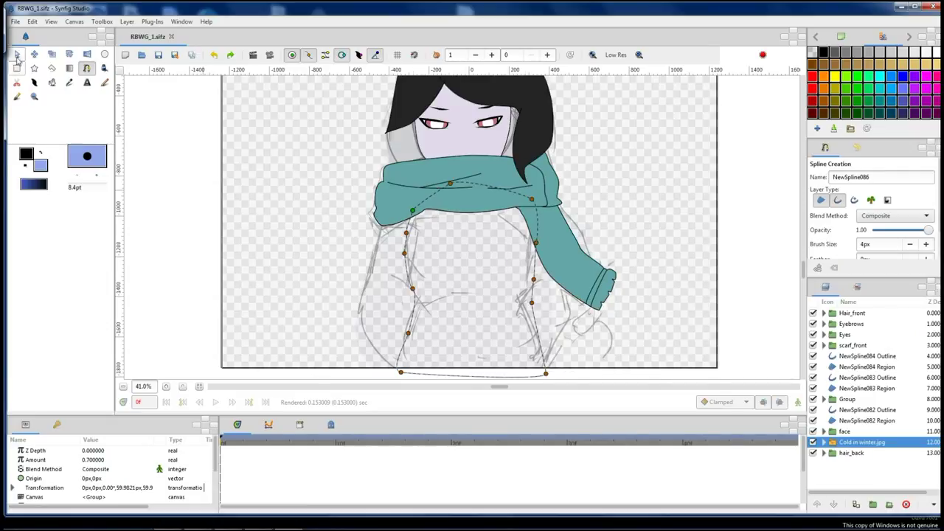
Group the back scarf layers and name the group Scarf_back.
click(855, 356)
shift+click(867, 420)
click(873, 504)
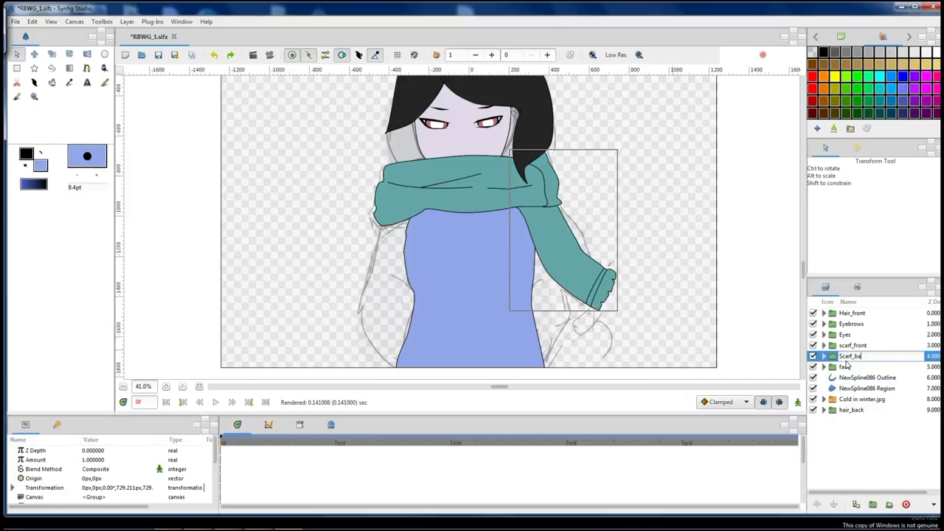
text(ck)
key(Return)
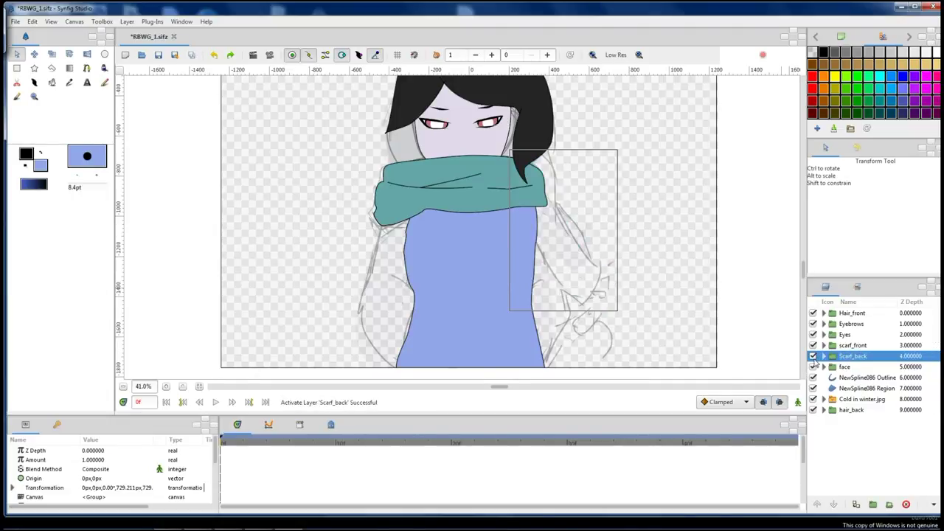
Adjust a point on the sweater torso shape.
click(867, 388)
ctrl+scroll(416, 229, up, 4)
click(405, 222)
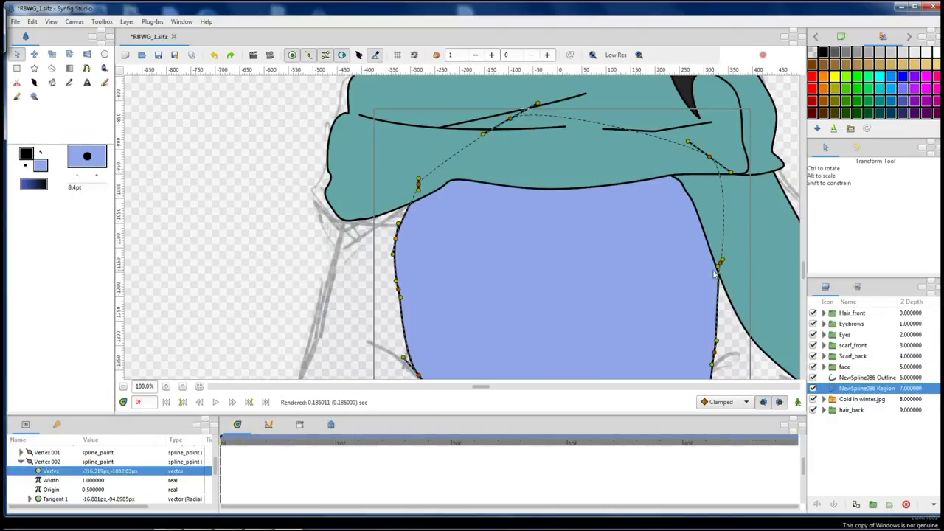
scroll(649, 274, down, 5)
click(725, 295)
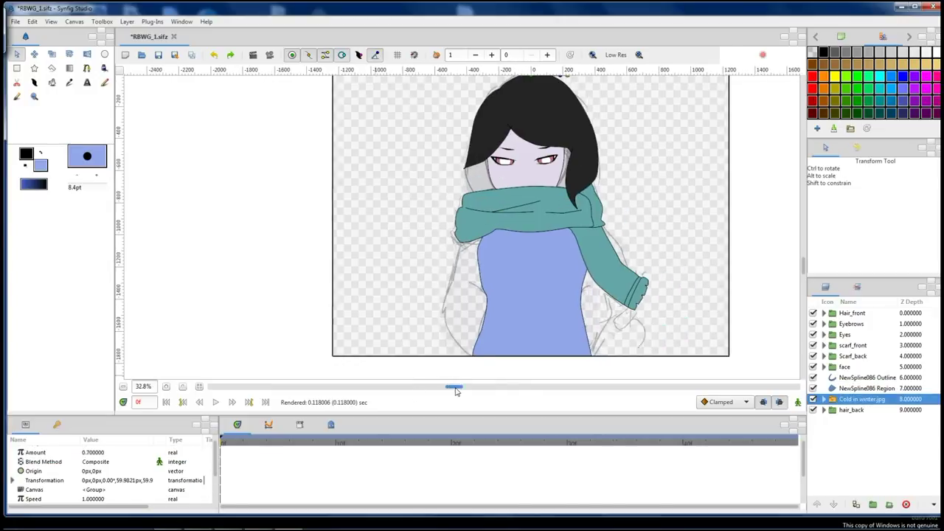
drag(439, 387, 514, 387)
Group the two sweater layers and name the group Sweater.
click(856, 388)
ctrl+click(841, 377)
double_click(844, 377)
text(shi)
text(ater)
key(Return)
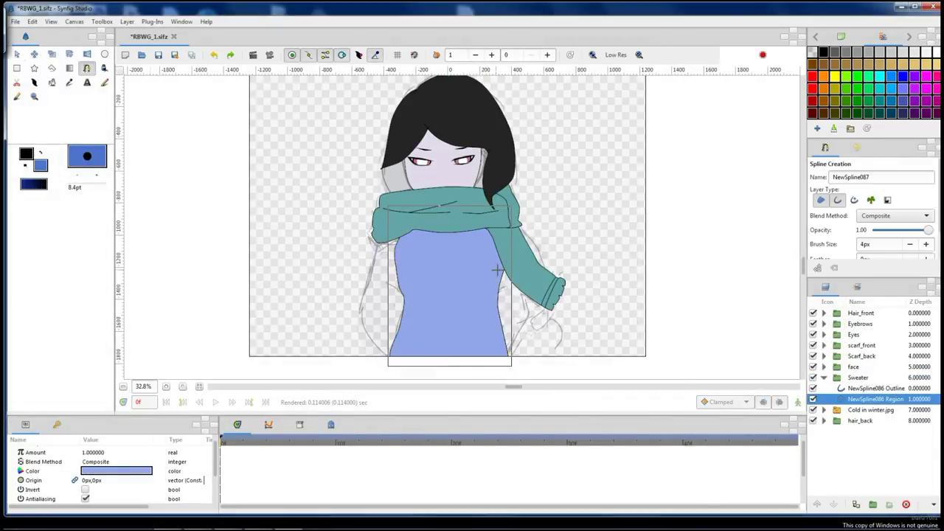
Start a fill-only neckline shading spline on the sweater.
click(838, 200)
click(375, 229)
click(419, 242)
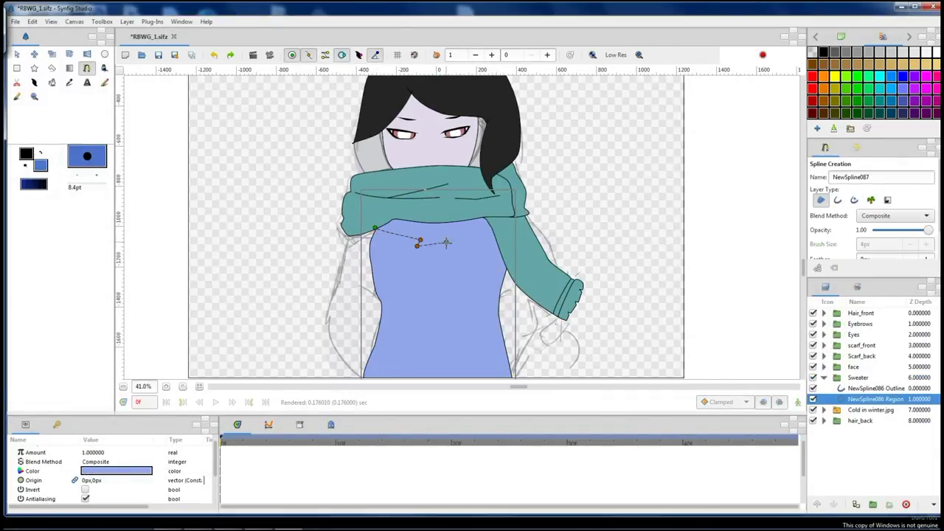
Close the neckline shading shape and reshape it into a pointed star.
click(499, 211)
key(alt+a)
drag(419, 241, 409, 244)
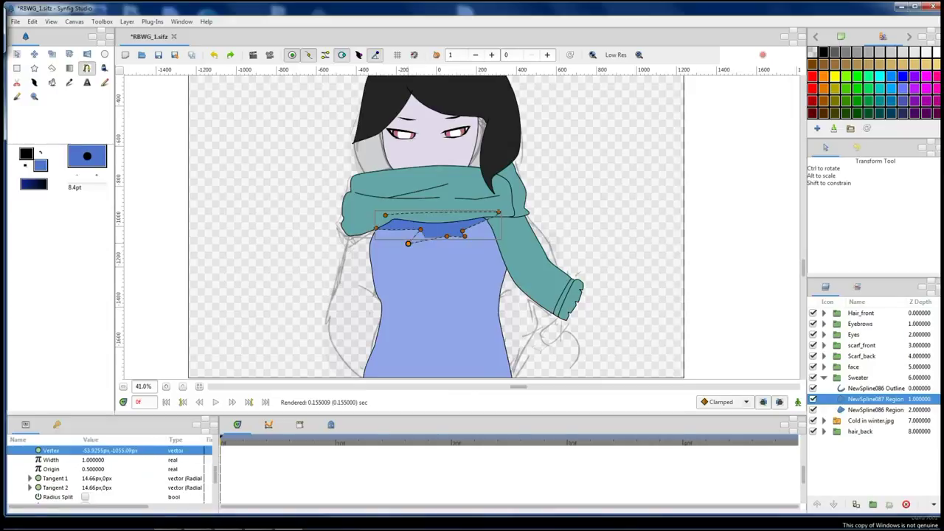
click(458, 195)
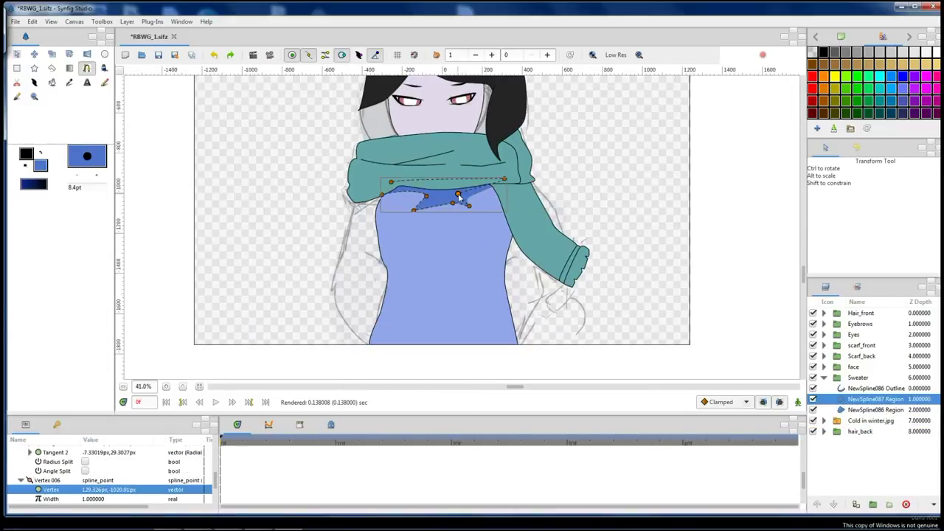
click(544, 216)
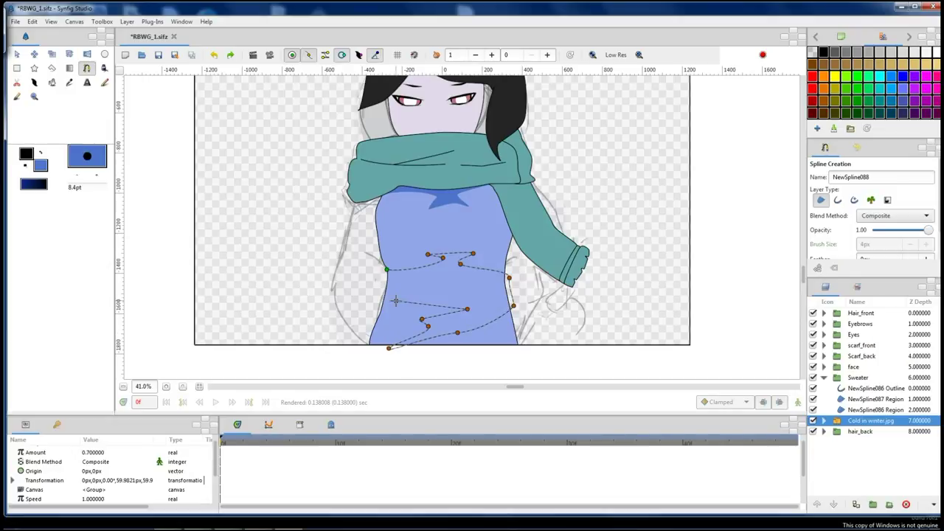
Draw the zigzag shading across the torso and move it into the Sweater group.
click(385, 270)
key(alt+a)
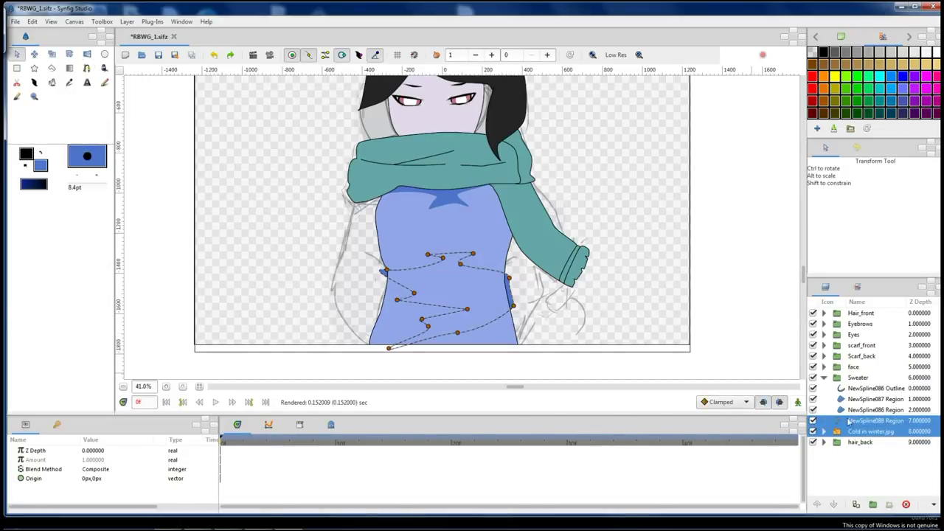
click(828, 419)
key(shift+Page_Up)
drag(831, 393, 856, 389)
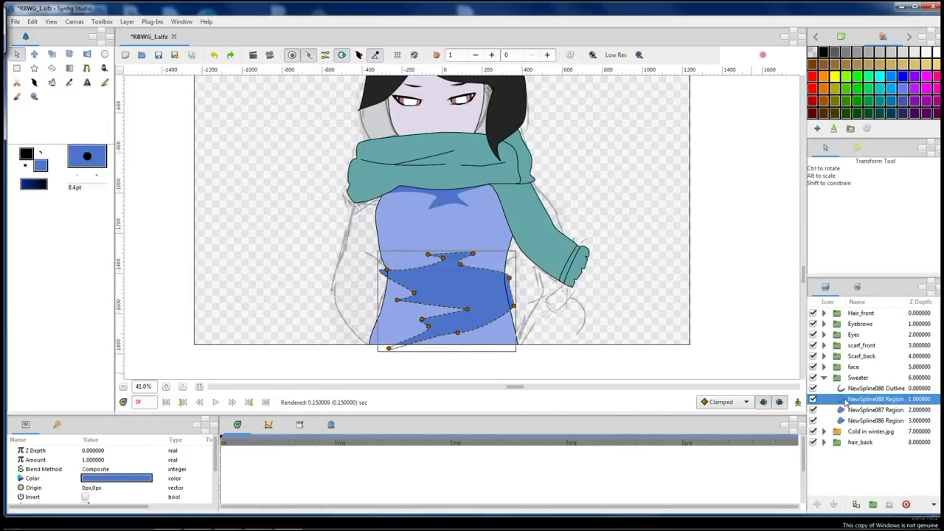
Set the shading's Blend Method to Onto and select the Sweater group.
click(111, 470)
click(102, 495)
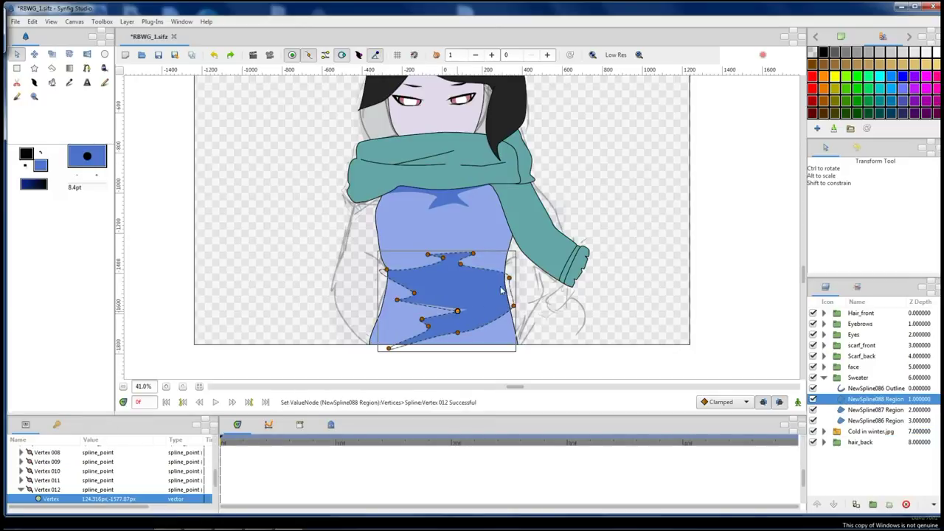
click(568, 244)
click(394, 259)
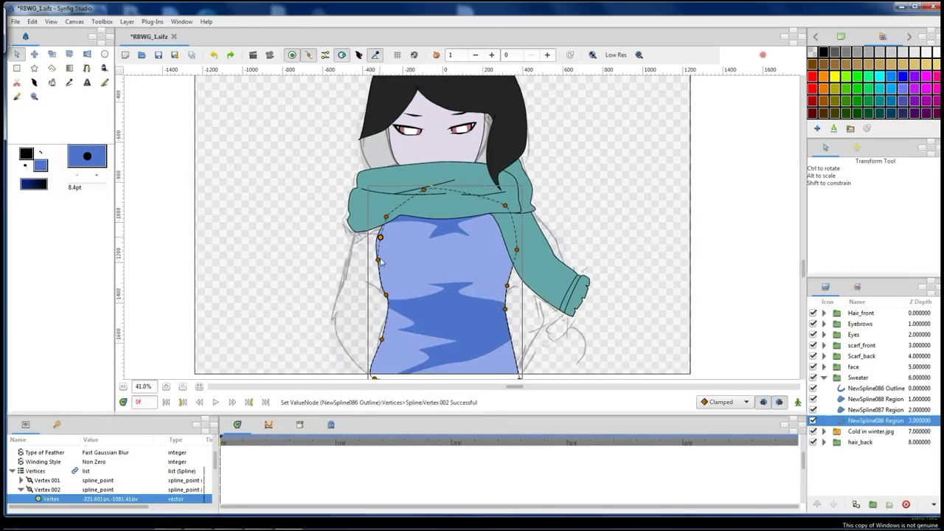
click(870, 431)
click(858, 377)
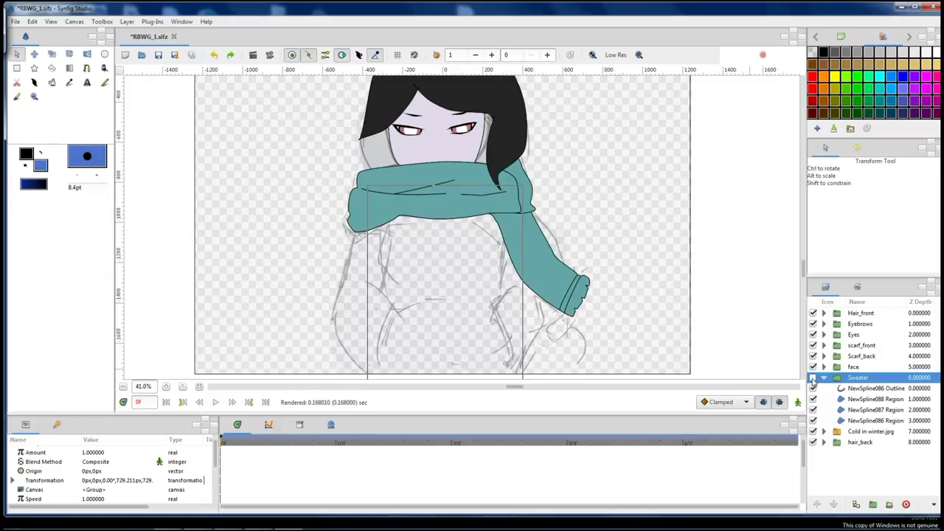
Raise the Sweater group above the face, then try and undo an outlined sleeve shape.
click(816, 504)
key(alt+b)
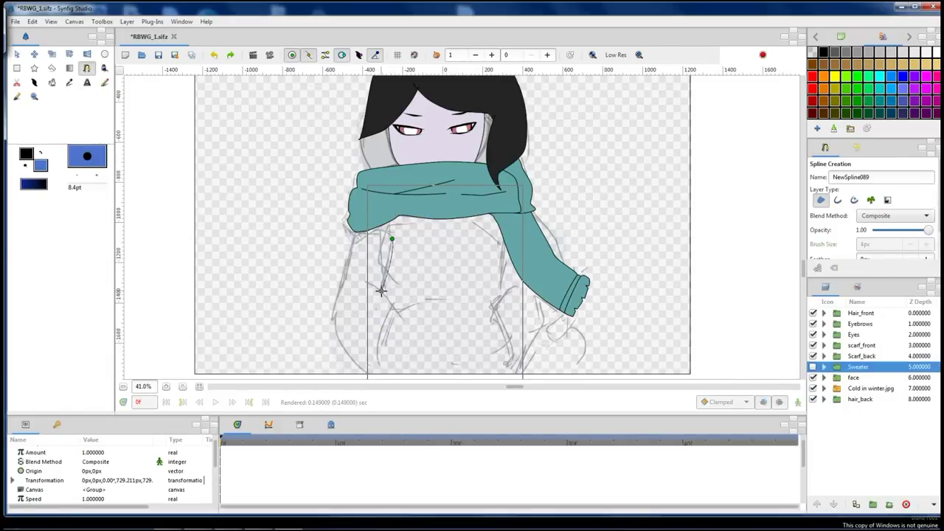
click(372, 206)
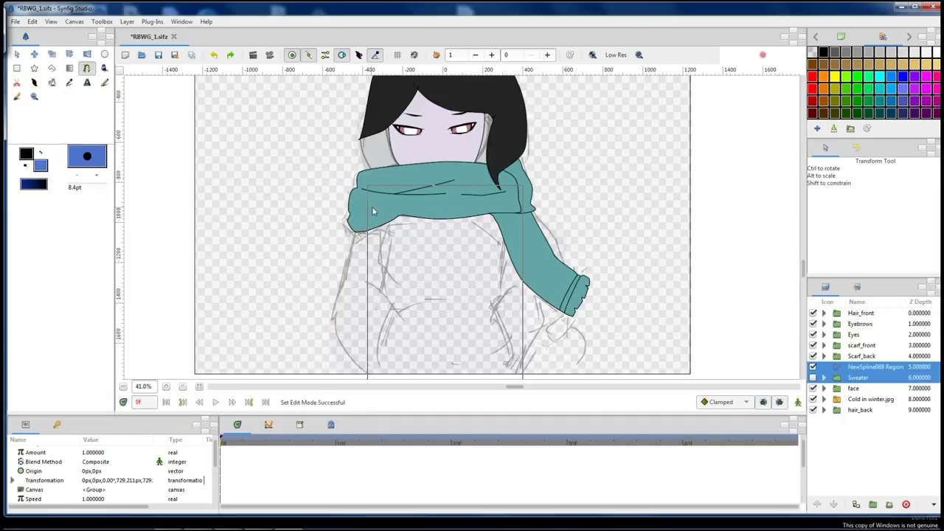
right_click(841, 366)
click(876, 265)
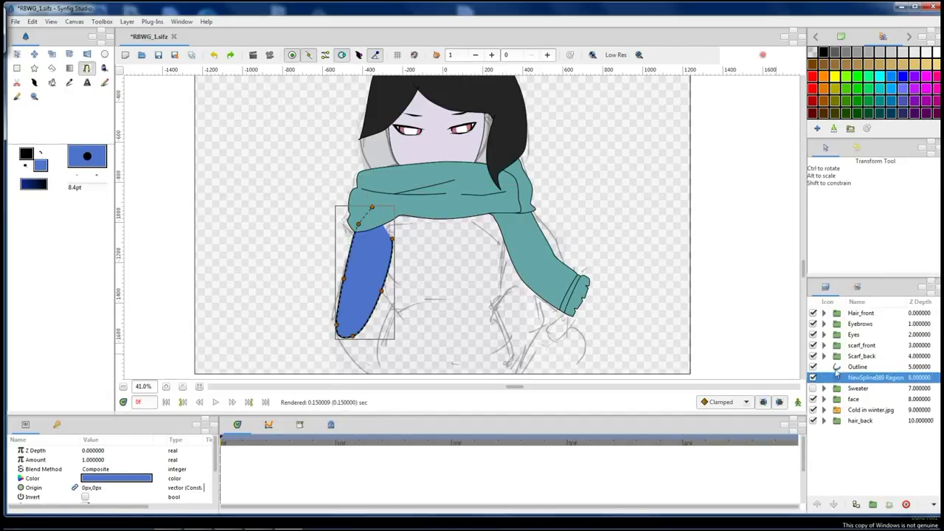
key(ctrl+z)
key(ctrl+z)
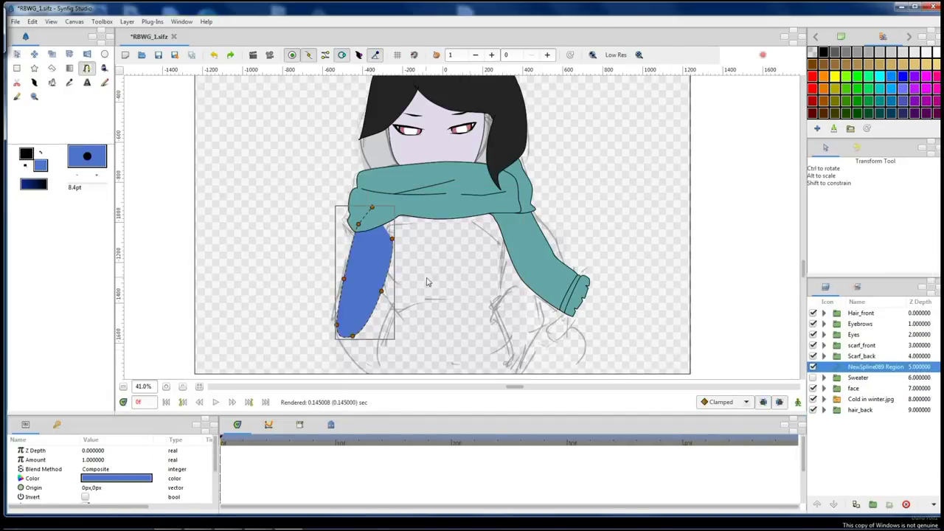
key(ctrl+z)
key(alt+b)
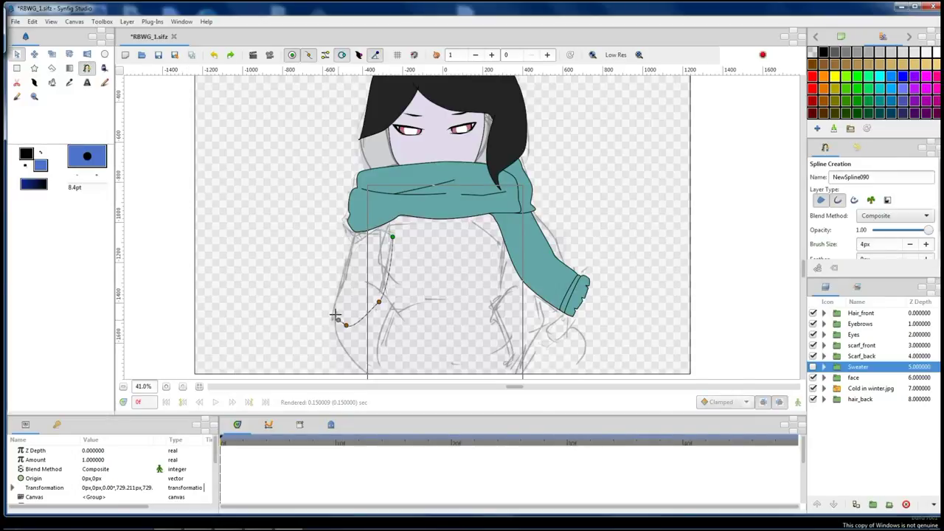
Draw the right sleeve as a filled region and adjust the left sleeve region.
click(393, 236)
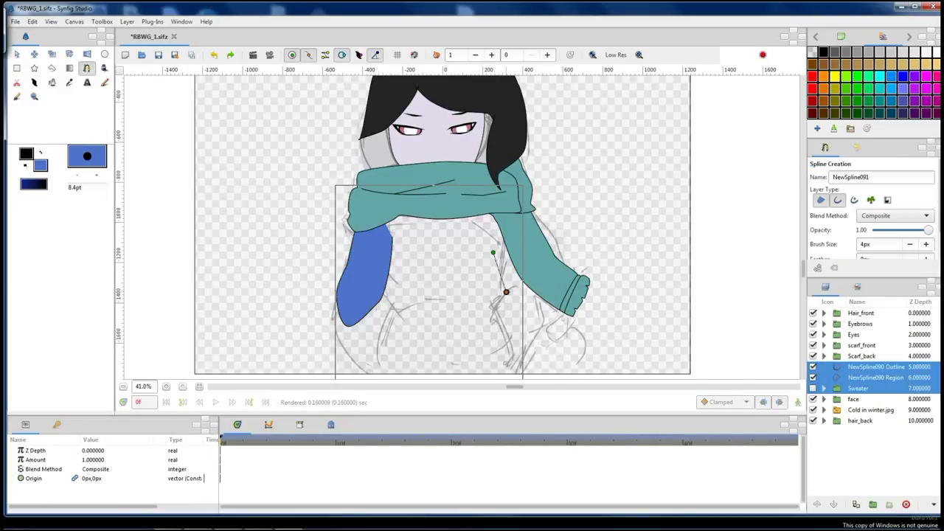
key(alt+a)
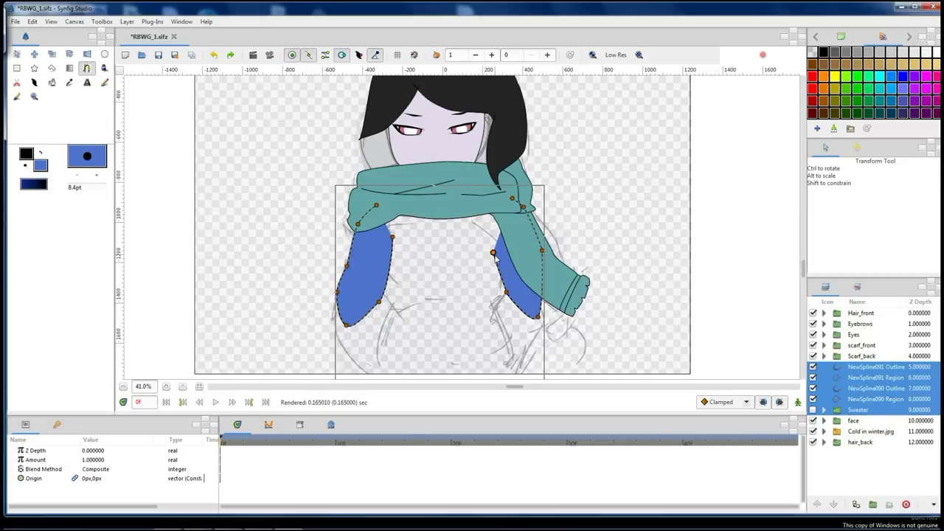
click(596, 237)
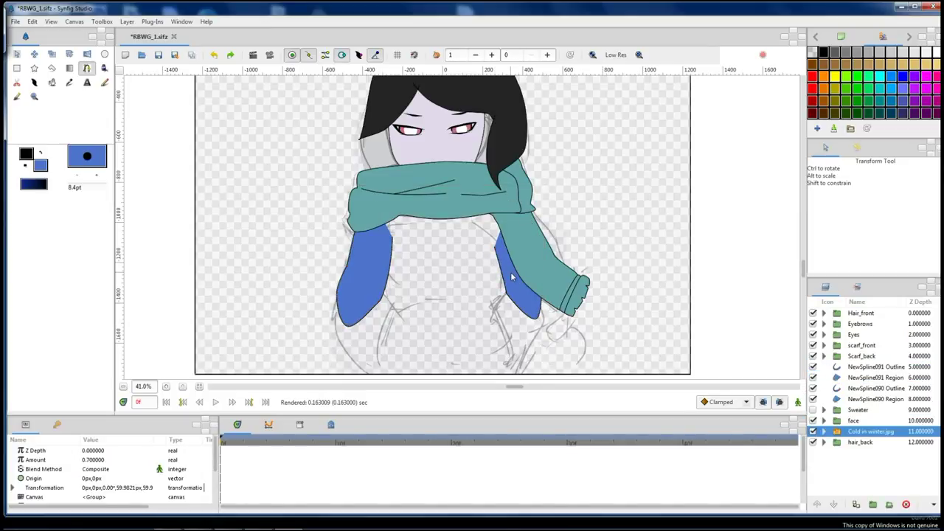
click(516, 254)
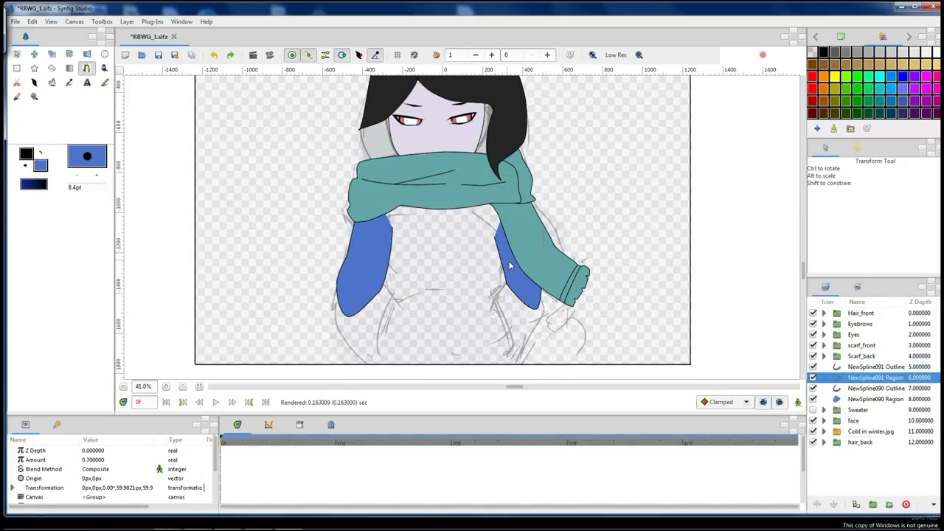
click(350, 299)
drag(417, 300, 399, 298)
scroll(387, 338, down, 1)
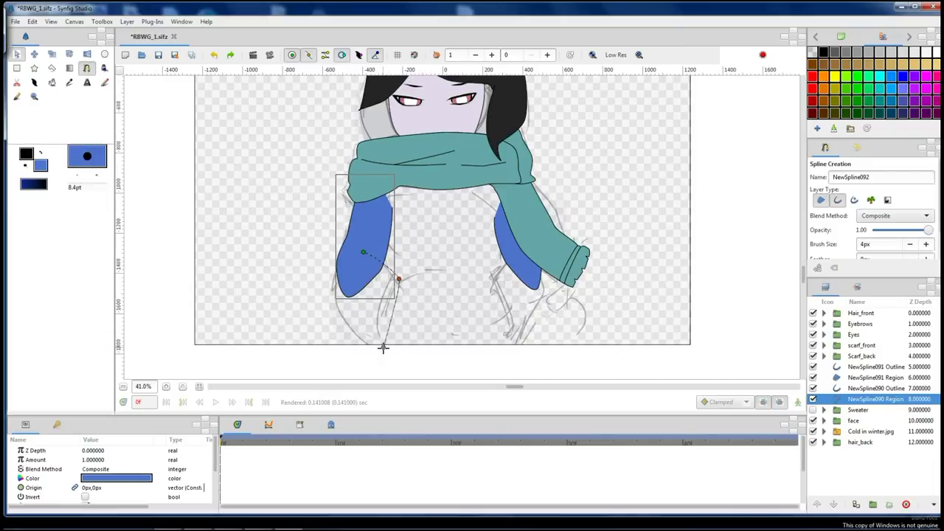
Draw the lower left and right sleeve parts, lowering the left outline twice, and save.
click(338, 252)
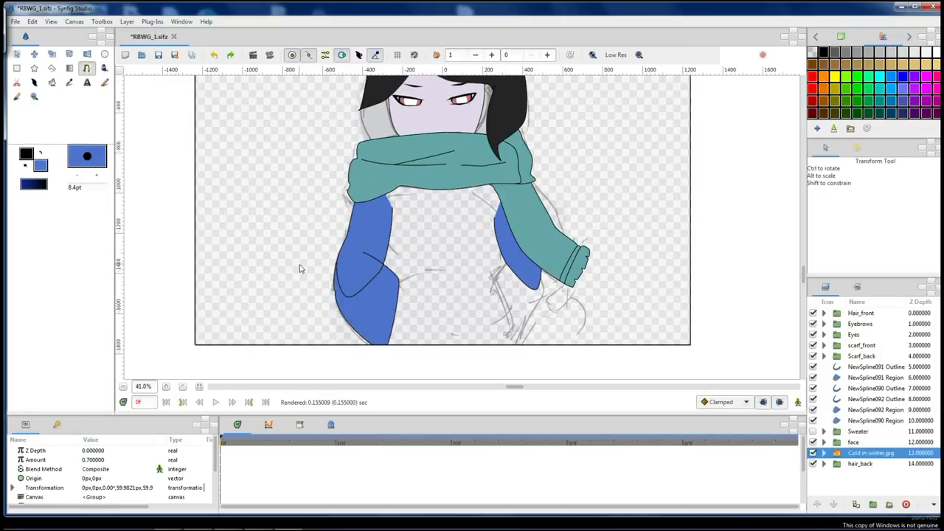
click(875, 388)
click(834, 506)
click(274, 274)
key(ctrl+s)
click(516, 272)
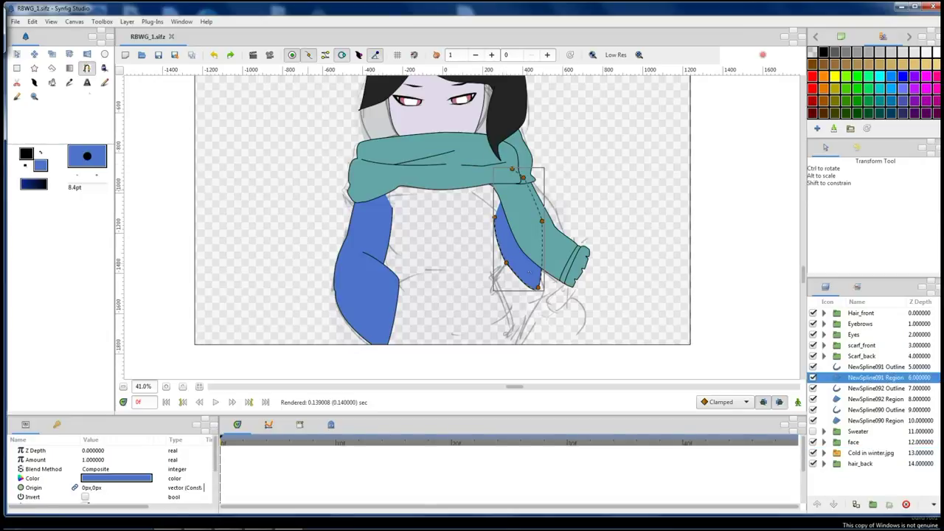
key(alt+b)
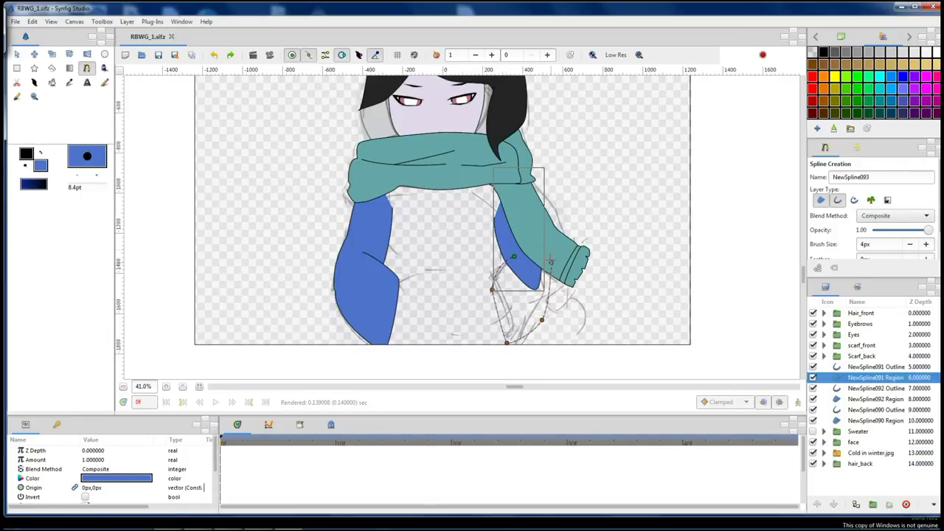
click(535, 245)
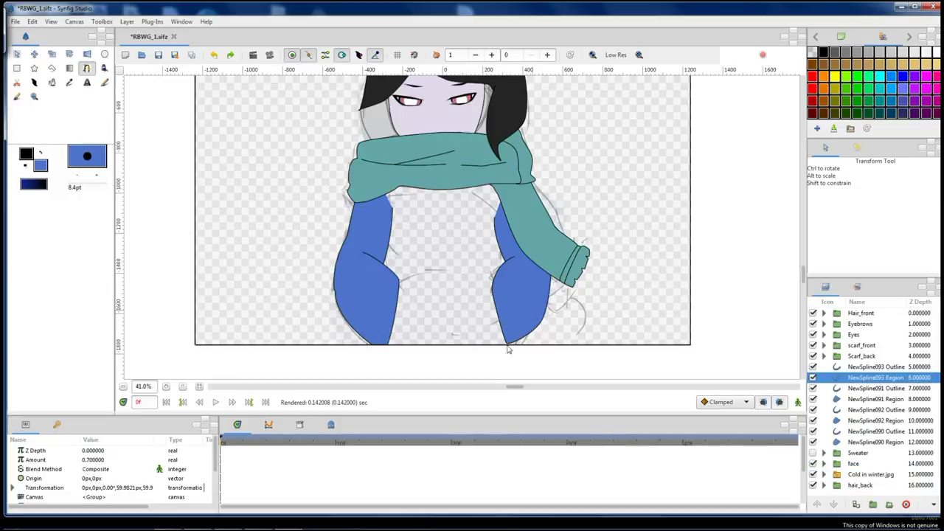
Group all the sleeve layers and name the group 'arms'.
click(863, 367)
shift+click(864, 442)
click(872, 504)
double_click(867, 367)
text(rms)
key(Return)
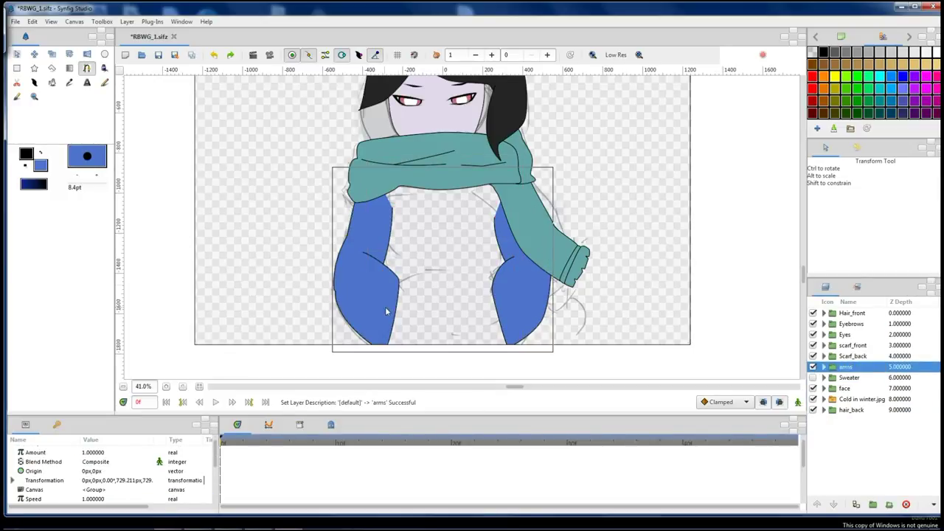
Wrap the arms layer in a group and close the belly front panel as a filled region.
click(385, 312)
click(873, 504)
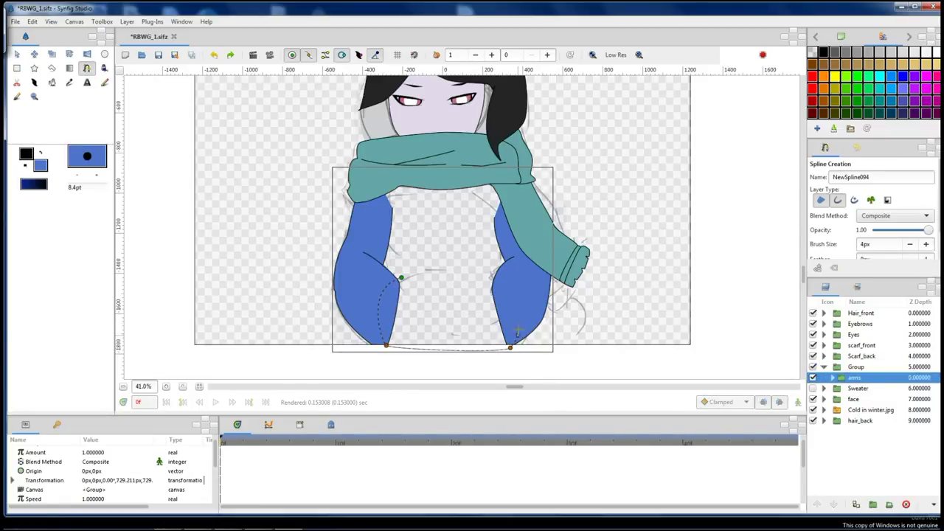
key(alt+a)
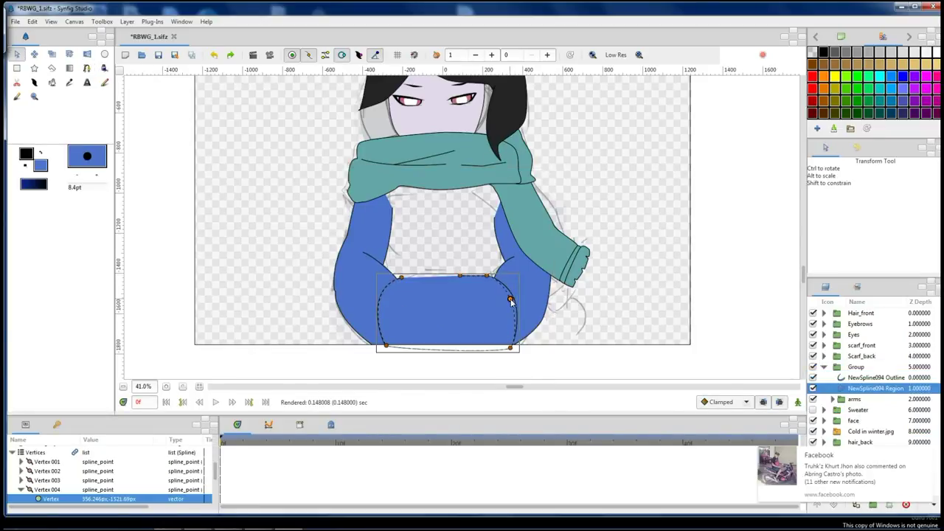
click(927, 459)
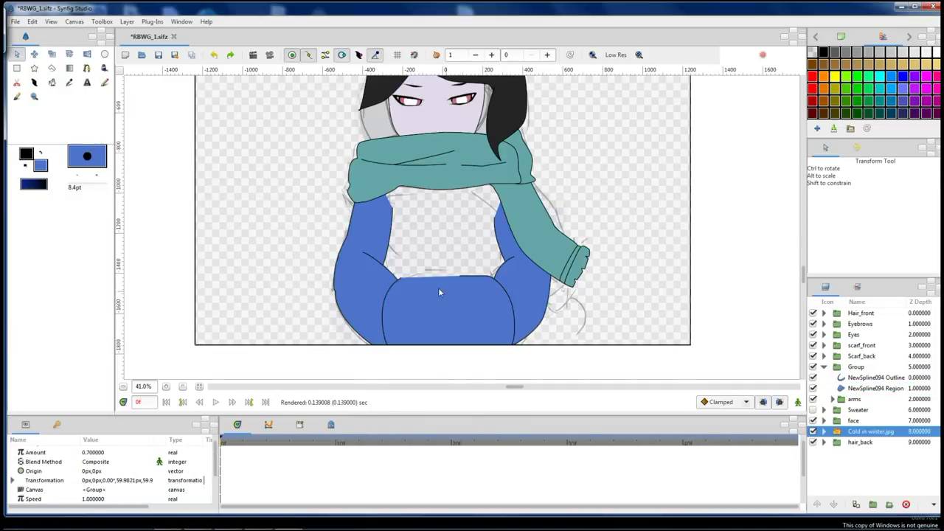
Show the Sweater layer and sample its light blue as the fill colour.
click(813, 410)
click(414, 261)
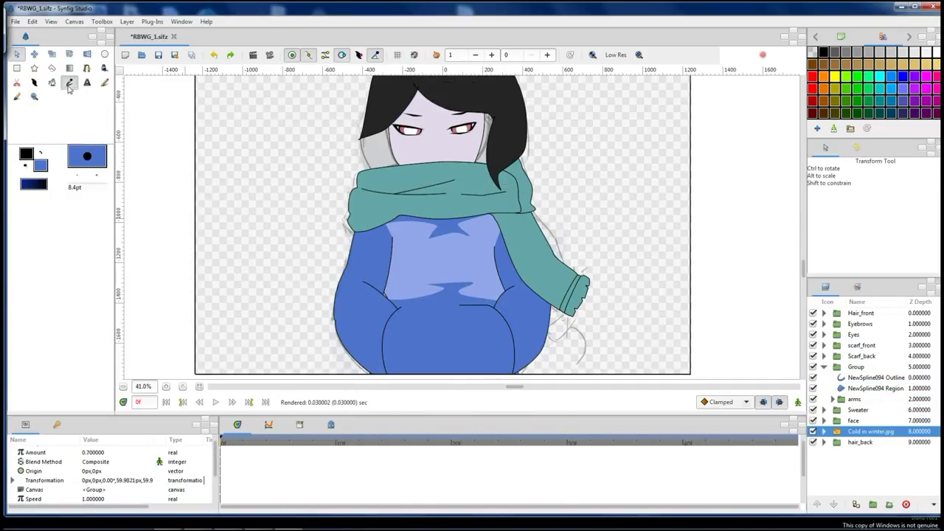
click(441, 252)
click(52, 83)
click(41, 152)
Fill five sweater regions light blue and the lower belly with darker blue.
click(364, 246)
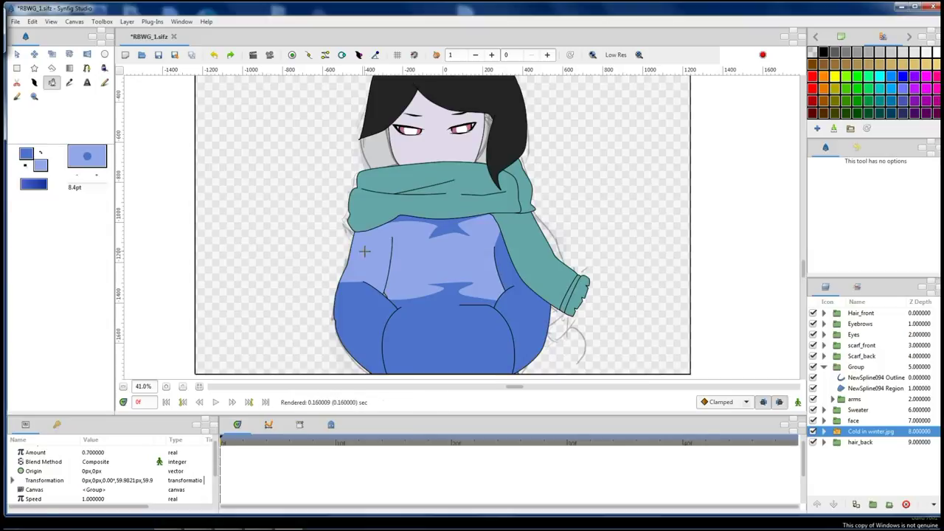
click(362, 331)
click(534, 302)
click(508, 277)
click(450, 344)
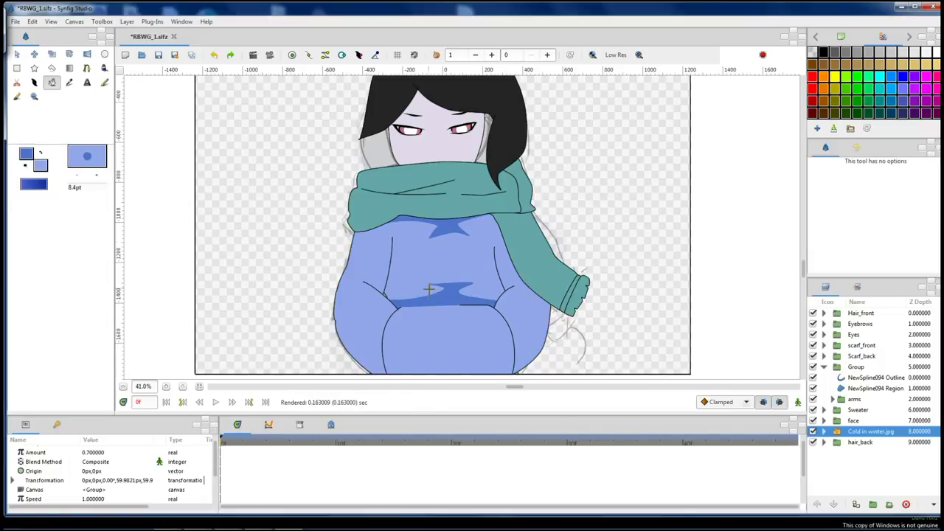
click(42, 152)
click(471, 336)
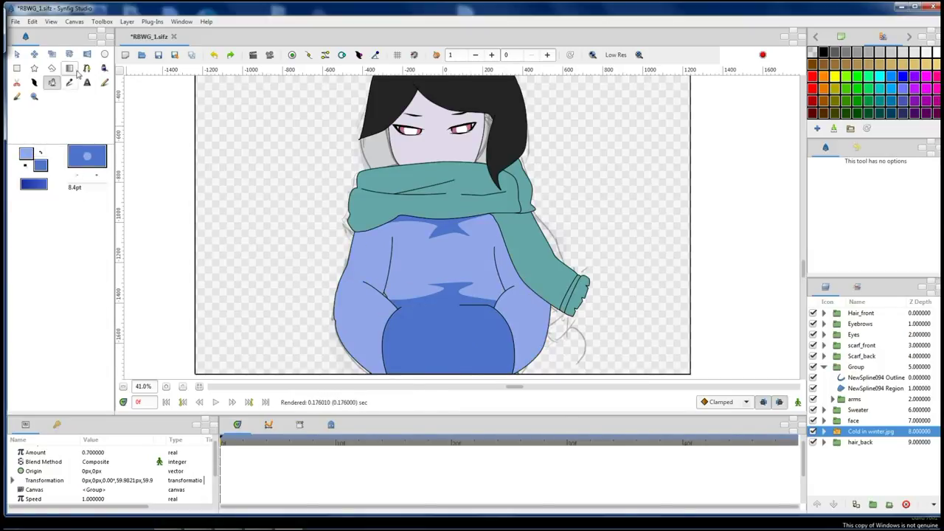
Recolour the belly region light blue and zoom out to see the whole figure.
key(alt+a)
click(473, 332)
click(625, 283)
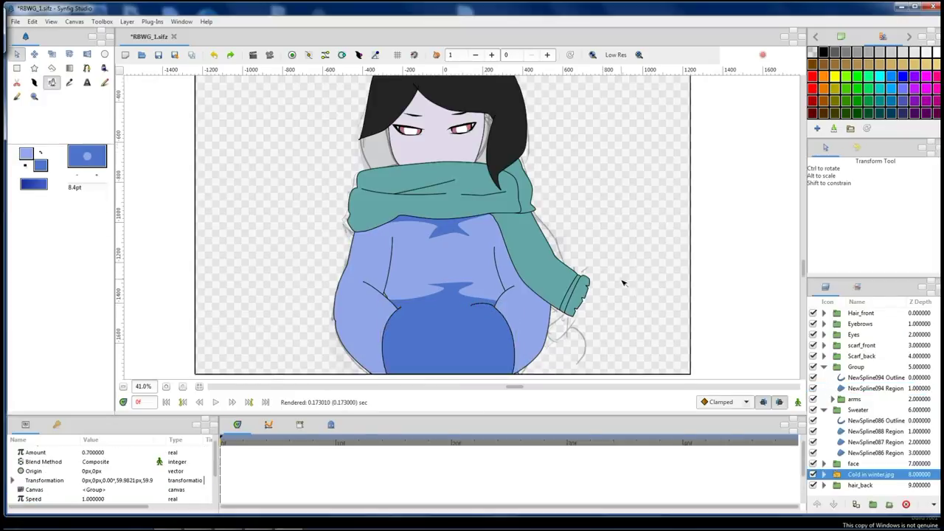
click(421, 321)
click(414, 322)
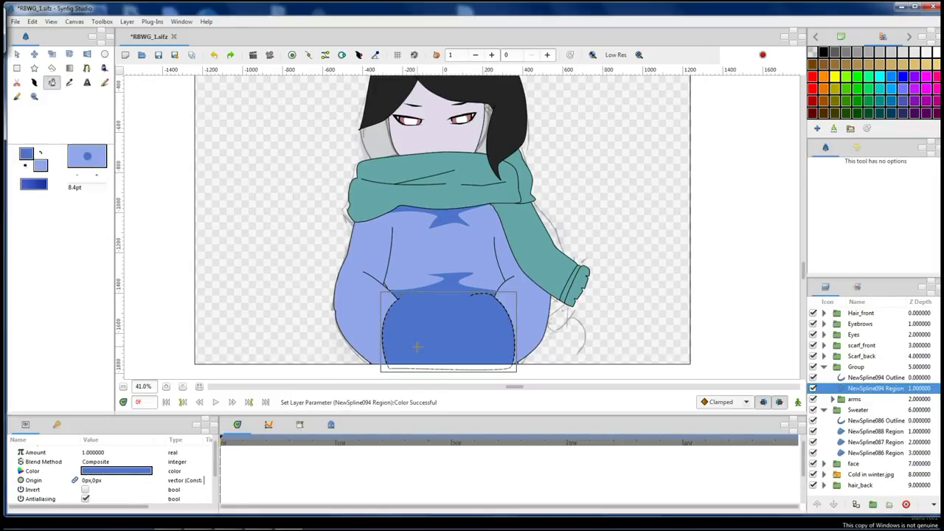
key(alt+a)
click(504, 289)
key(minus)
key(minus)
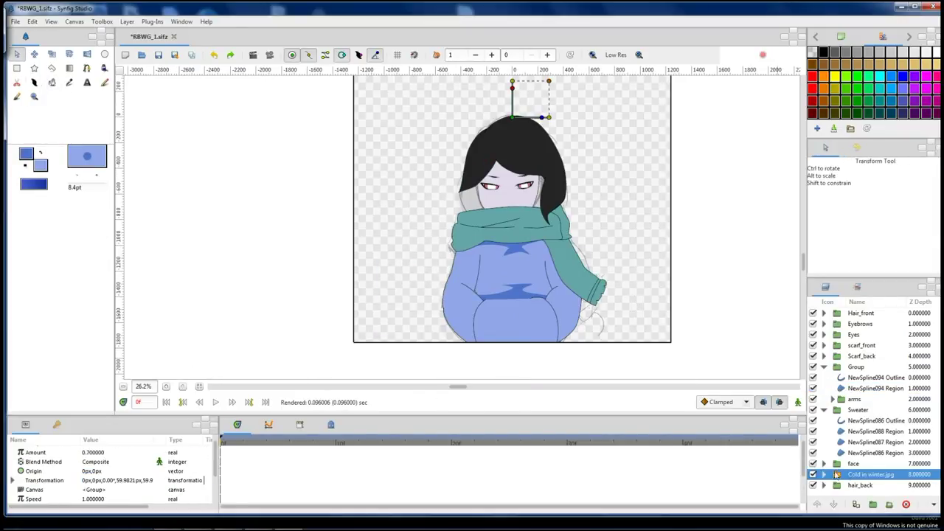
Hide the Cold in winter.jpg reference image and swap the fill and outline colours.
click(814, 475)
scroll(568, 222, up, 3)
scroll(516, 207, up, 1)
click(478, 187)
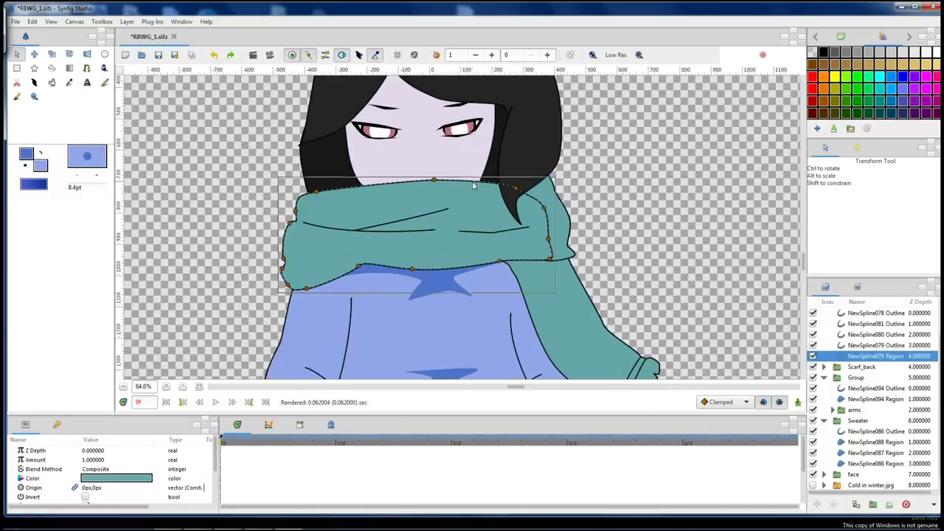
scroll(513, 205, down, 3)
click(495, 329)
scroll(495, 329, up, 1)
click(41, 153)
Pull the right side of the face shape slightly inward.
click(86, 68)
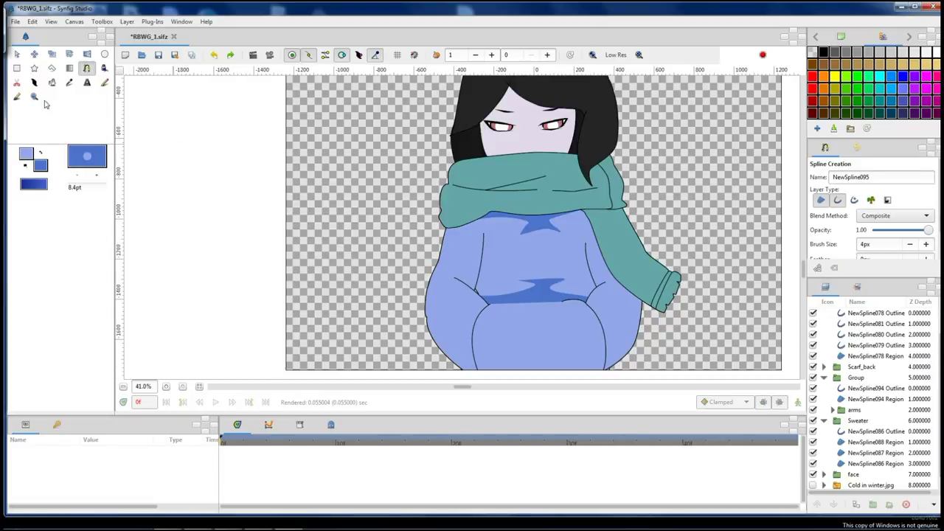
key(alt+a)
click(453, 142)
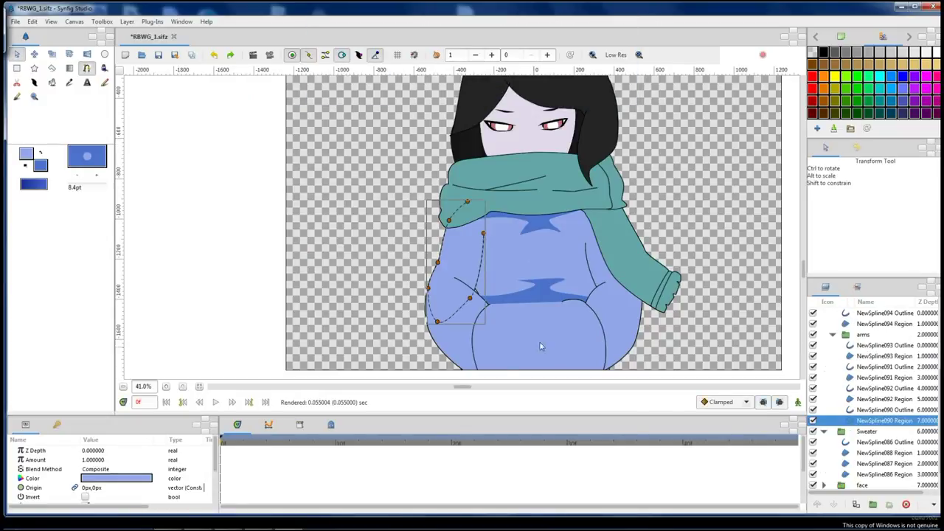
scroll(452, 141, up, 1)
click(502, 127)
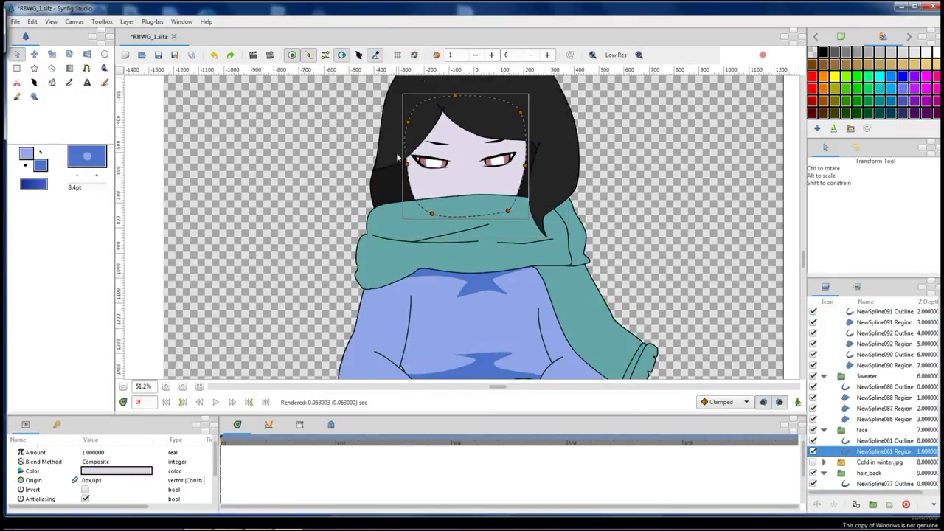
drag(526, 165, 521, 169)
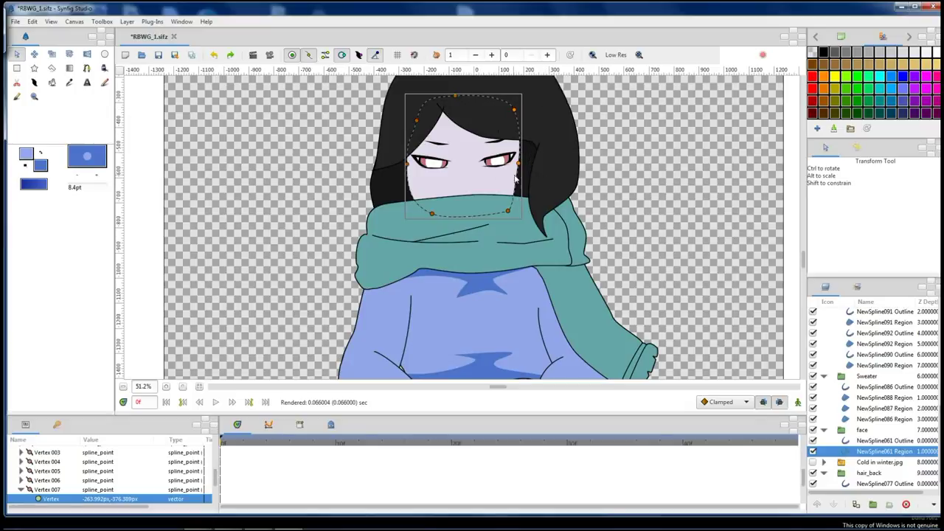
click(586, 177)
scroll(605, 185, down, 2)
Draw an outline-free shading shape on the left sleeve.
click(376, 280)
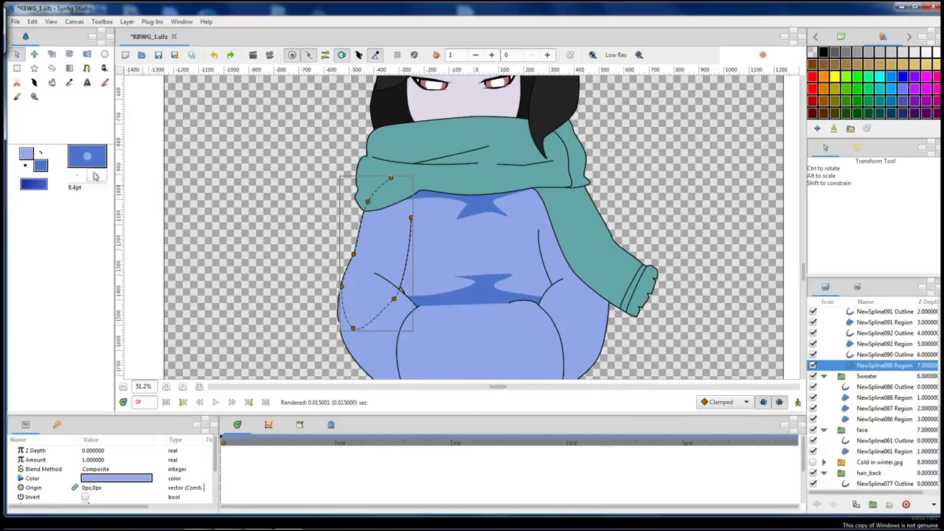
key(alt+b)
click(841, 203)
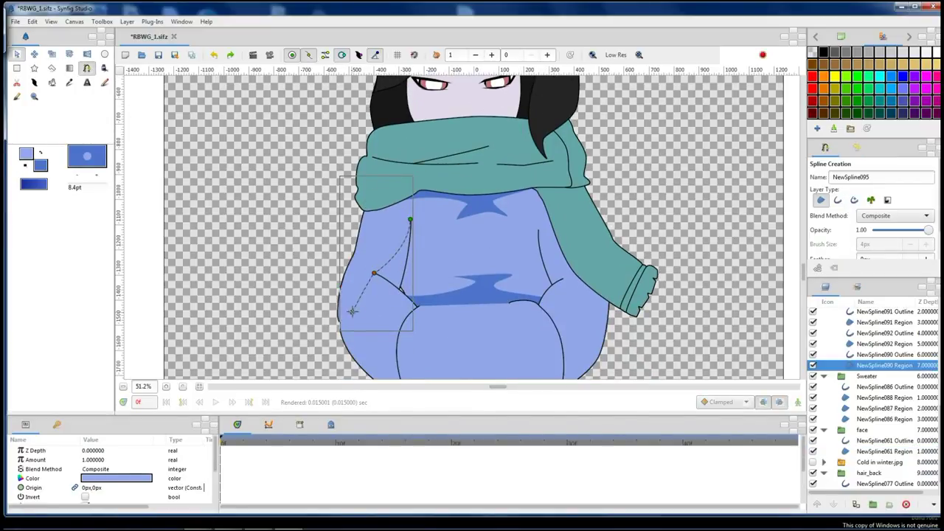
right_click(410, 219)
click(439, 286)
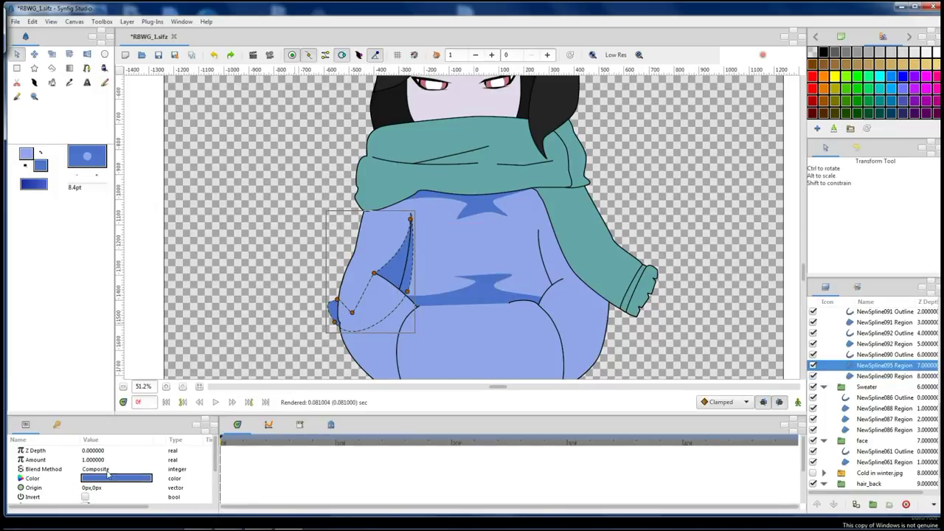
click(267, 288)
Set new shapes to blend Onto and draw a shading shape on the right sleeve.
key(alt+b)
click(894, 216)
click(878, 242)
click(18, 55)
click(530, 186)
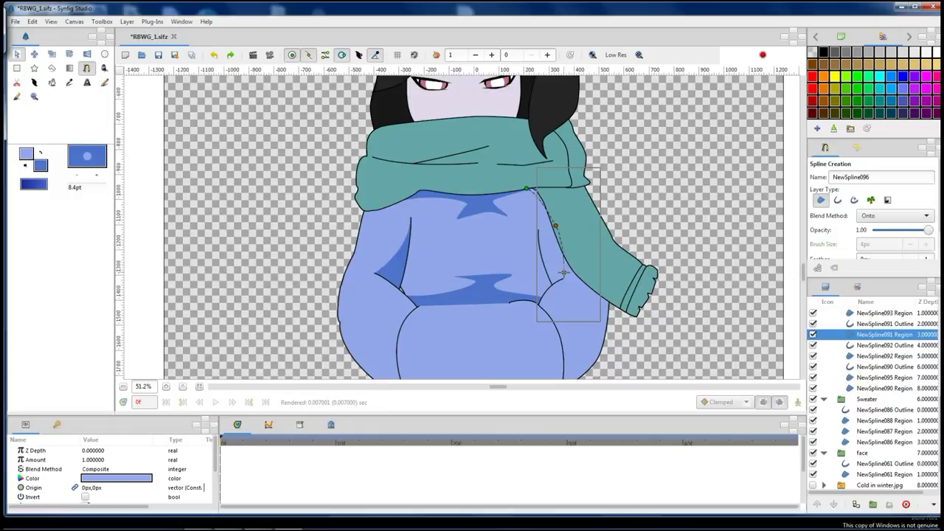
click(18, 55)
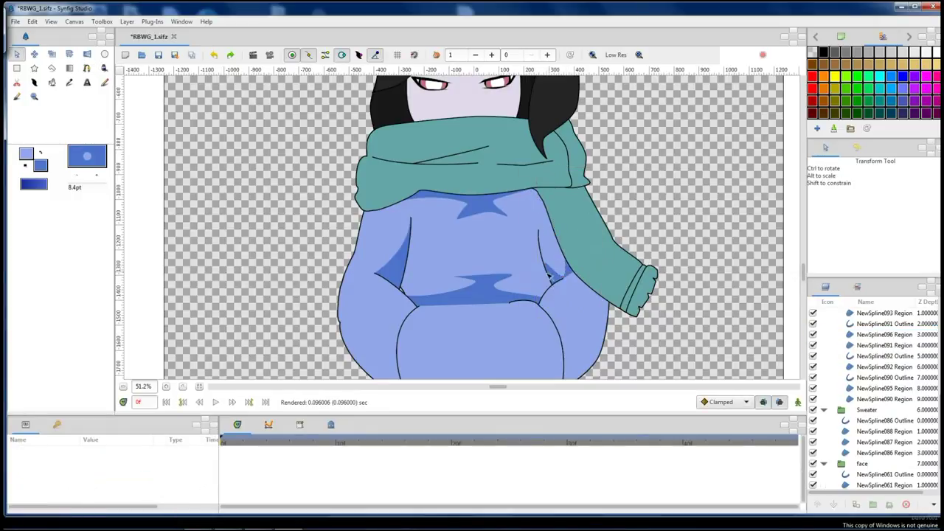
drag(562, 275, 561, 275)
click(660, 221)
Draw darker blue shadow shapes along the left and right forearms.
scroll(633, 196, down, 1)
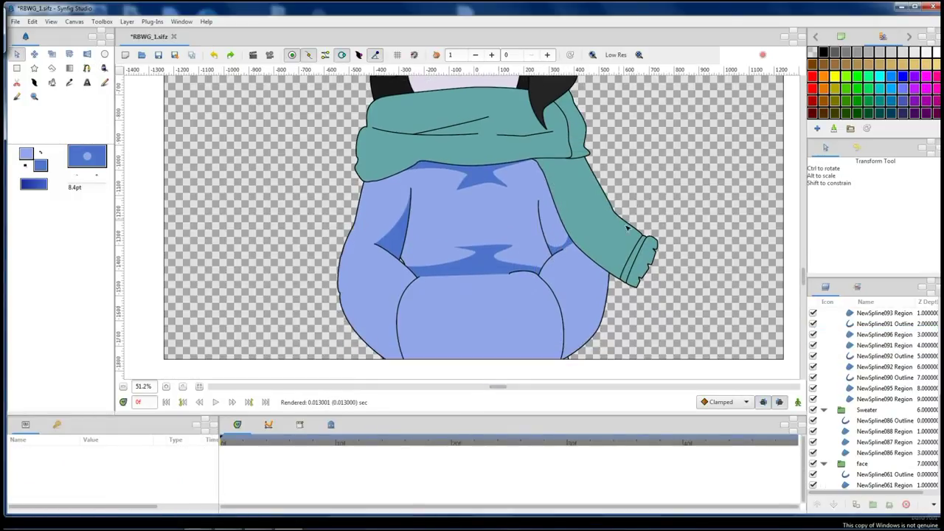
click(369, 317)
click(86, 68)
click(338, 277)
click(378, 345)
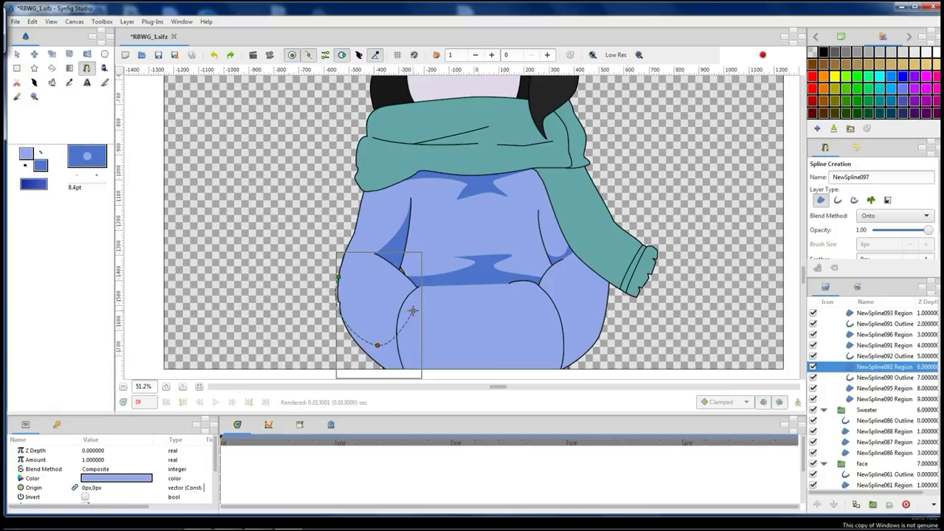
scroll(440, 306, down, 1)
click(405, 363)
click(338, 257)
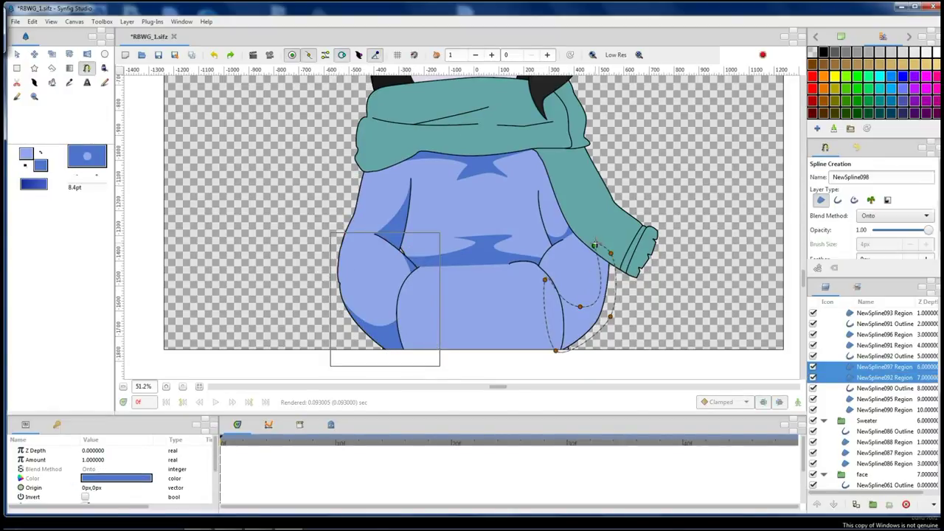
click(595, 246)
key(alt+a)
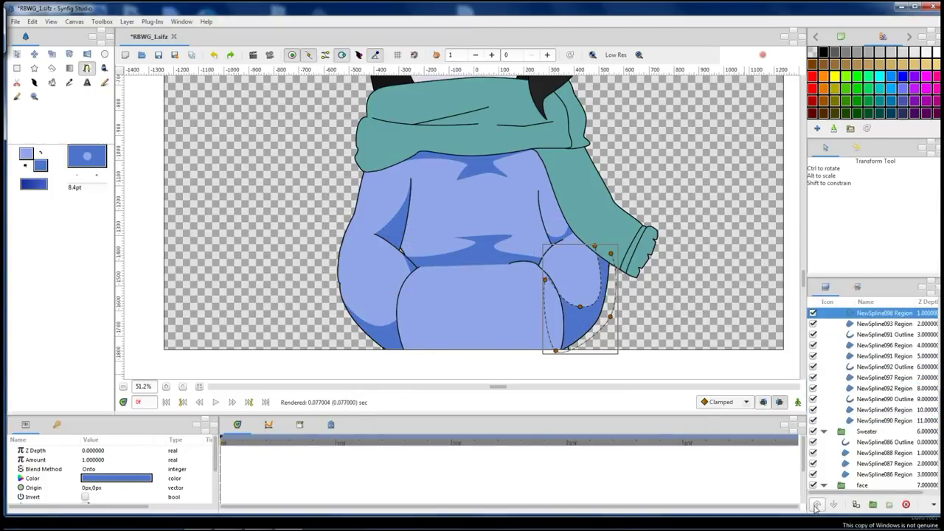
Raise the new shadow layer, adjust a belly outline point, and save RBWG_1.sifz.
click(714, 294)
scroll(714, 293, up, 2)
scroll(714, 294, down, 2)
scroll(580, 316, up, 2)
click(602, 315)
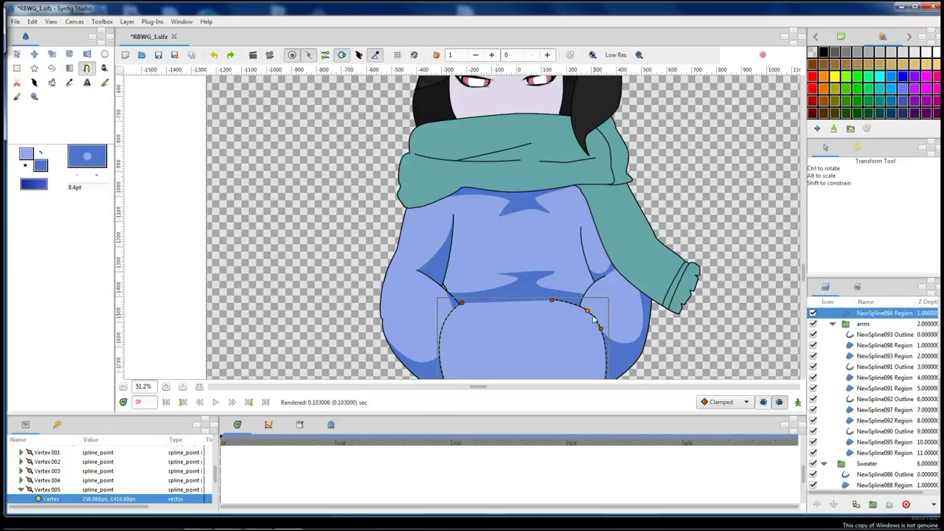
click(472, 308)
scroll(594, 266, up, 1)
scroll(594, 266, up, 1)
key(ctrl+s)
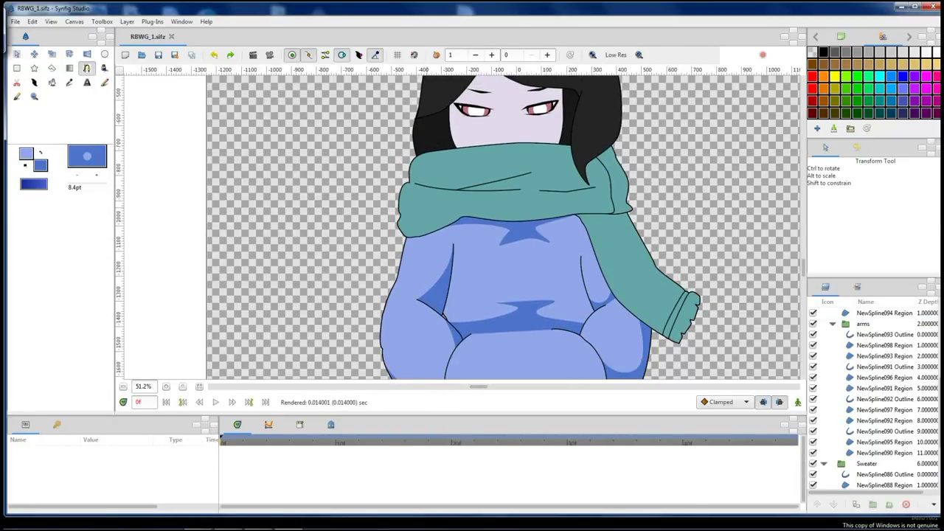
scroll(479, 222, up, 1)
click(509, 200)
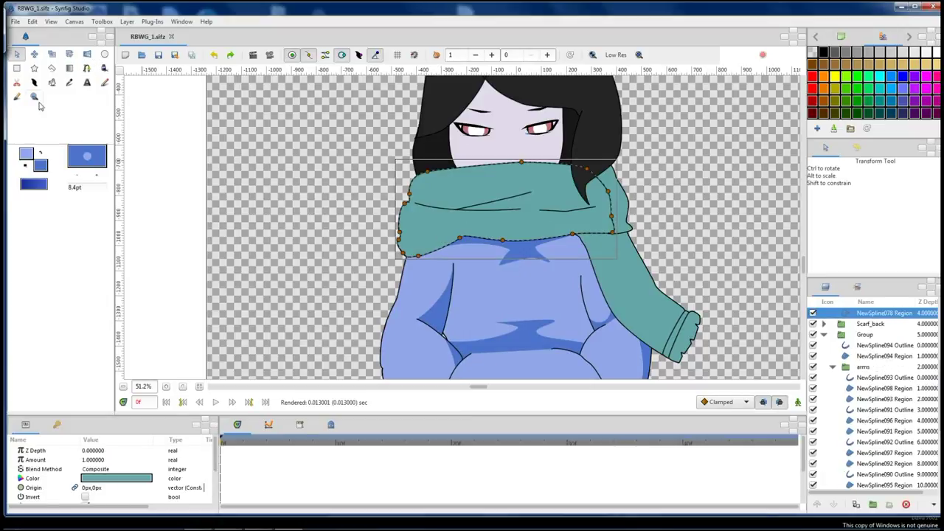
Pick a darker teal and draw two shadow shapes over the scarf folds.
double_click(41, 165)
click(87, 68)
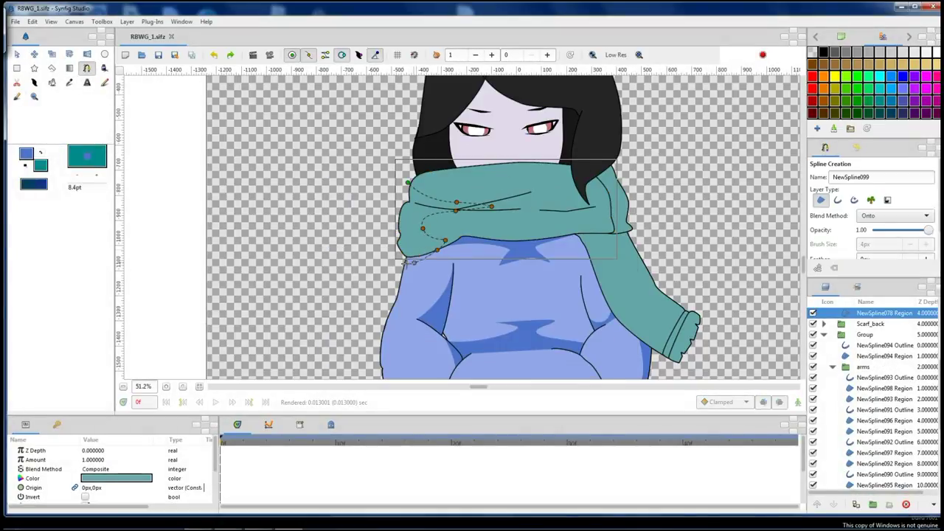
key(alt+a)
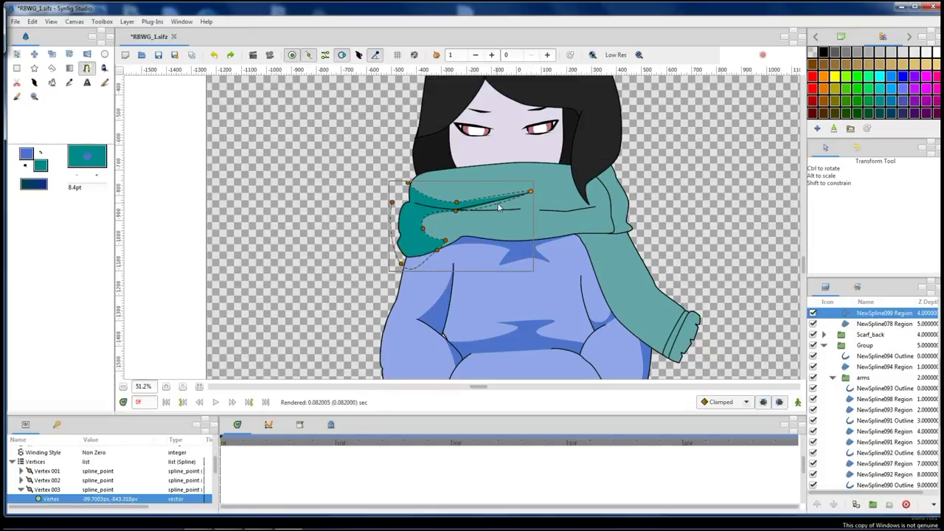
scroll(669, 236, up, 1)
click(428, 231)
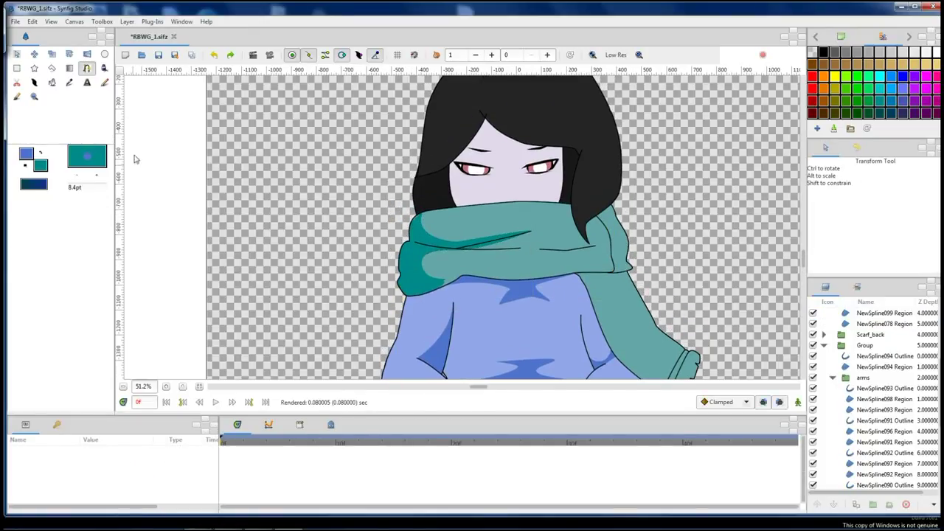
click(457, 214)
key(alt+b)
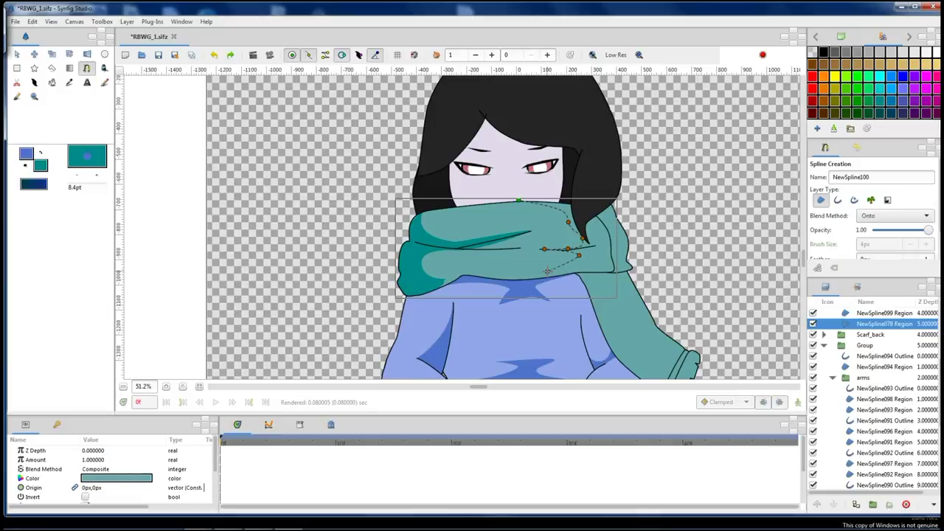
key(alt+a)
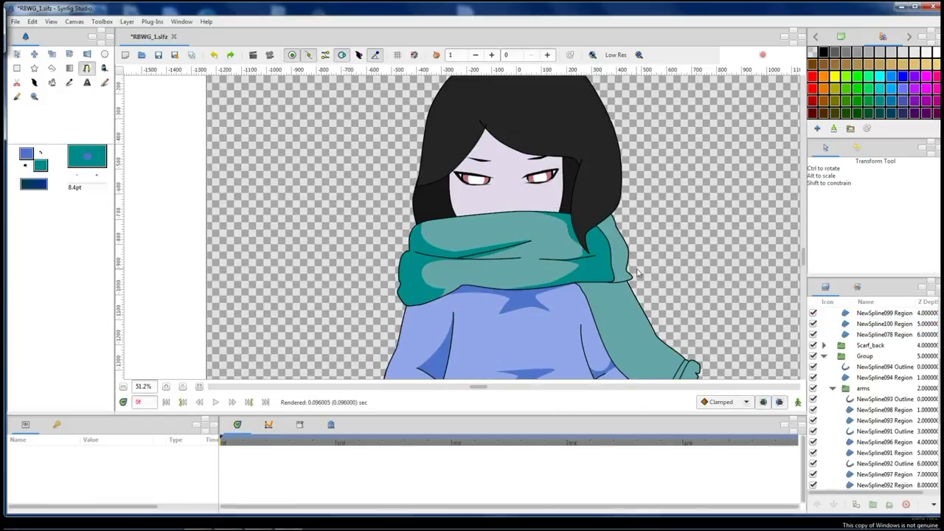
Shade along the scarf's hanging end and fill a band near its end white.
scroll(628, 295, down, 2)
click(628, 295)
key(alt+b)
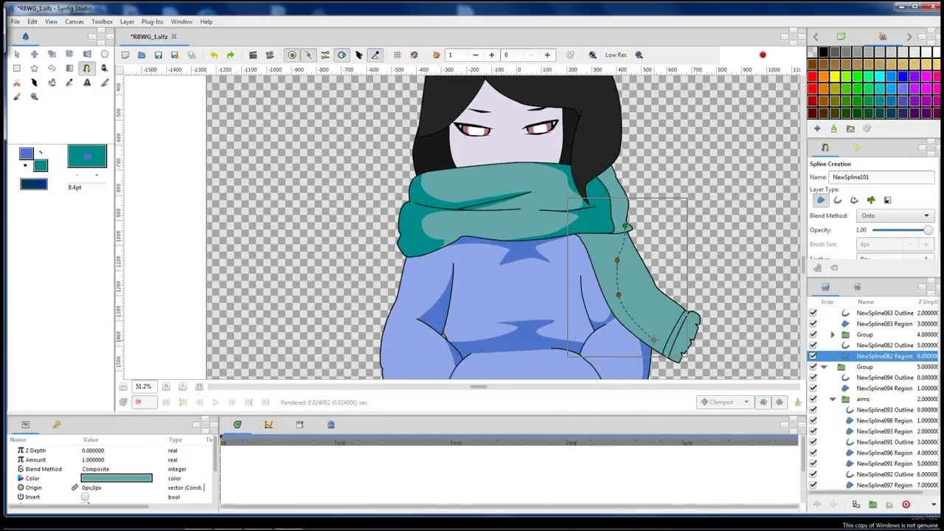
click(625, 227)
key(alt+f)
click(672, 322)
key(alt+a)
Select the lower belly shadow region and check a vertex's options.
scroll(681, 203, down, 3)
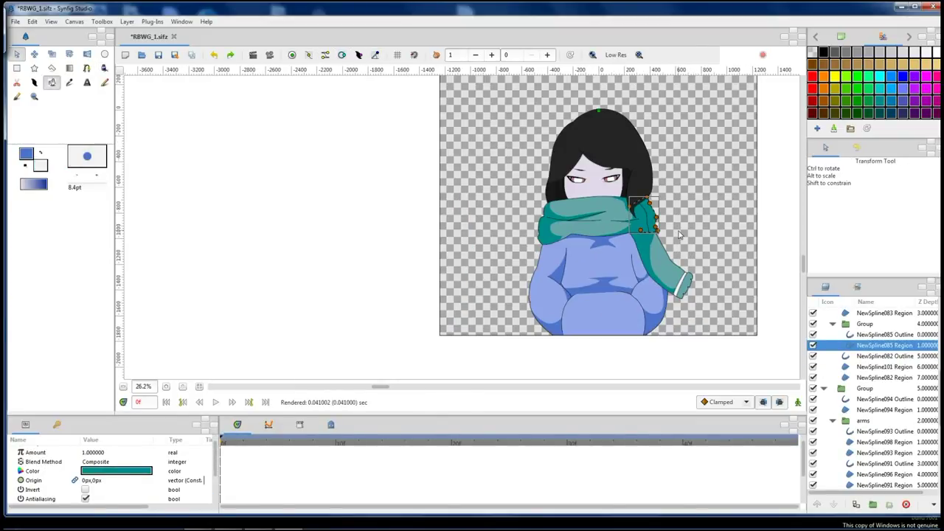
click(607, 307)
scroll(635, 295, up, 3)
click(645, 284)
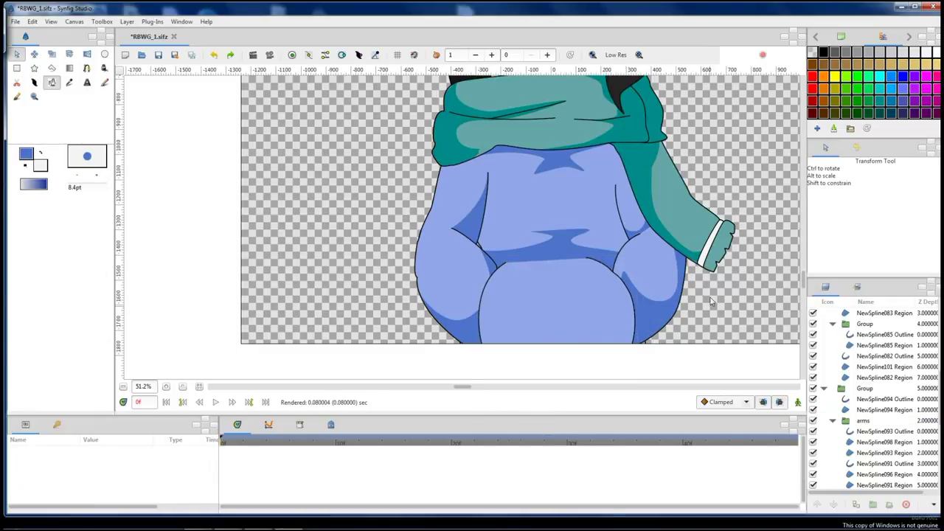
click(617, 275)
click(590, 264)
right_click(596, 263)
click(354, 247)
scroll(355, 247, down, 3)
scroll(612, 155, up, 3)
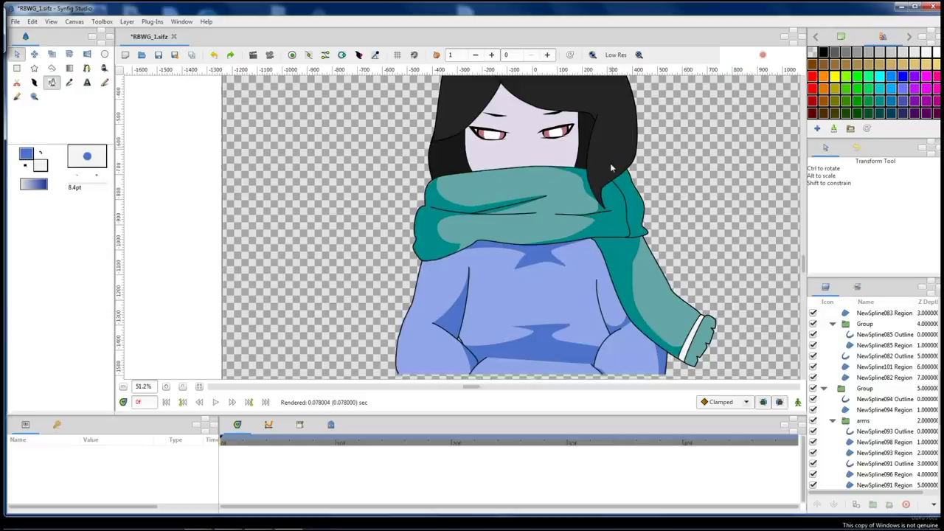
click(525, 198)
key(alt+e)
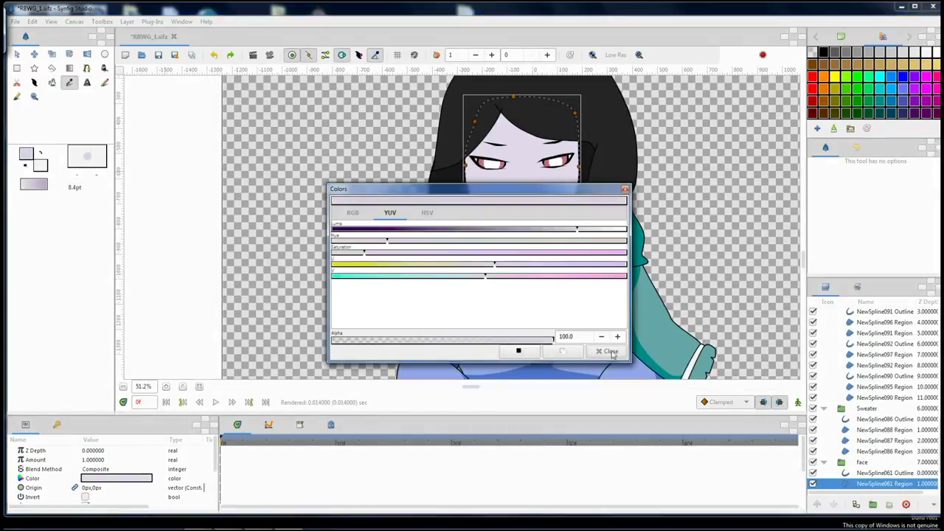
Draw a face-coloured spline shape across the upper face just under the fringe.
key(alt+b)
scroll(493, 177, up, 1)
click(457, 202)
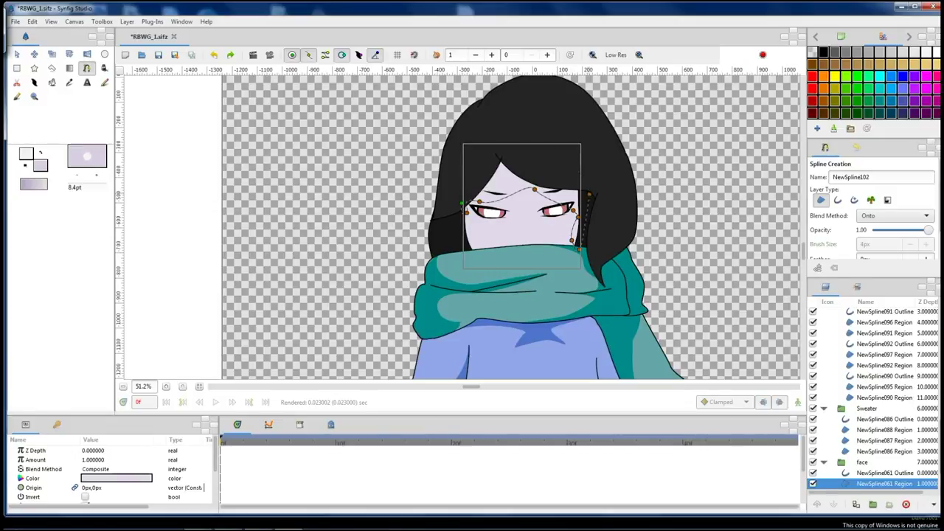
click(461, 204)
key(alt+a)
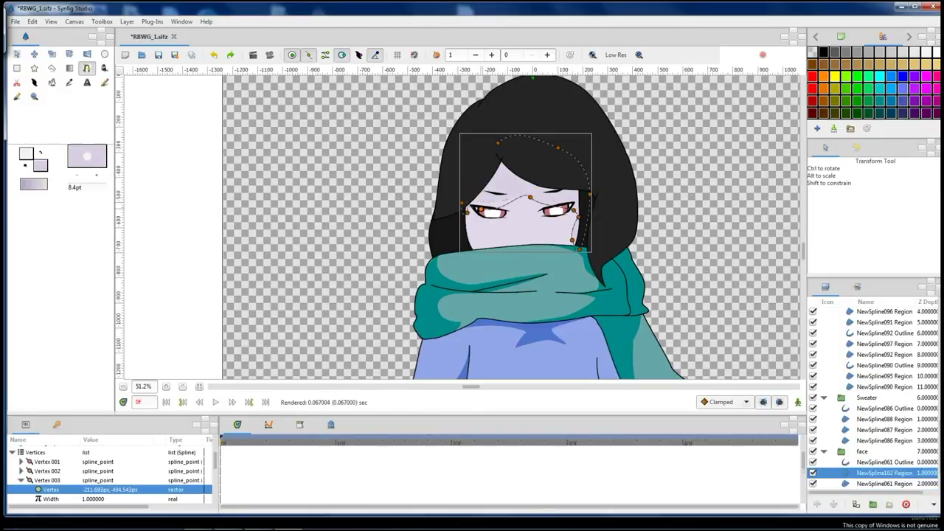
key(minus)
key(minus)
key(minus)
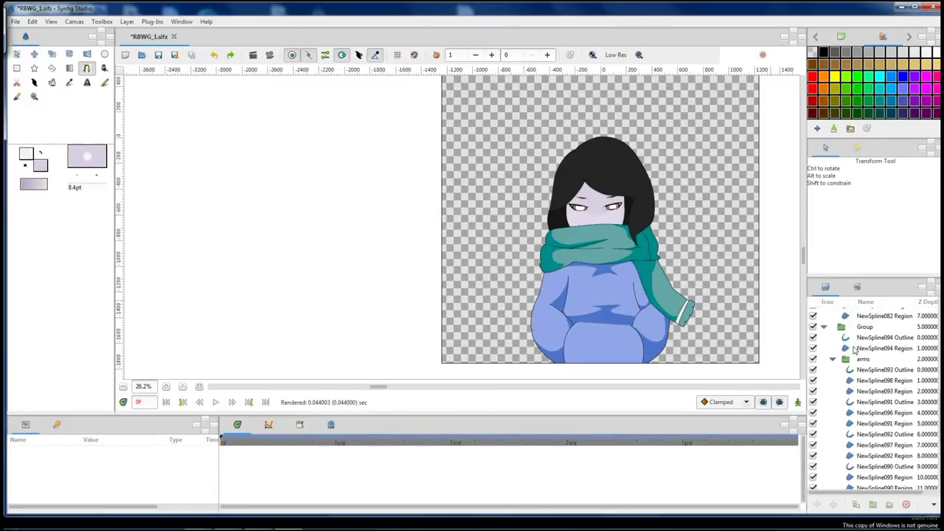
Collapse the layer groups, select hair_back, and sample the hair's black.
click(832, 353)
click(824, 345)
click(865, 366)
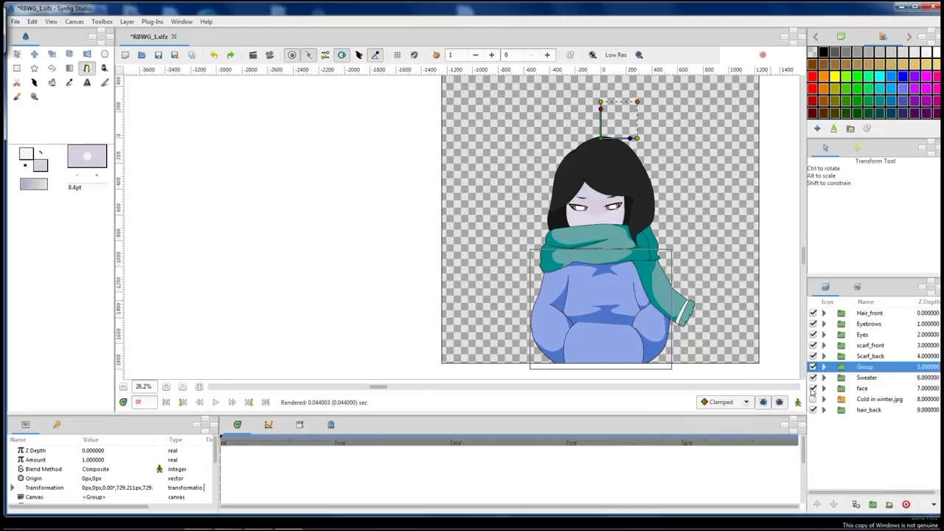
drag(385, 393, 524, 387)
click(869, 409)
key(alt+e)
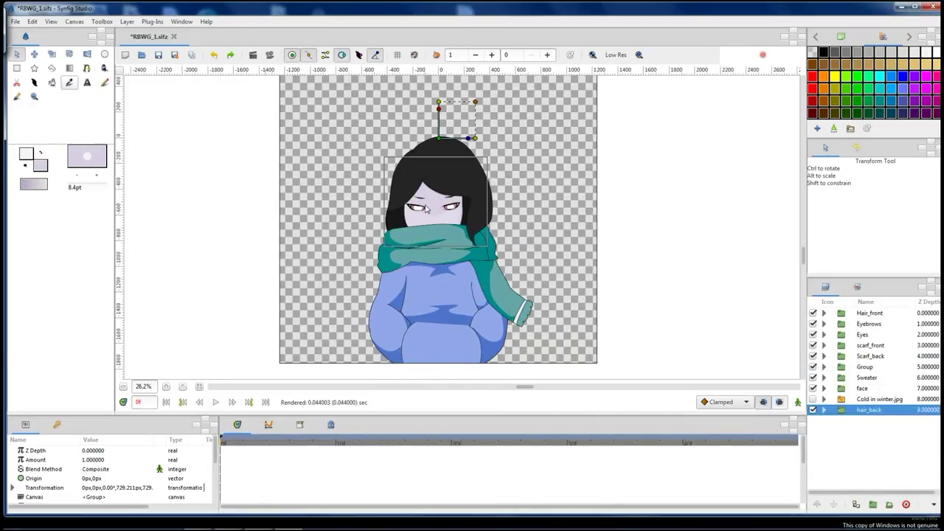
click(824, 51)
Draw a long black hair shape behind the body and save the file.
key(alt+b)
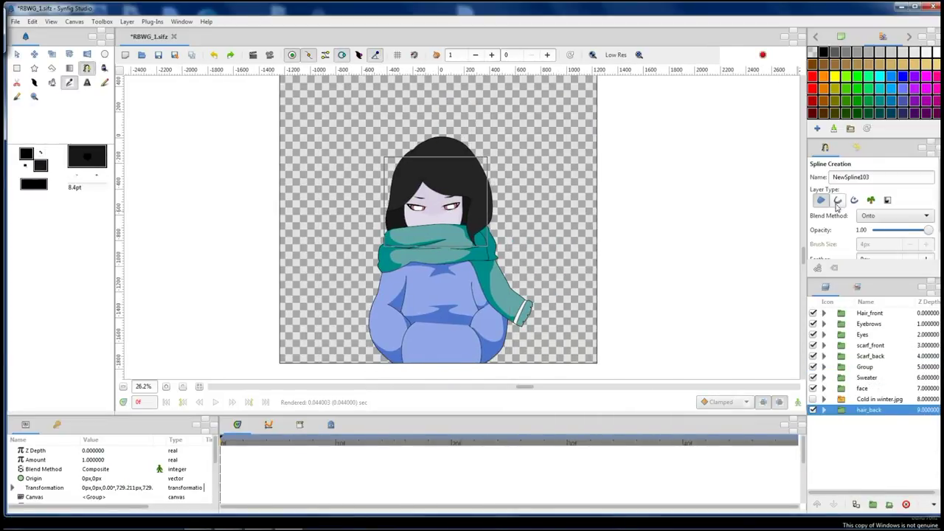
drag(528, 320, 501, 361)
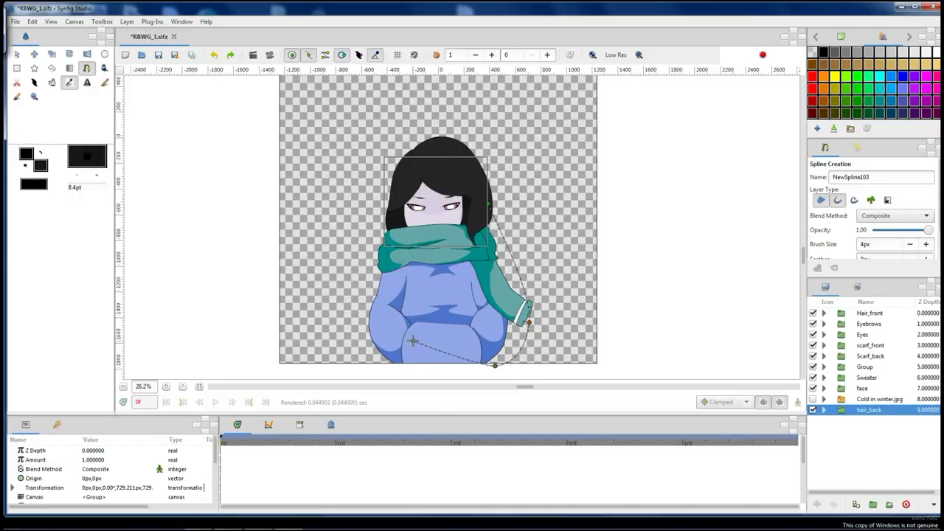
drag(395, 220, 357, 301)
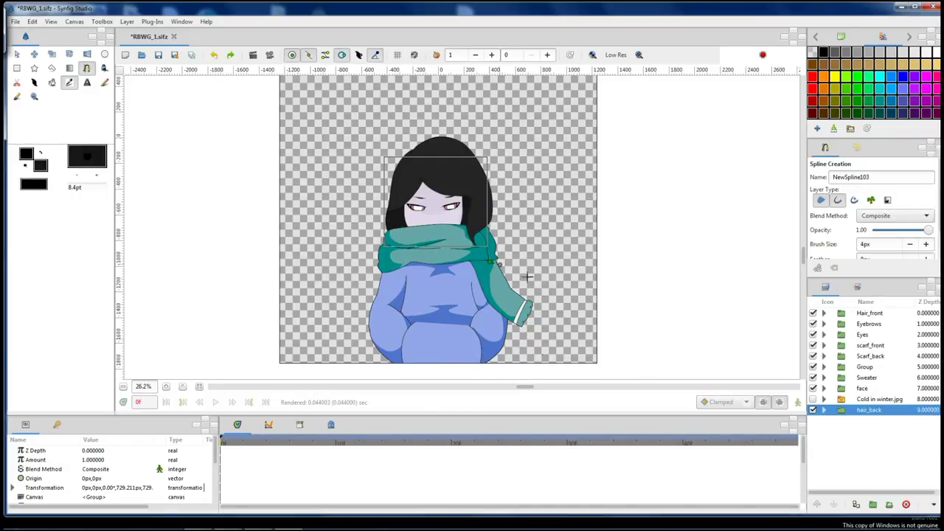
click(524, 333)
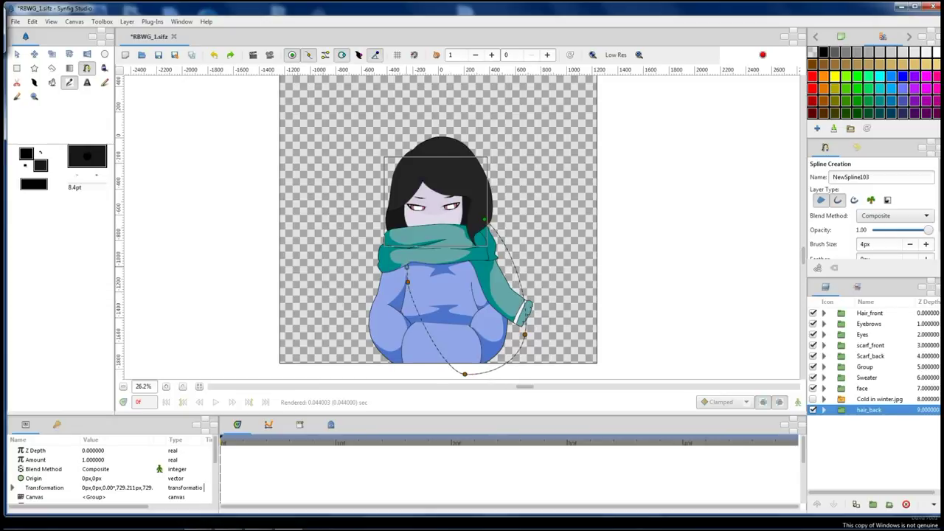
key(alt+a)
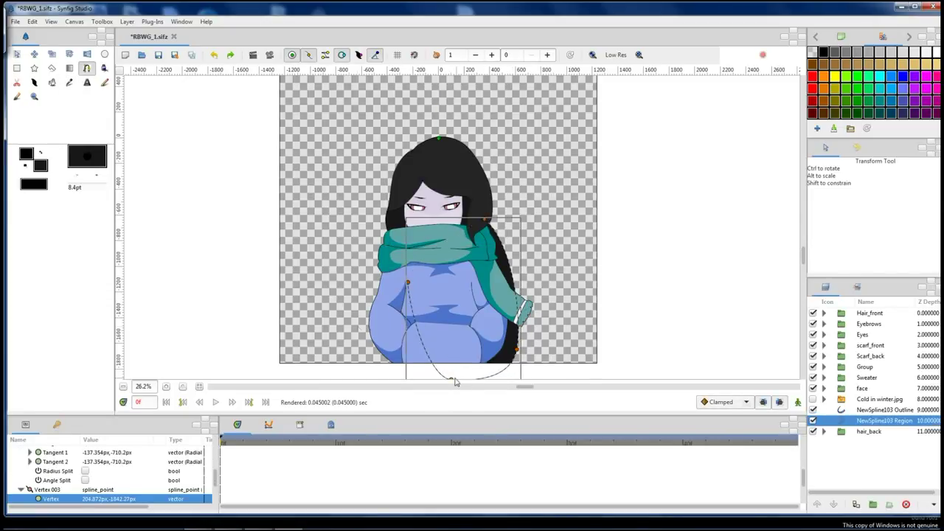
click(553, 229)
key(ctrl+s)
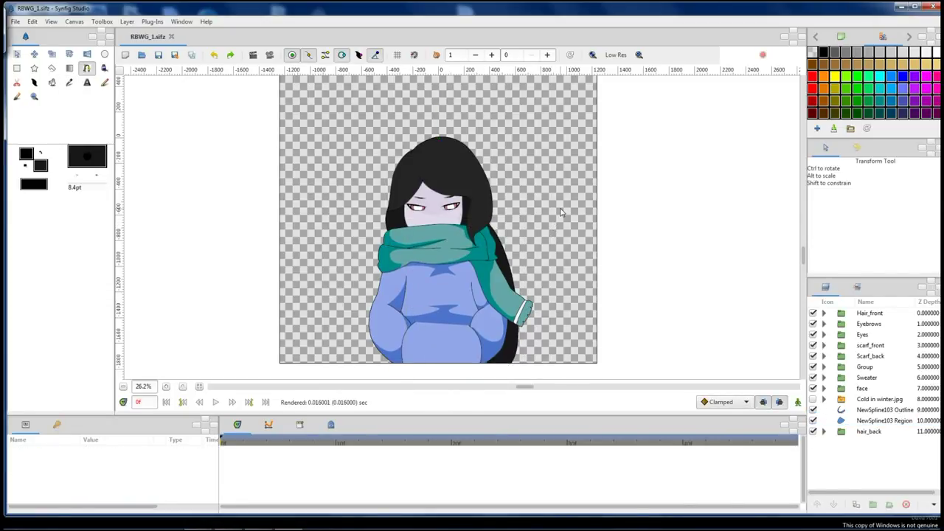
Add a white shine stripe across the top of the hair and delete NewSpline075 Region.
scroll(454, 166, up, 4)
click(454, 169)
key(alt+b)
click(483, 136)
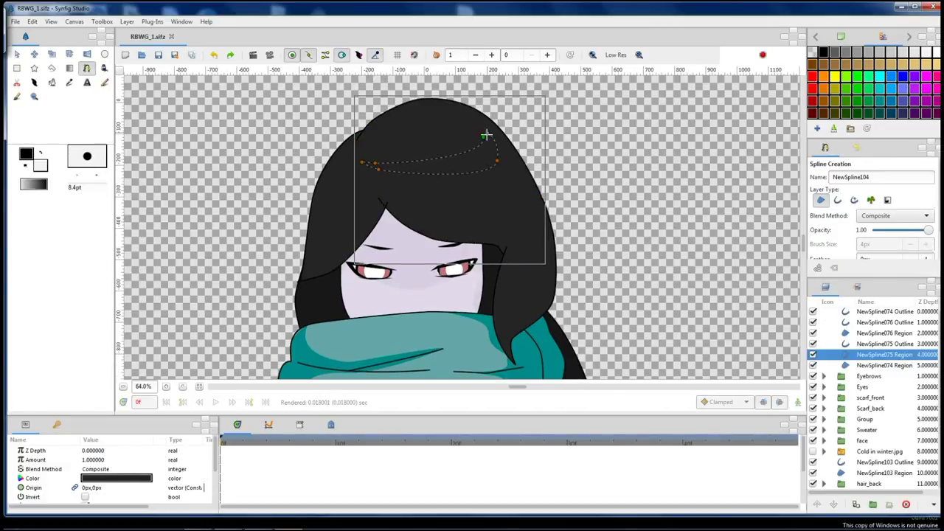
click(487, 134)
key(alt+a)
click(563, 163)
scroll(563, 163, down, 3)
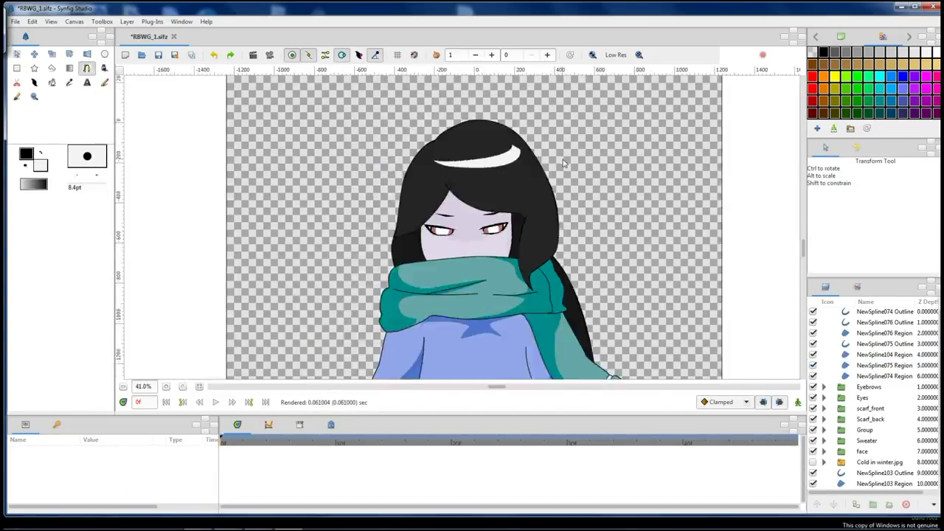
click(516, 149)
scroll(570, 161, down, 1)
click(886, 365)
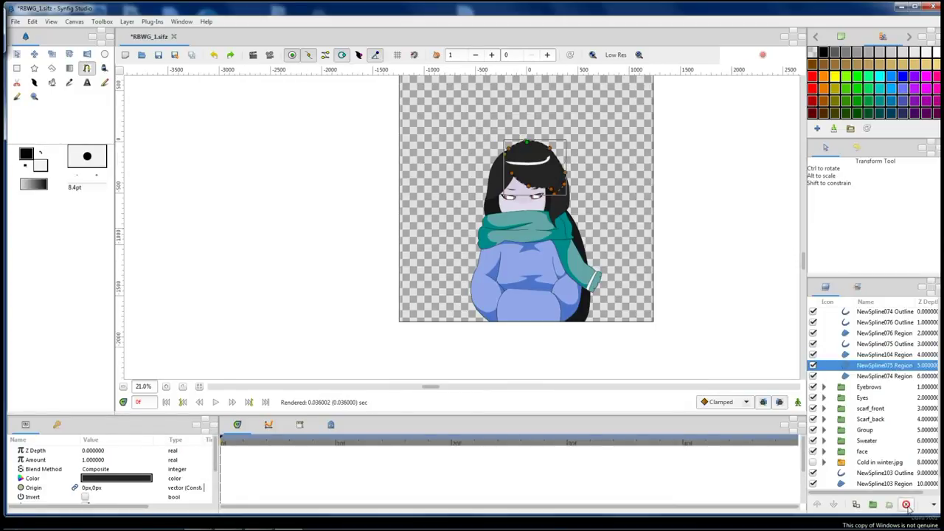
click(906, 506)
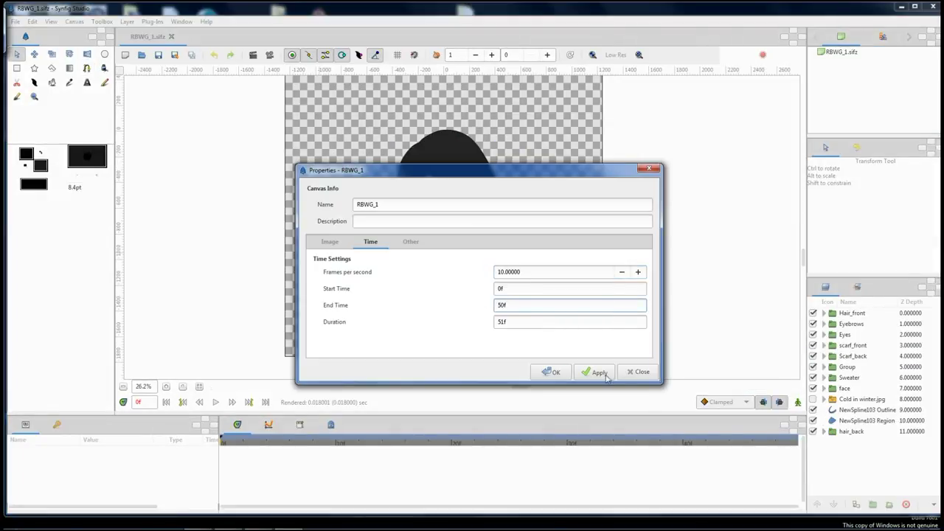
Apply the 10 fps canvas time settings and group all layers as Marcelyn.
click(852, 313)
click(866, 399)
key(ctrl+a)
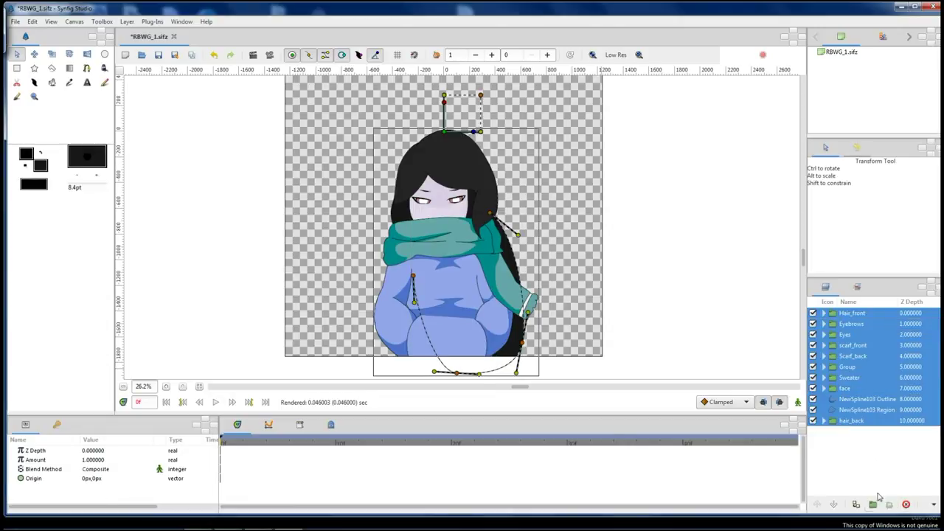
click(873, 505)
text(yn)
key(Return)
Add a translate layer named walk above Marcelyn and turn on animation mode.
right_click(839, 317)
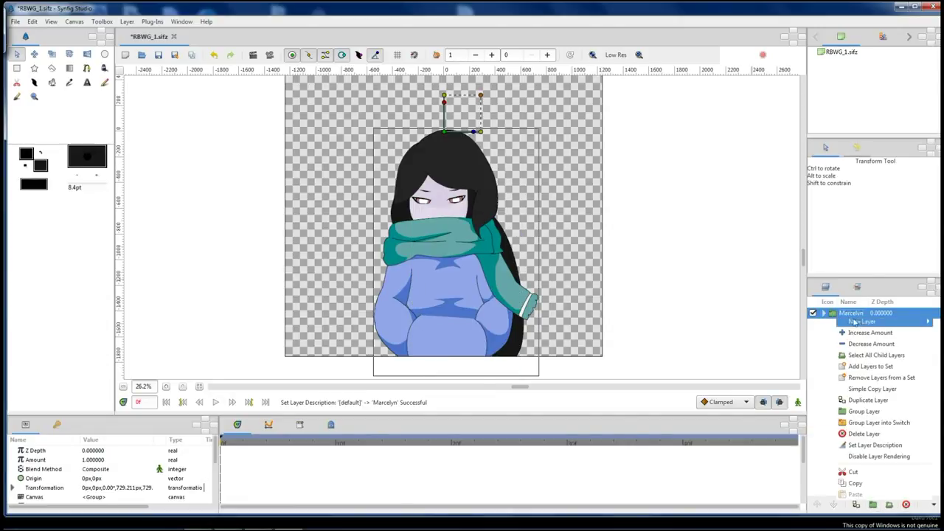
click(727, 453)
text(k)
key(Return)
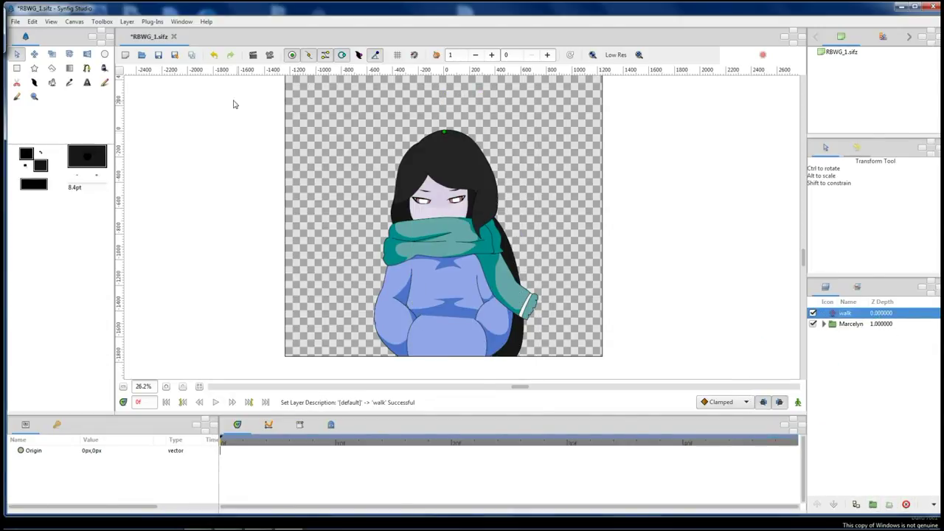
click(444, 133)
click(797, 402)
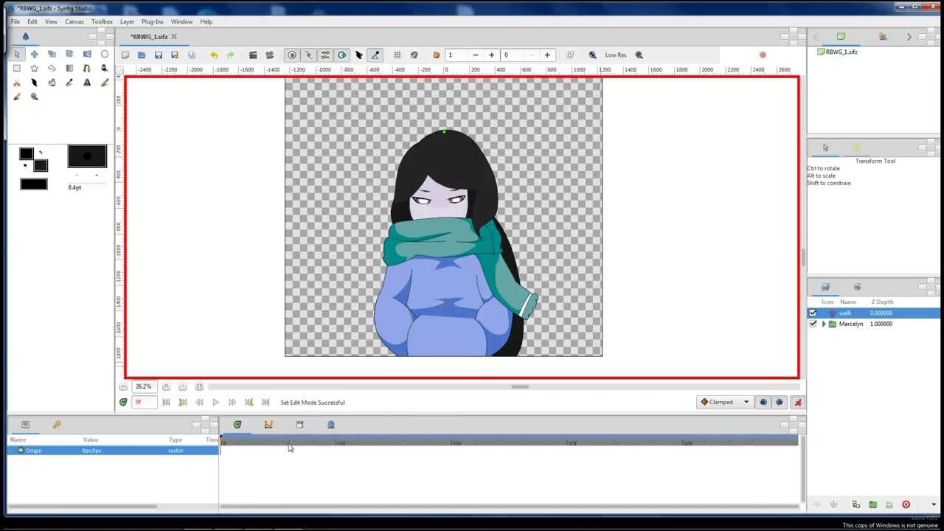
Shift the character slightly to key a pose, then key frame 10.
drag(438, 133, 443, 128)
click(336, 443)
right_click(222, 451)
click(267, 242)
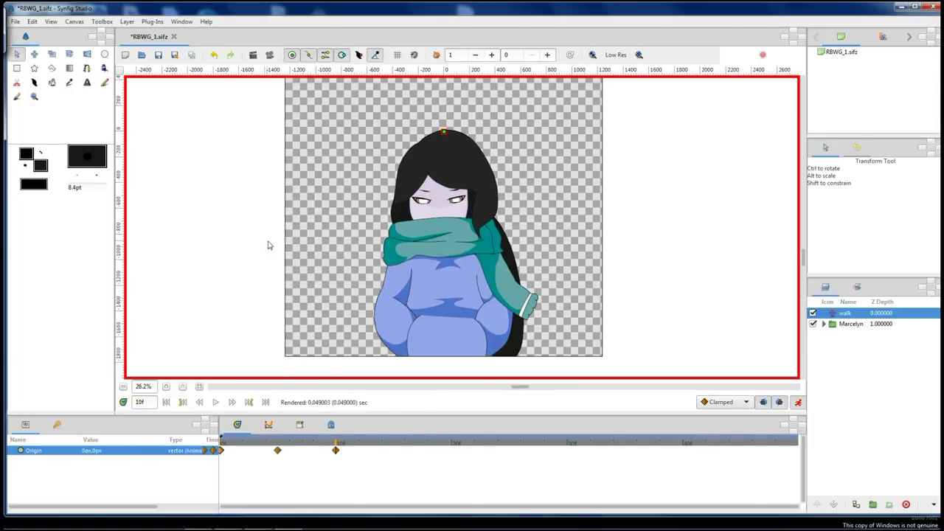
Render a preview of the walk animation at a smaller zoom and close it.
click(158, 68)
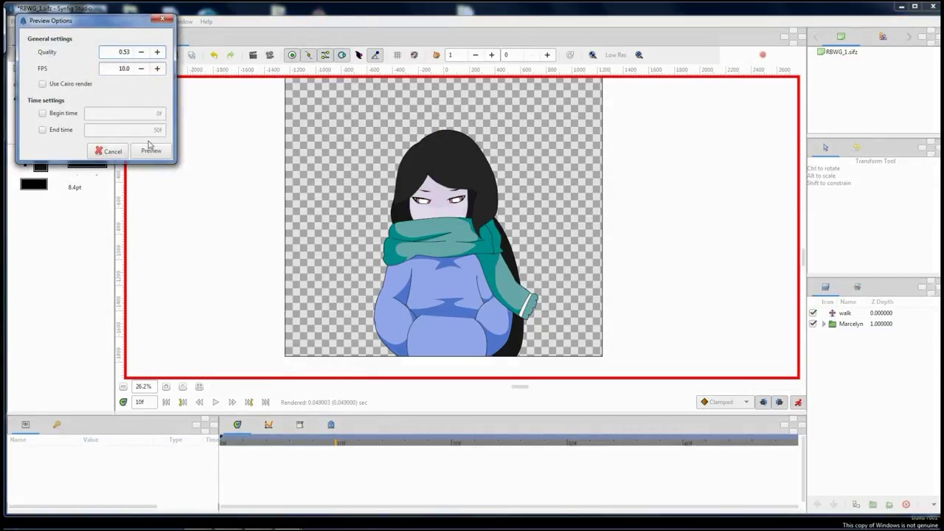
click(151, 151)
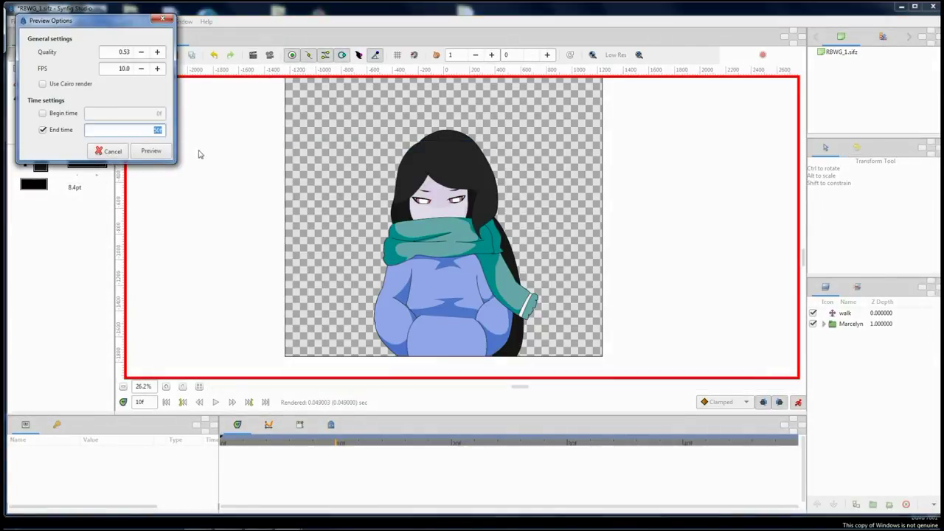
click(151, 151)
click(436, 319)
click(366, 339)
click(436, 323)
click(377, 384)
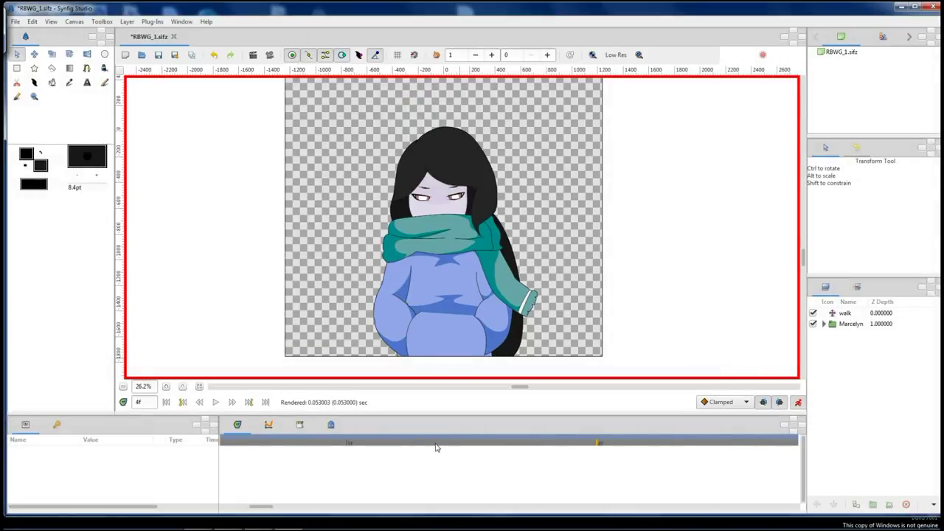
scroll(452, 443, up, 3)
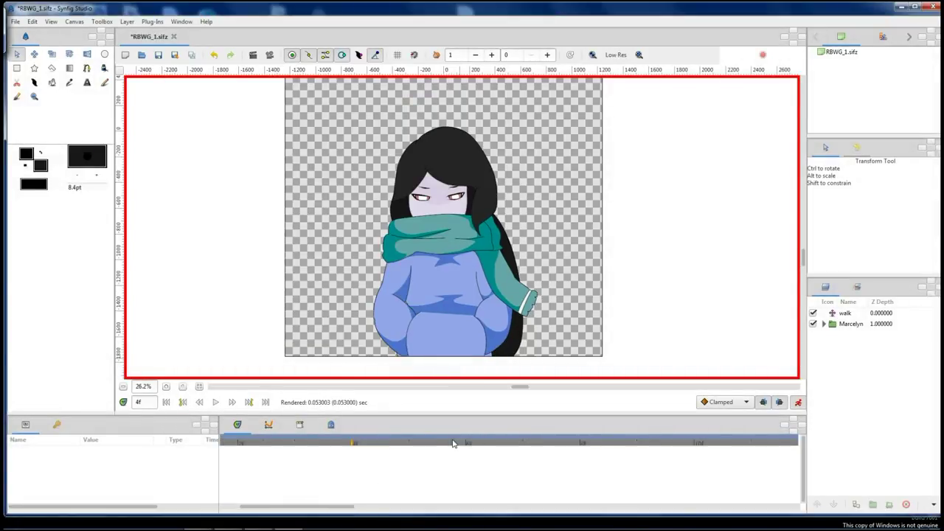
Select the back and front hair shapes and nudge the hair's left edge outward with SmoothMove.
drag(398, 517, 374, 184)
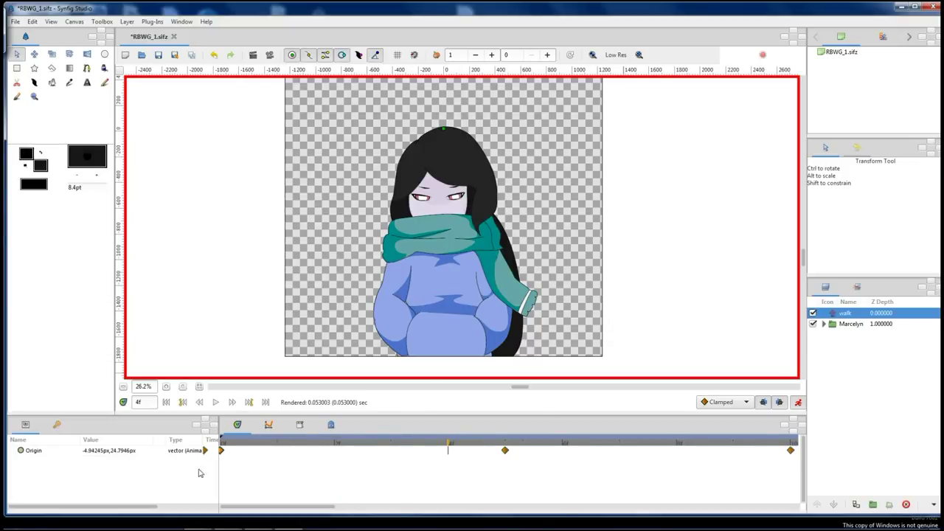
click(402, 185)
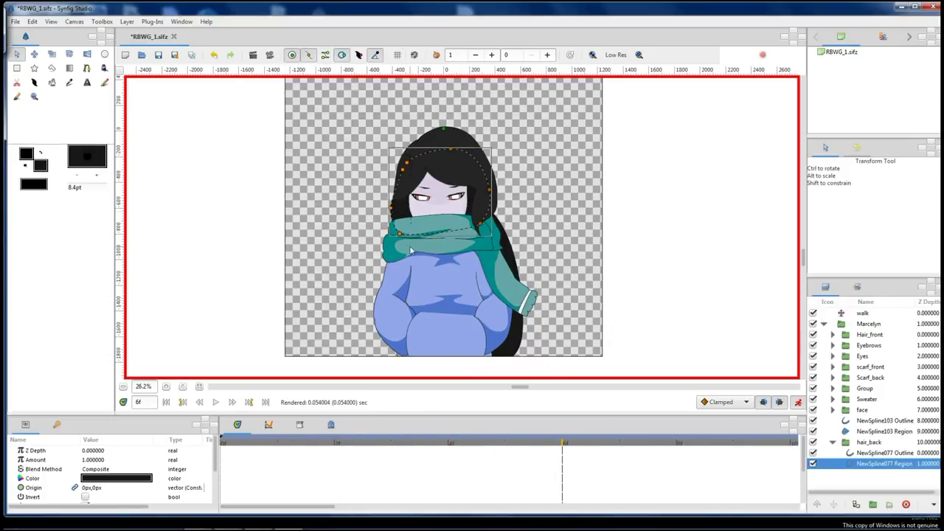
click(402, 192)
key(alt+v)
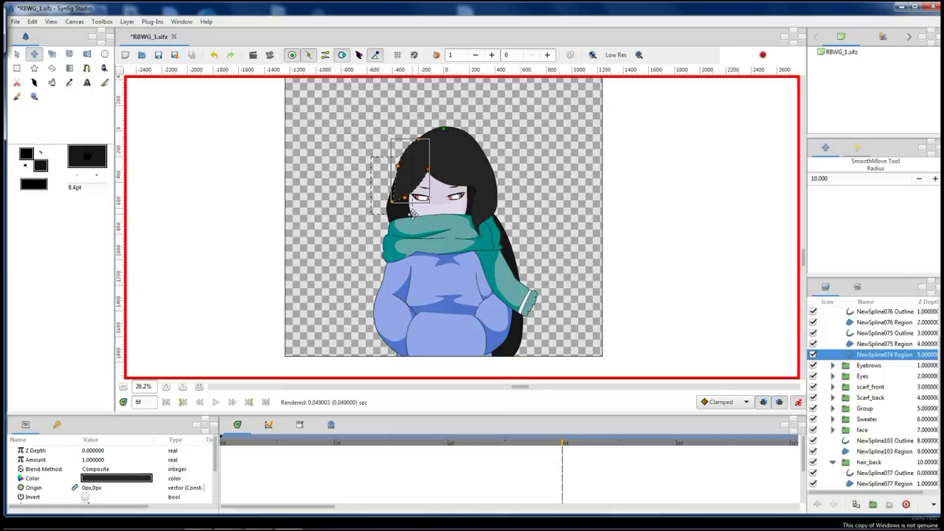
drag(389, 200, 387, 199)
Reselect the hair, picking the right strands and then only the top hair shape.
click(506, 444)
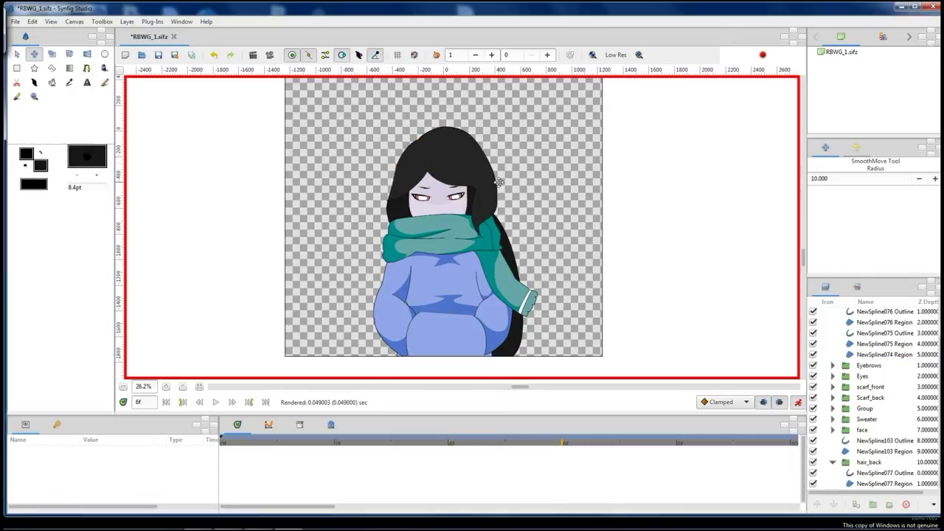
click(476, 188)
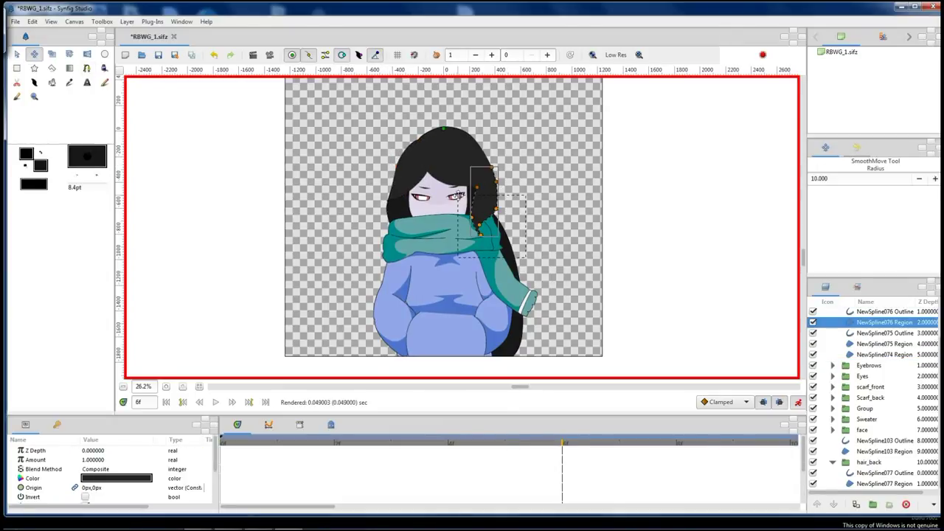
click(459, 151)
ctrl+click(490, 174)
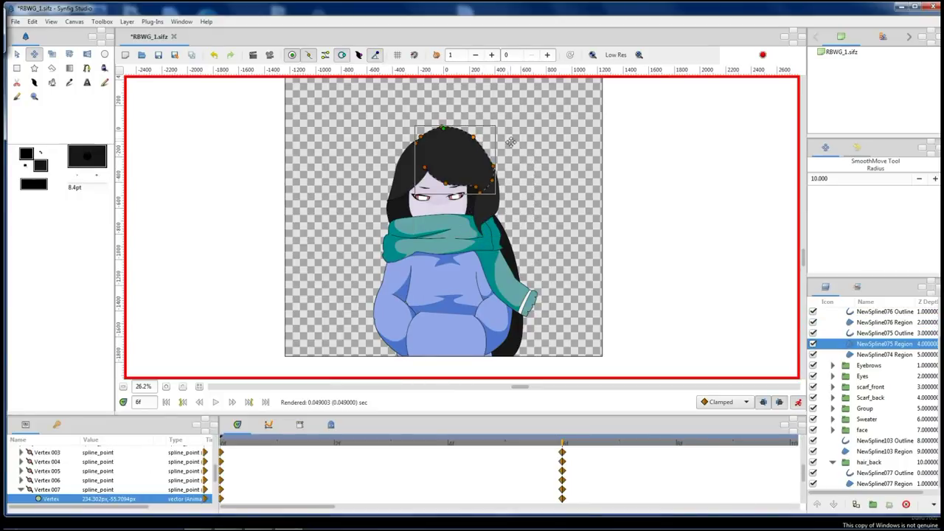
click(441, 174)
Render and play a preview of the hair motion, then close it.
click(411, 189)
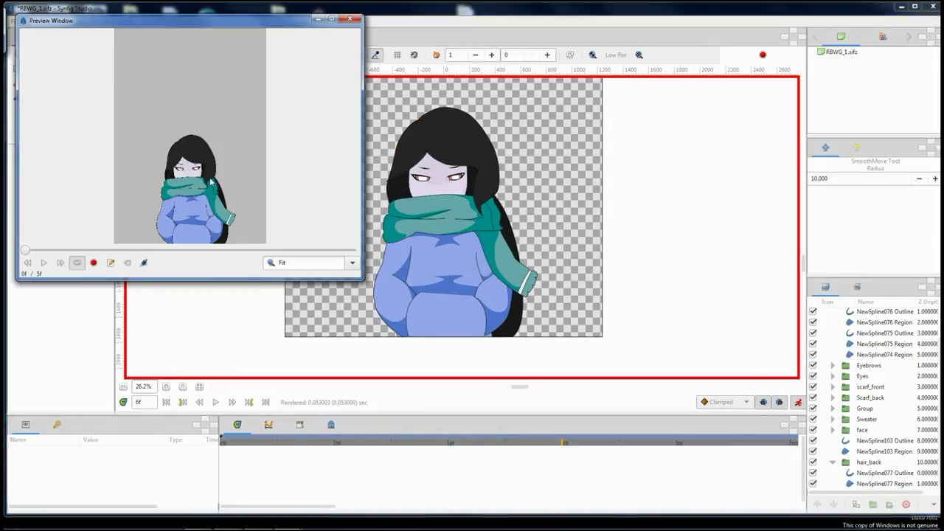
click(43, 263)
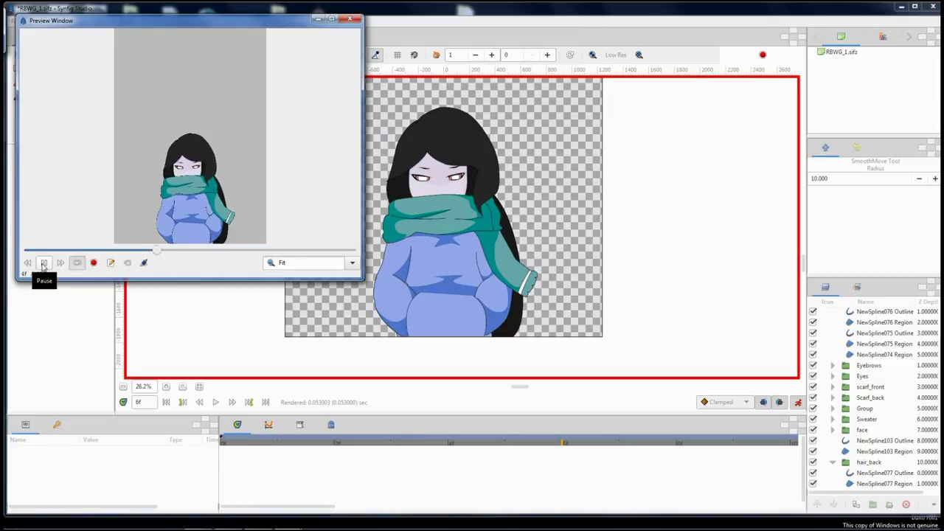
click(529, 238)
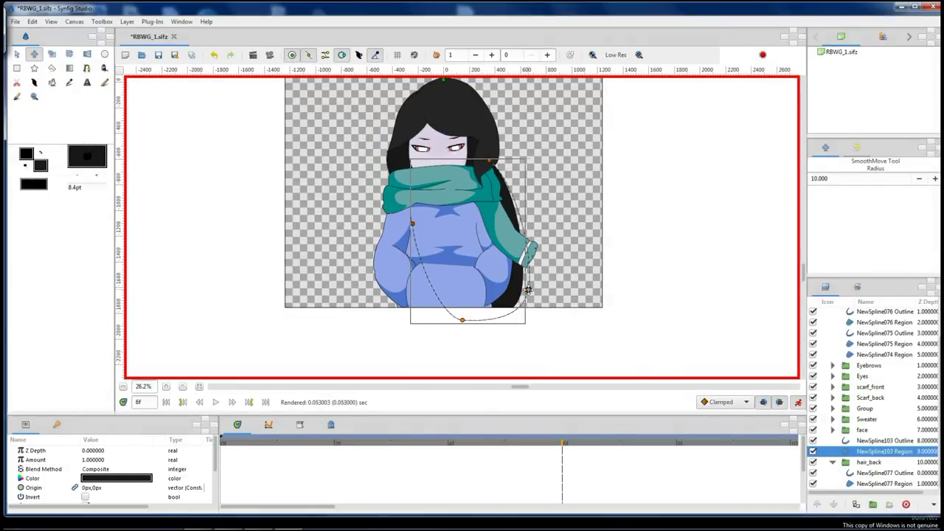
Select the scarf's hanging end shapes.
click(525, 247)
scroll(533, 255, down, 1)
ctrl+click(533, 255)
Box-select the scarf-end vertices and swing them slightly sideways, then check frame 2.
drag(568, 286, 487, 204)
drag(539, 250, 537, 246)
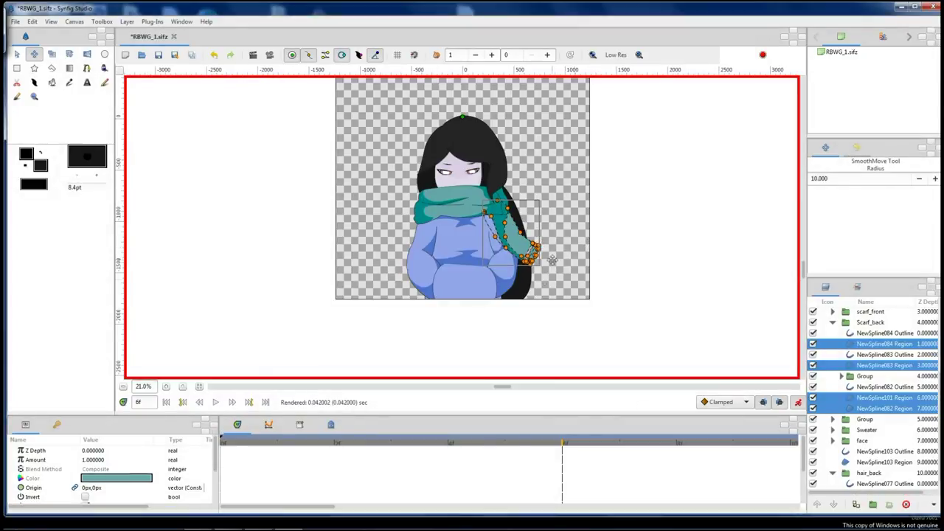
click(334, 442)
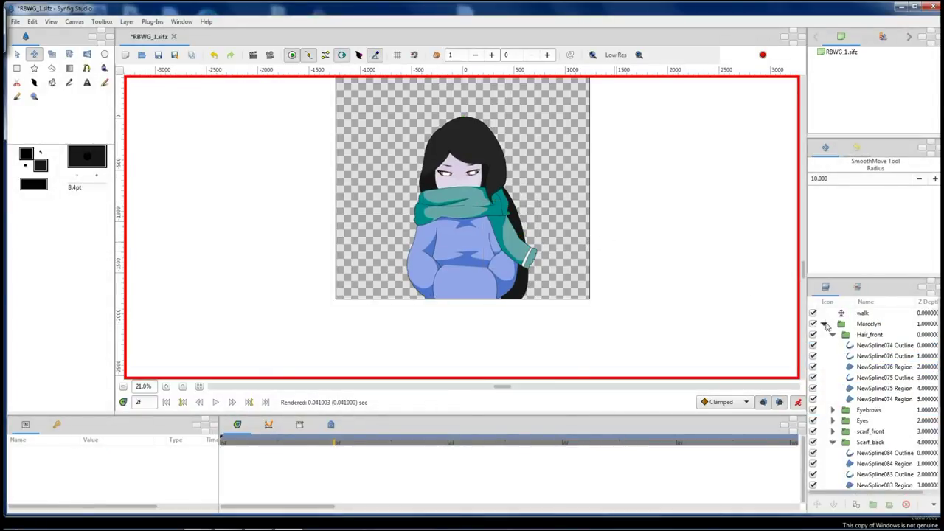
Add a closing waypoint at frame 10 for the Marcelyn group and preview the loop.
right_click(222, 498)
click(247, 440)
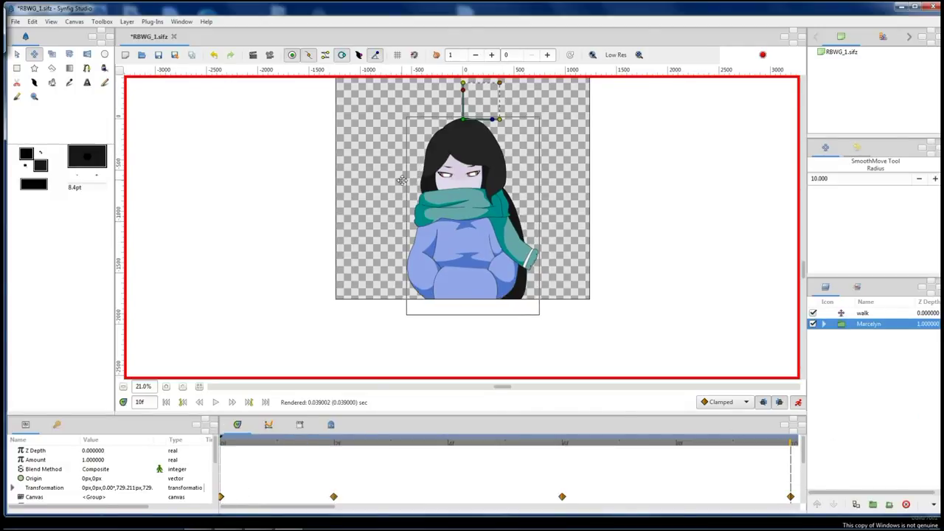
click(267, 58)
click(44, 263)
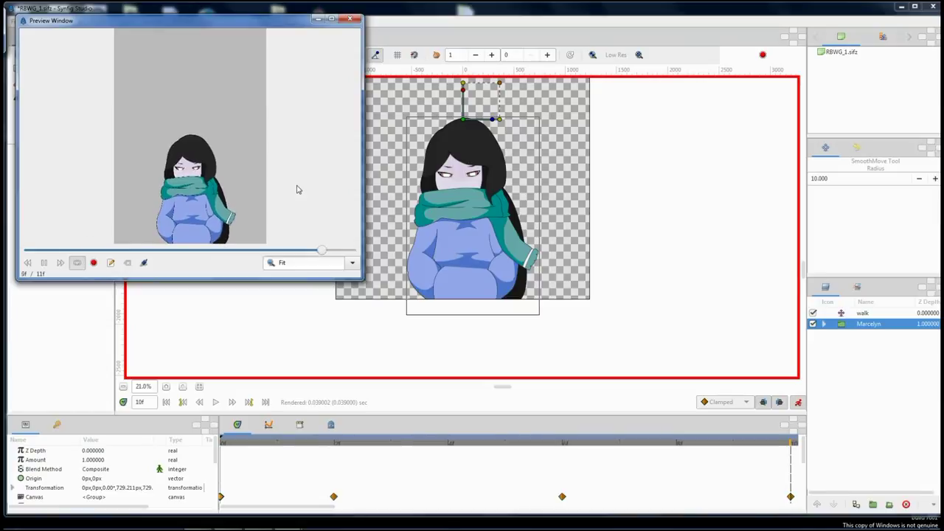
click(352, 18)
Select the back, hanging-end and front scarf shapes.
ctrl+scroll(518, 219, up, 3)
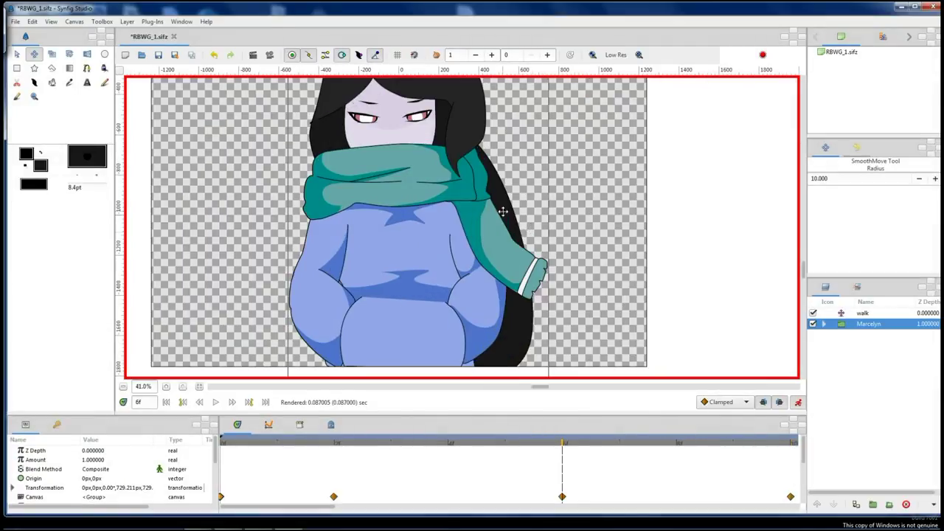
click(476, 203)
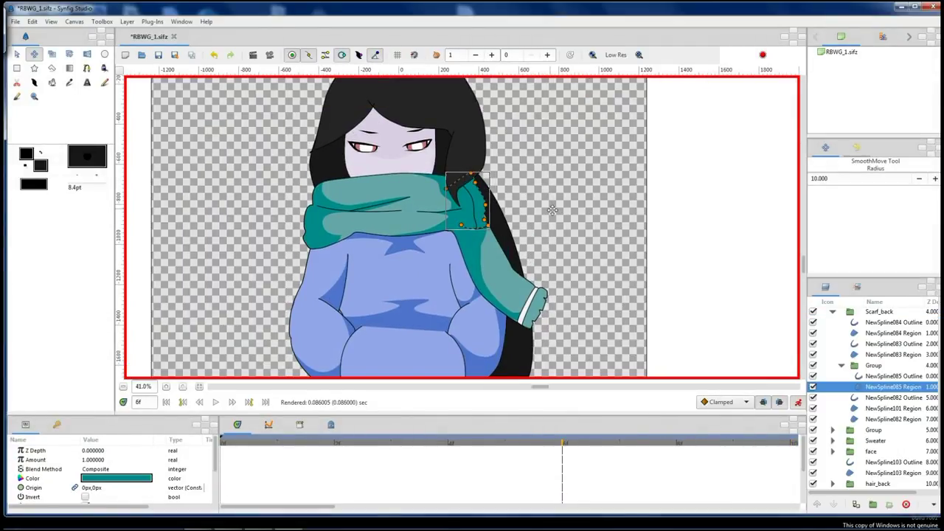
click(486, 216)
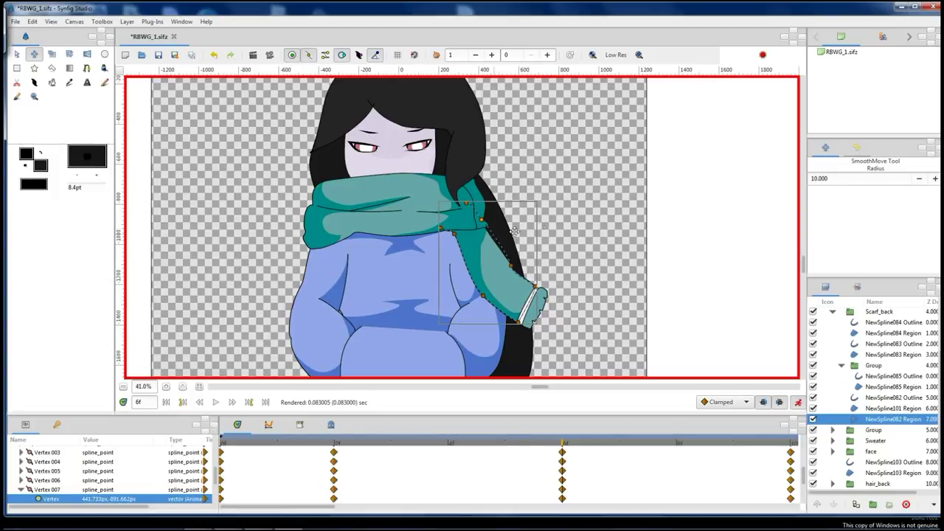
click(512, 311)
right_click(851, 329)
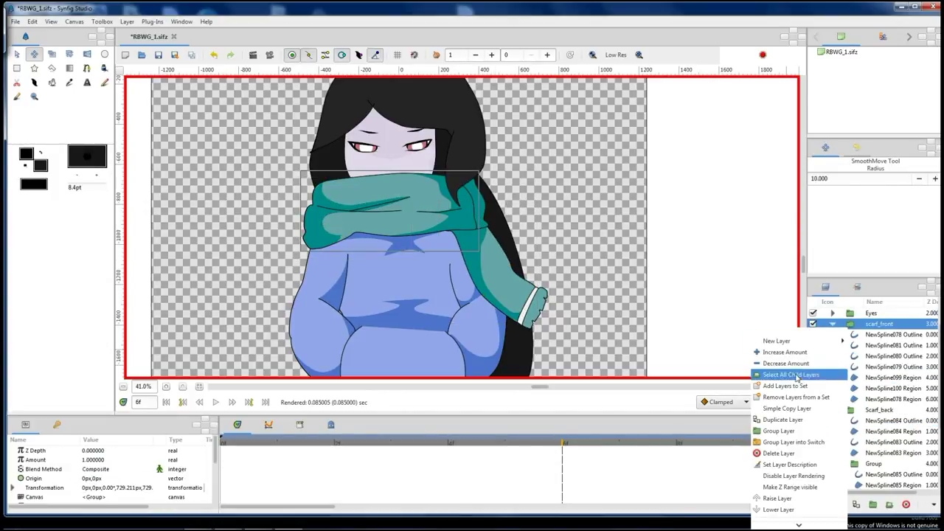
Select all front scarf shapes, then all shapes in the arms group.
click(782, 361)
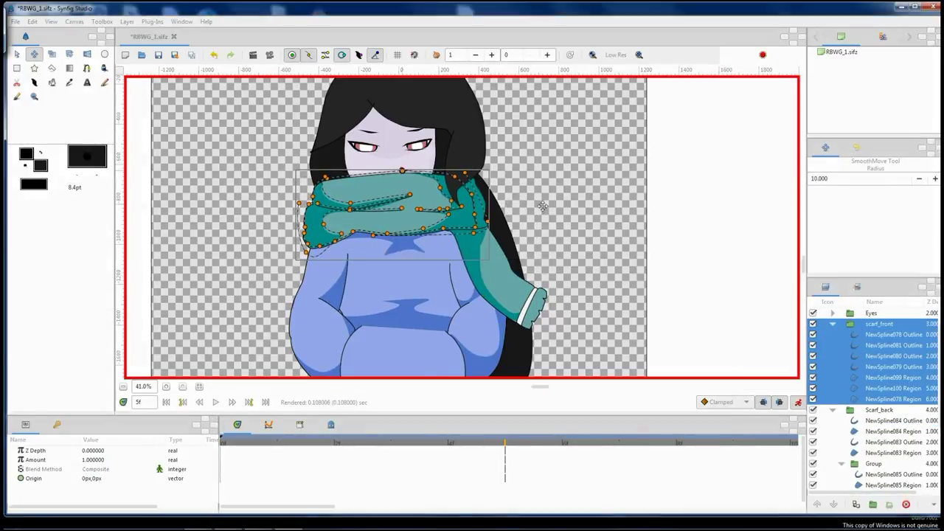
click(584, 240)
scroll(870, 399, down, 5)
click(856, 363)
right_click(855, 363)
click(812, 190)
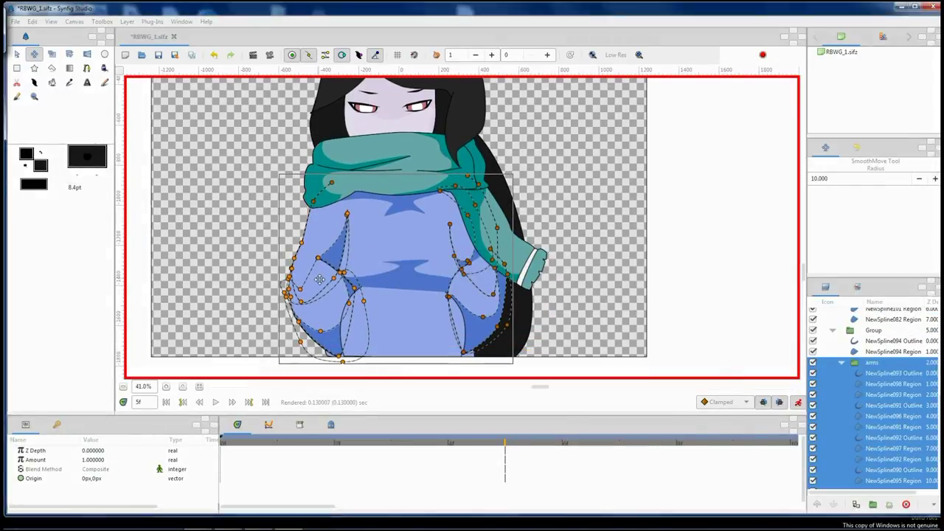
Inspect vertex positions on two individual arm shapes.
click(319, 295)
click(345, 357)
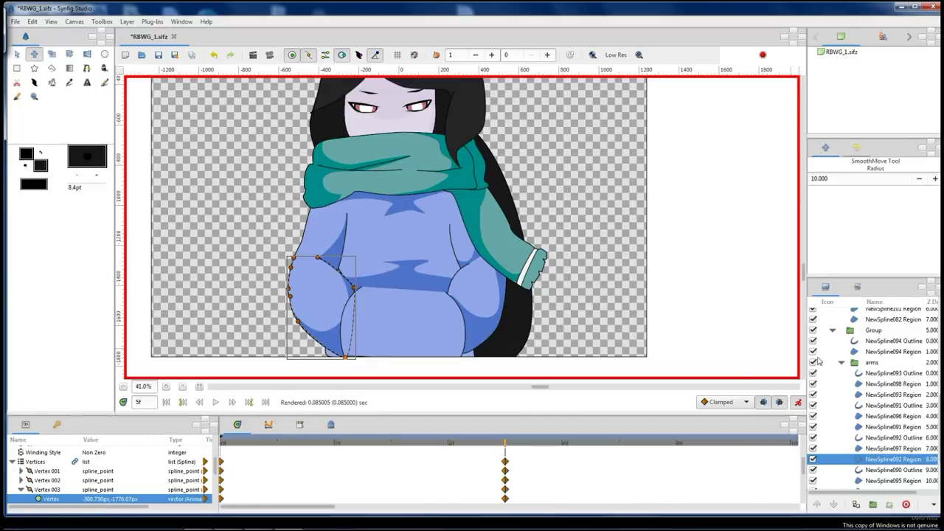
right_click(856, 363)
click(812, 191)
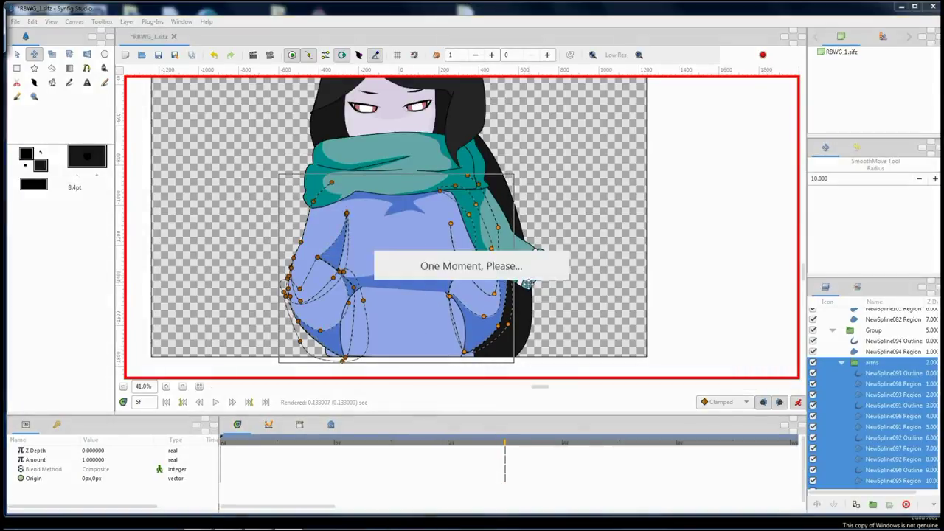
click(479, 310)
click(462, 354)
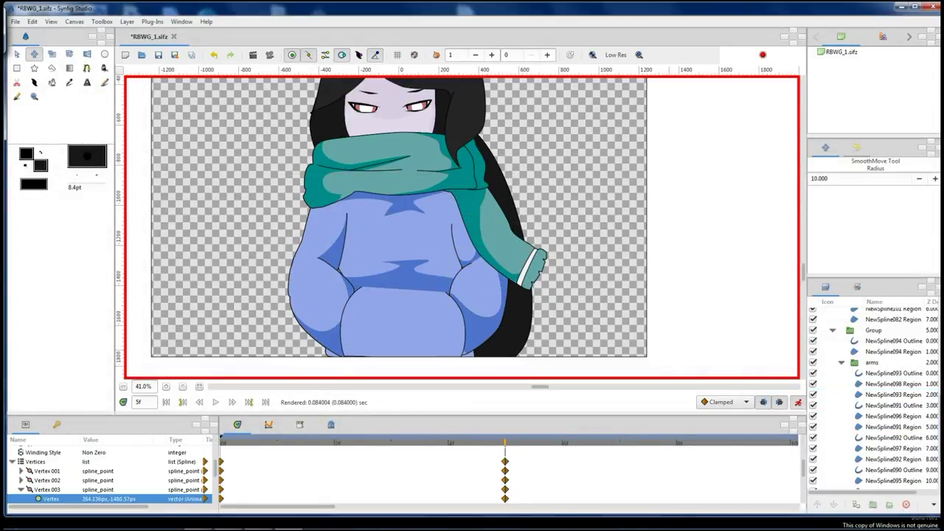
Play the 11-frame animation preview and select the scarf-draped arm shape.
click(270, 54)
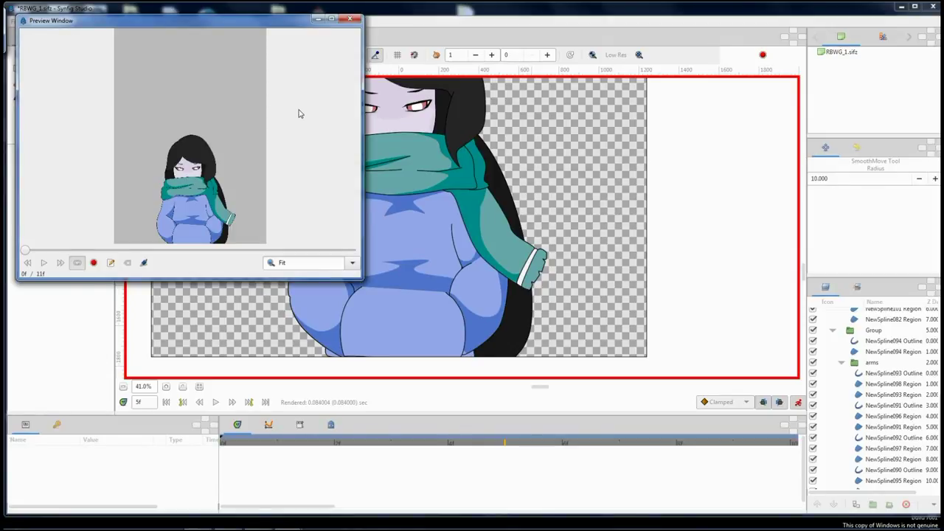
click(44, 263)
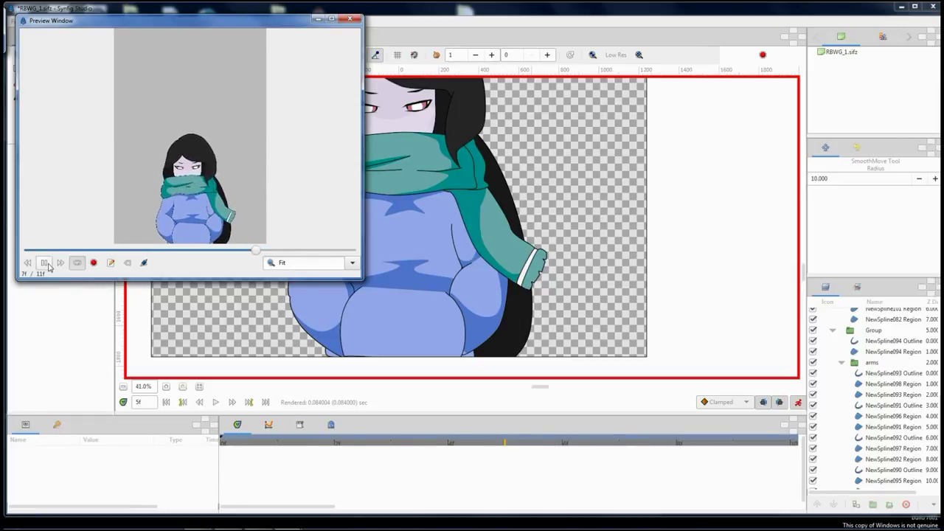
click(530, 264)
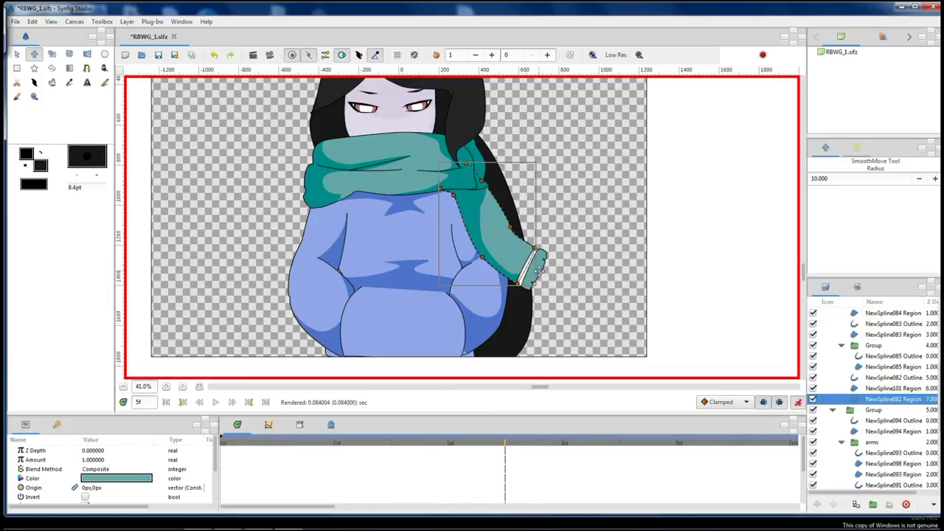
Select the hand and sleeve shapes at frame 6.
ctrl+click(536, 259)
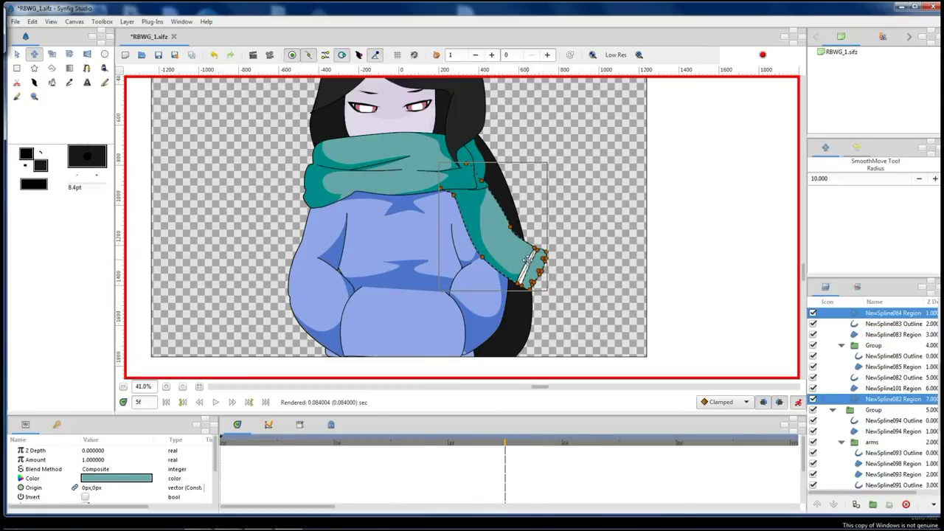
ctrl+click(473, 221)
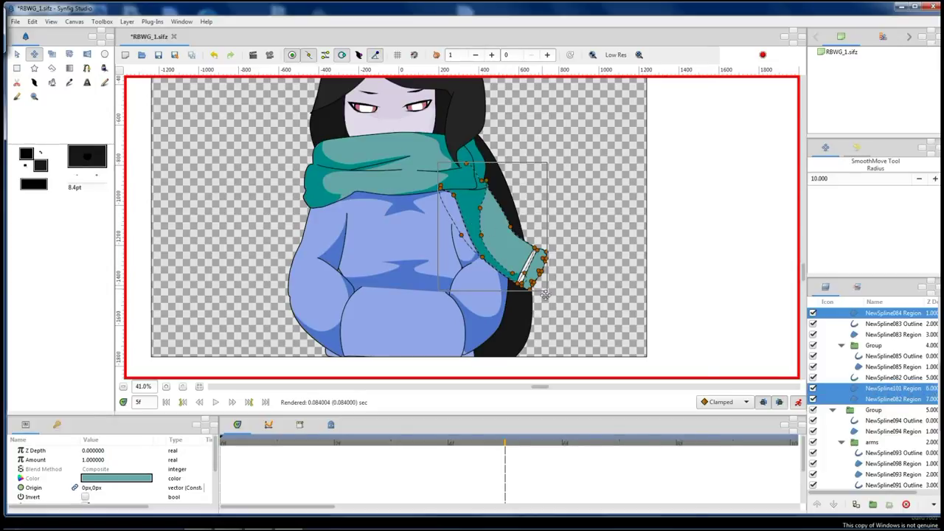
ctrl+scroll(543, 280, up, 2)
ctrl+click(517, 249)
click(563, 445)
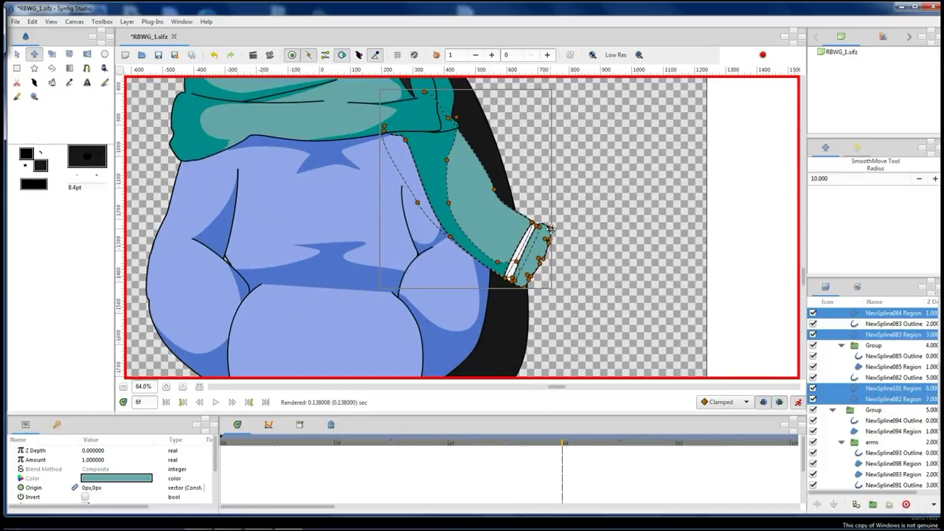
Preview the animation, then rewind to frame 0 and check a back scarf shape.
click(597, 224)
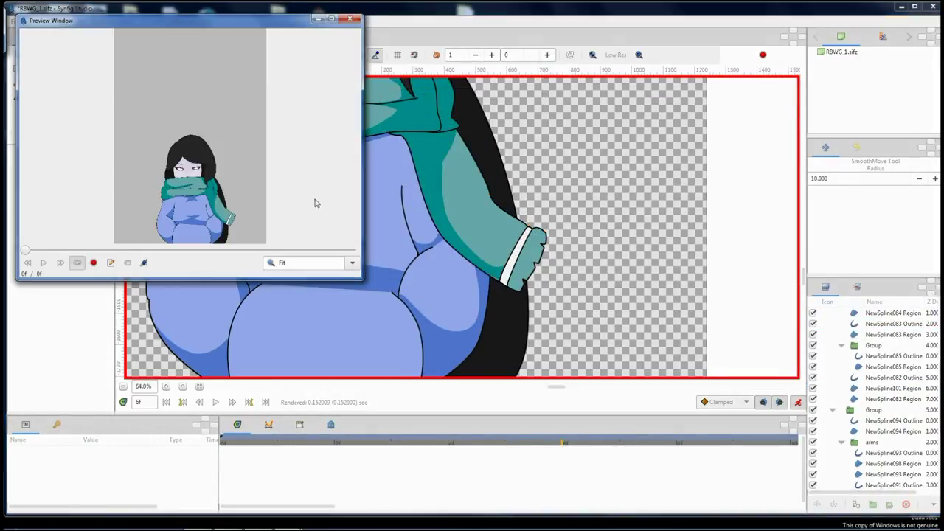
click(44, 262)
click(351, 18)
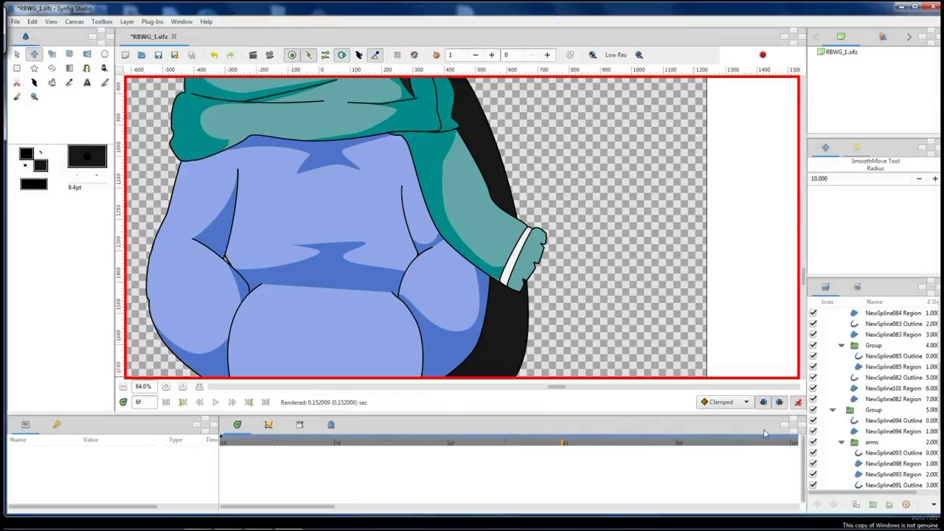
click(505, 445)
drag(566, 447, 222, 446)
click(443, 110)
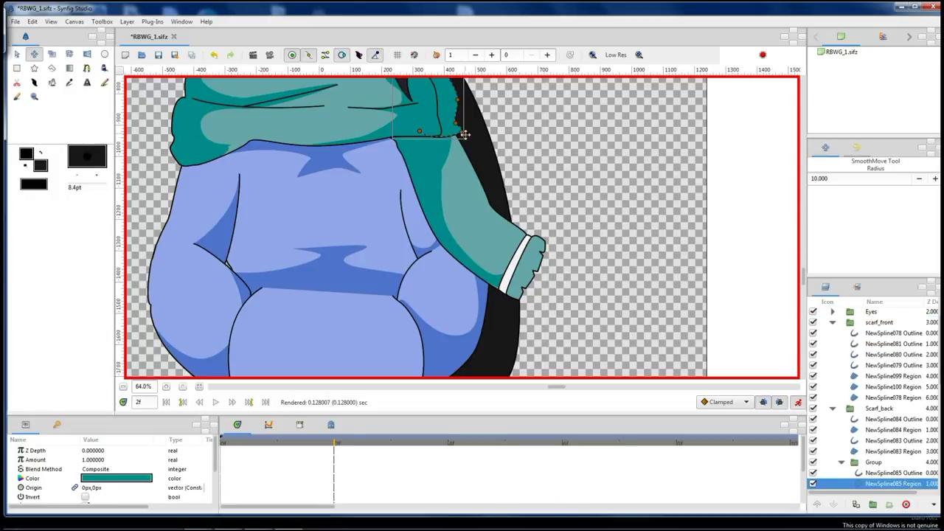
click(579, 214)
Save RBWG_1.sifz and play a final preview of the animation.
key(ctrl+s)
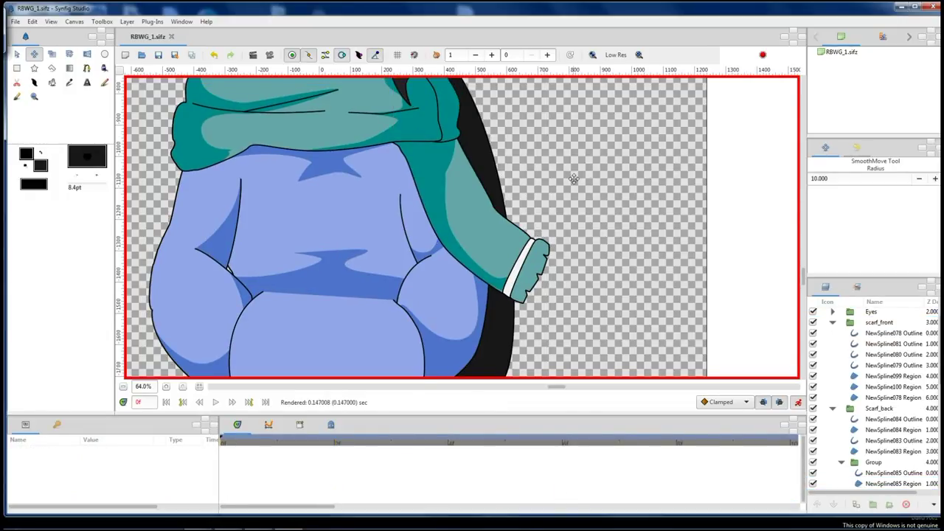
click(253, 55)
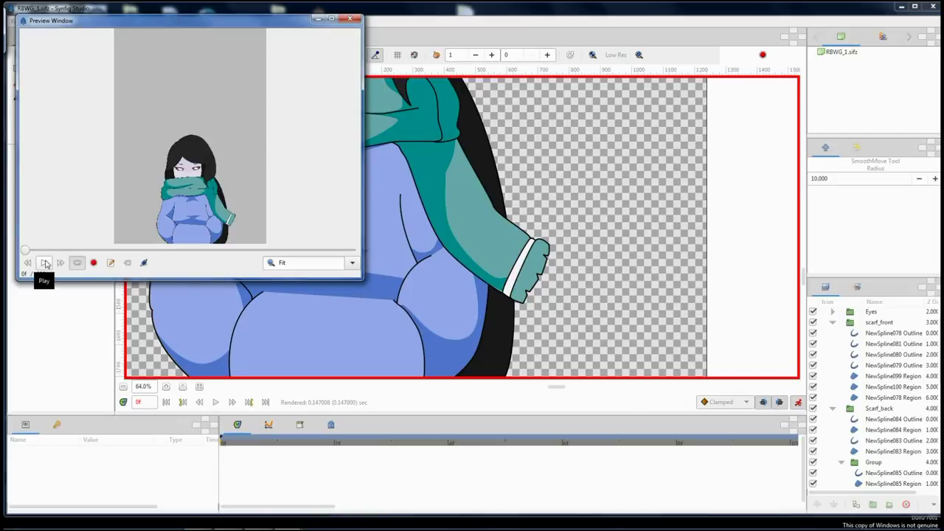
click(44, 263)
click(352, 18)
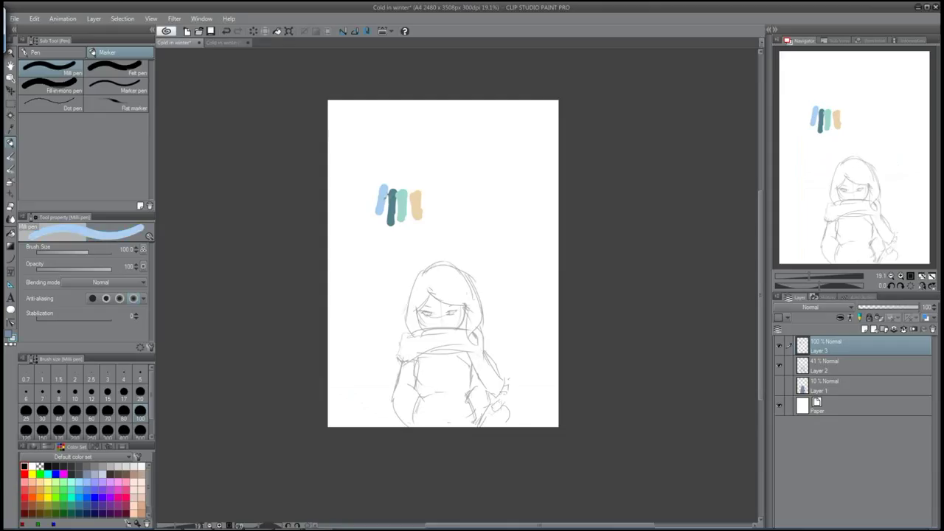
Hide the sketch and swatch layers and fill a new layer with a white-to-light-blue gradient.
click(9, 232)
click(779, 345)
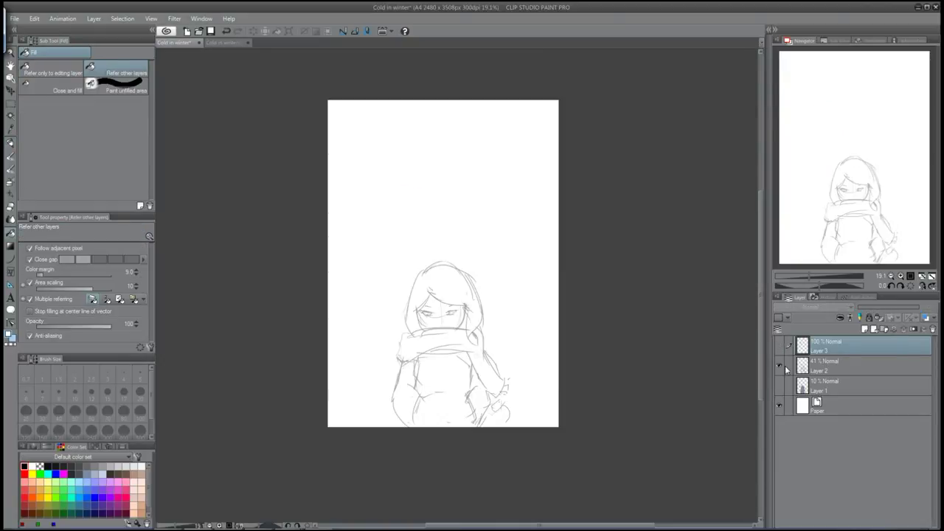
click(779, 364)
click(871, 384)
click(868, 330)
key(g)
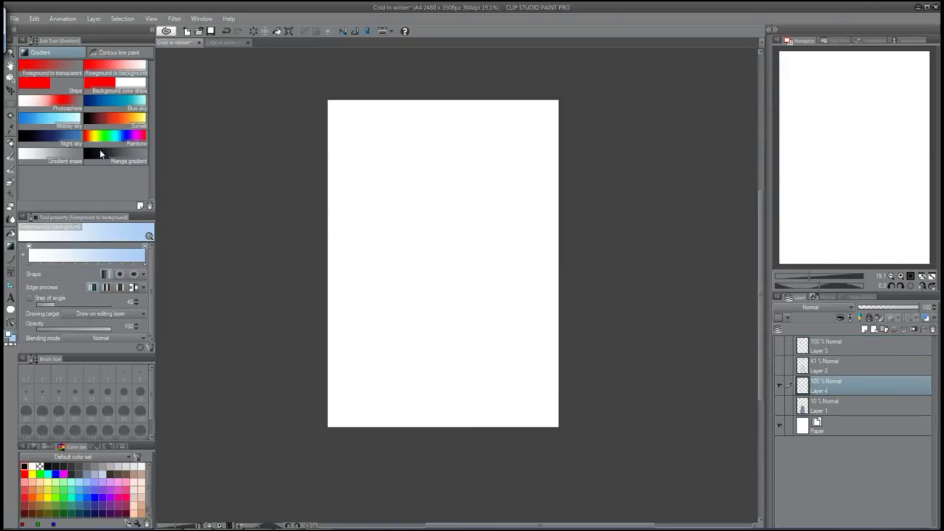
drag(449, 135, 450, 430)
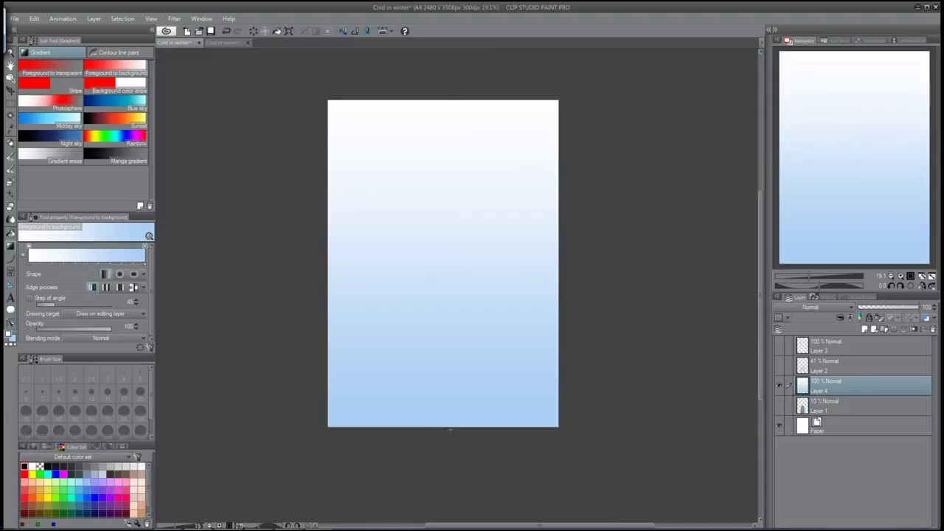
Show the sketch and swatches again and add an empty layer above the gradient.
click(779, 364)
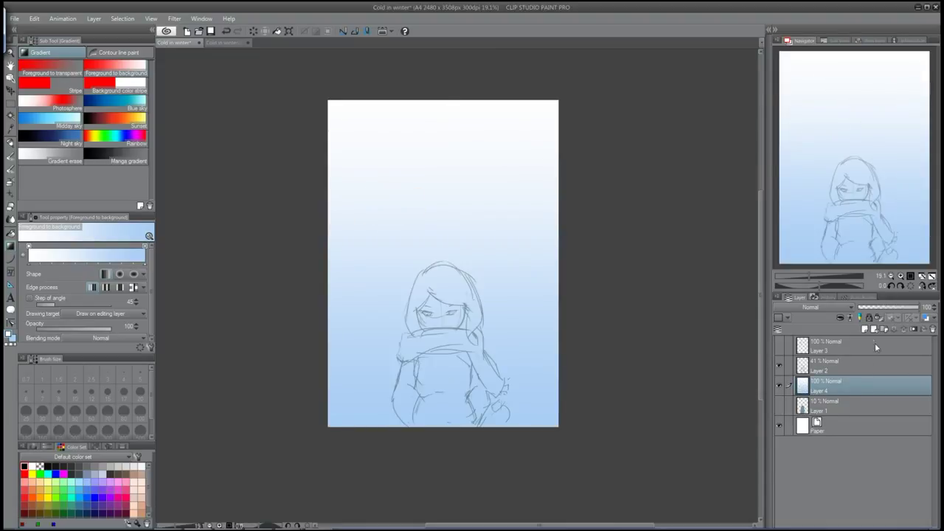
click(868, 330)
click(779, 345)
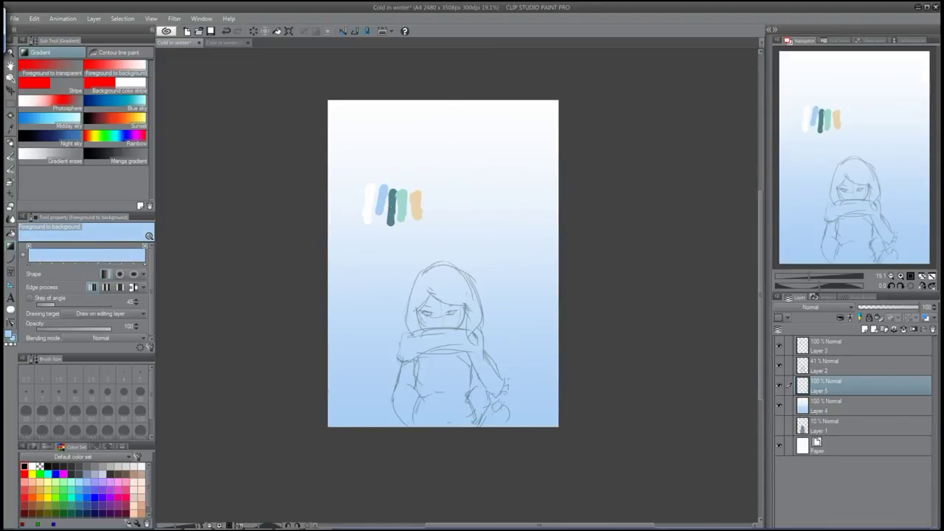
click(10, 157)
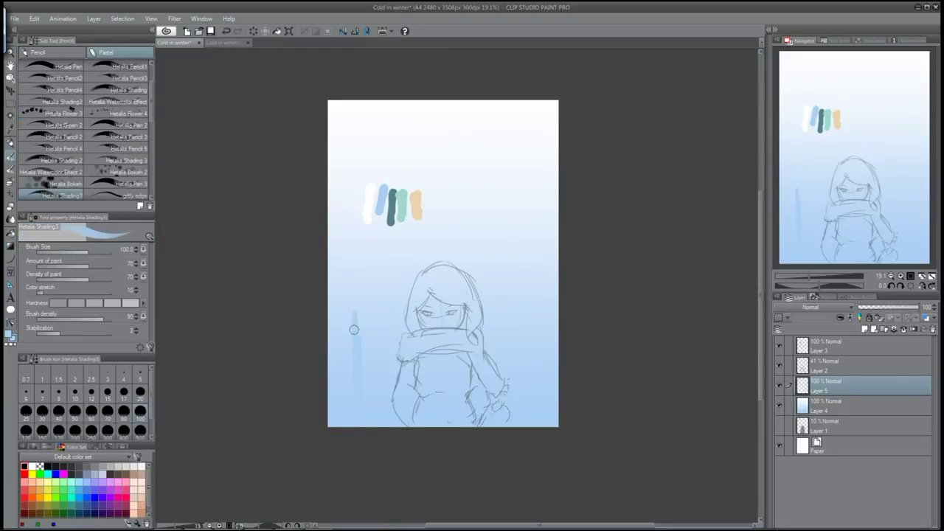
Paint a large light-blue base shape over the lower canvas.
mouse_move(339, 321)
mouse_down()
mouse_move(337, 383)
mouse_move(329, 319)
mouse_up()
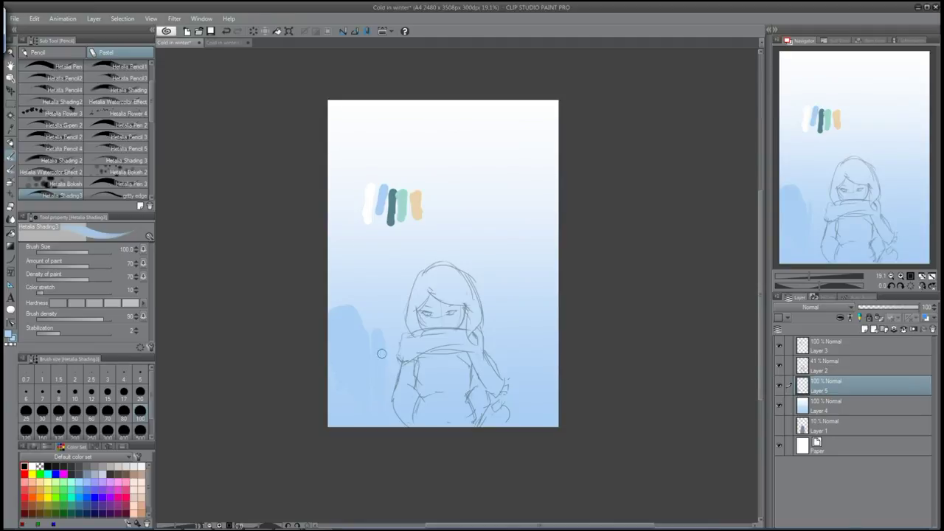
drag(335, 195, 333, 302)
key(ctrl+z)
drag(508, 257, 519, 385)
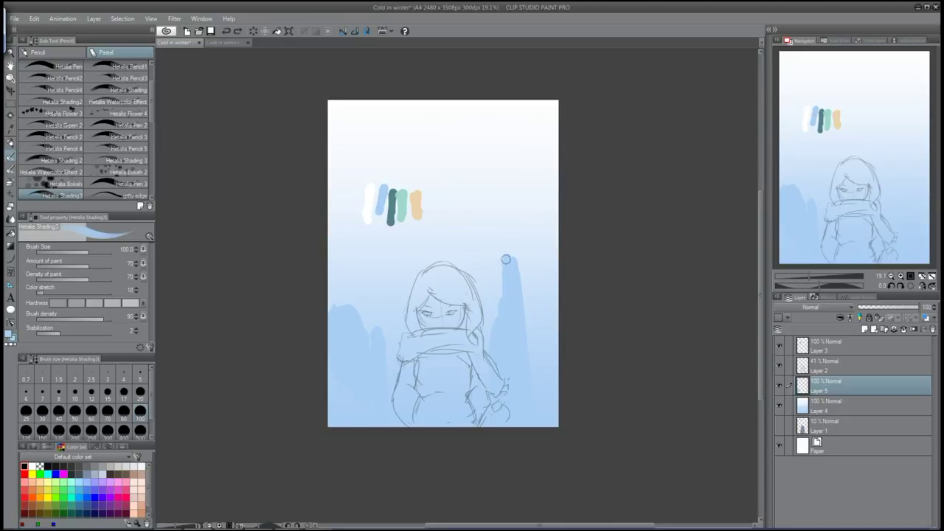
drag(505, 259, 525, 299)
key(ctrl+z)
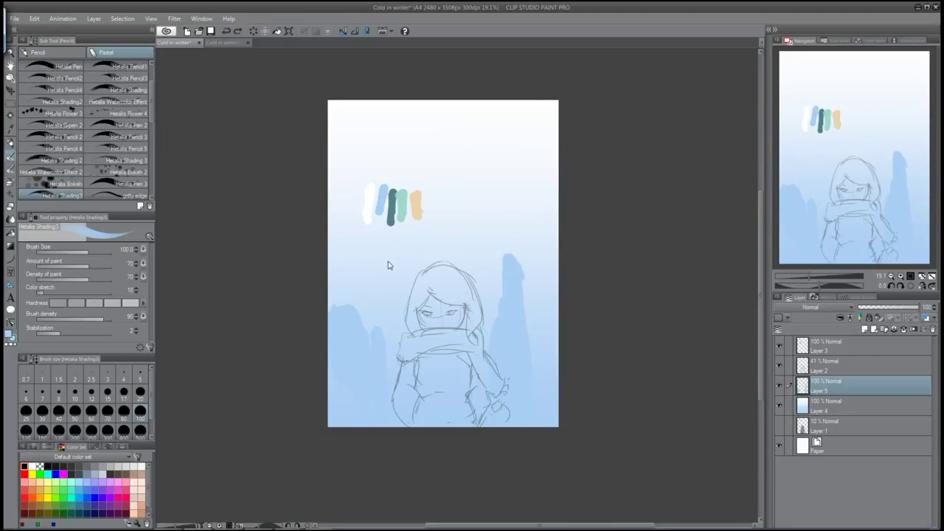
key(ctrl+z)
key(ctrl+z)
mouse_move(329, 164)
mouse_down()
mouse_move(342, 331)
mouse_move(369, 408)
mouse_move(474, 298)
mouse_move(505, 320)
mouse_up()
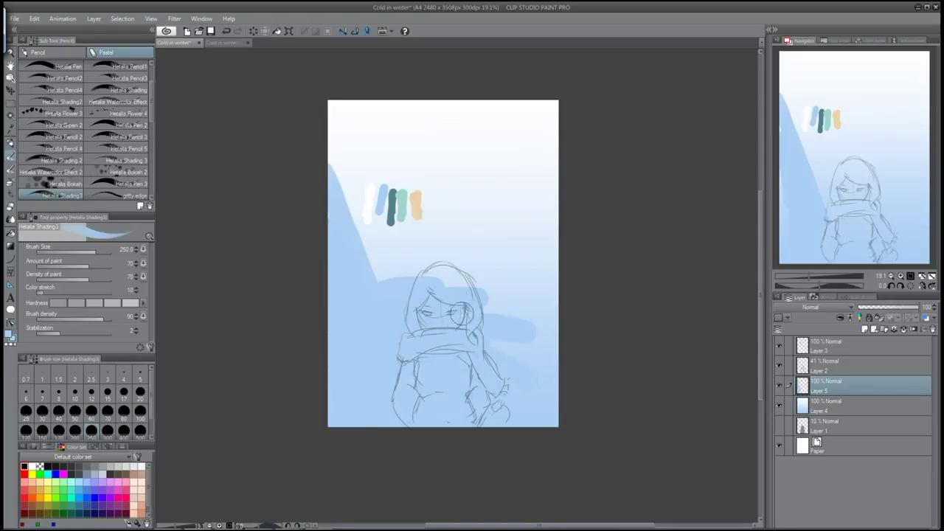
Shape the mountain silhouettes, carving scalloped and pointed peaks with the eraser.
mouse_move(348, 269)
mouse_down()
mouse_move(337, 211)
mouse_move(413, 243)
mouse_move(445, 278)
mouse_move(530, 279)
mouse_move(480, 273)
mouse_move(401, 228)
mouse_up()
key(e)
mouse_move(361, 177)
mouse_down()
mouse_move(344, 221)
mouse_move(403, 237)
mouse_move(330, 192)
mouse_up()
key(p)
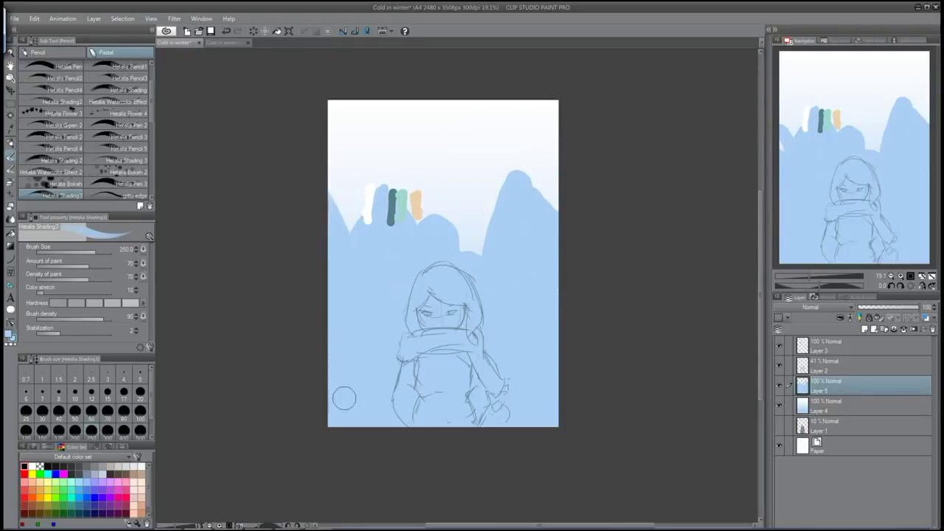
drag(442, 212, 469, 280)
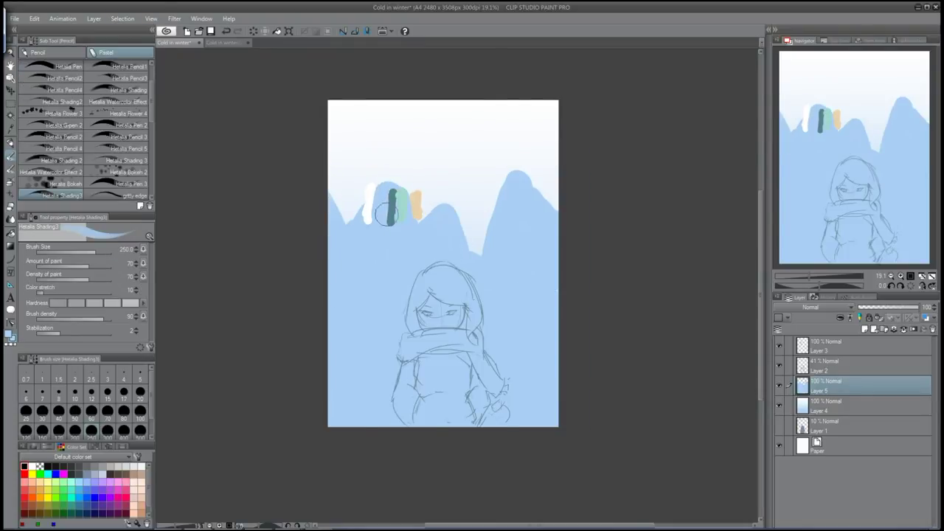
key(e)
mouse_move(500, 160)
mouse_down()
mouse_move(506, 200)
mouse_move(384, 174)
mouse_move(350, 273)
mouse_up()
key(p)
drag(369, 236, 376, 283)
mouse_move(413, 243)
mouse_down()
mouse_move(362, 281)
mouse_move(363, 293)
mouse_move(405, 206)
mouse_move(548, 258)
mouse_move(510, 255)
mouse_up()
Paint pale white-blue snow highlights along the hills and mountain ridge.
alt+click(369, 199)
mouse_move(330, 235)
mouse_down()
mouse_move(354, 284)
mouse_move(402, 231)
mouse_move(491, 211)
mouse_move(535, 221)
mouse_up()
mouse_move(334, 378)
mouse_down()
mouse_move(368, 423)
mouse_move(344, 379)
mouse_move(395, 391)
mouse_up()
Paint a pale green foliage band along the bottom, extending higher on both sides.
alt+click(407, 195)
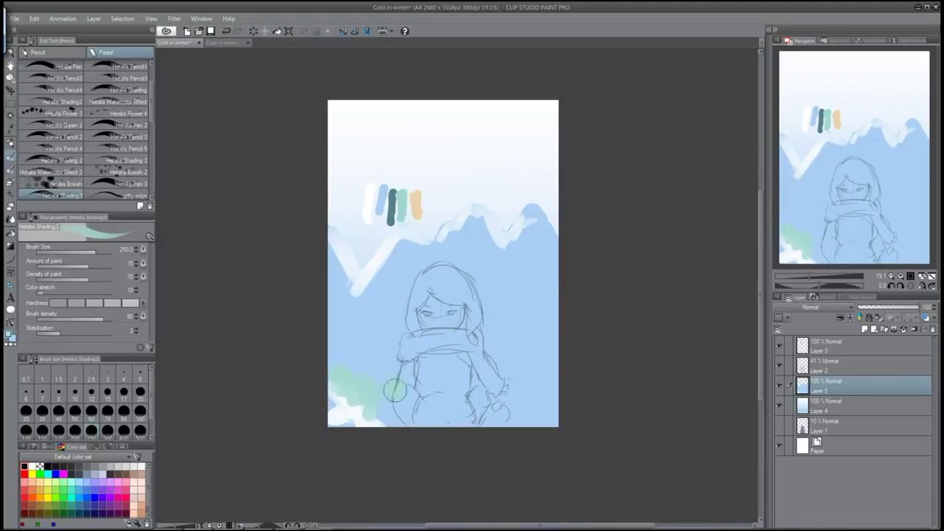
mouse_move(398, 384)
mouse_down()
mouse_move(526, 431)
mouse_move(333, 375)
mouse_move(413, 347)
mouse_up()
click(371, 396)
mouse_move(373, 386)
mouse_down()
mouse_move(331, 376)
mouse_move(343, 347)
mouse_move(383, 346)
mouse_move(361, 310)
mouse_up()
key(ctrl+z)
alt+click(349, 353)
drag(509, 355, 546, 310)
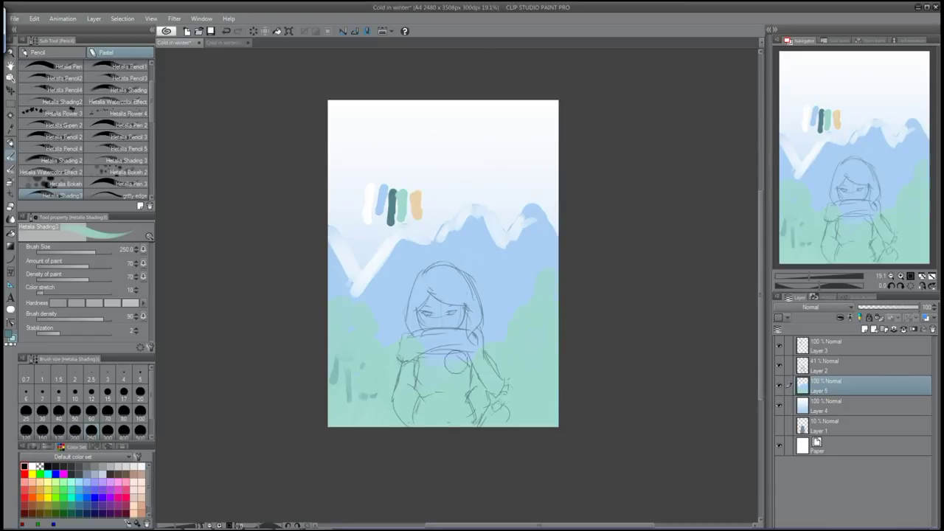
Paint dark teal tree trunks across the bottom-left and bottom-right.
mouse_move(329, 359)
mouse_down()
mouse_move(333, 426)
mouse_move(383, 366)
mouse_move(413, 426)
mouse_up()
mouse_move(439, 396)
mouse_down()
mouse_move(555, 362)
mouse_move(561, 424)
mouse_up()
drag(335, 365, 330, 428)
Scatter peach dabs across the trees and foliage.
alt+click(416, 203)
click(349, 365)
click(365, 318)
click(375, 391)
click(509, 372)
click(556, 341)
click(517, 324)
click(547, 278)
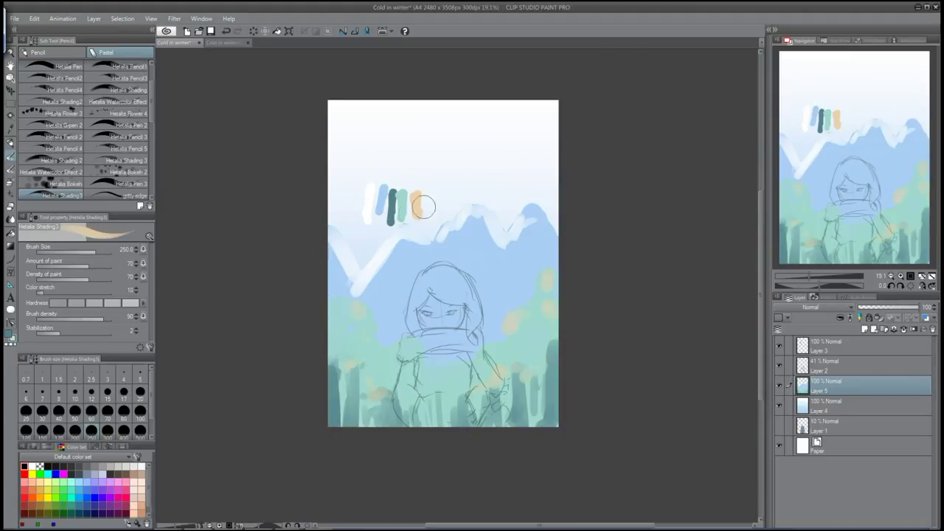
scroll(468, 380, up, 1)
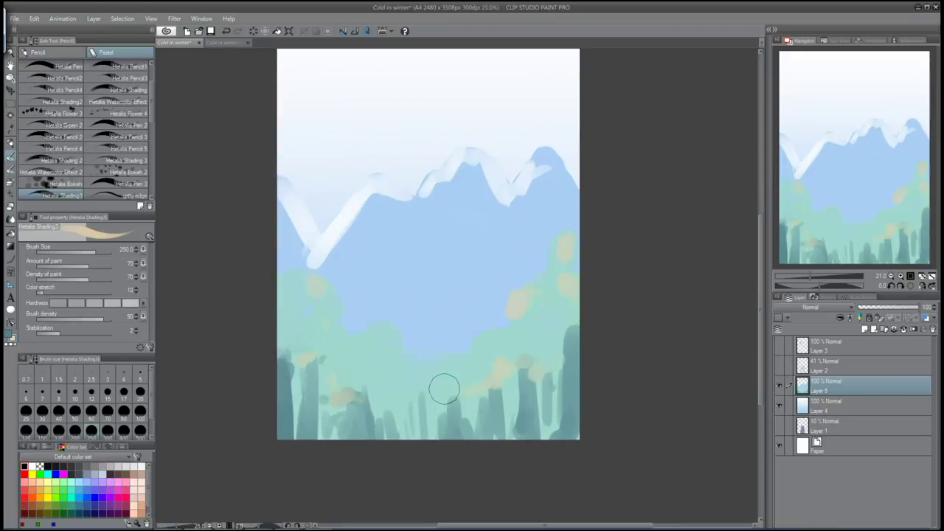
Paint a leaning dark teal trunk at the far left and darken the left treetop's edge.
scroll(327, 377, up, 2)
scroll(396, 175, down, 1)
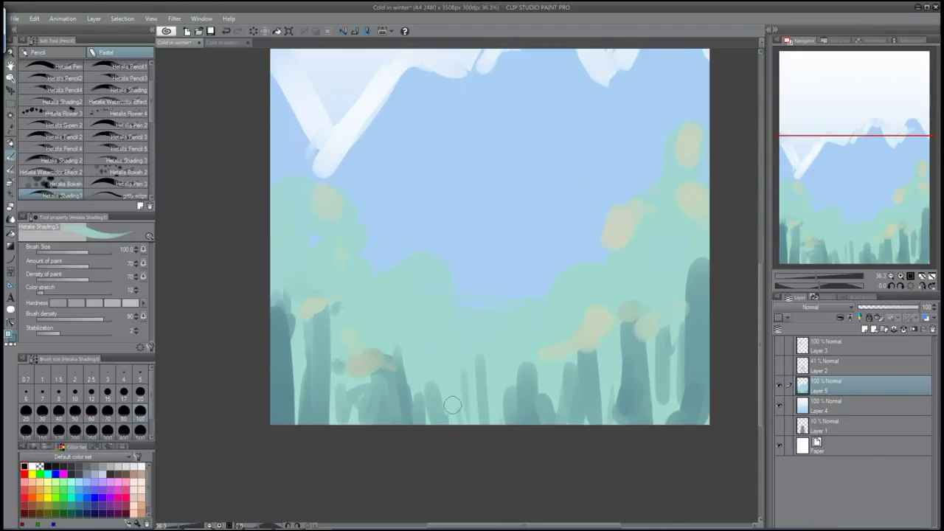
drag(292, 343, 290, 310)
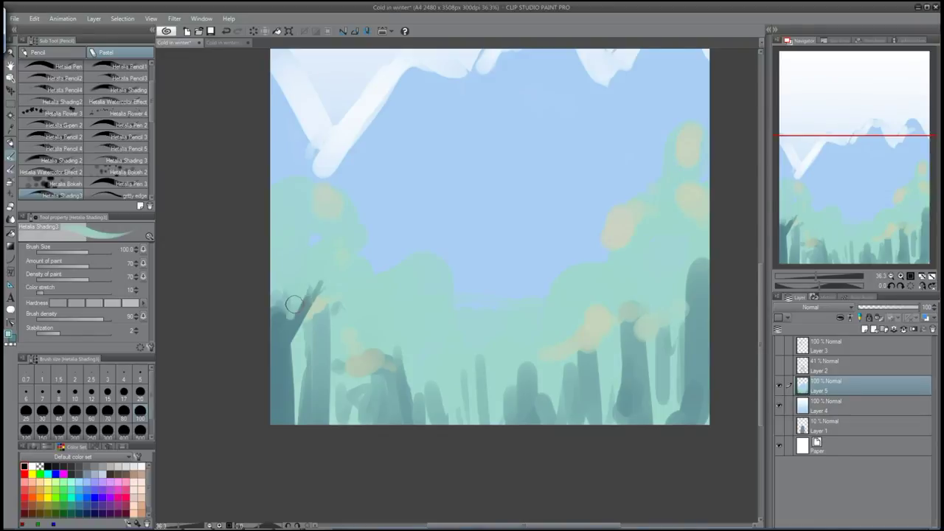
drag(324, 181, 361, 225)
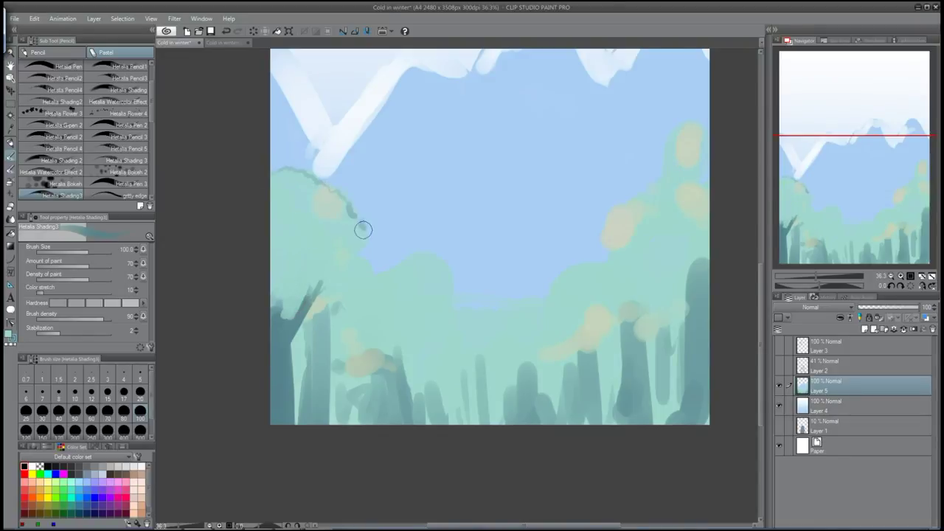
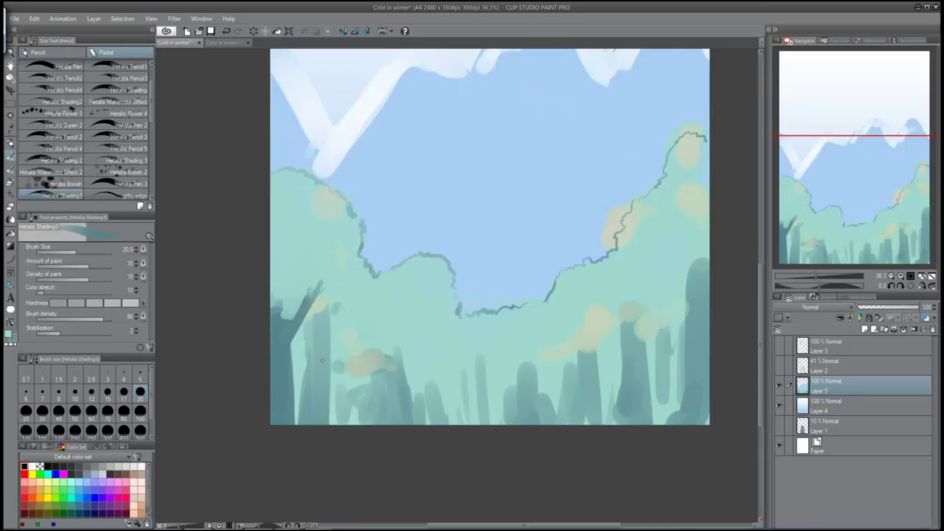
Darken the left tree trunk at brush size 50 and add thin branches at size 20.
click(67, 413)
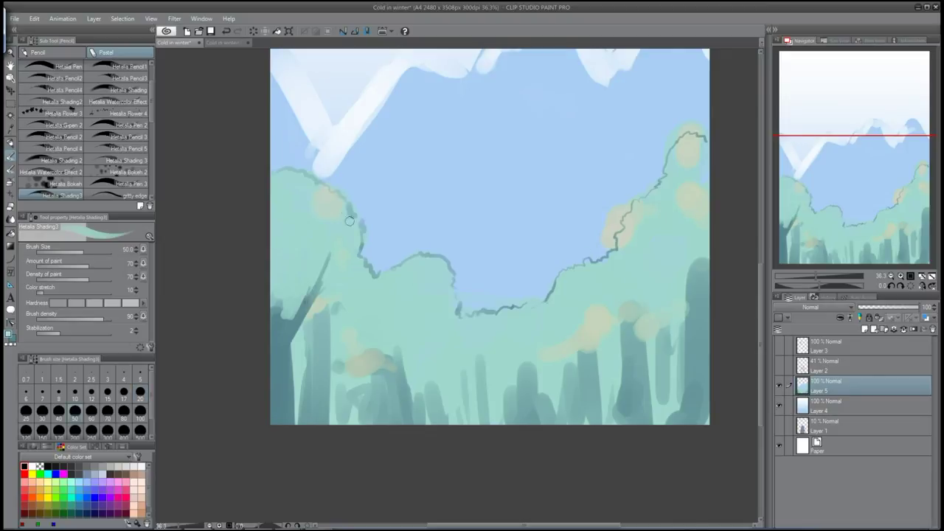
mouse_move(287, 295)
mouse_down()
mouse_move(299, 317)
mouse_move(325, 256)
mouse_up()
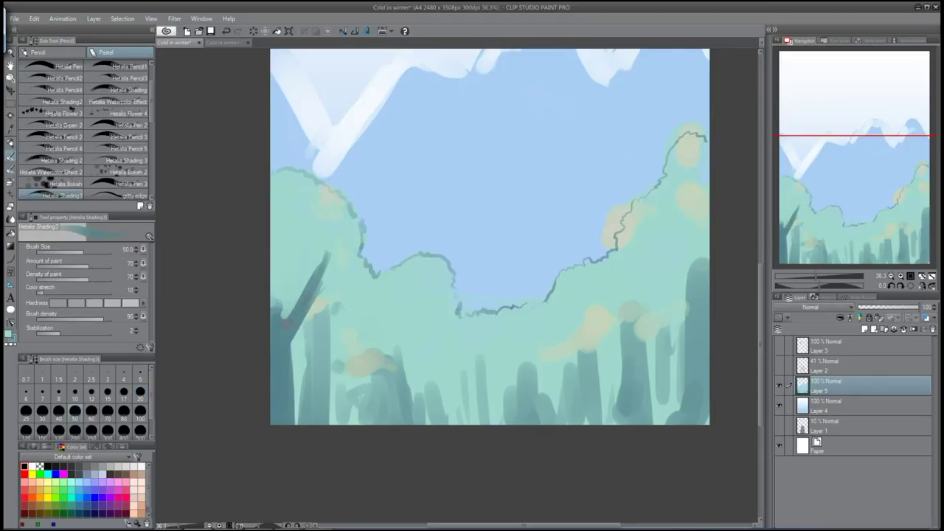
key(h)
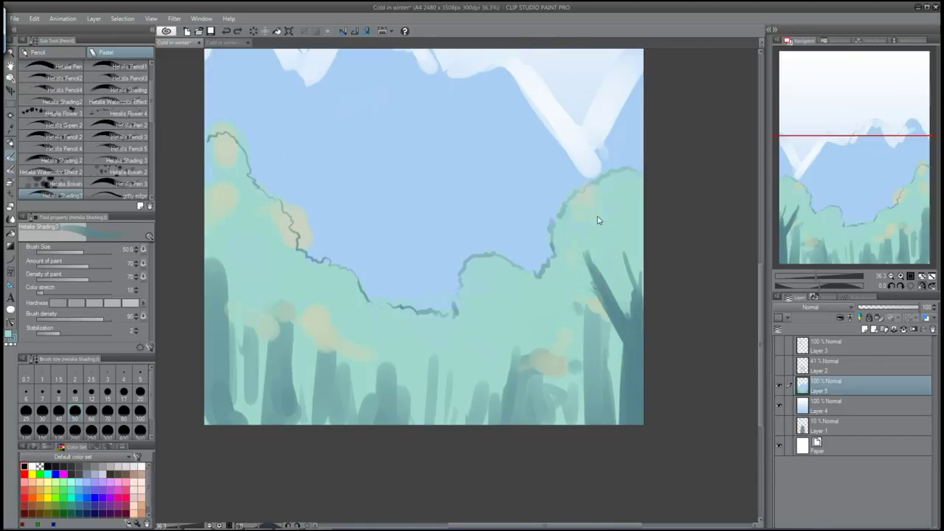
key(ctrl+z)
key(h)
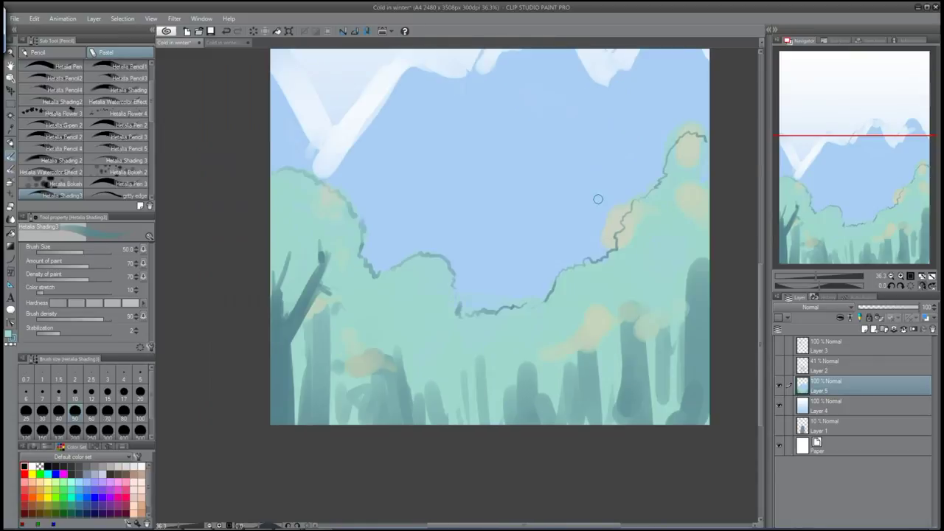
scroll(598, 200, up, 3)
click(140, 392)
drag(320, 145, 308, 221)
drag(259, 177, 226, 308)
At size 50, add darker dabs and light trunk strokes to the left trees, checking the mirrored view.
click(74, 411)
key(h)
scroll(366, 286, down, 2)
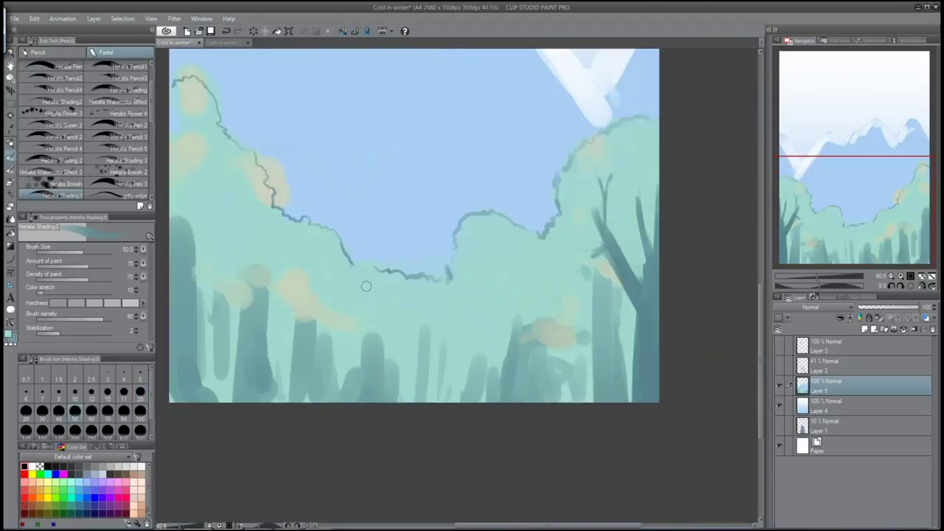
key(h)
drag(315, 271, 346, 254)
click(347, 190)
alt+click(359, 244)
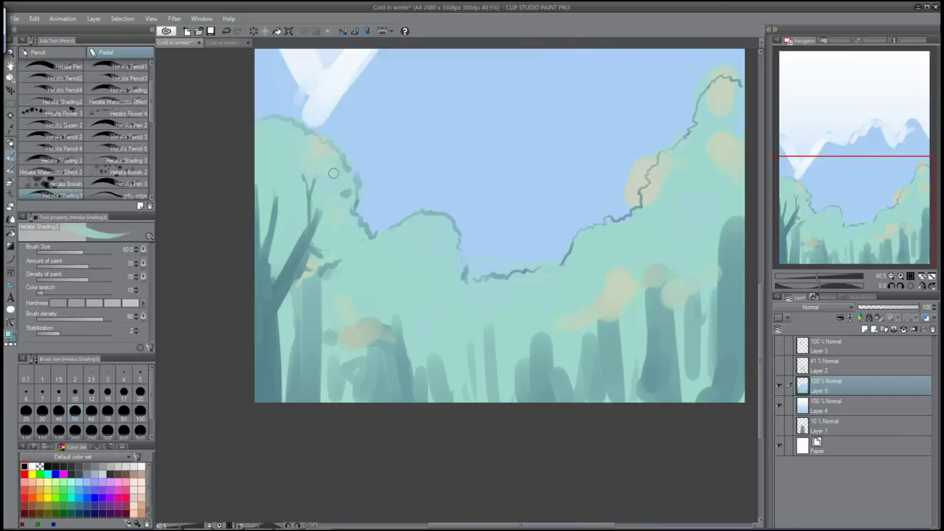
drag(314, 324, 315, 394)
mouse_move(323, 299)
mouse_down()
mouse_move(313, 402)
mouse_move(291, 298)
mouse_up()
key(h)
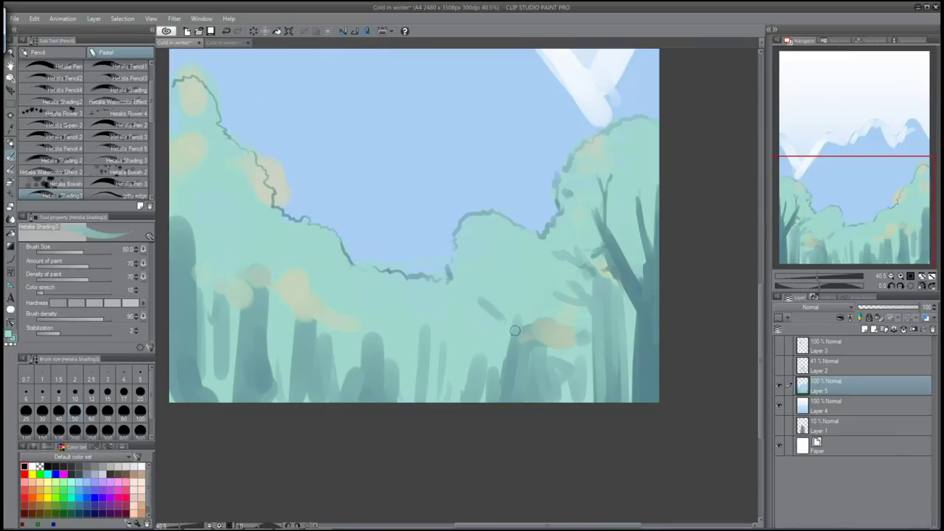
key(h)
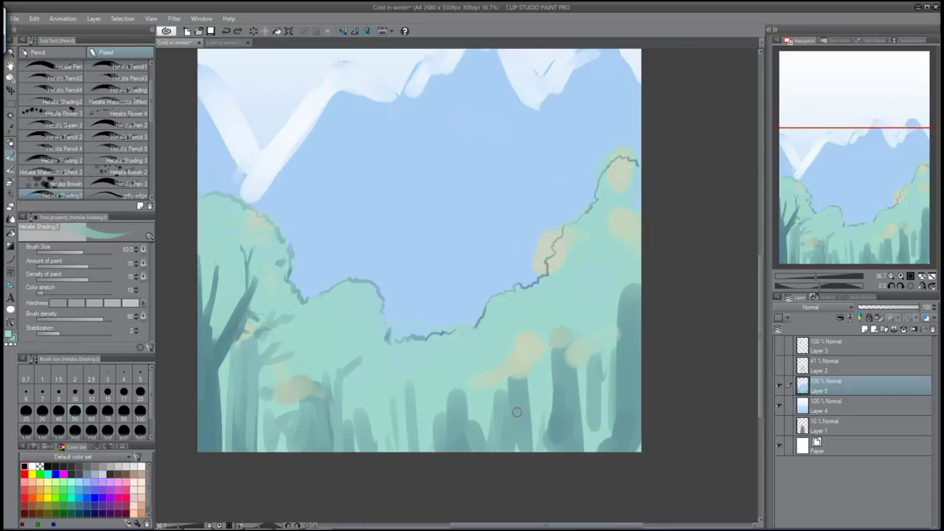
Paint dark trunks and branches across the right-side forest and along the right edge.
drag(639, 244, 639, 432)
drag(634, 314, 631, 451)
drag(609, 286, 625, 450)
mouse_move(566, 354)
mouse_down()
mouse_move(566, 451)
mouse_move(555, 329)
mouse_up()
mouse_move(568, 361)
mouse_down()
mouse_move(580, 326)
mouse_move(576, 451)
mouse_up()
drag(586, 349, 586, 441)
mouse_move(525, 452)
mouse_down()
mouse_move(520, 367)
mouse_move(523, 451)
mouse_up()
drag(572, 297, 564, 343)
drag(501, 402, 502, 451)
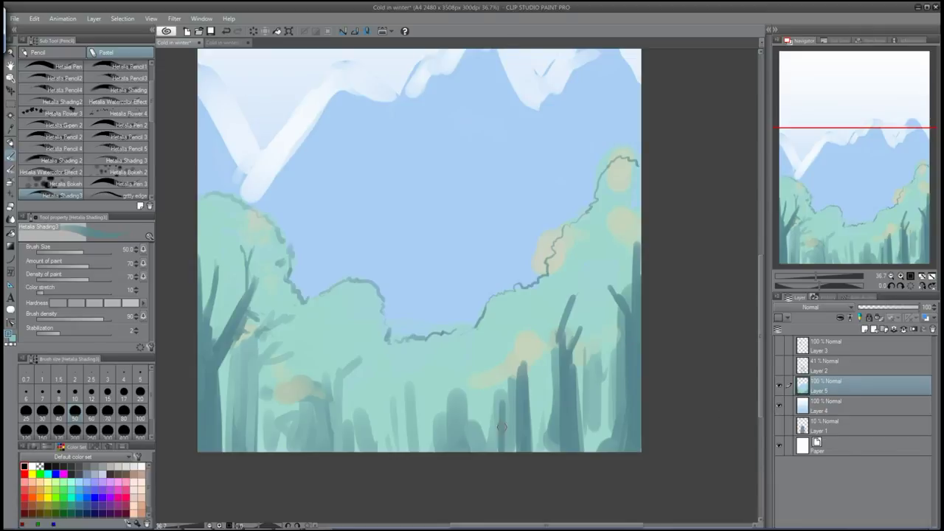
drag(622, 308, 622, 414)
drag(627, 291, 623, 449)
mouse_move(623, 299)
mouse_down()
mouse_move(594, 273)
mouse_move(600, 241)
mouse_up()
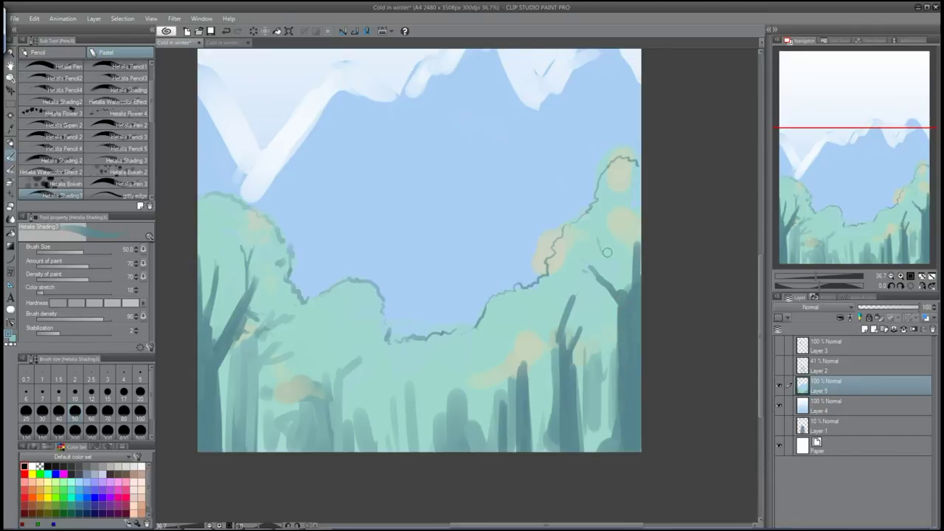
Add a few more dark trunks on both the left and right forest.
drag(412, 414, 374, 395)
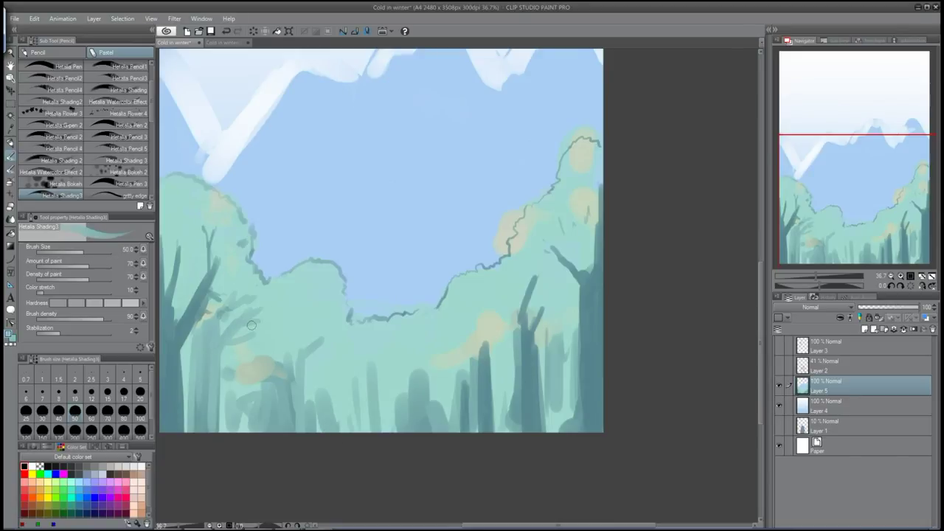
drag(250, 381, 251, 350)
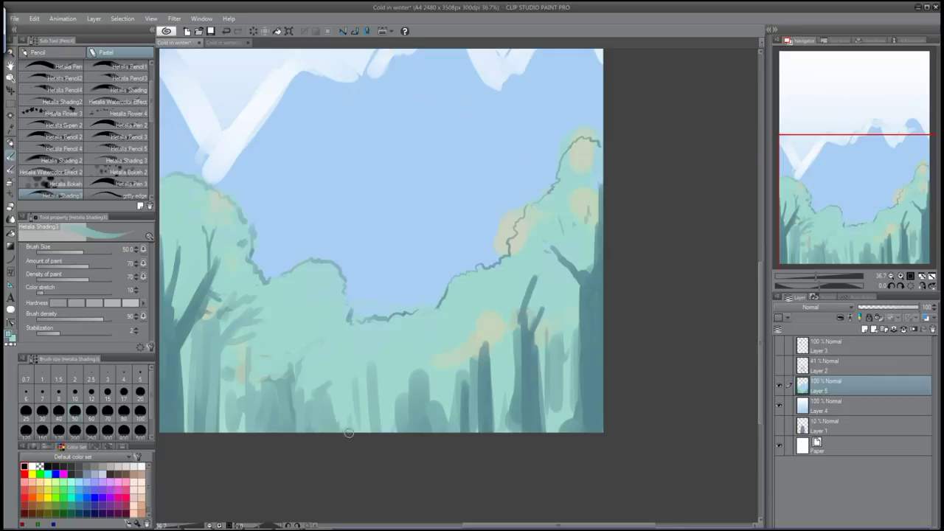
drag(470, 428, 470, 341)
drag(509, 429, 507, 333)
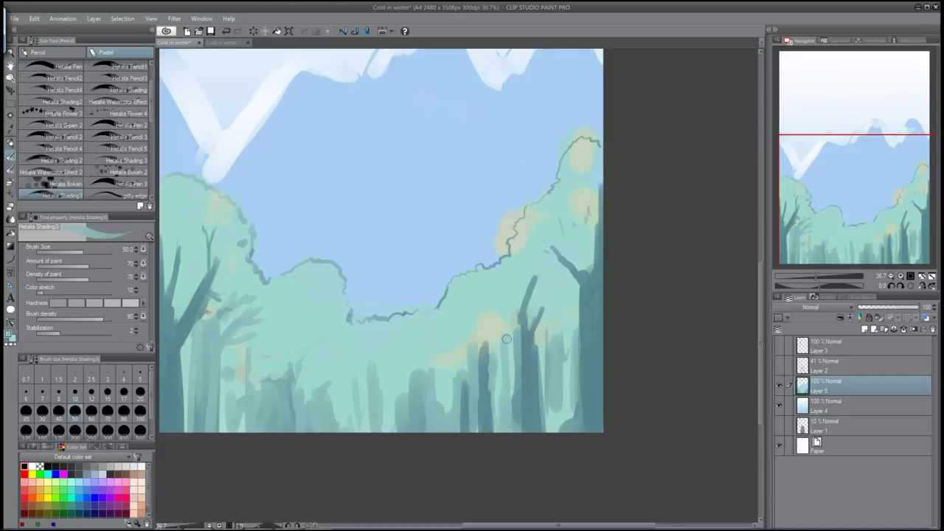
drag(551, 308, 555, 430)
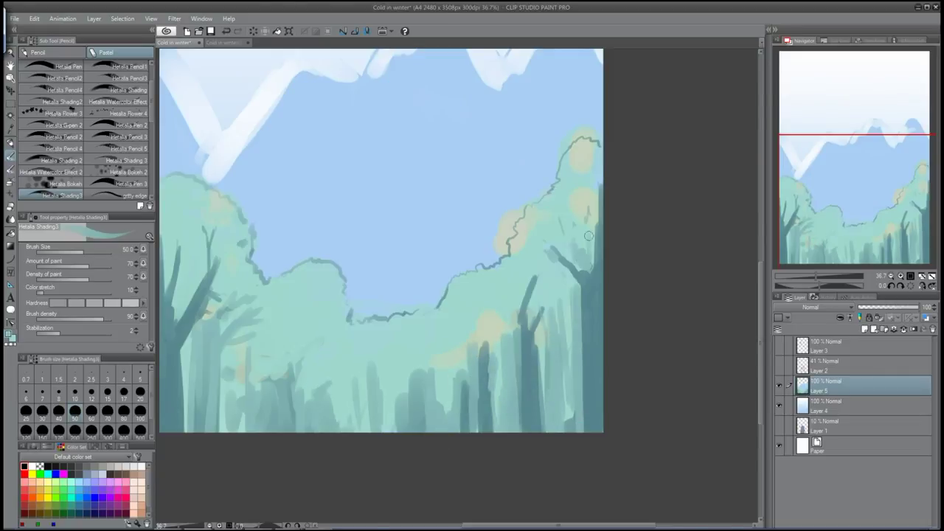
drag(589, 236, 585, 253)
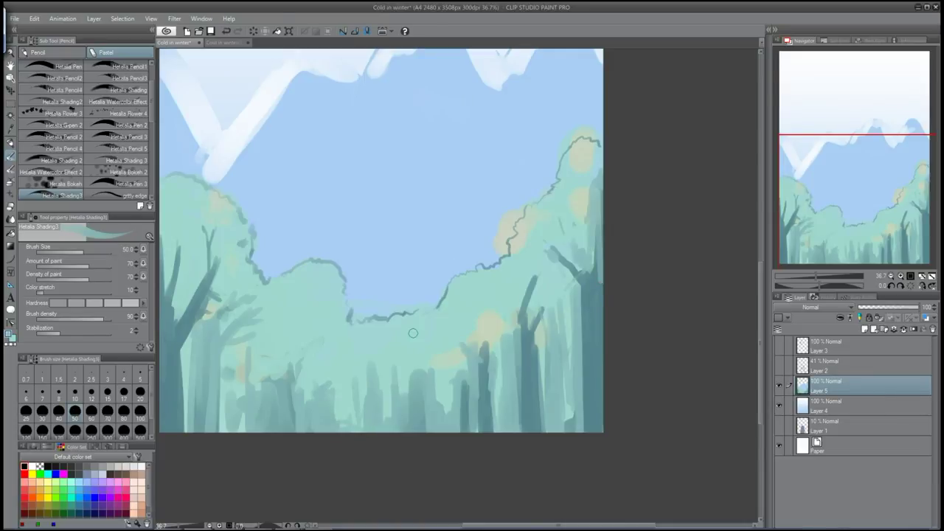
drag(238, 336, 221, 432)
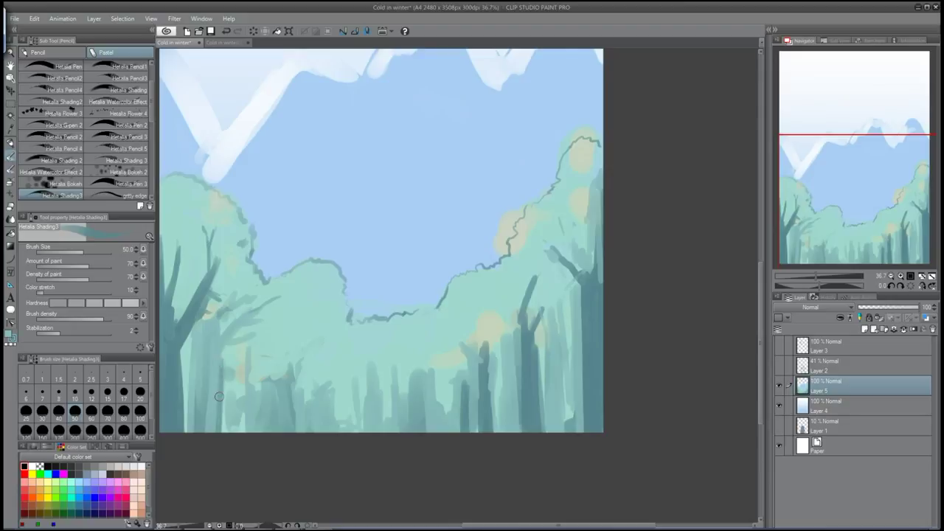
key(Tab)
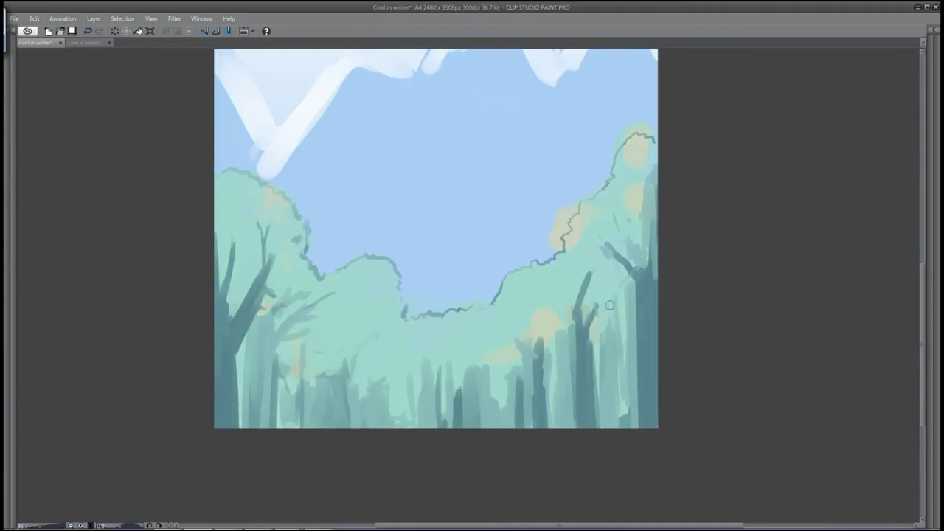
Add a white snow stroke on the ridge and repaint its lower part in sampled mountain blue.
scroll(566, 280, down, 3)
scroll(658, 232, up, 3)
key(Tab)
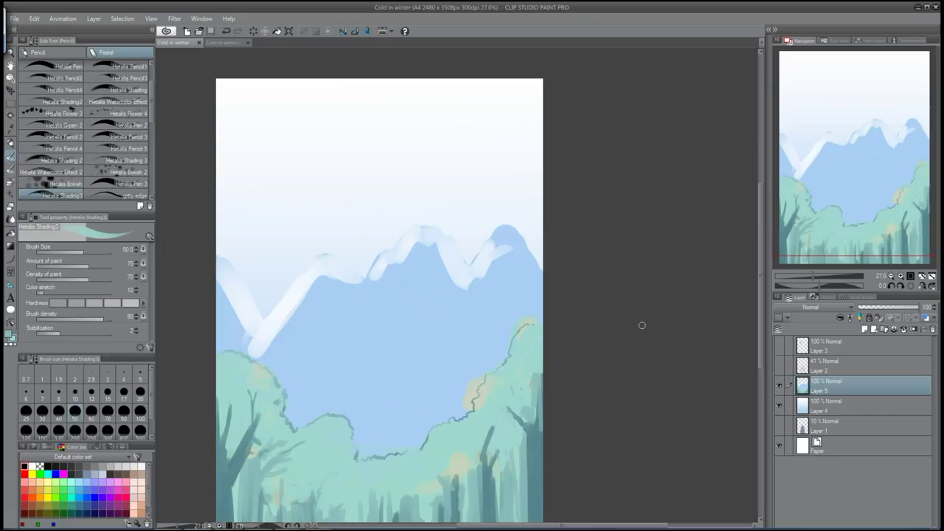
click(779, 387)
scroll(301, 322, up, 3)
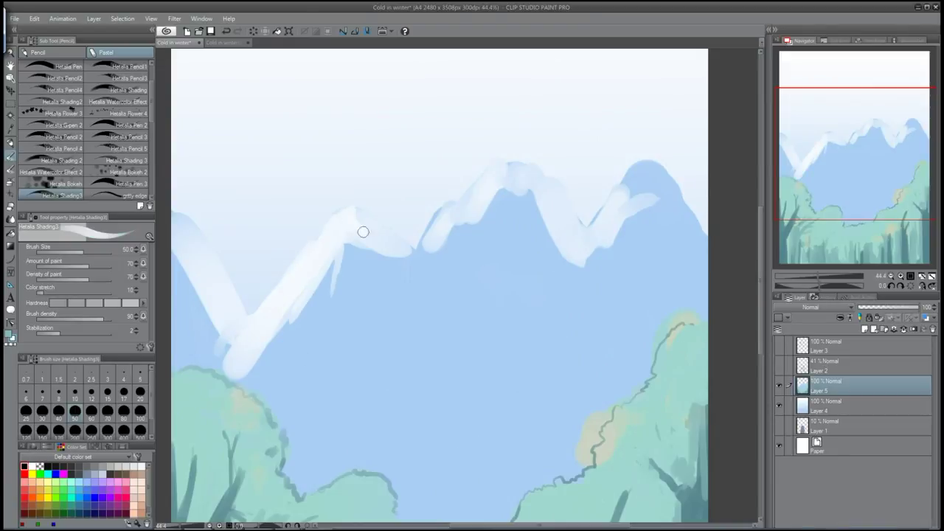
drag(363, 231, 384, 272)
alt+click(258, 369)
mouse_move(254, 365)
mouse_down()
mouse_move(241, 357)
mouse_move(333, 246)
mouse_up()
mouse_move(186, 214)
mouse_down()
mouse_move(175, 240)
mouse_move(185, 210)
mouse_move(211, 289)
mouse_move(273, 362)
mouse_up()
With the view mirrored, extend snow down the right, left and central peaks.
key(h)
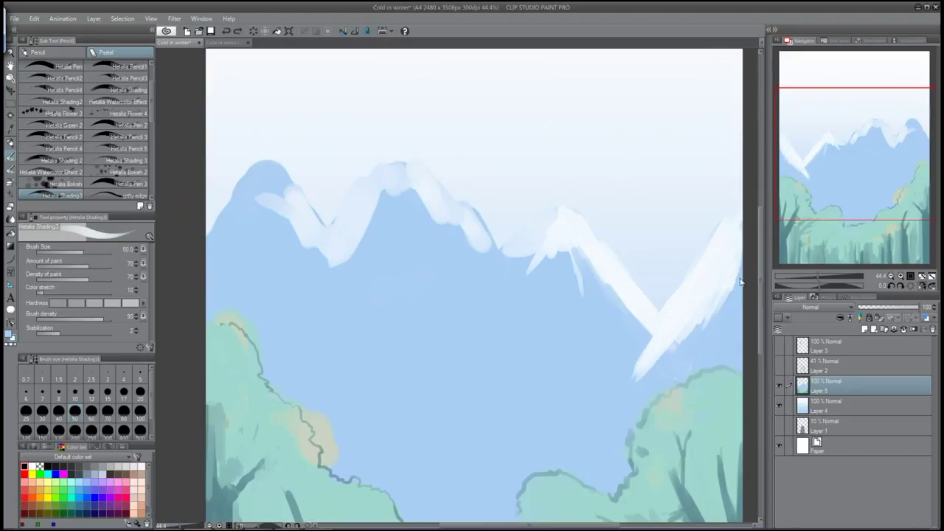
drag(648, 372, 596, 408)
mouse_move(332, 258)
mouse_down()
mouse_move(399, 159)
mouse_move(314, 293)
mouse_up()
drag(264, 163, 296, 213)
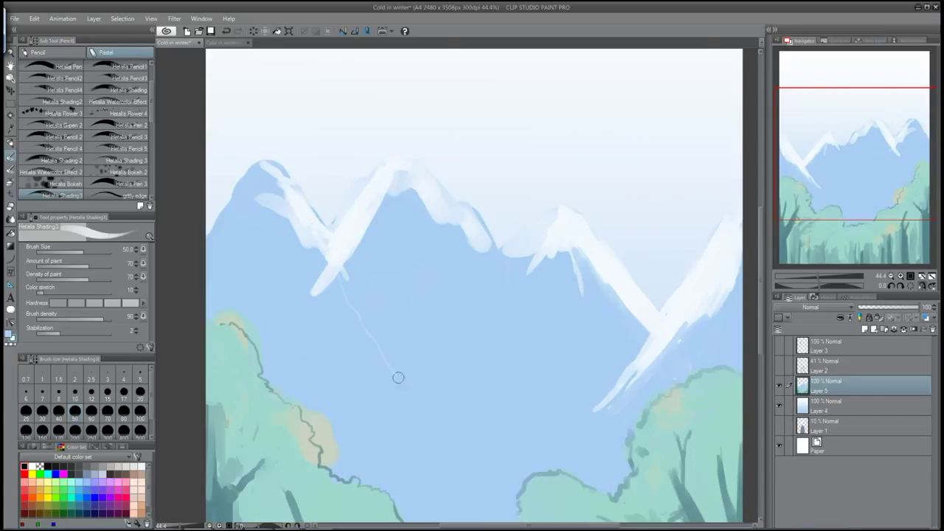
mouse_move(280, 175)
mouse_down()
mouse_move(211, 244)
mouse_move(272, 186)
mouse_up()
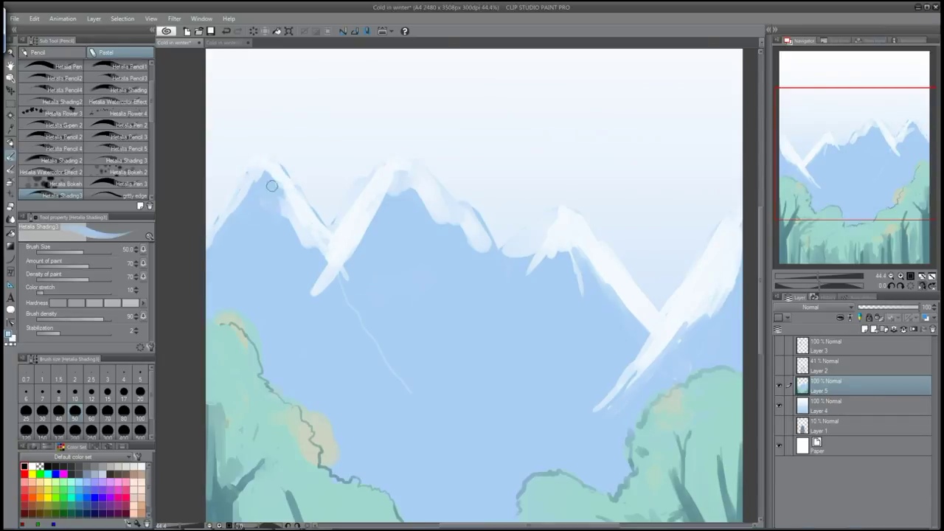
mouse_move(317, 314)
mouse_down()
mouse_move(303, 332)
mouse_move(369, 453)
mouse_up()
drag(310, 339, 367, 371)
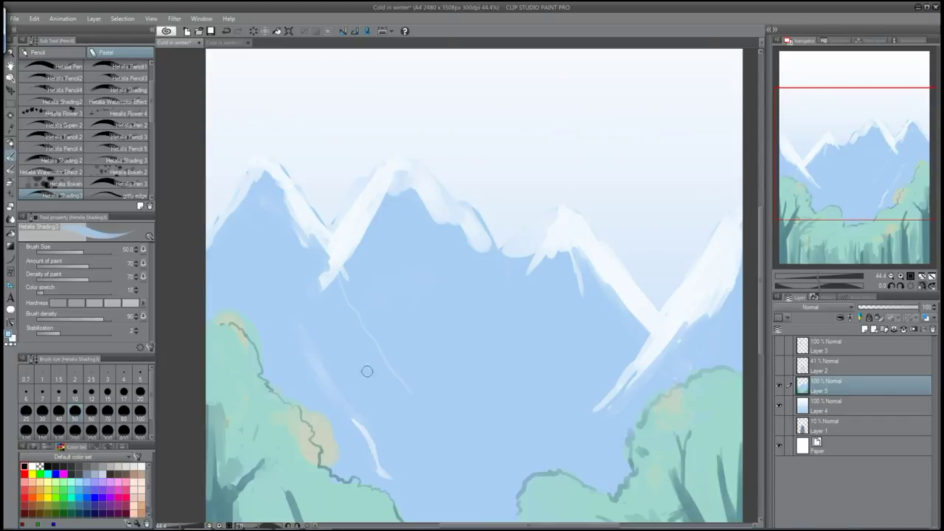
key(h)
scroll(431, 391, down, 2)
Dab short snow strokes over the mountains and along the central peak's right slope.
drag(447, 326, 408, 368)
drag(443, 319, 483, 329)
drag(376, 382, 363, 391)
drag(413, 365, 442, 315)
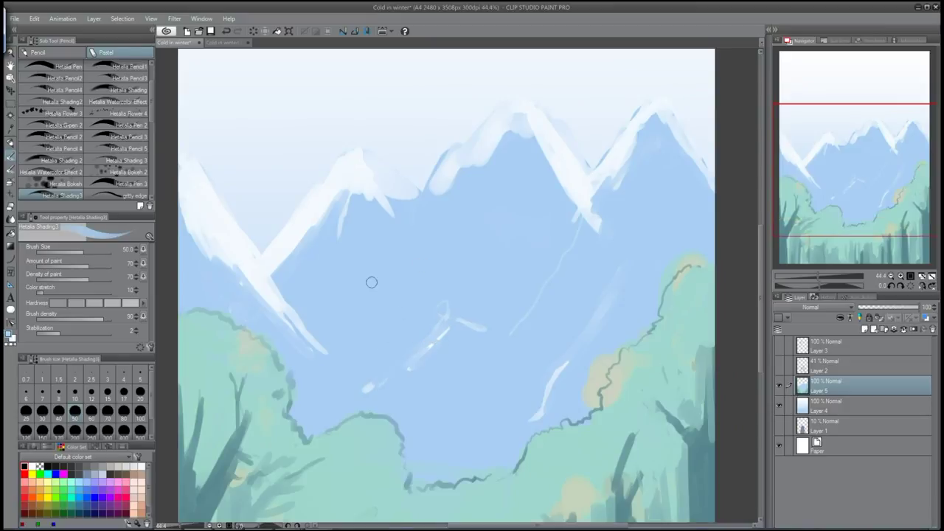
drag(329, 346, 286, 309)
mouse_move(376, 210)
mouse_down()
mouse_move(362, 154)
mouse_move(498, 227)
mouse_up()
drag(428, 203, 605, 298)
Erase the mountain range from the sky with the hard eraser.
scroll(459, 221, down, 1)
scroll(459, 221, down, 1)
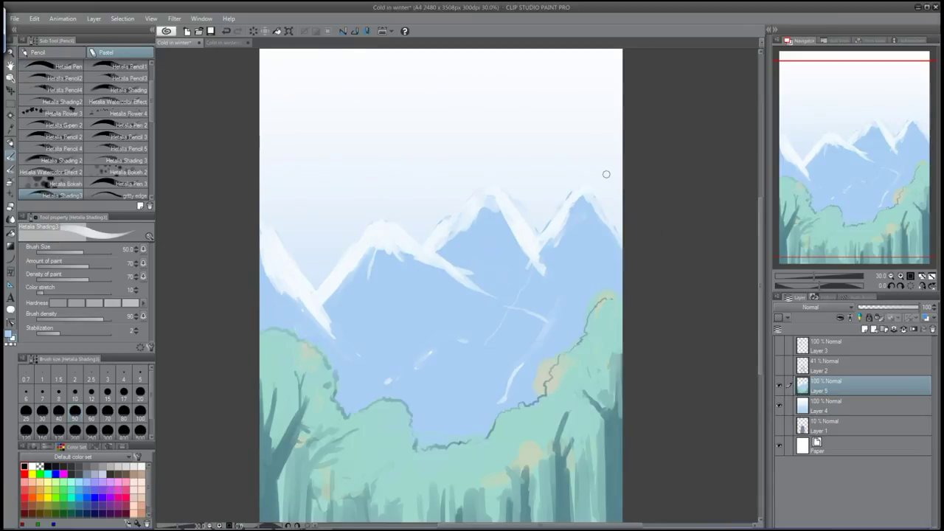
scroll(568, 302, down, 1)
key(e)
mouse_move(354, 221)
mouse_down()
mouse_move(307, 200)
mouse_move(499, 184)
mouse_move(497, 217)
mouse_move(455, 219)
mouse_up()
key(p)
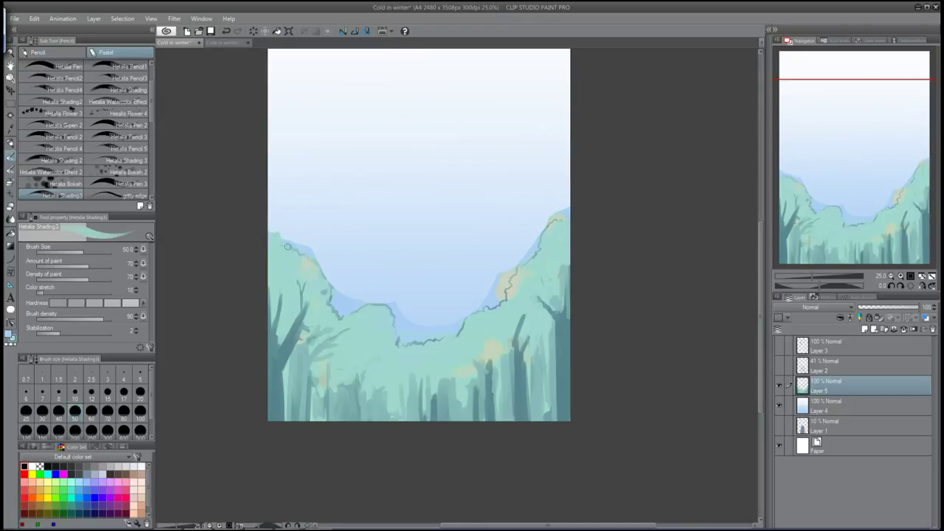
Erase the small peak on the left hill with a large hard eraser.
key(h)
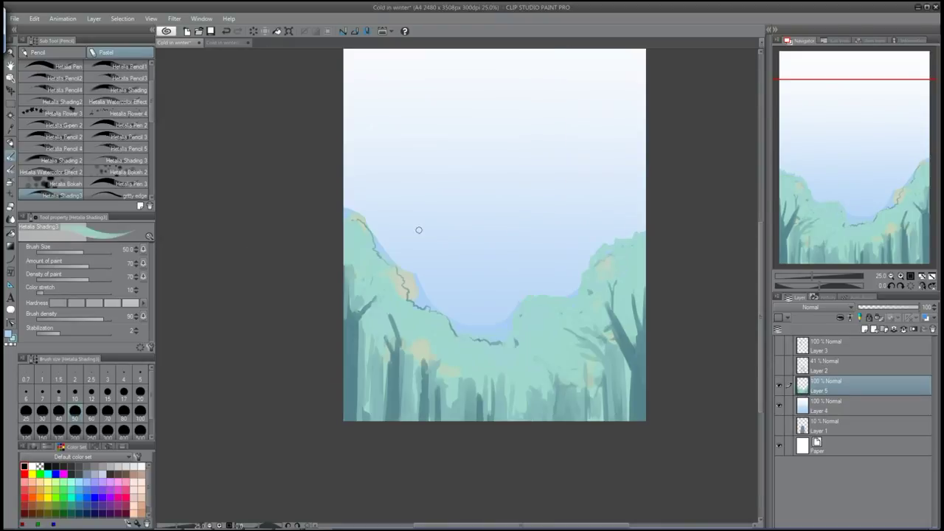
key(e)
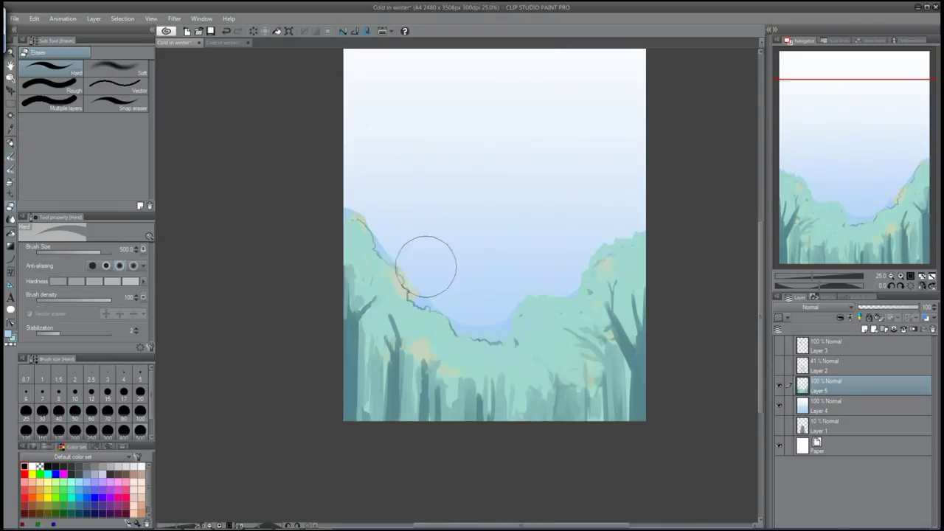
drag(431, 246, 380, 210)
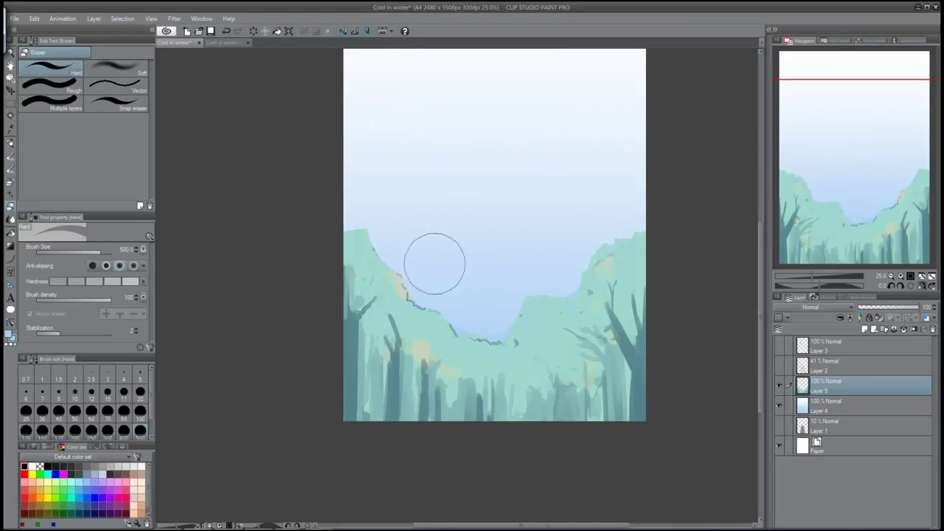
key(p)
Pick a lighter colour and paint a pale rim along the forest ridgeline.
alt+click(359, 303)
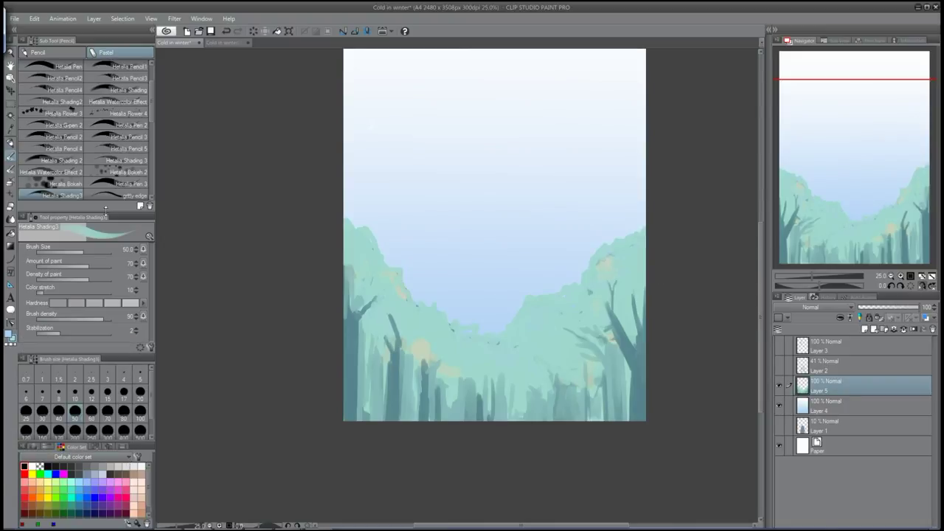
click(9, 336)
key(Escape)
click(9, 336)
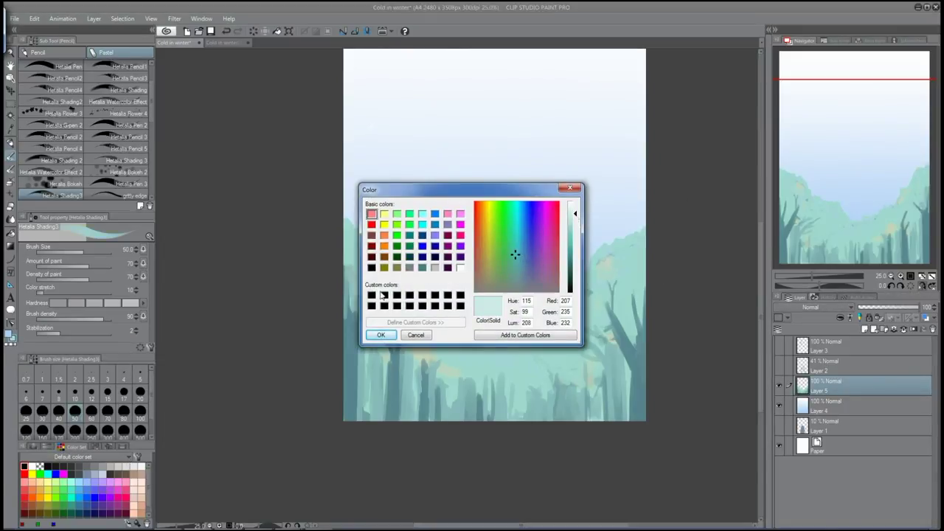
click(381, 333)
drag(616, 225, 530, 307)
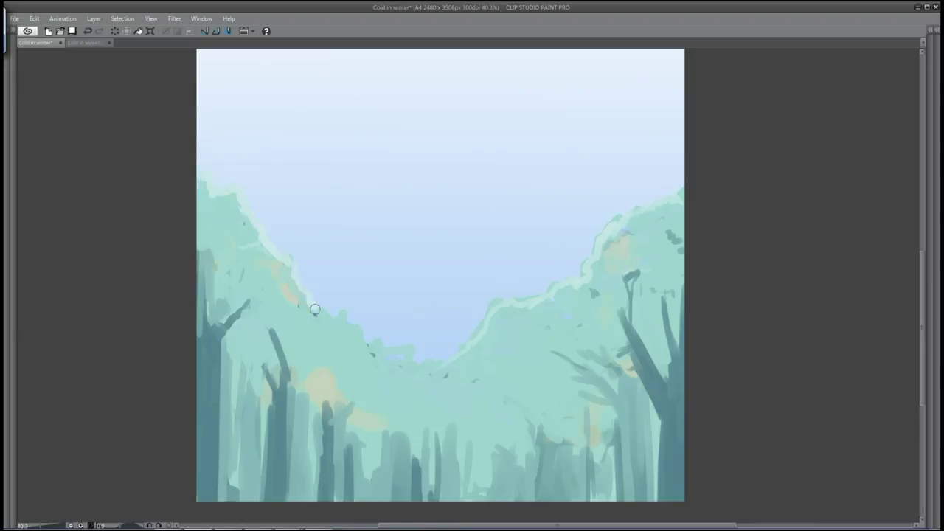
drag(393, 351, 441, 365)
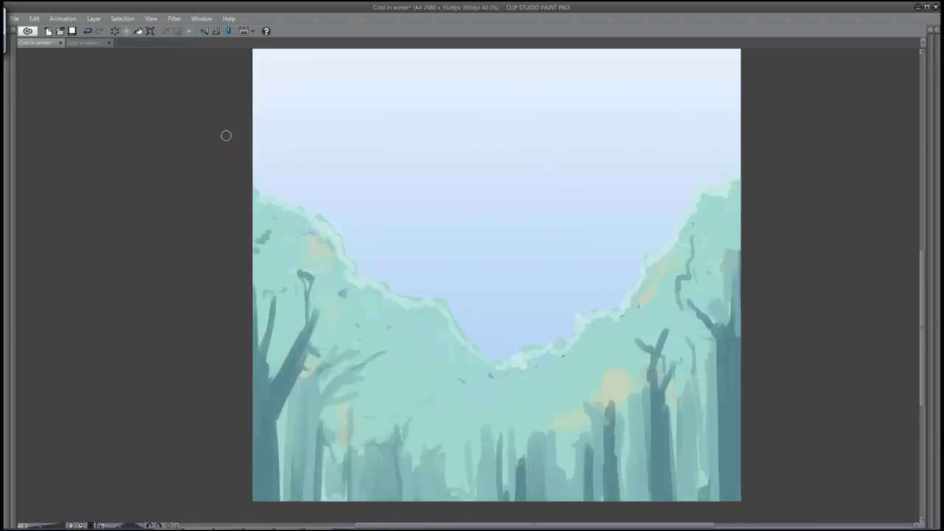
scroll(592, 255, down, 3)
key(Tab)
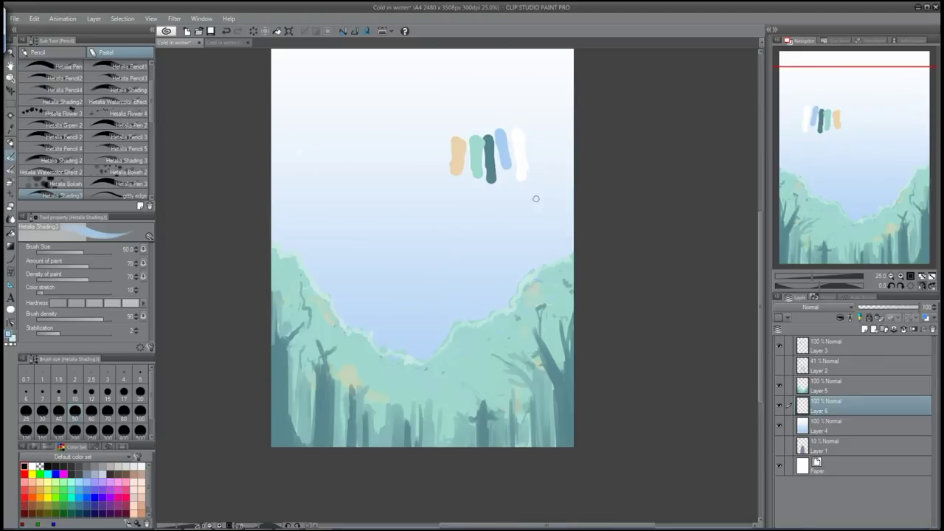
Remove the test swatches and paint a tall and a smaller blue spire behind the tree line.
key(ctrl+z)
key(ctrl+z)
key(ctrl+z)
mouse_move(398, 287)
mouse_down()
mouse_move(358, 308)
mouse_move(418, 347)
mouse_move(385, 335)
mouse_move(381, 308)
mouse_move(487, 303)
mouse_move(487, 186)
mouse_move(516, 320)
mouse_move(486, 192)
mouse_up()
key(h)
key(h)
mouse_move(497, 144)
mouse_down()
mouse_move(489, 282)
mouse_move(537, 268)
mouse_up()
mouse_move(466, 271)
mouse_down()
mouse_move(418, 222)
mouse_move(424, 197)
mouse_move(415, 274)
mouse_move(468, 278)
mouse_up()
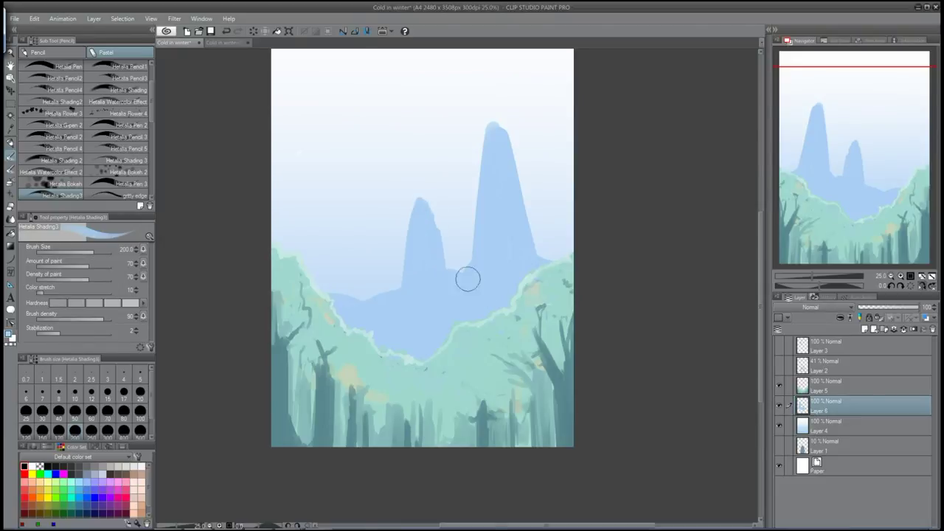
Cap both spires with white snow at brush size 100 and add a small valley snow patch.
key(ctrl+plus)
key(Tab)
mouse_move(457, 185)
mouse_down()
mouse_move(465, 118)
mouse_move(461, 141)
mouse_move(474, 145)
mouse_move(473, 102)
mouse_up()
key(Tab)
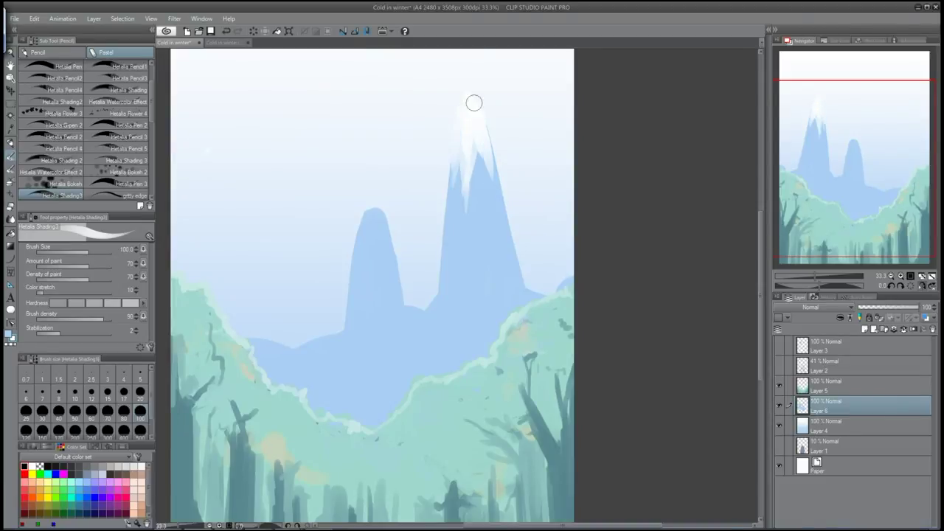
drag(478, 138, 500, 176)
drag(368, 215, 377, 229)
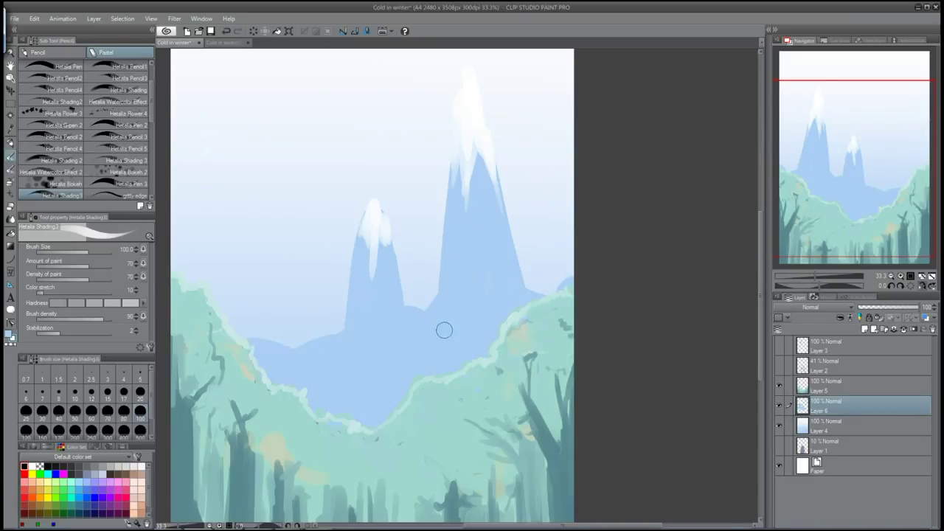
drag(316, 251, 344, 301)
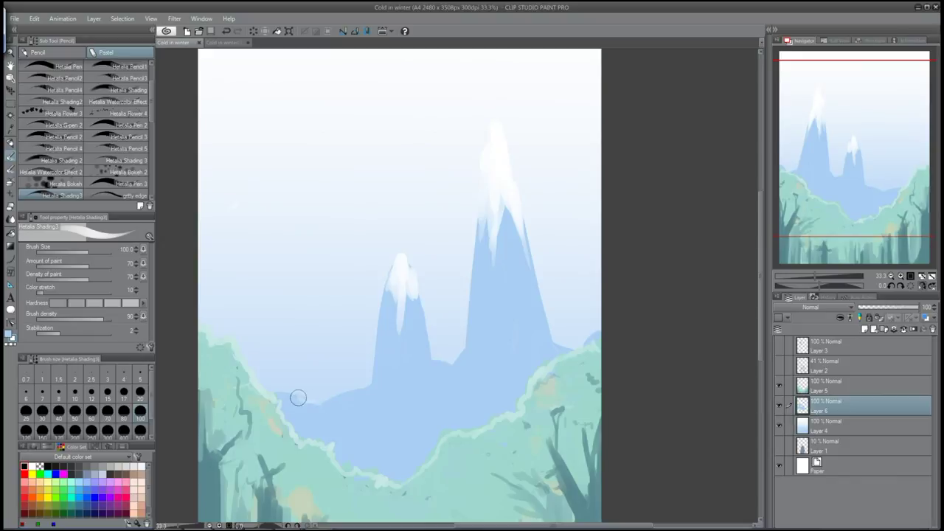
drag(366, 387, 378, 380)
click(866, 329)
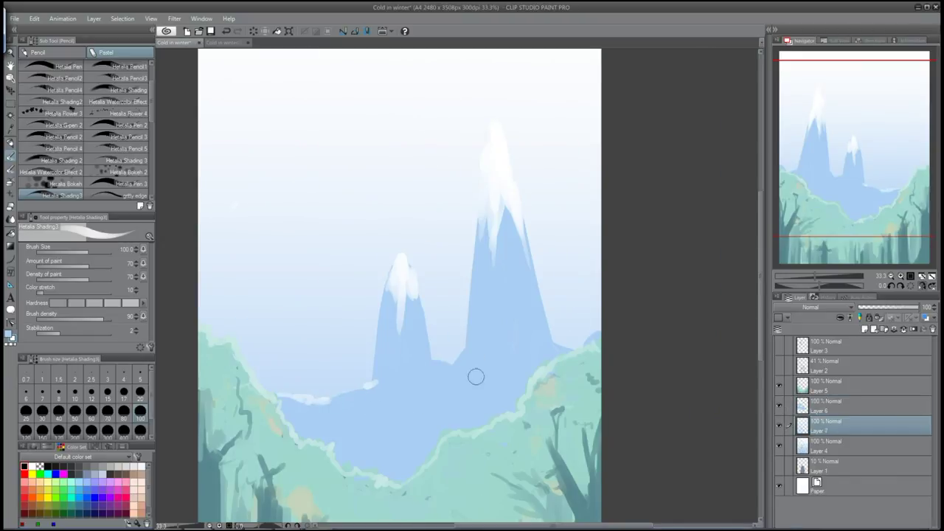
Paint a distant mountain behind the left hills on Layer 7 and lower its opacity to 47%.
drag(233, 345, 341, 389)
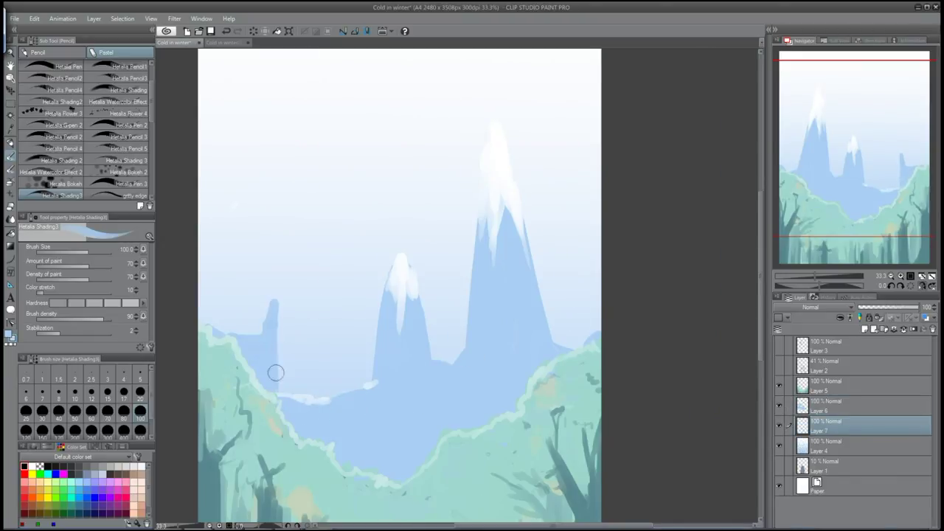
click(894, 308)
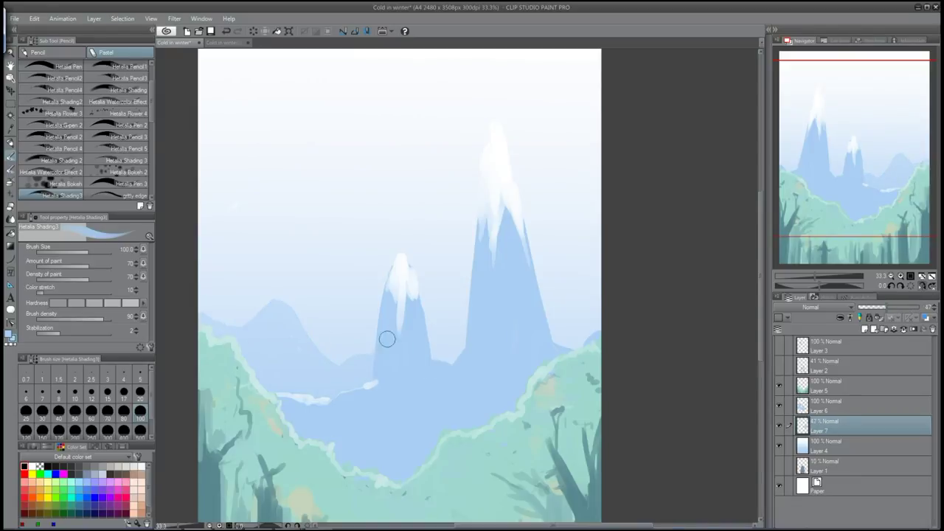
scroll(591, 219, down, 2)
scroll(591, 219, up, 2)
click(826, 405)
Spray soft valley mist with the airbrush at density 25 on a new Layer 8 with reduced opacity.
key(b)
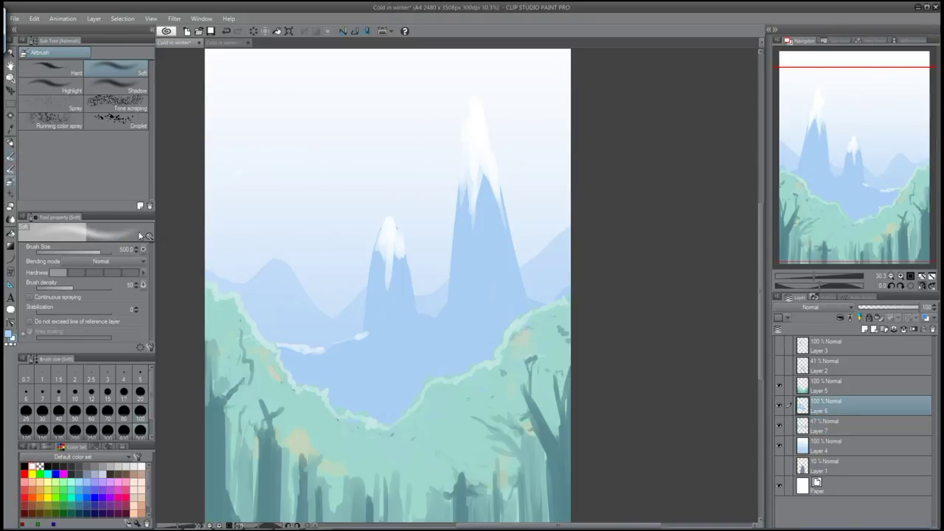
click(58, 289)
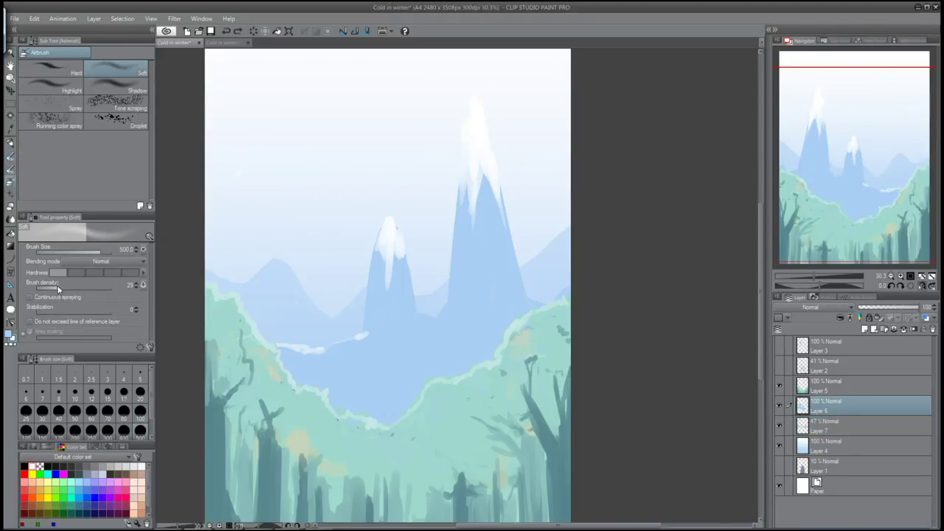
mouse_move(369, 327)
mouse_down()
mouse_move(459, 305)
mouse_move(531, 317)
mouse_move(337, 333)
mouse_up()
key(ctrl+z)
key(ctrl+z)
key(ctrl+z)
key(ctrl+shift+n)
drag(293, 314, 543, 354)
drag(892, 307, 877, 307)
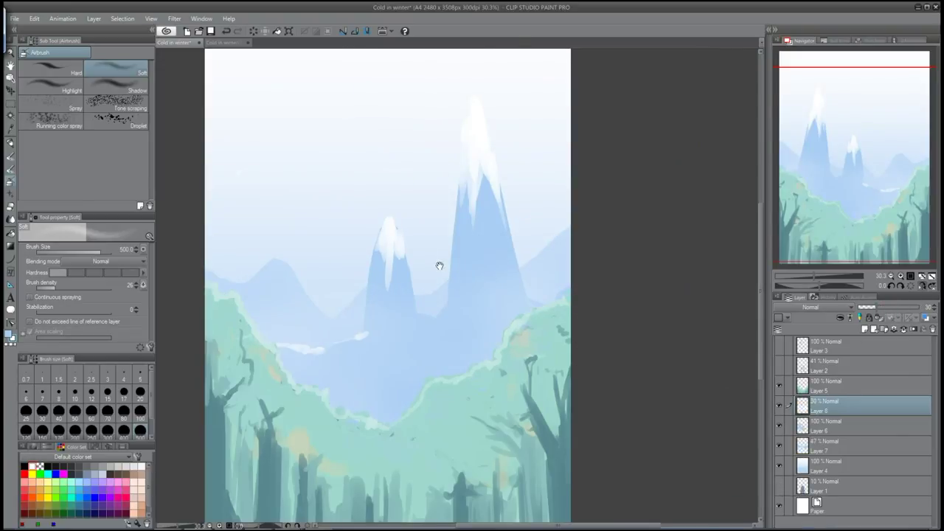
drag(560, 270, 606, 320)
On a new layer, paint pale vertical highlights on the left foreground trunks.
mouse_move(557, 341)
mouse_down()
mouse_move(560, 112)
mouse_move(527, 182)
mouse_up()
click(865, 329)
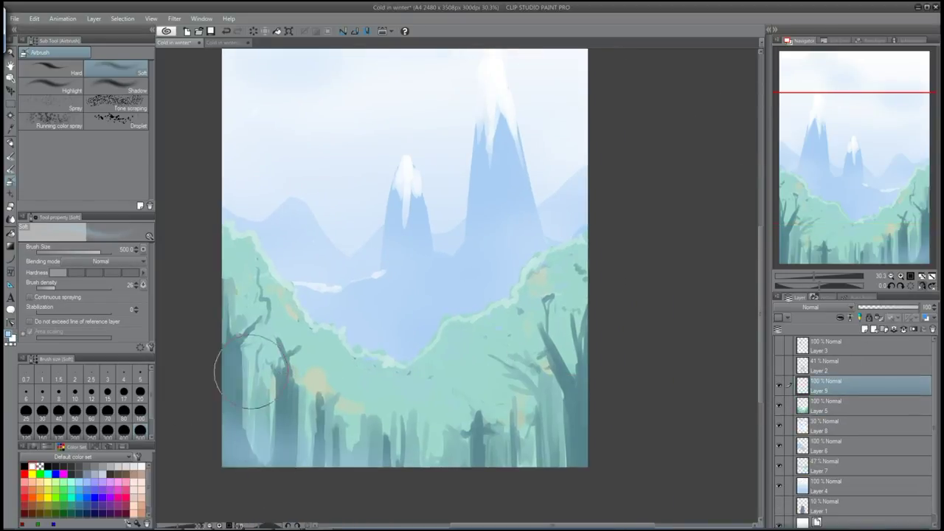
click(10, 171)
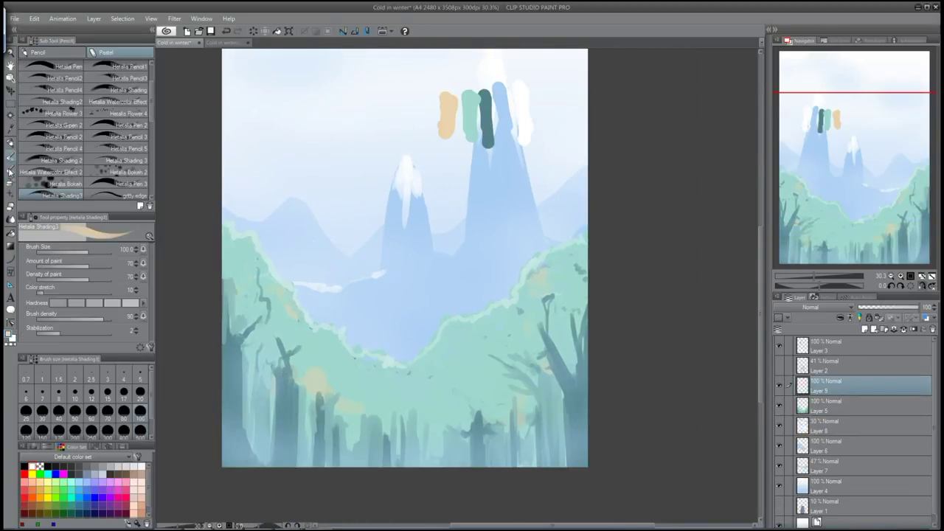
key(Tab)
scroll(369, 296, up, 3)
key(Tab)
key(Tab)
drag(215, 232, 219, 158)
drag(190, 244, 190, 453)
key(h)
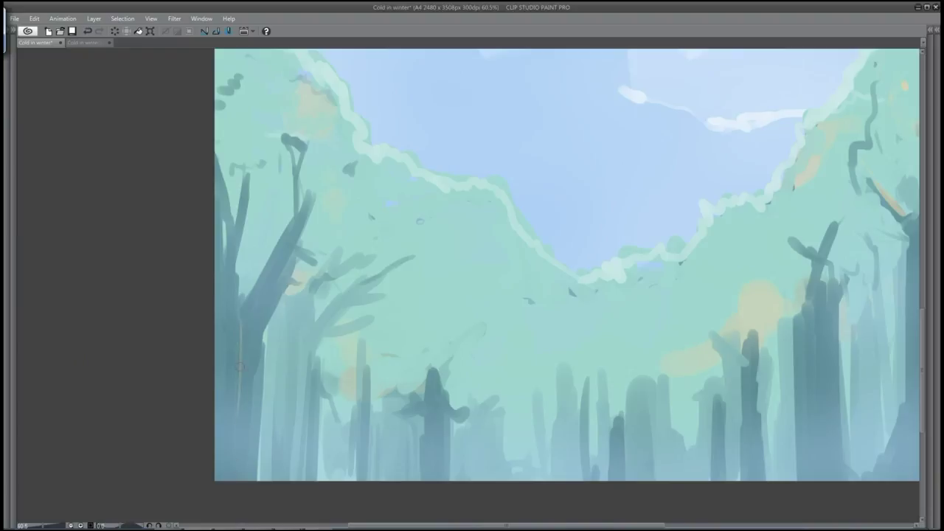
drag(240, 332, 241, 461)
scroll(292, 159, down, 3)
key(Tab)
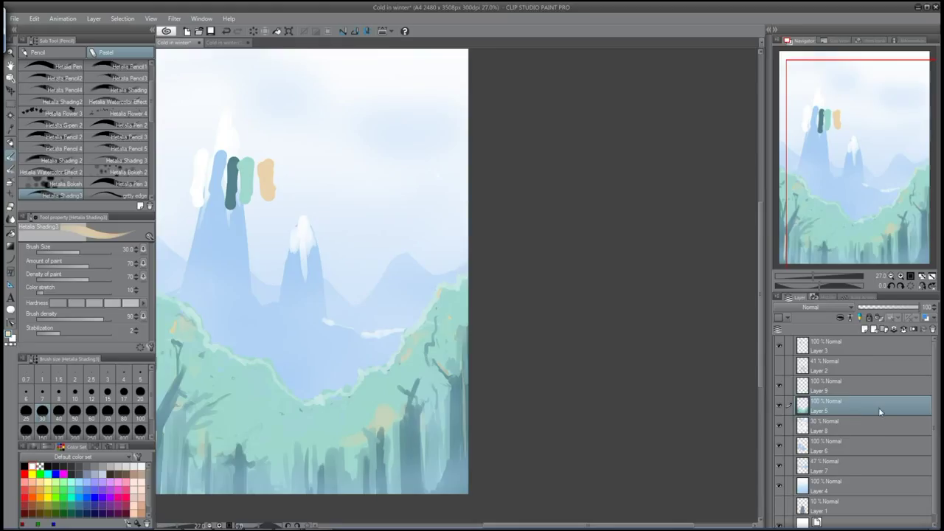
Add Layer 10 and fill the whole page with a tan-to-white gradient.
key(ctrl+shift+n)
key(g)
drag(374, 165, 374, 350)
drag(384, 442, 383, 74)
Set the Layer 10 gradient to Overlay blending at about 7% opacity, and add Layer 11.
click(815, 307)
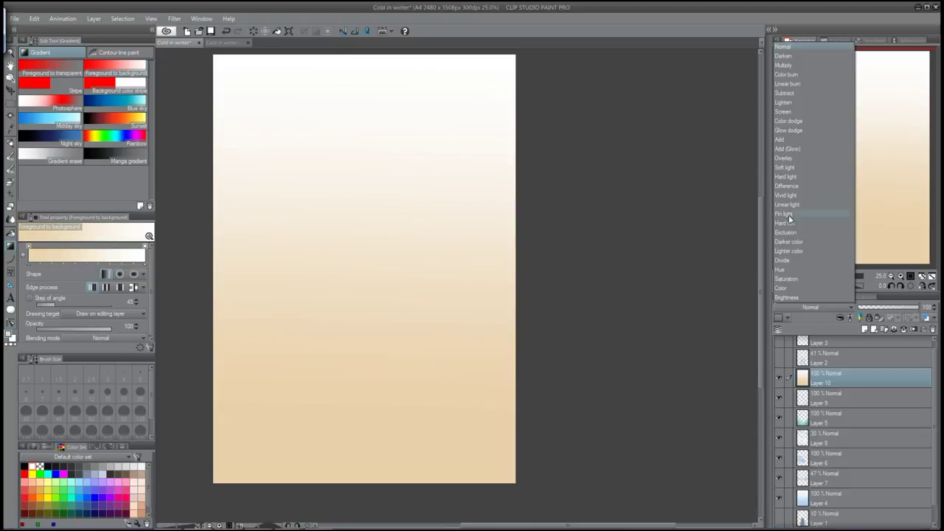
click(783, 158)
drag(928, 307, 869, 308)
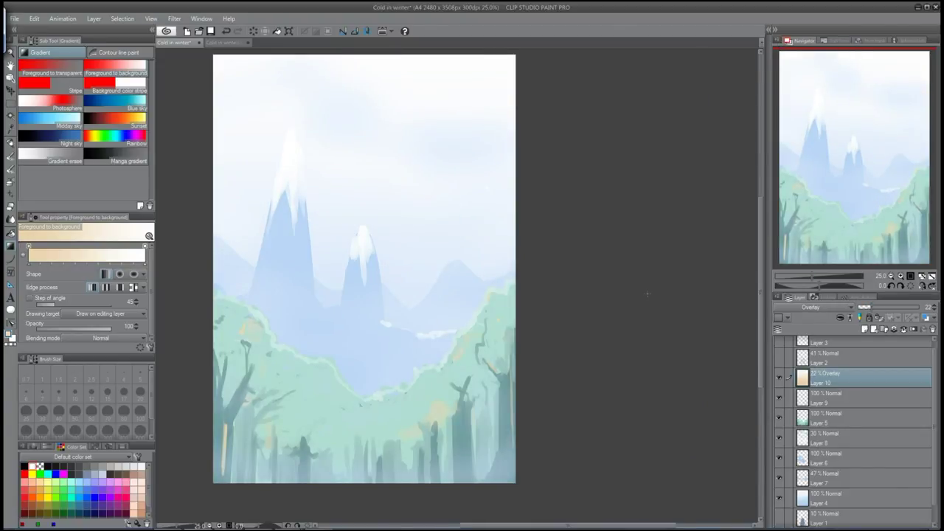
key(ctrl+0)
drag(890, 302, 860, 308)
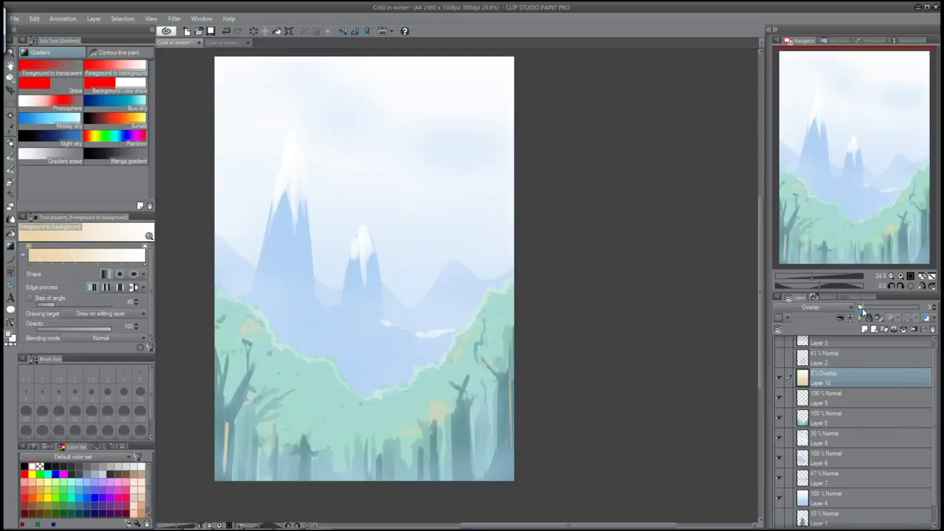
click(832, 516)
key(ctrl+shift+n)
Spray white speckles over the mountains with the airbrush, then undo the stroke.
key(b)
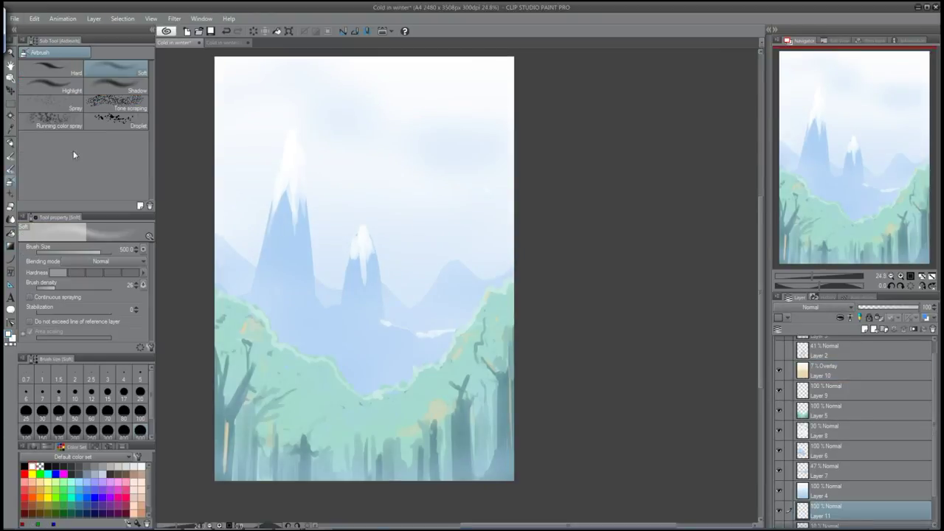
scroll(280, 221, up, 2)
scroll(274, 213, up, 3)
drag(194, 164, 341, 295)
drag(832, 509, 832, 369)
key(ctrl+z)
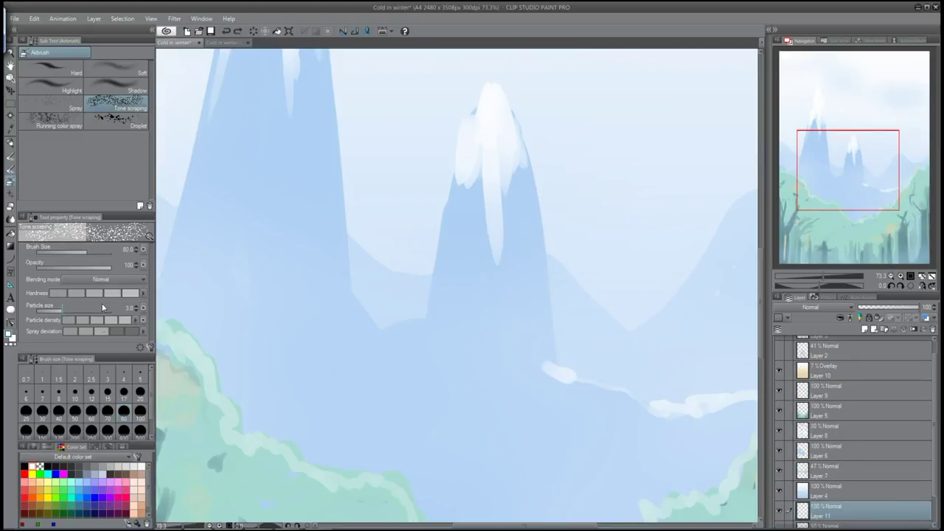
key(ctrl+y)
key(ctrl+y)
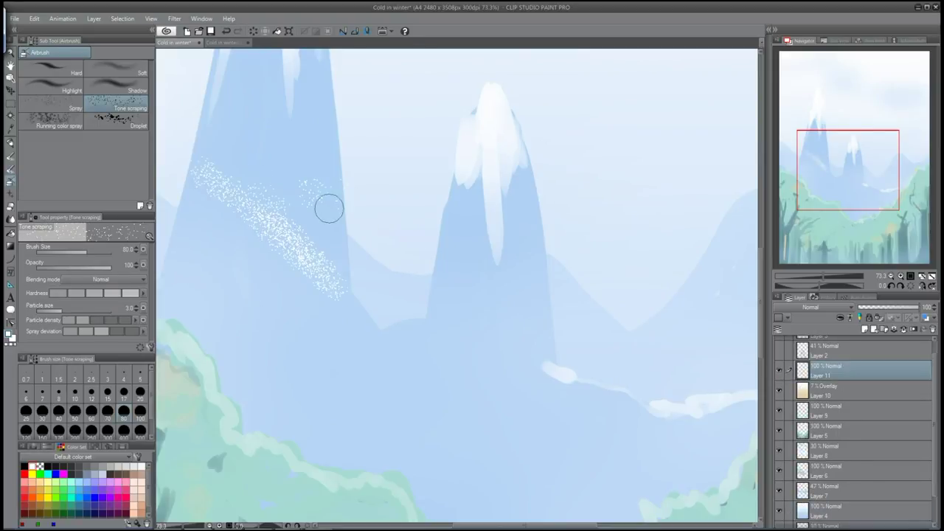
key(ctrl+z)
Enlarge the airbrush to about 310, zoom out, and bring up the Save Duplicate formats.
click(96, 252)
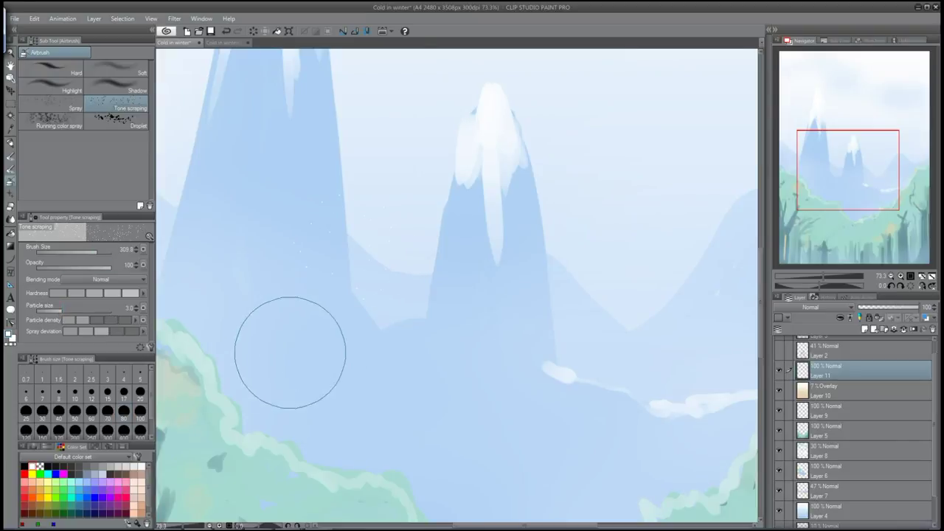
scroll(346, 341, down, 2)
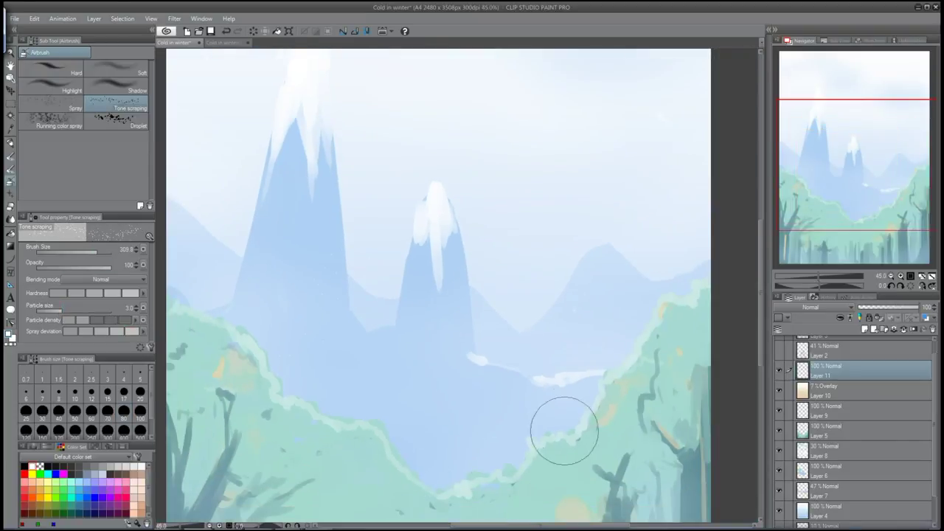
scroll(493, 308, down, 1)
scroll(457, 459, down, 1)
scroll(615, 179, down, 1)
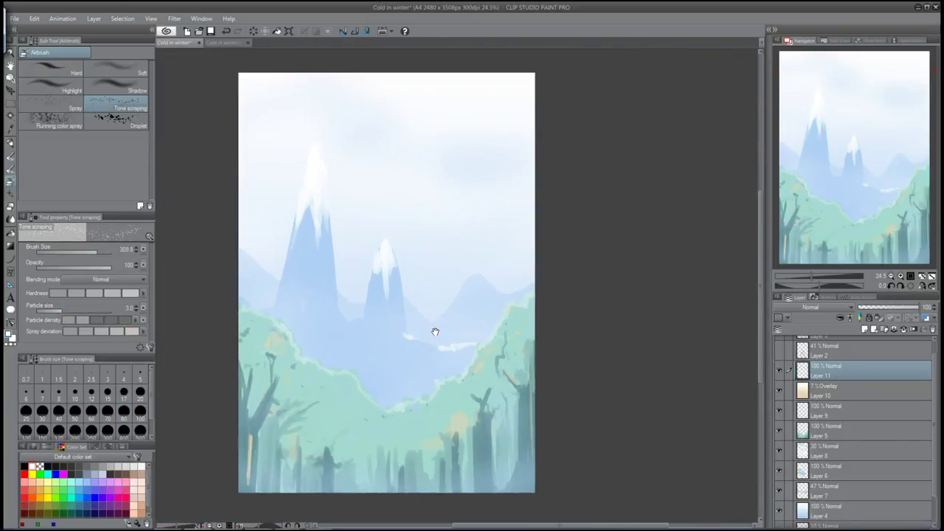
click(15, 19)
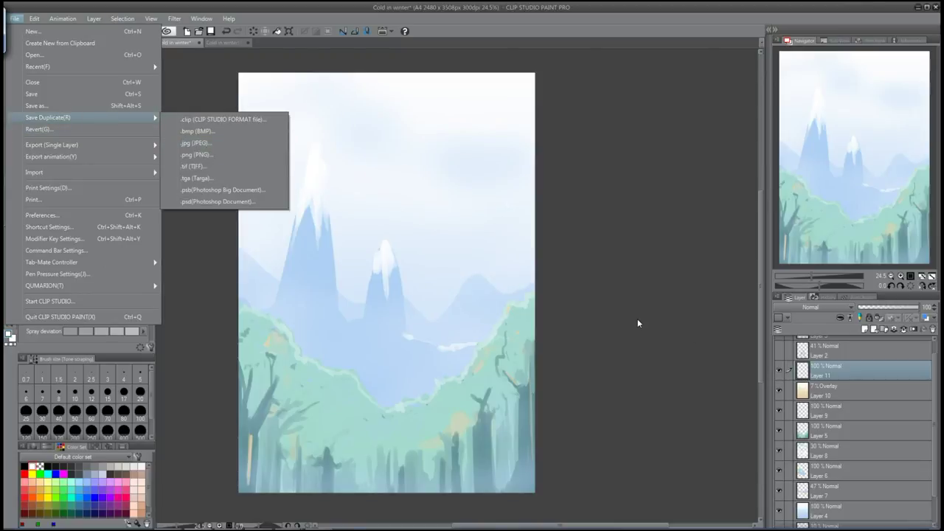
Fill the gaps below the Layer 7 ridge and hide every layer except the gradient.
click(779, 431)
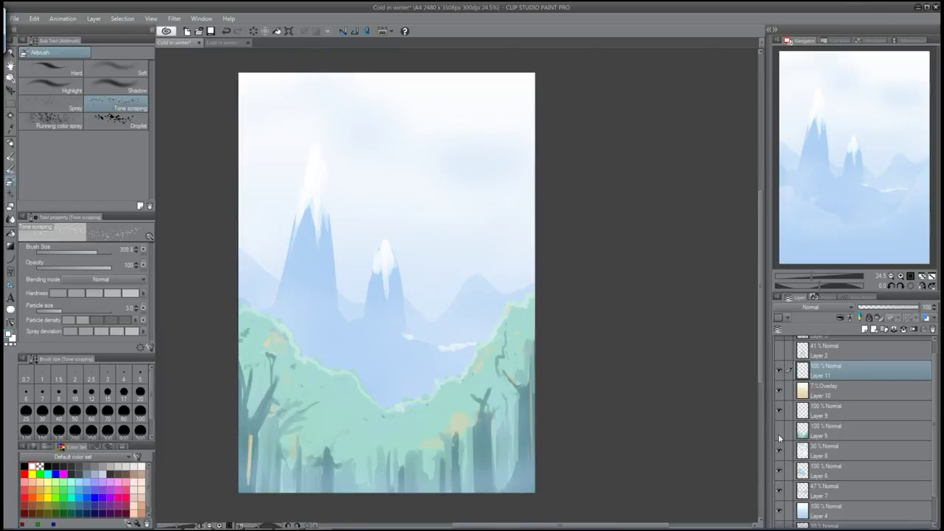
click(779, 391)
click(779, 450)
click(779, 470)
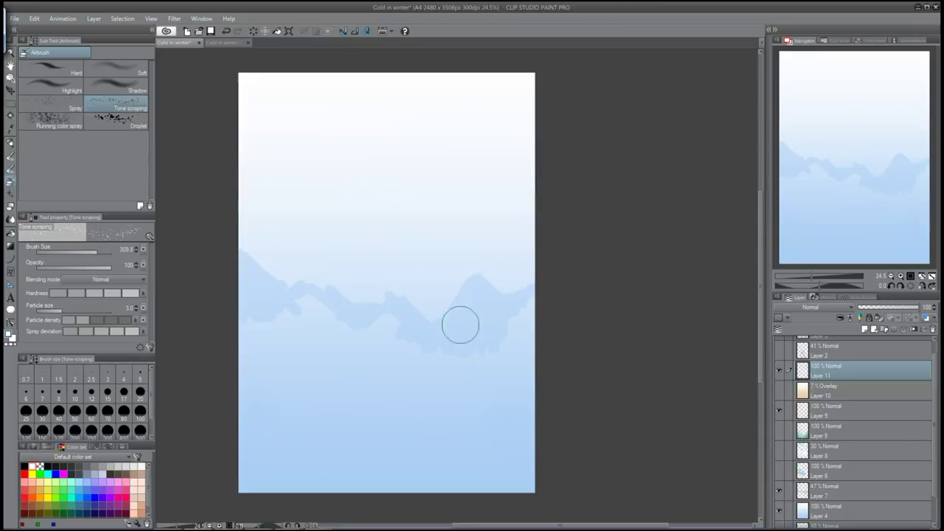
ctrl+shift+click(428, 332)
click(12, 144)
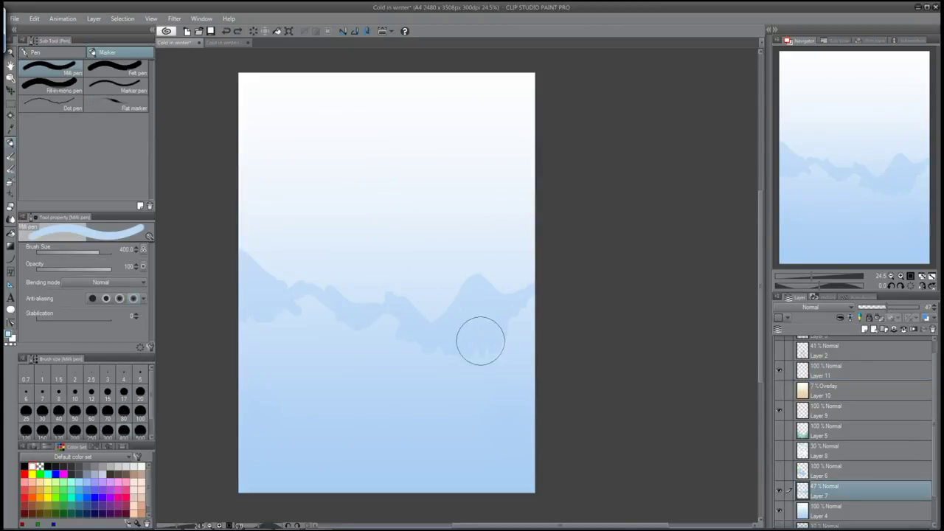
drag(421, 344, 415, 394)
click(779, 491)
Save the gradient as a PNG duplicate into a new Desktop folder named BG.
click(779, 492)
click(14, 18)
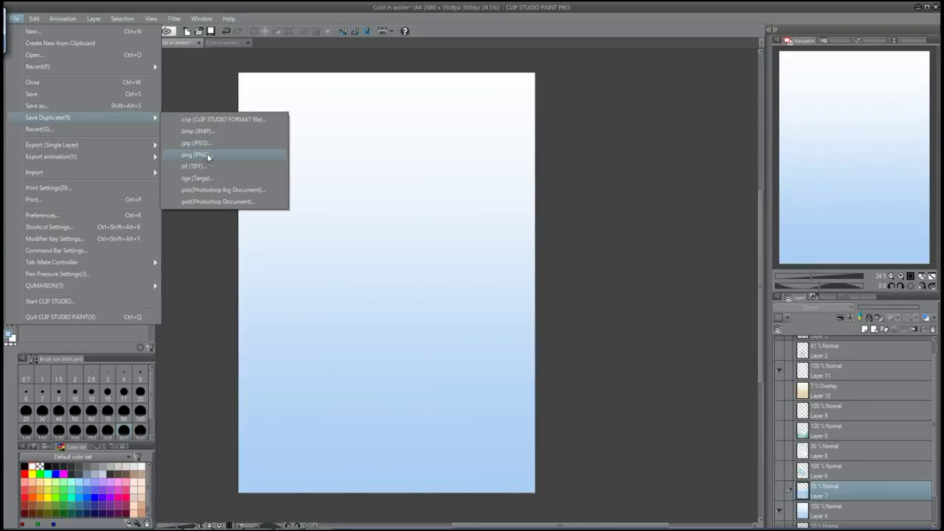
click(210, 156)
click(42, 78)
click(74, 40)
text(BG)
key(Return)
double_click(227, 194)
key(Return)
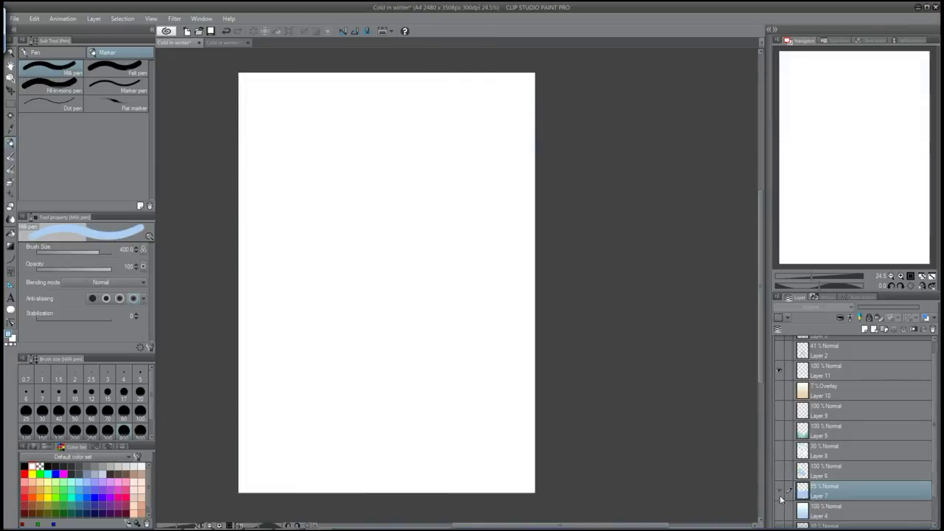
Save the mountains as a PNG duplicate into the BG folder.
click(14, 18)
click(210, 156)
click(42, 78)
double_click(280, 152)
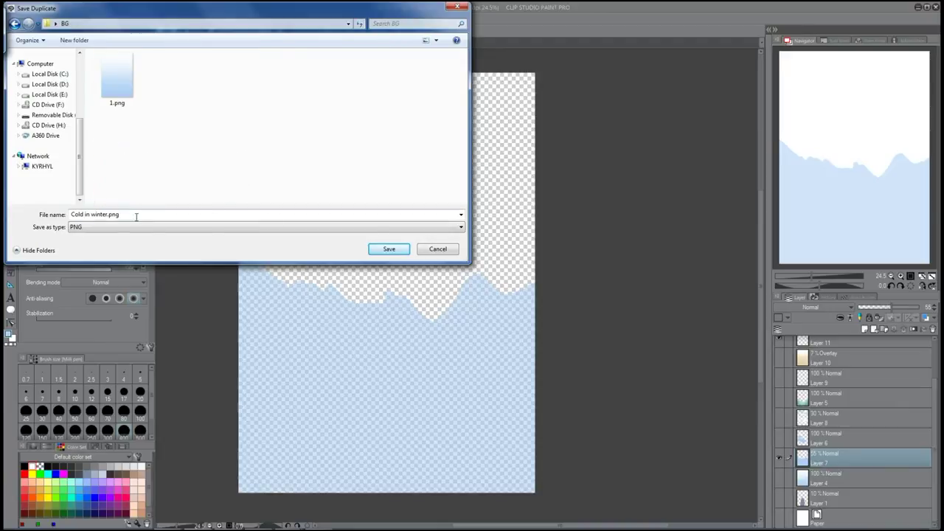
key(Return)
Start saving the project file to the Desktop, then cancel without saving.
click(14, 18)
click(48, 107)
click(42, 78)
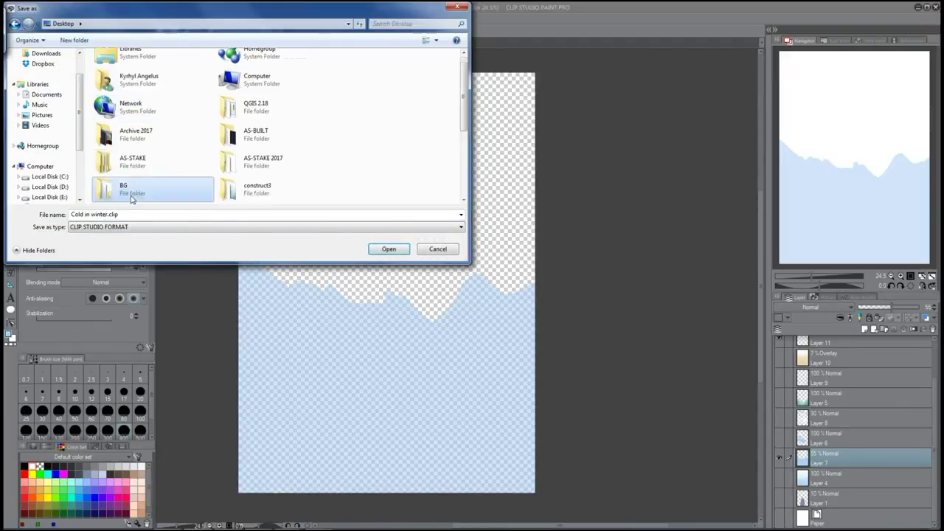
key(Escape)
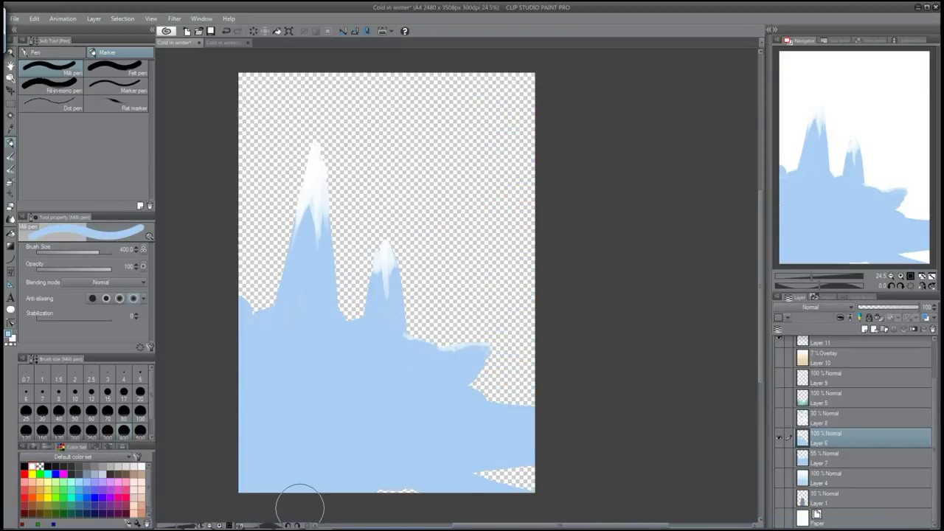
Fill the bottom-right mountain gaps with blue, export the mountain layer as PNG, then hide it.
mouse_move(394, 426)
mouse_down()
mouse_move(510, 376)
mouse_move(544, 337)
mouse_up()
click(14, 18)
click(221, 142)
click(386, 246)
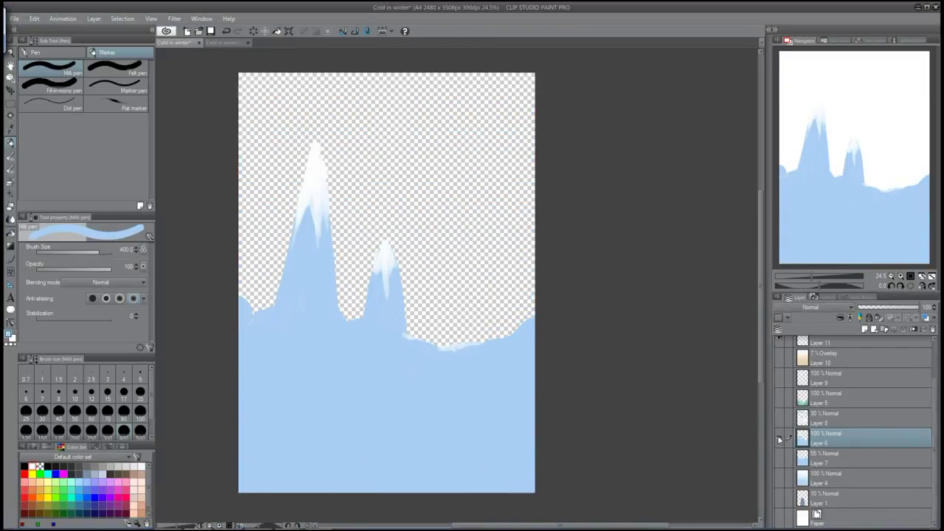
click(779, 438)
Export the cloud layer as PNG, then hide it.
click(14, 18)
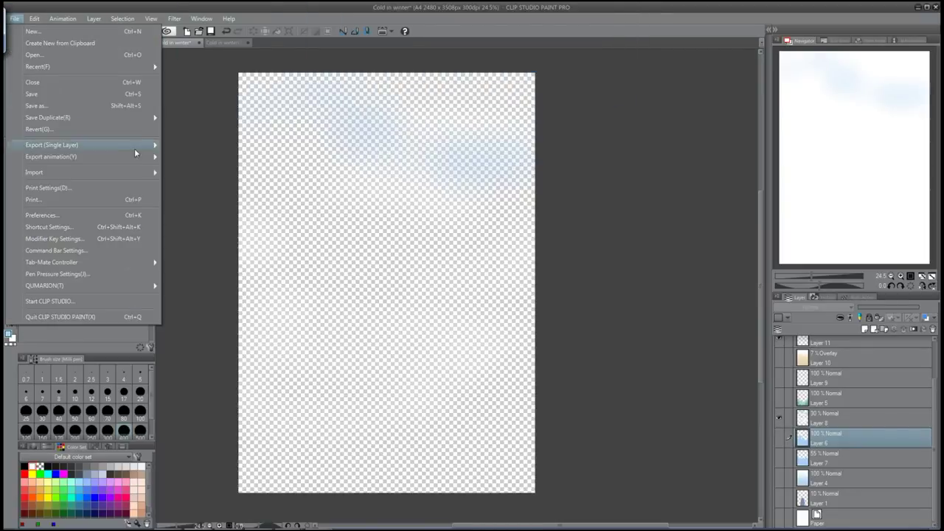
click(222, 148)
click(386, 248)
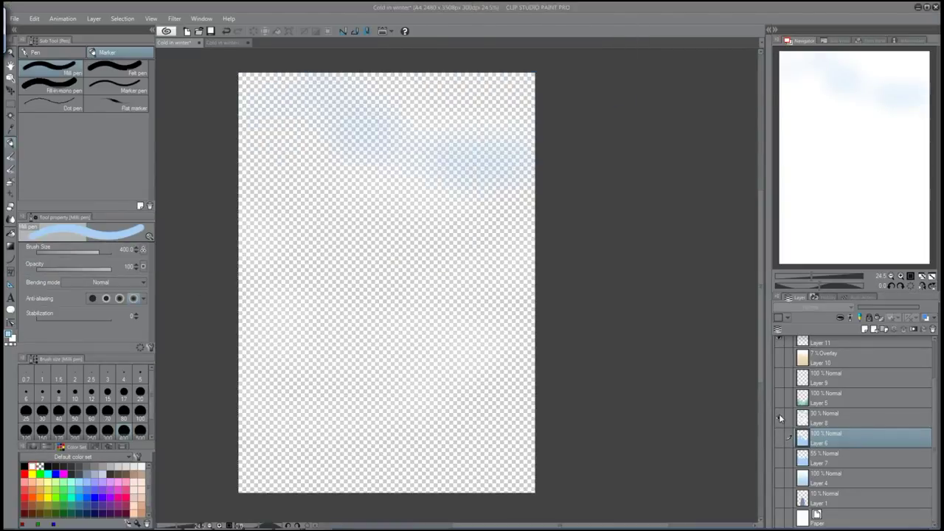
click(779, 418)
Show the forest layer and save it as a PNG copy named 5.
click(779, 398)
click(14, 17)
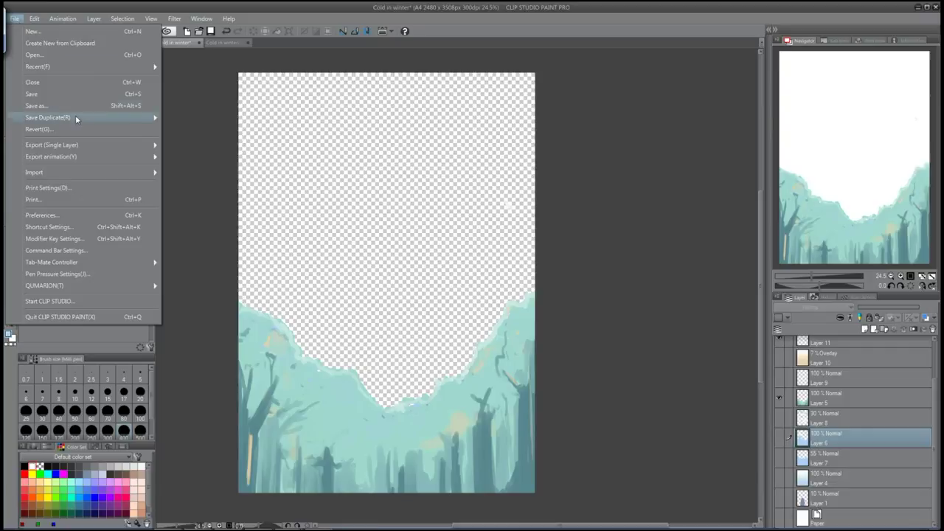
click(192, 141)
text(5)
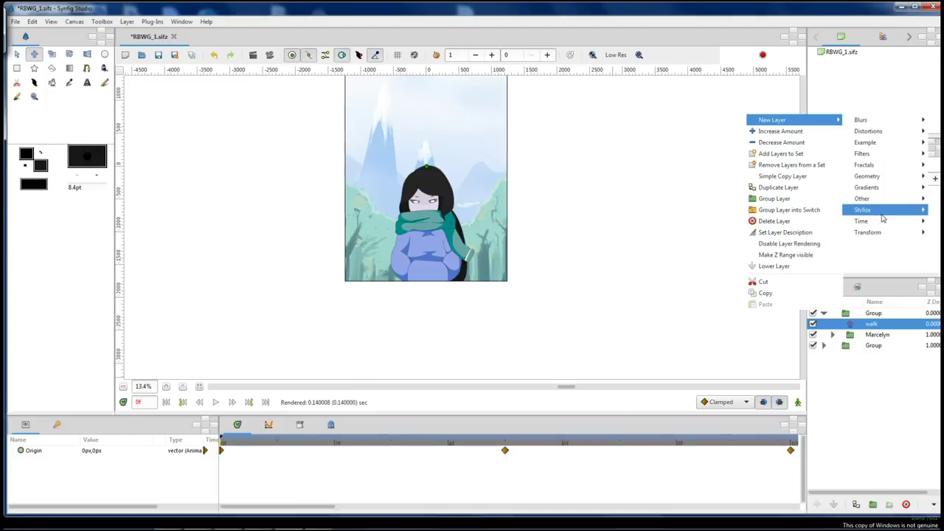
Add a Time Loop layer and select the 2.png background image.
click(807, 237)
click(851, 356)
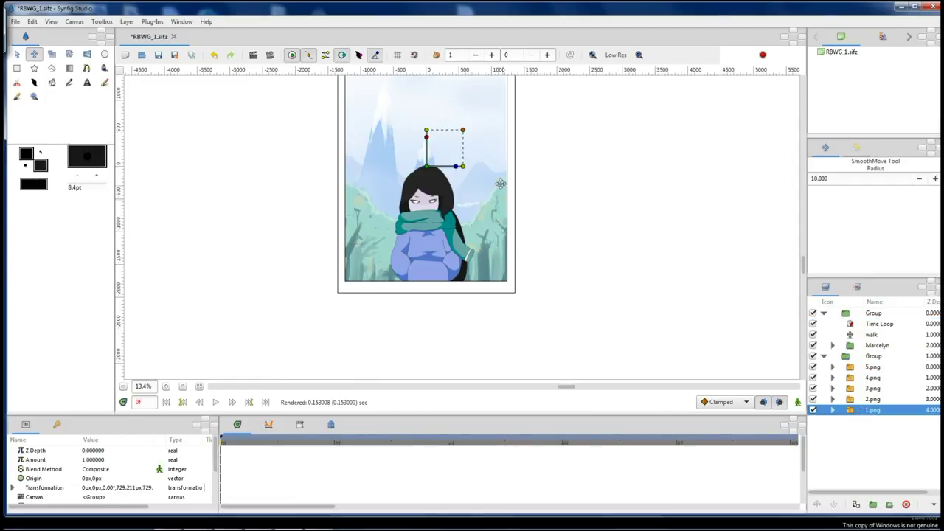
click(873, 399)
scroll(641, 445, up, 2)
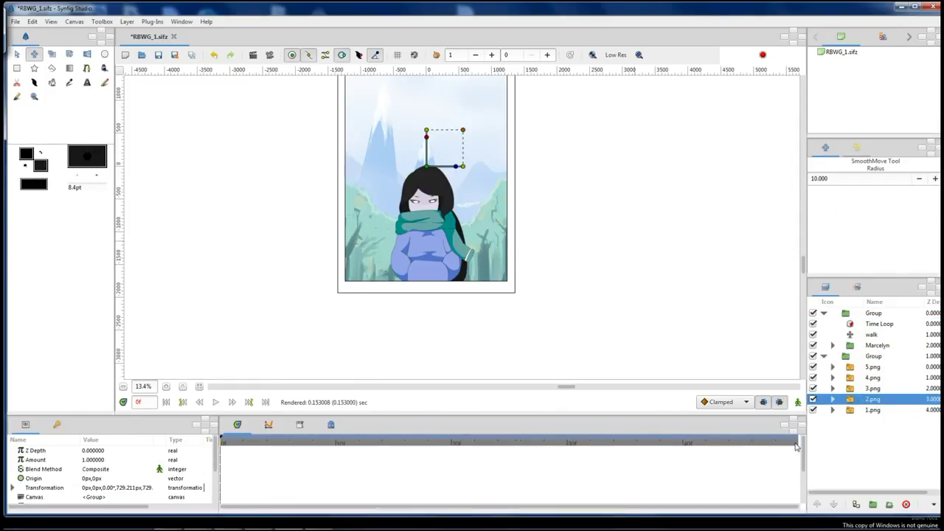
Inspect the 2.png, 3.png and 4.png layers at frame 50, then open Preview settings.
click(796, 443)
click(798, 402)
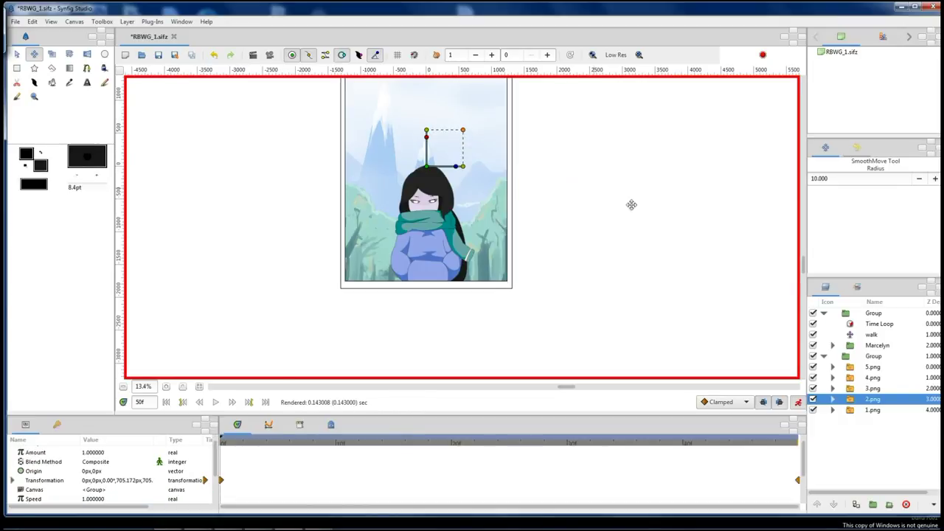
key(Up)
key(Up)
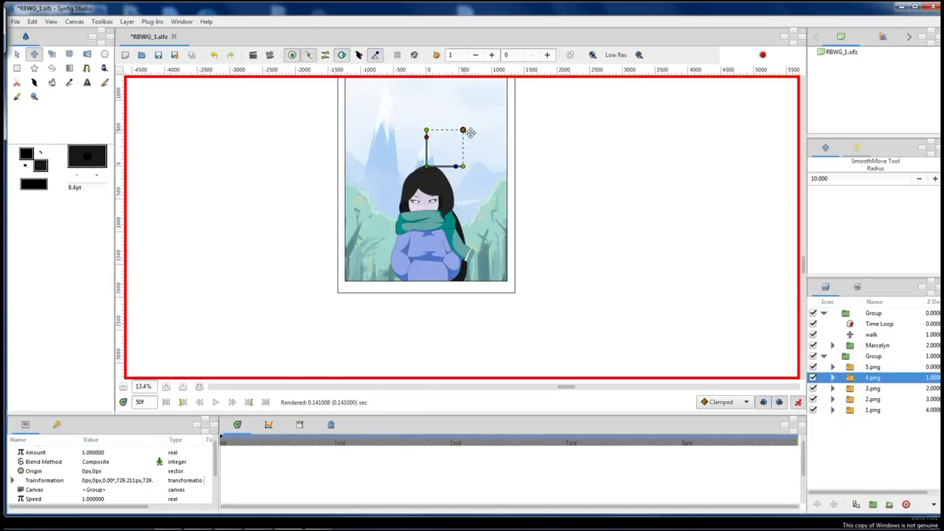
key(Up)
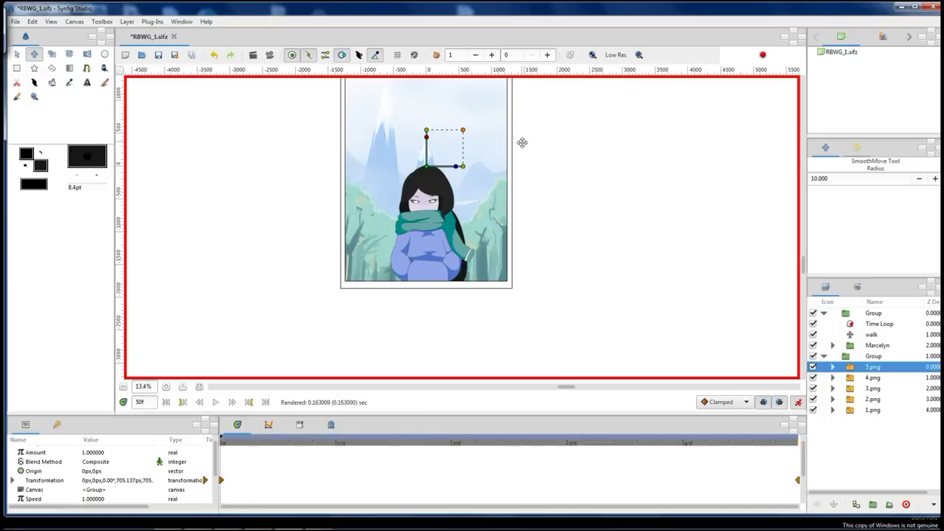
click(797, 402)
click(824, 357)
click(269, 55)
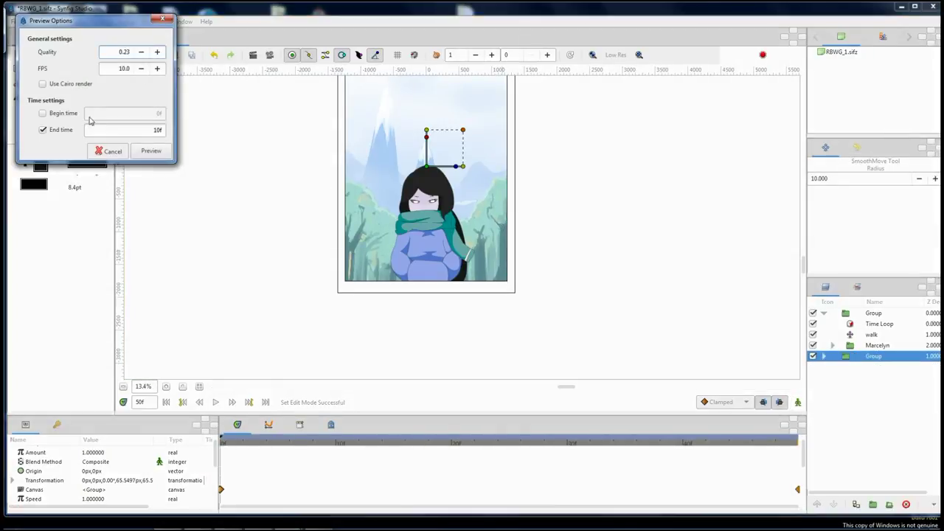
Render the preview, play it full screen, then select the 3.png background layer.
click(150, 150)
double_click(333, 17)
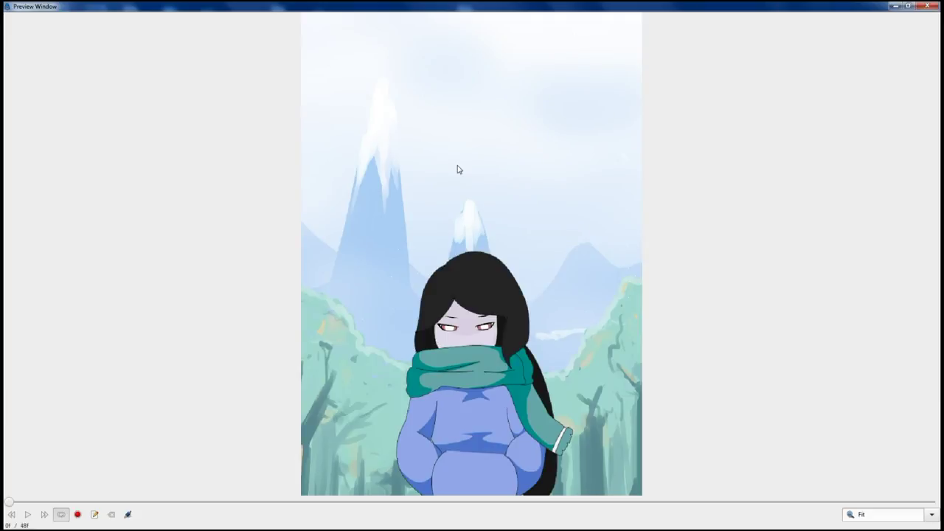
click(39, 515)
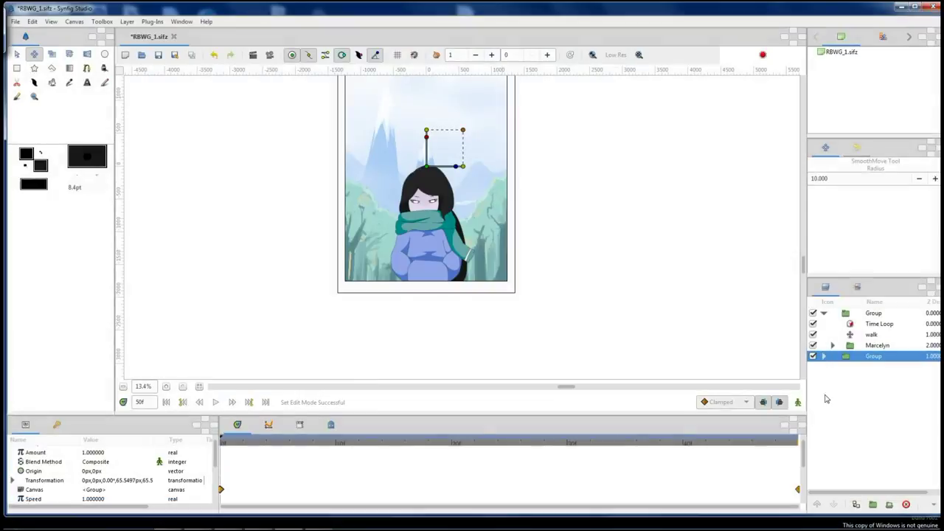
click(824, 357)
click(830, 377)
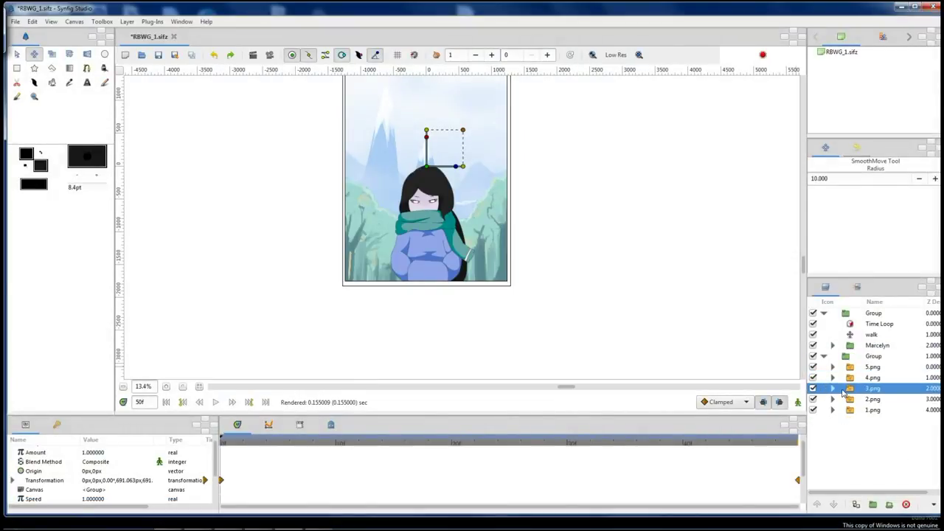
Draw a small white circle in the sky with the Circle tool.
click(812, 410)
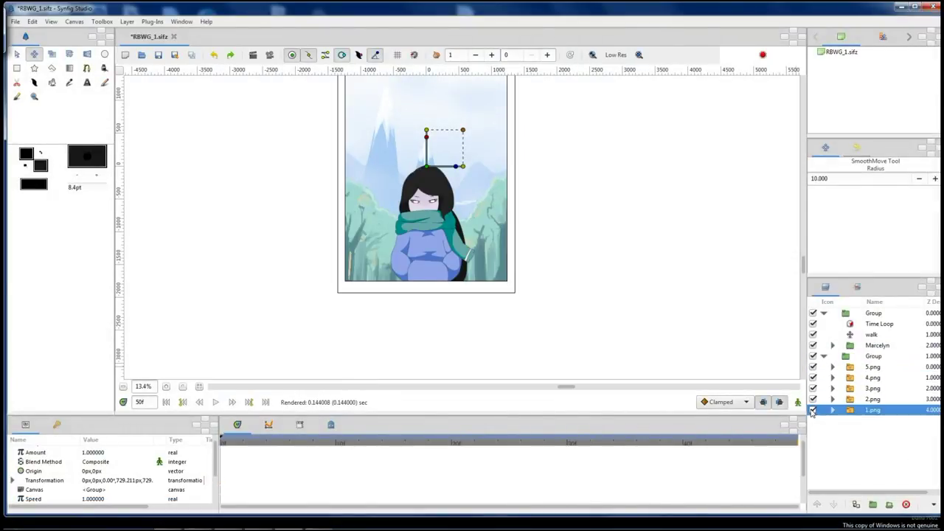
click(824, 356)
scroll(375, 194, up, 3)
scroll(376, 194, up, 1)
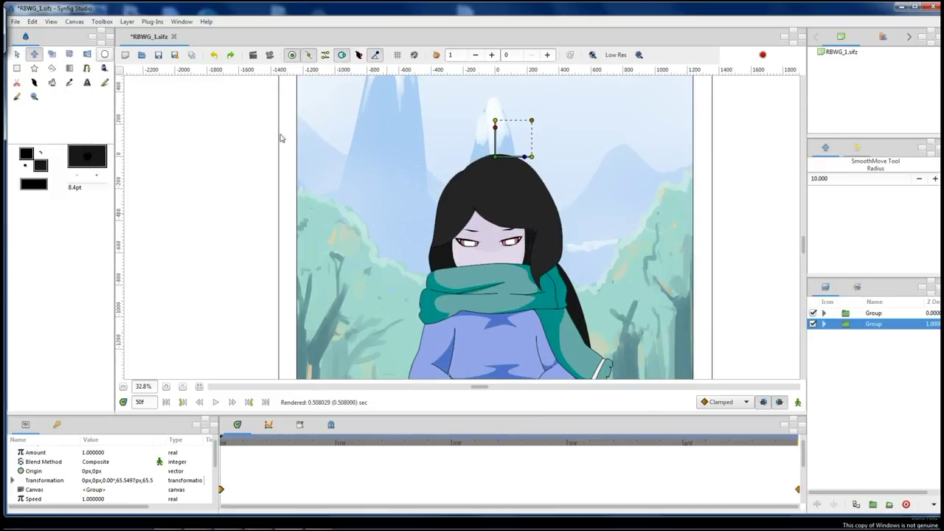
key(alt+c)
click(881, 37)
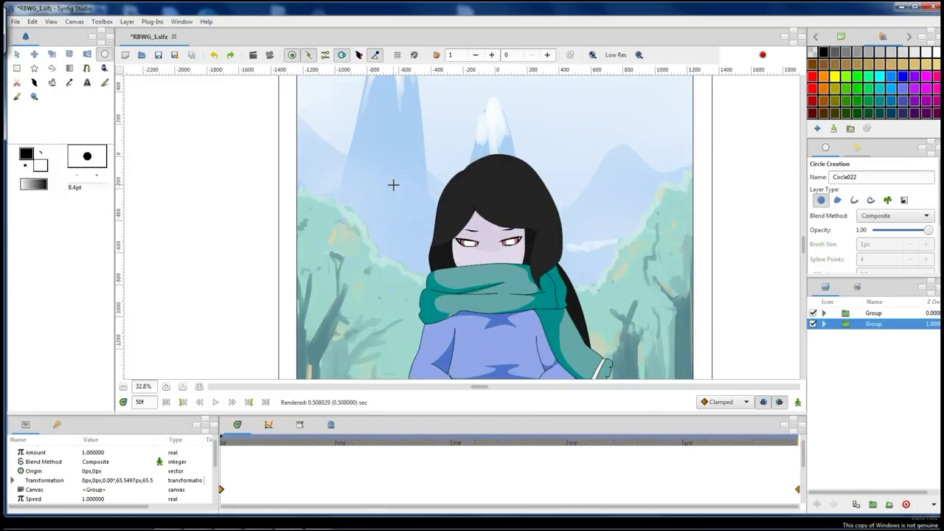
drag(368, 172, 371, 174)
Group and duplicate the circle, then add a Blur layer above the circles.
scroll(369, 177, up, 4)
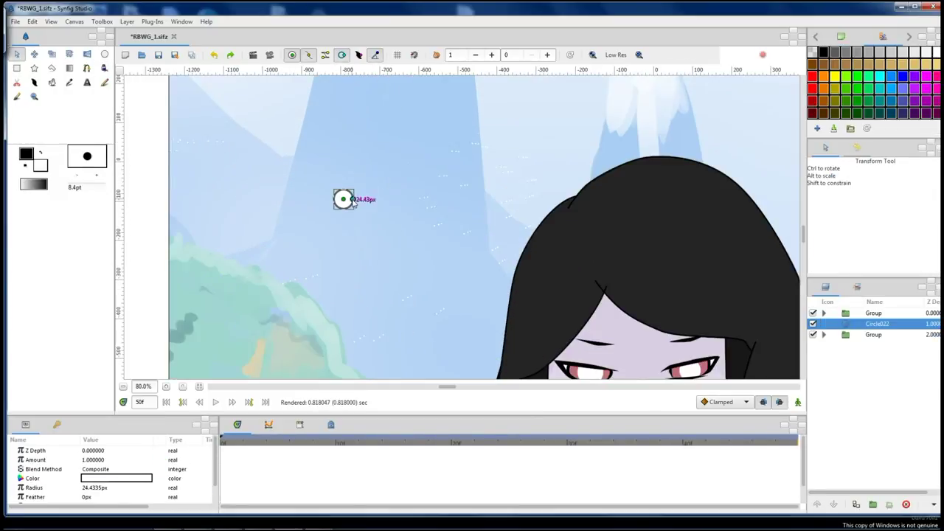
click(873, 505)
click(824, 324)
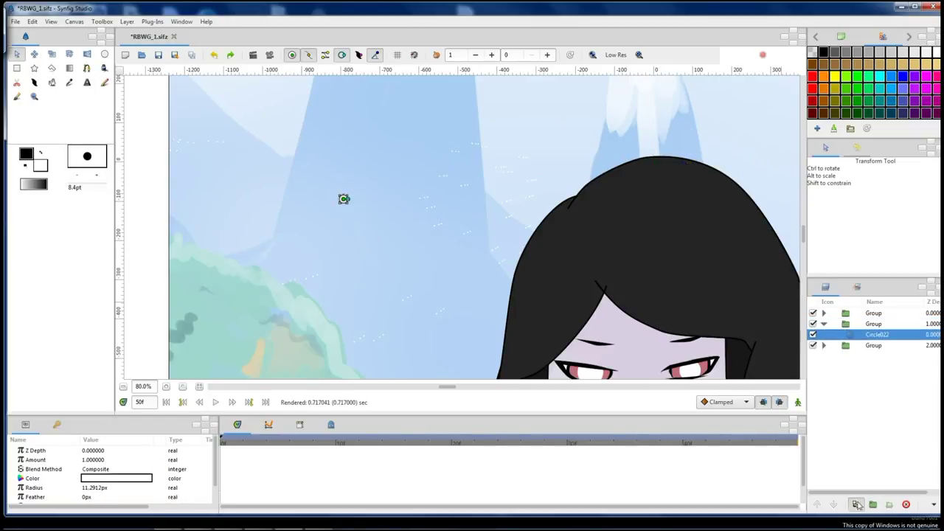
click(855, 505)
click(832, 334)
right_click(853, 348)
click(904, 152)
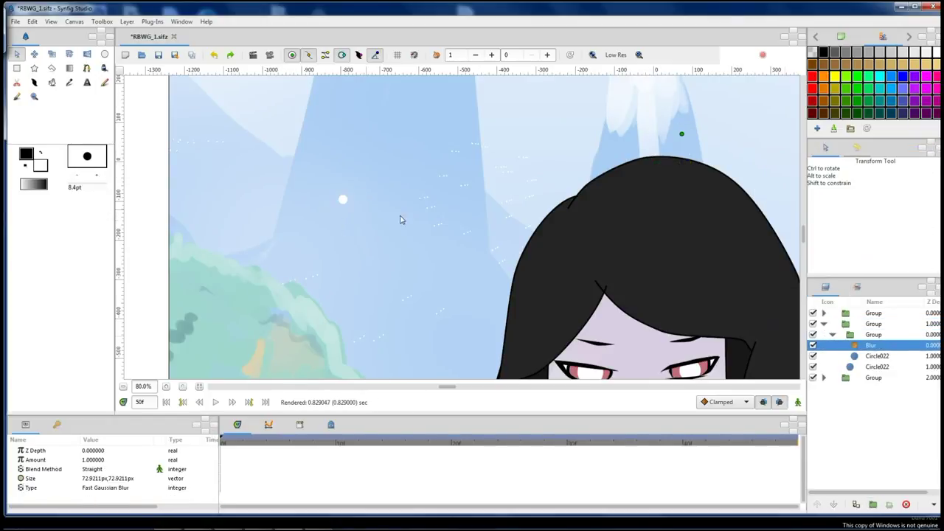
drag(682, 134, 686, 136)
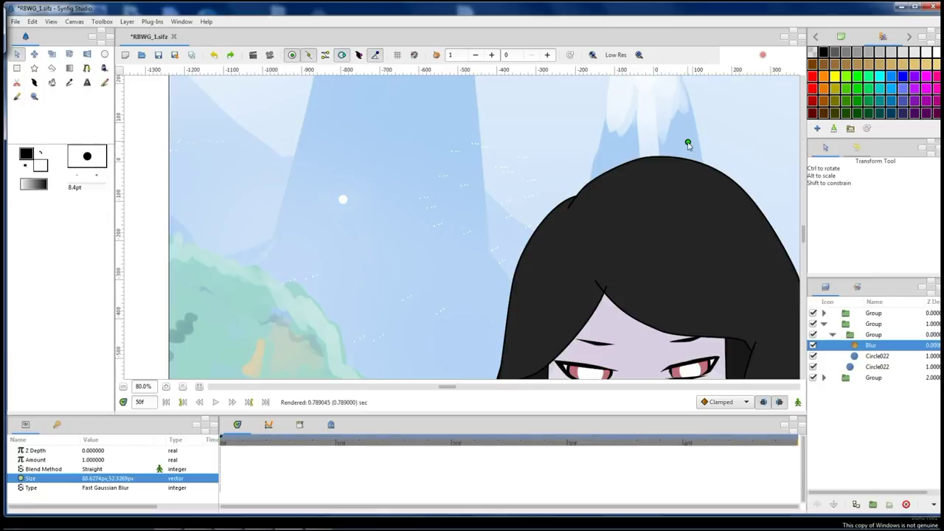
Tune the Blur size to 0px × 11.074px for a gentle vertical softening.
click(814, 367)
click(448, 188)
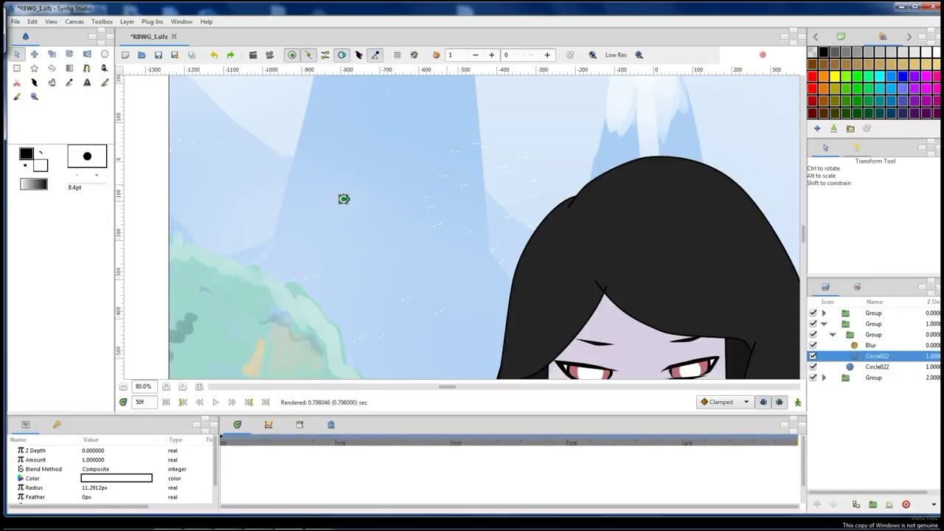
drag(693, 139, 691, 152)
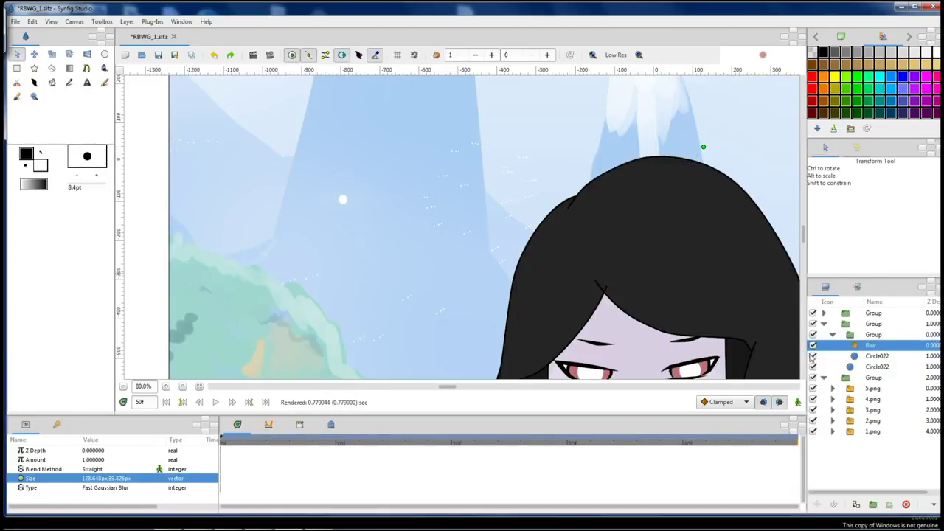
click(871, 356)
click(813, 366)
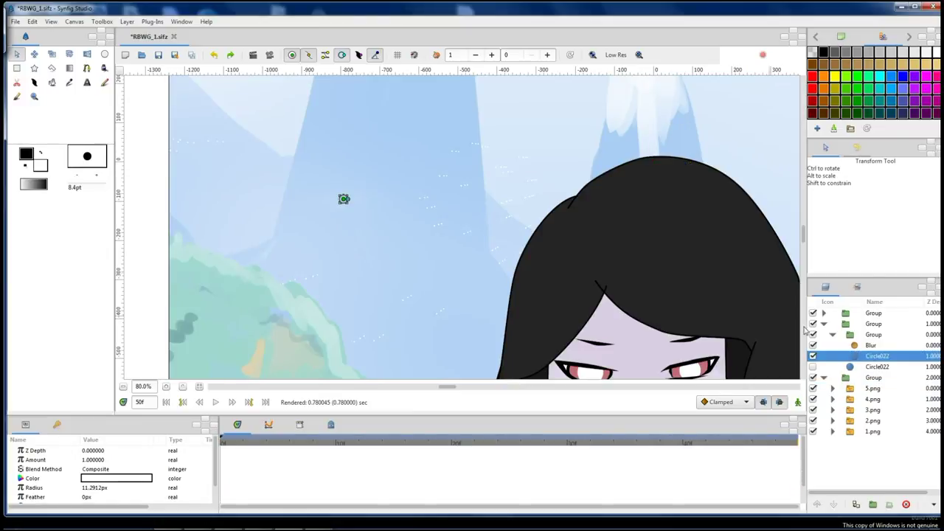
scroll(660, 160, up, 3)
click(702, 234)
drag(701, 234, 630, 234)
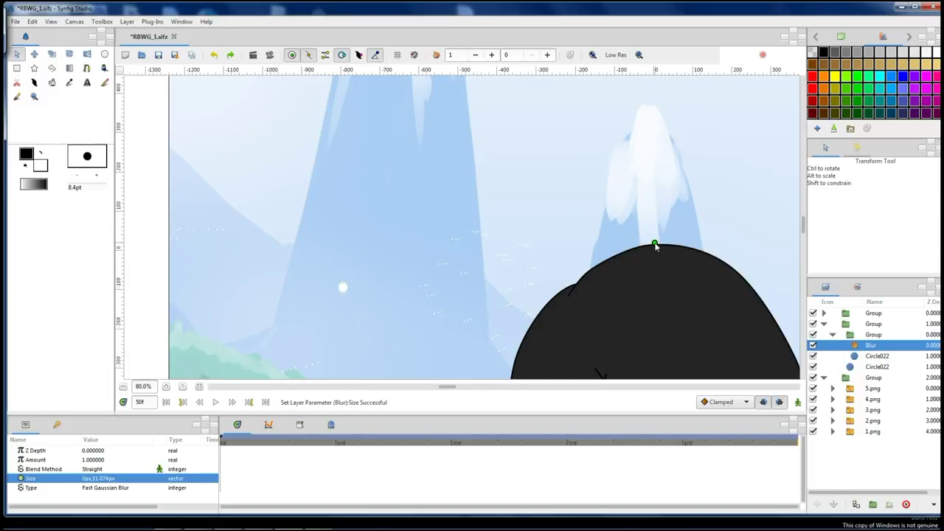
Rename the snow dot's group to particle1.
click(832, 335)
click(873, 324)
click(824, 324)
click(874, 324)
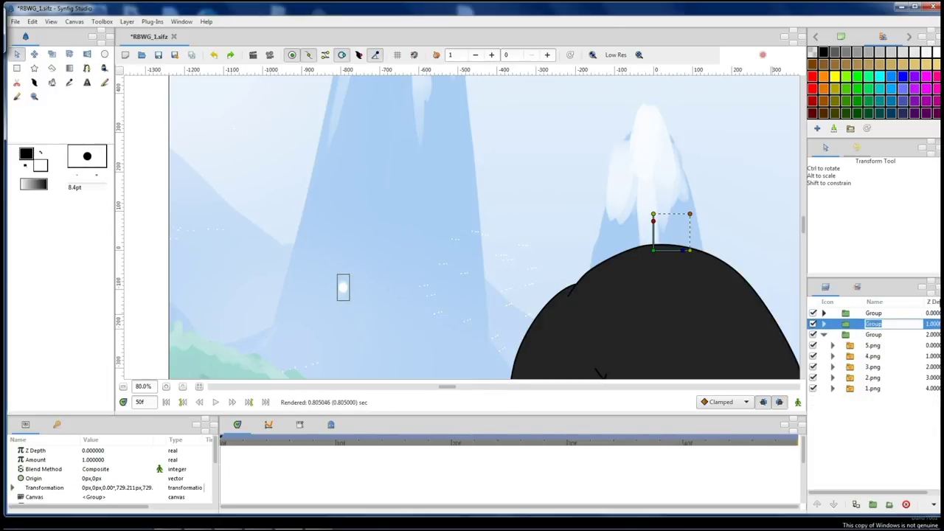
text(particle1)
key(Return)
Convert the group's Origin to a Random value with Speed 0.4.
click(109, 478)
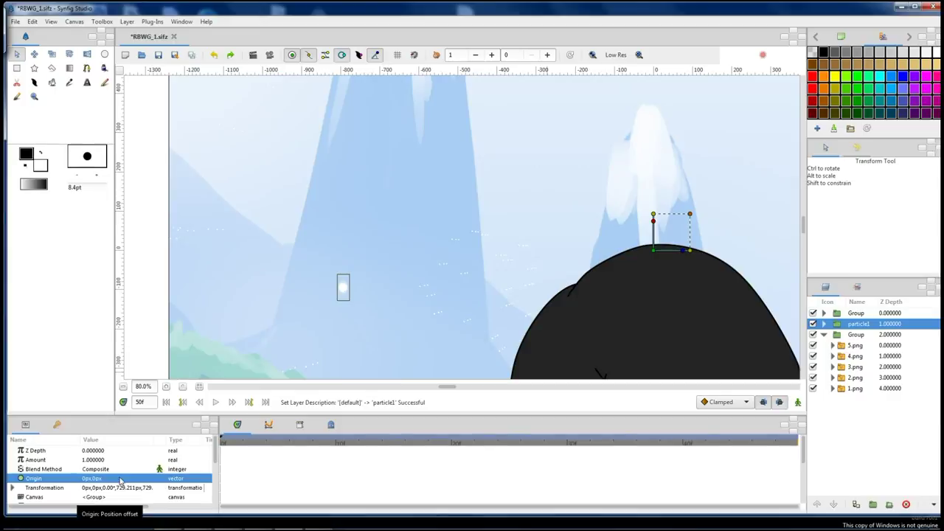
right_click(123, 480)
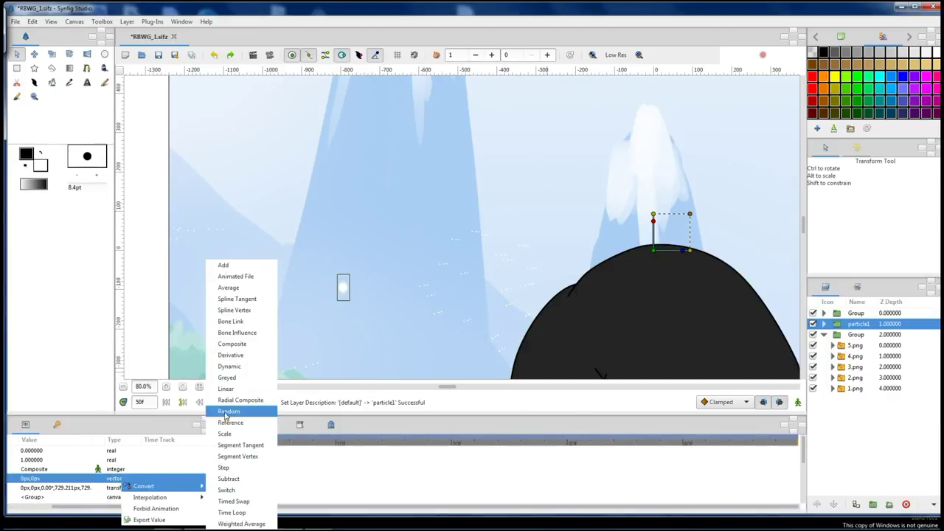
click(236, 413)
scroll(216, 479, down, 3)
scroll(217, 483, down, 2)
scroll(110, 480, up, 5)
triple_click(93, 461)
text(0.4)
key(Return)
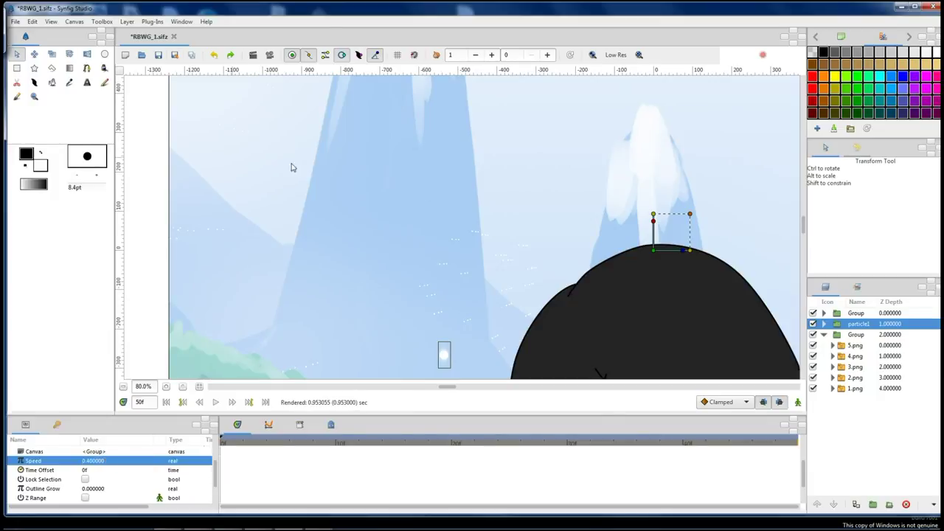
Scrub to frames 7 and 18 to preview the drifting dot.
drag(267, 441, 301, 443)
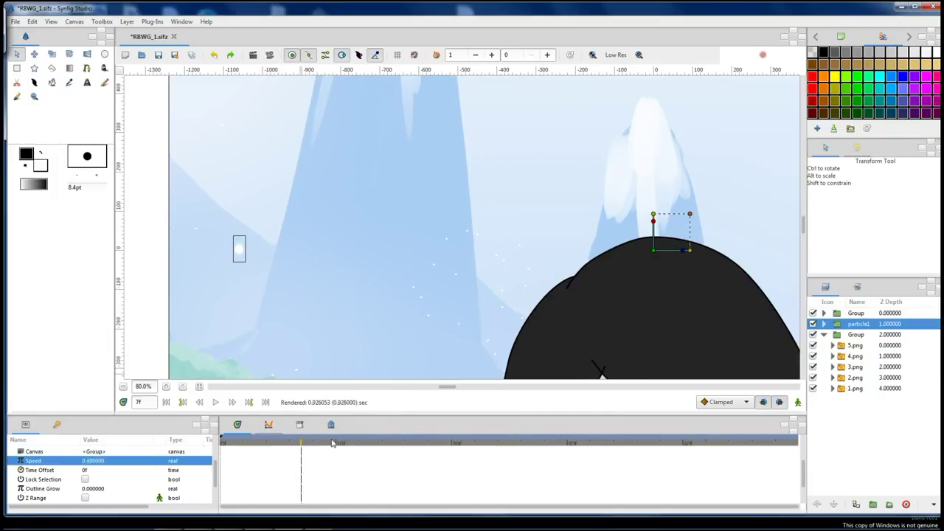
drag(387, 443, 428, 443)
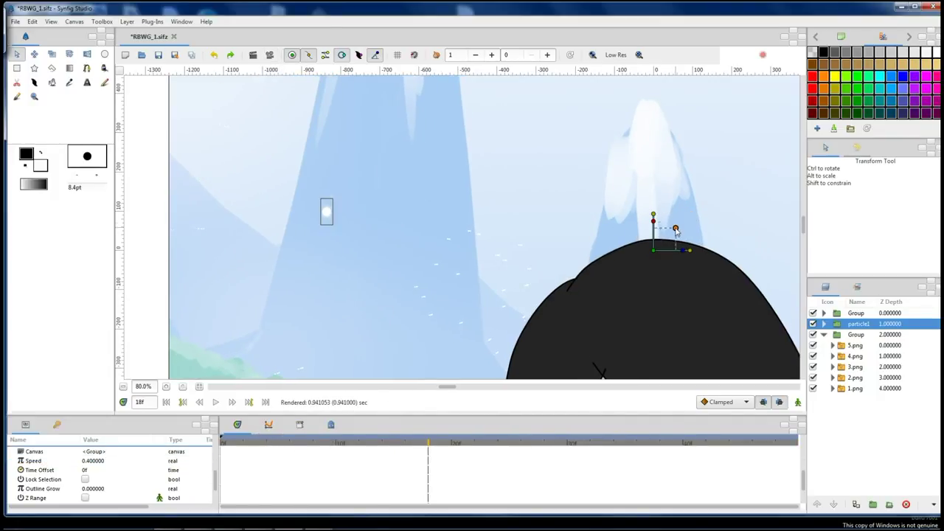
scroll(441, 260, down, 2)
Duplicate particle1 several times, nudging one copy aside.
click(856, 504)
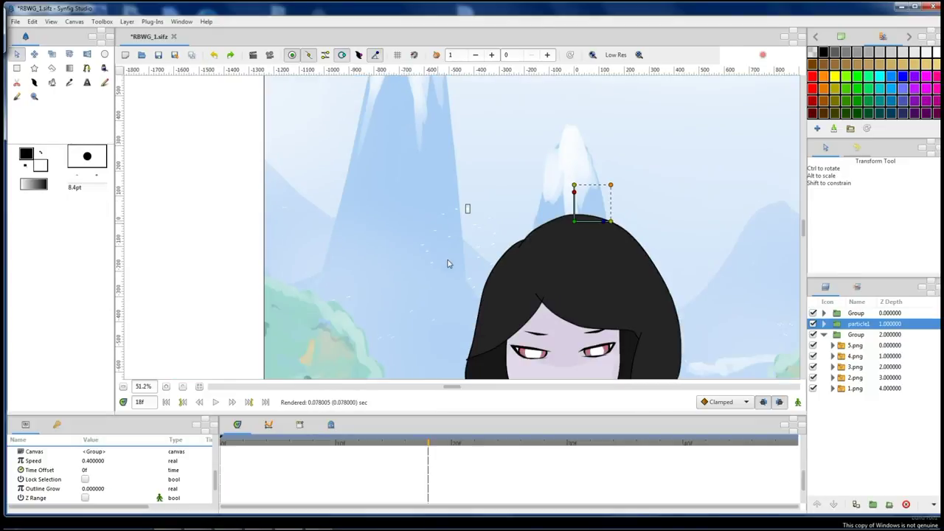
drag(574, 222, 545, 239)
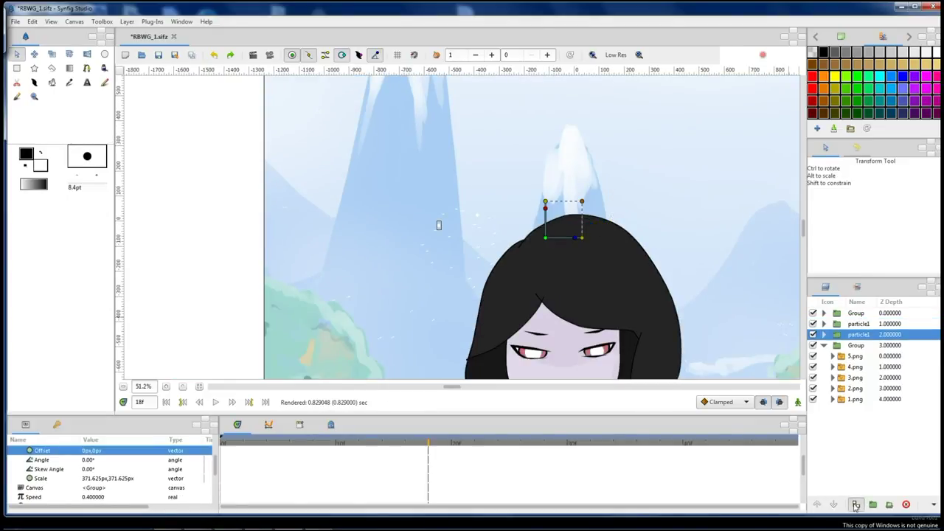
click(855, 505)
click(856, 505)
click(856, 504)
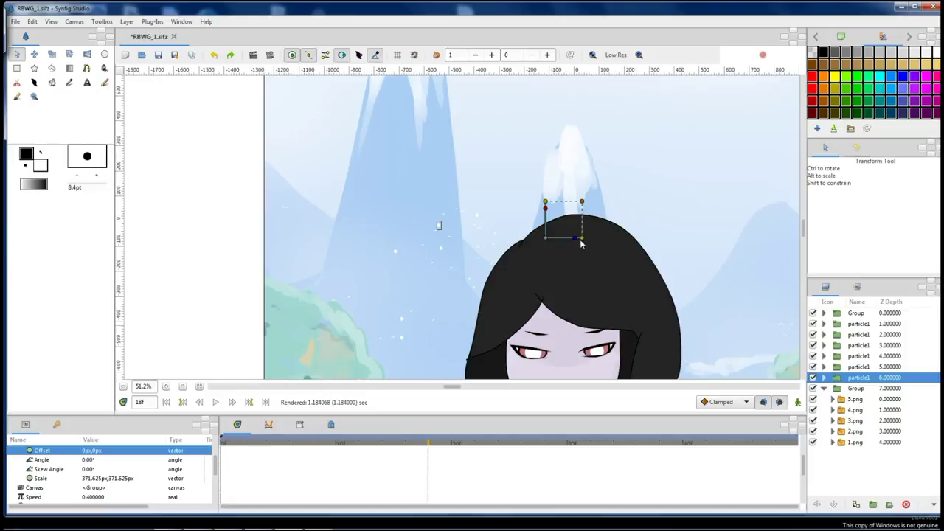
scroll(674, 217, down, 2)
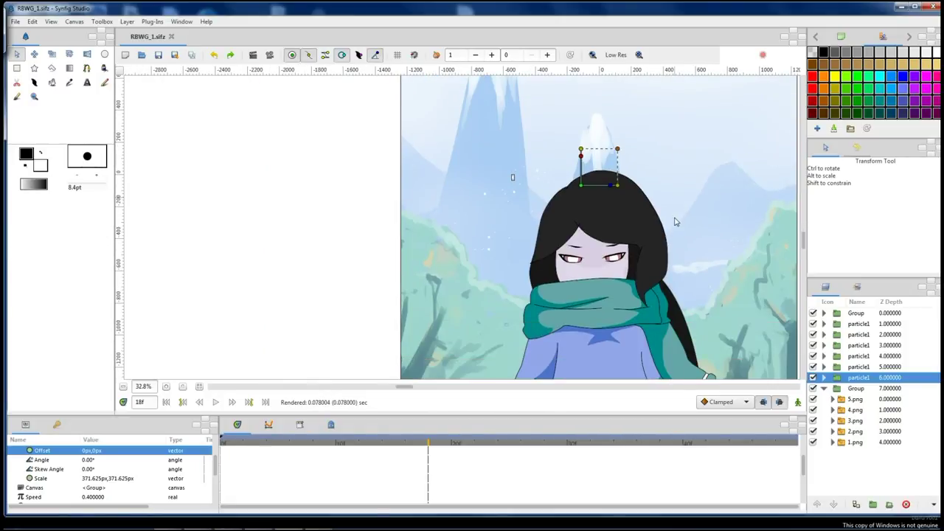
scroll(674, 217, down, 2)
drag(409, 387, 473, 394)
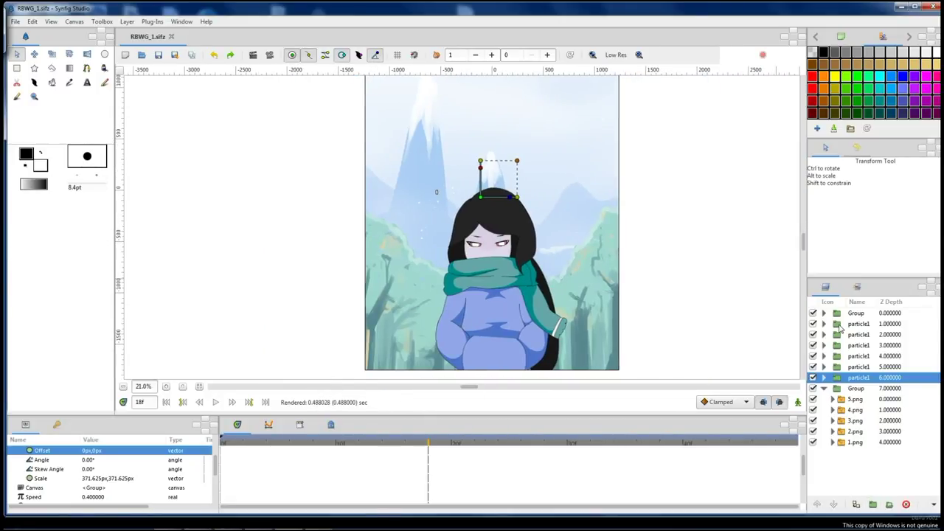
Group the six particle layers and move the snow group over the body.
shift+click(840, 326)
click(872, 504)
drag(494, 159, 446, 213)
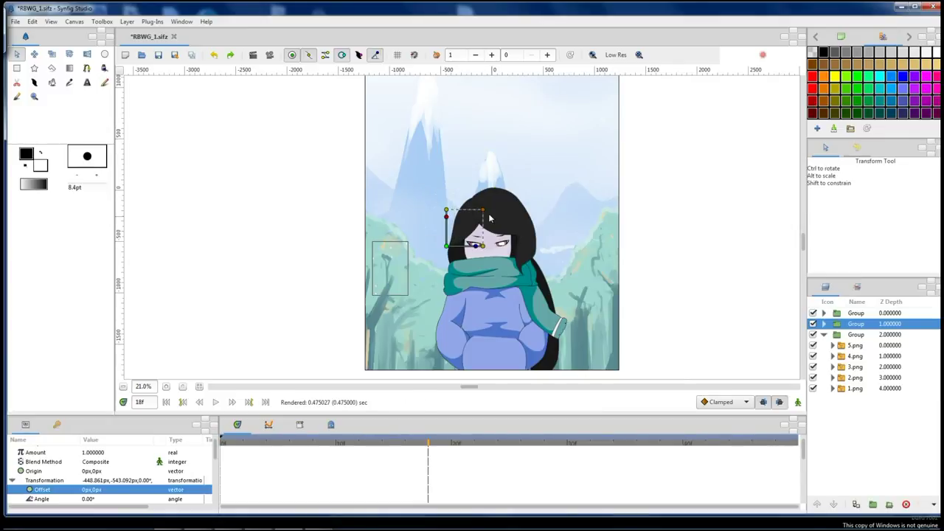
drag(481, 251, 459, 338)
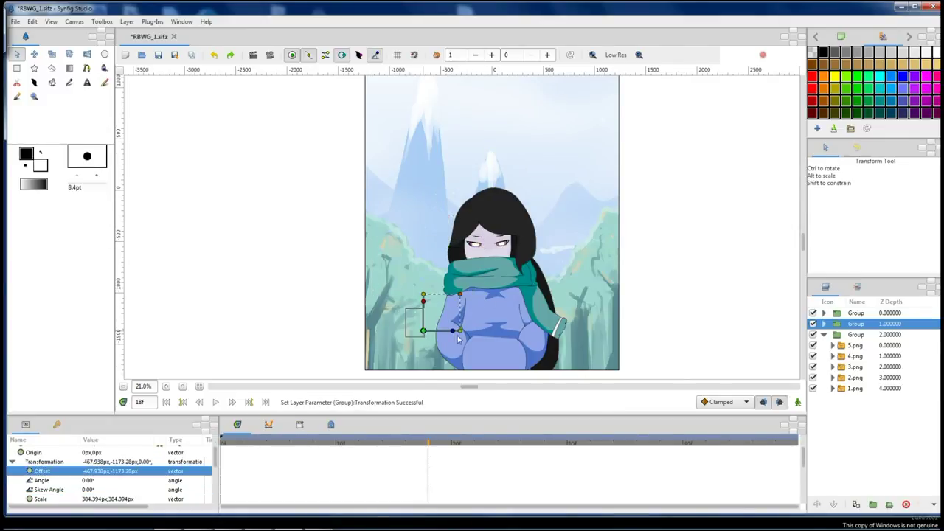
Make three snow group copies spread rightward, then group all four together.
click(855, 504)
drag(423, 330, 589, 340)
click(855, 505)
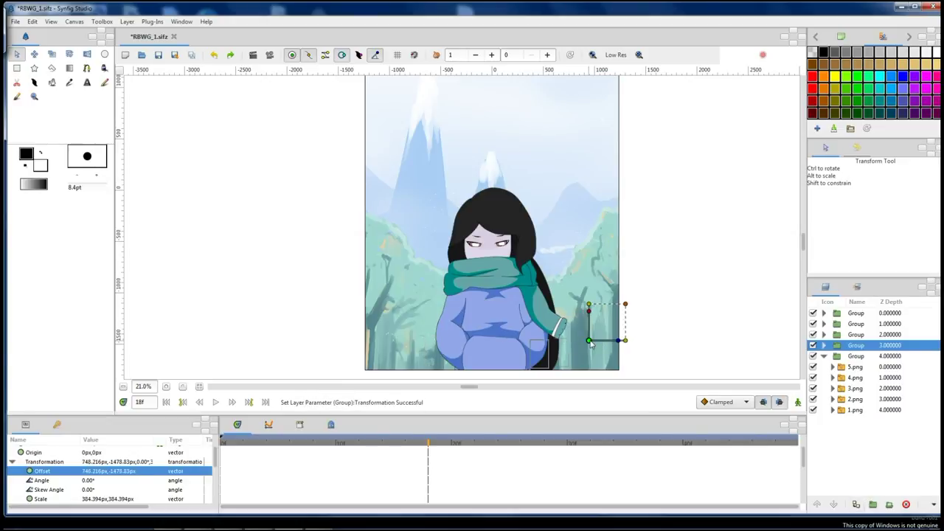
click(856, 504)
drag(589, 341, 655, 335)
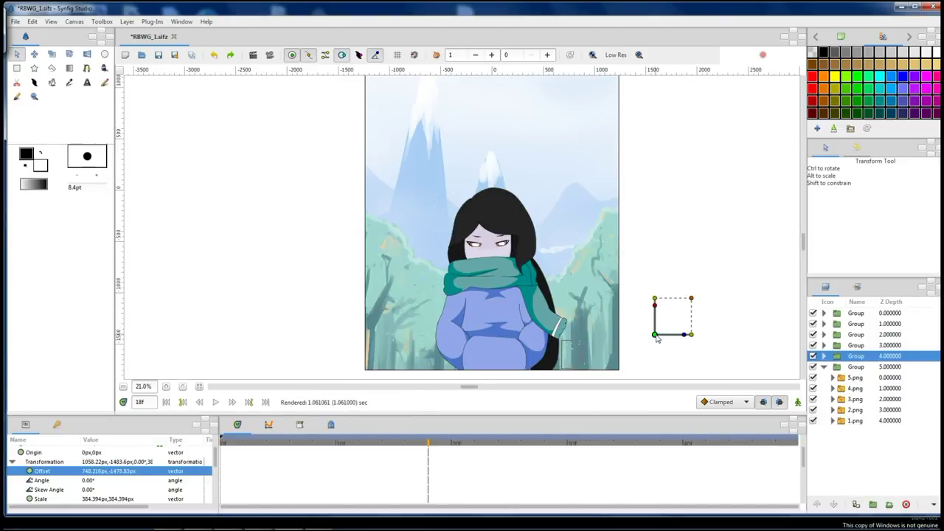
shift+click(838, 327)
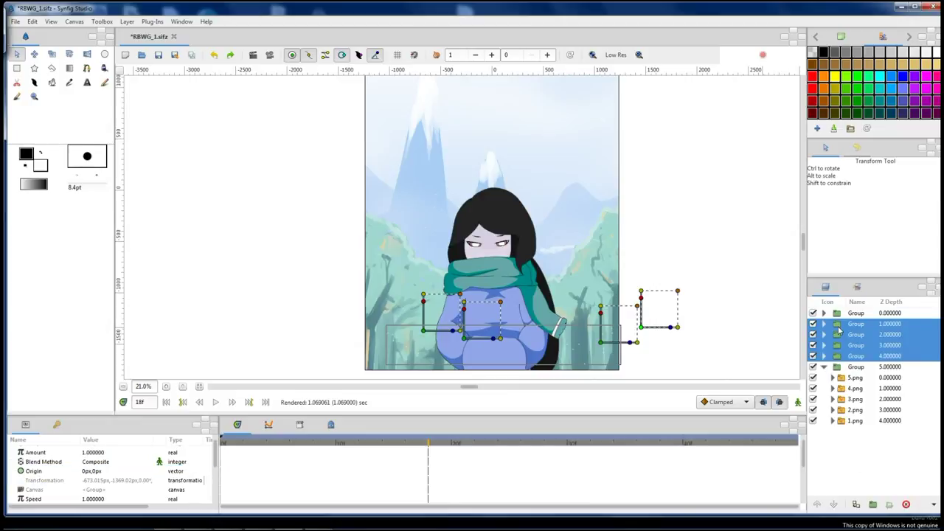
click(873, 505)
drag(491, 187, 481, 205)
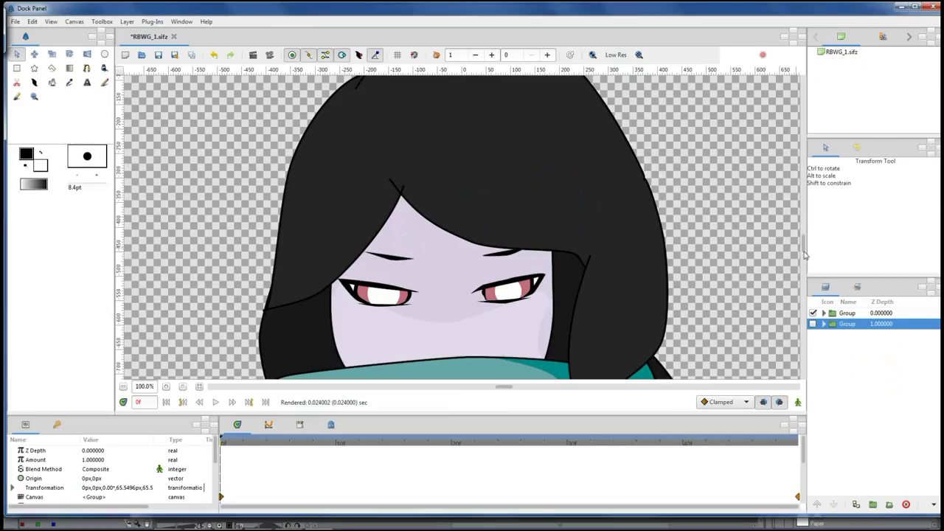
Key the Eyes layer's Amount to 0 at frame 5 and back to 1 at frame 6.
click(834, 314)
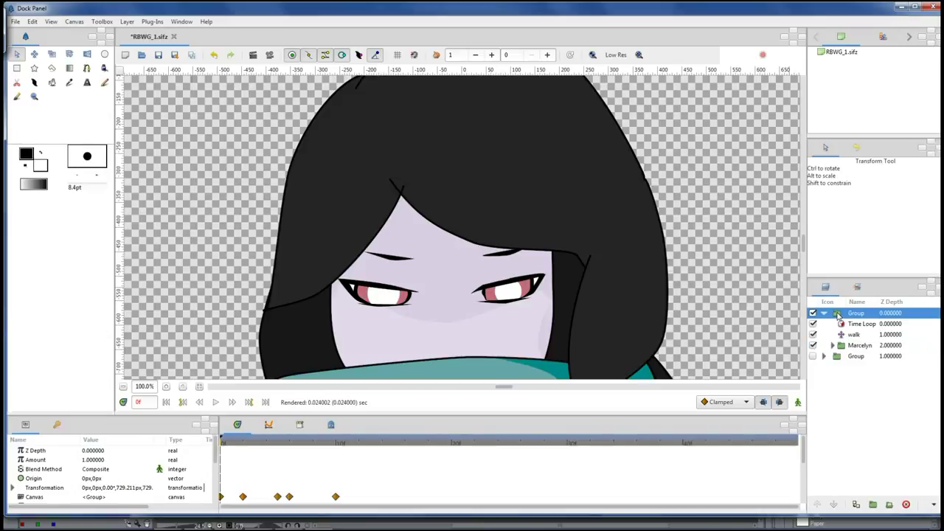
click(859, 345)
click(862, 378)
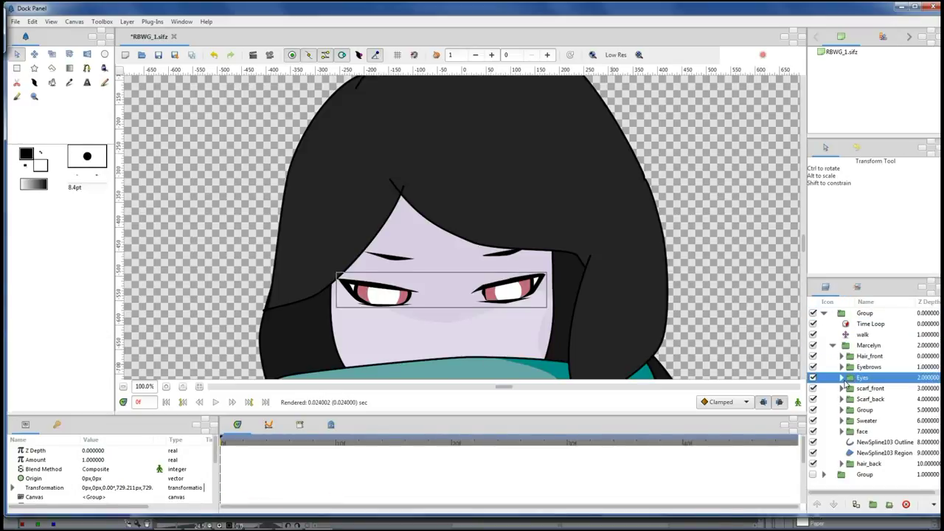
click(279, 445)
click(798, 402)
triple_click(92, 459)
text(0)
key(Return)
drag(277, 459, 288, 459)
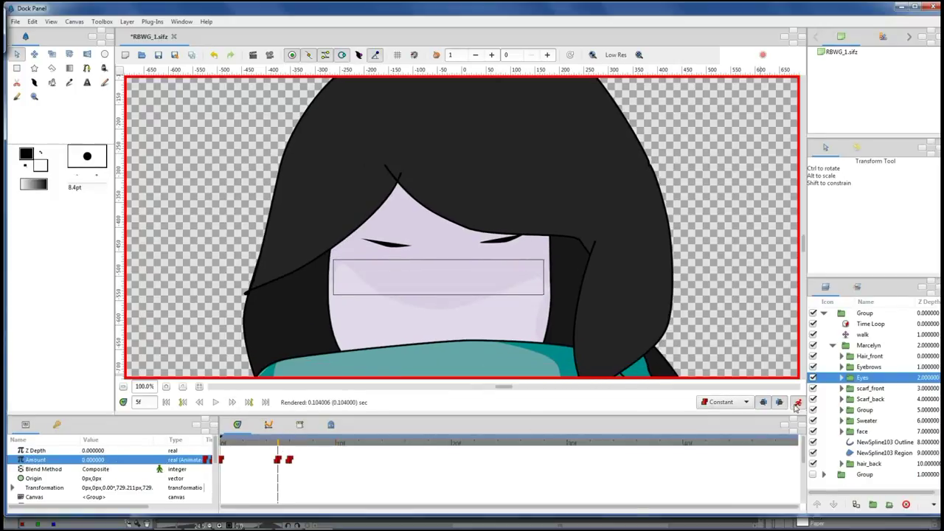
click(796, 403)
Draw spline lash shapes for the closed right and left eyes.
key(alt+b)
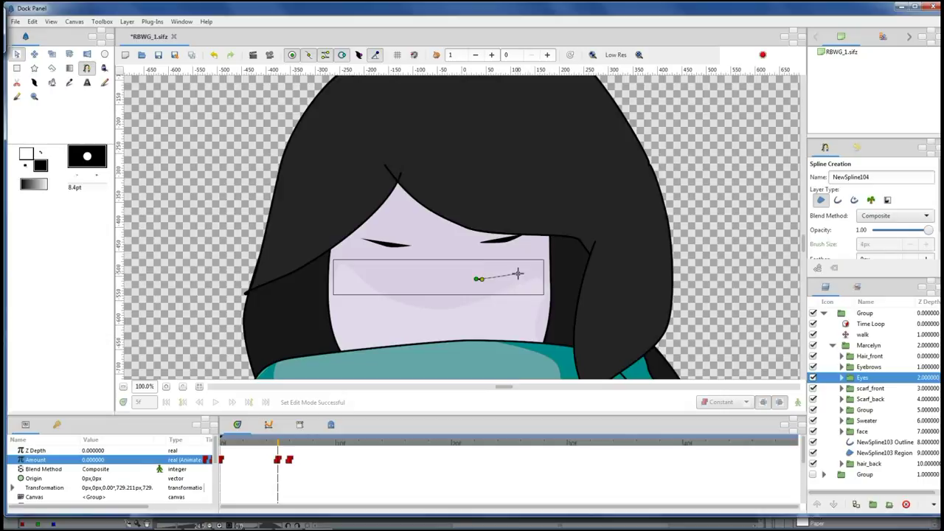
right_click(473, 278)
click(497, 313)
click(514, 282)
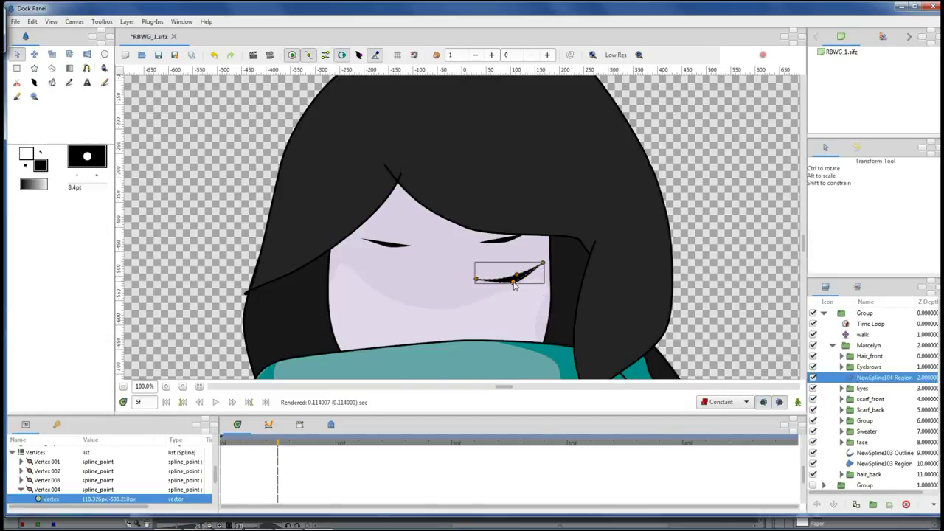
key(alt+b)
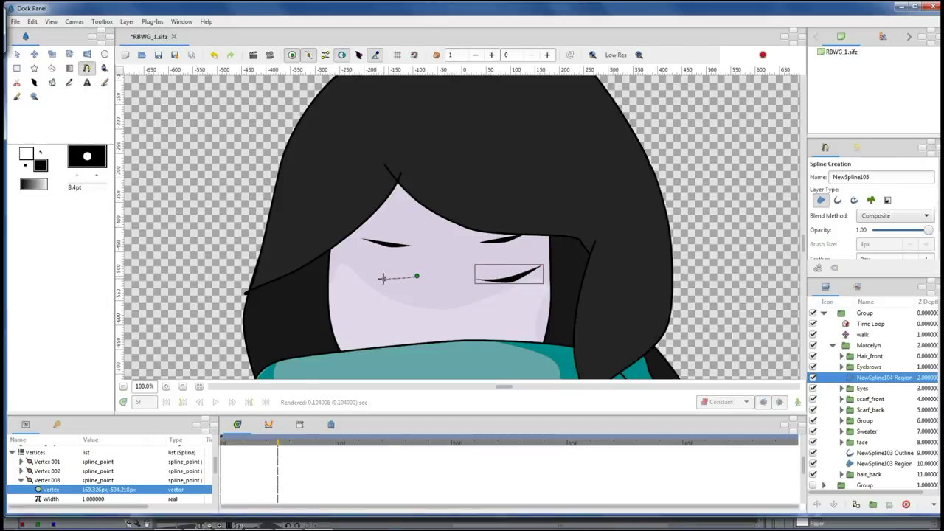
click(417, 277)
Group the two lash shapes into a layer named 'blink'.
click(17, 54)
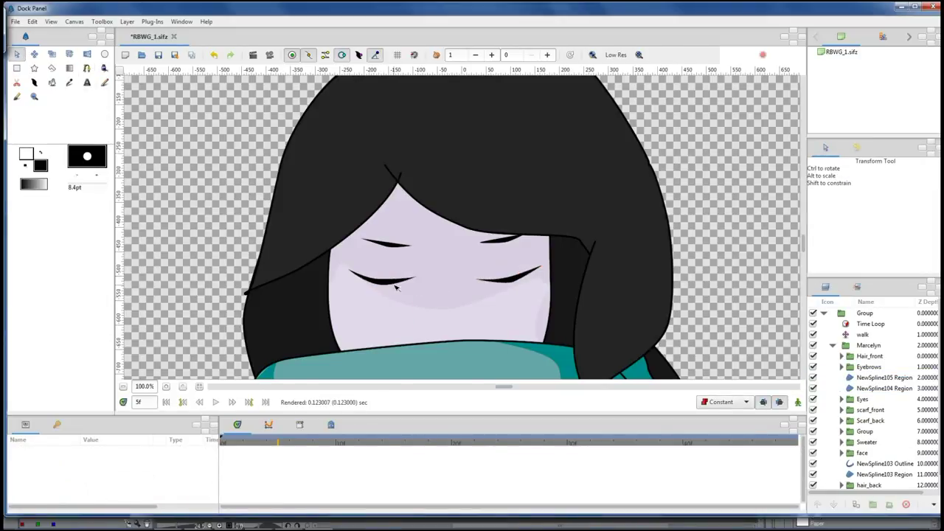
click(384, 279)
ctrl+click(510, 276)
click(873, 504)
double_click(865, 377)
text(blink)
key(Return)
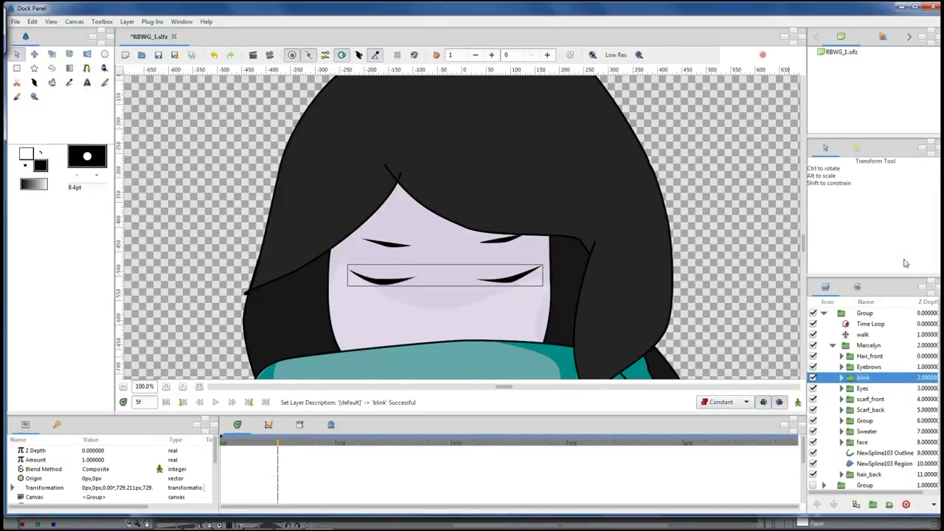
Set blink Amount to 0, key it to 1 at frame 5, then scrub to check the blink.
triple_click(92, 460)
text(0)
key(Return)
click(797, 402)
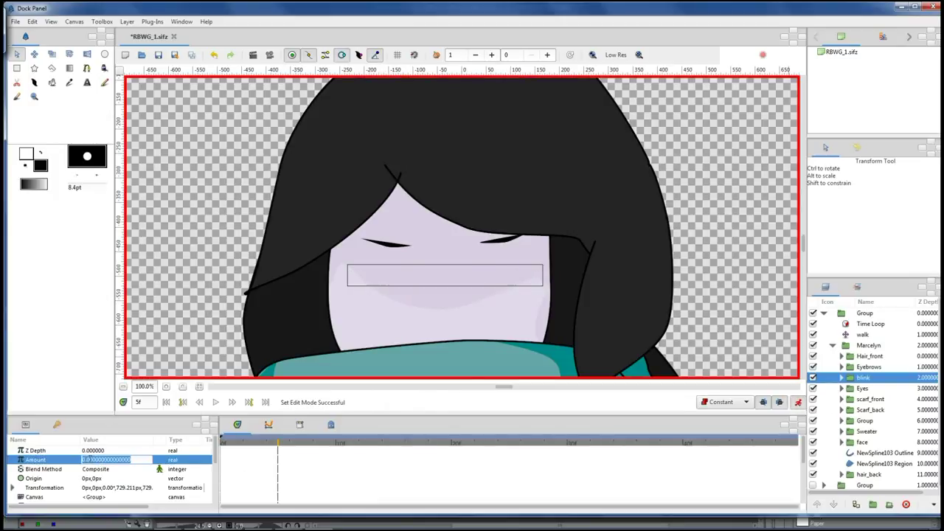
text(1)
key(Return)
click(232, 402)
triple_click(92, 460)
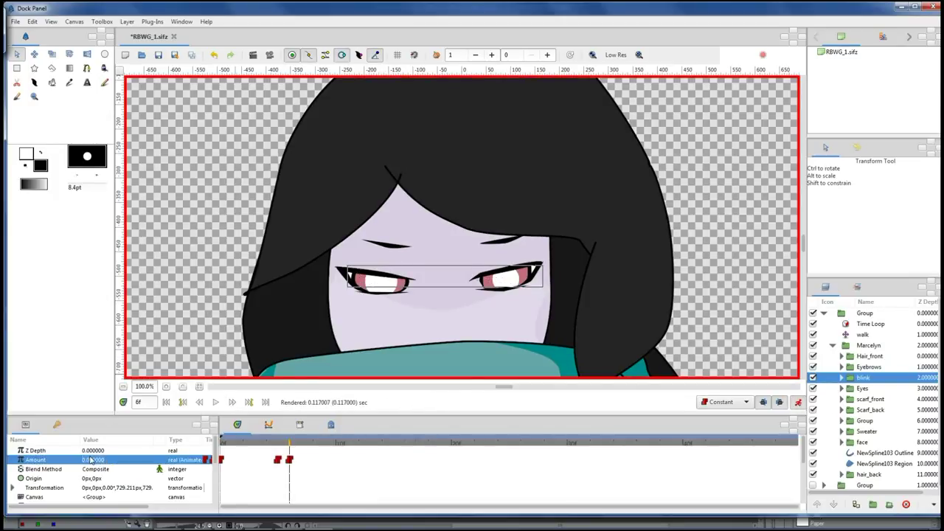
drag(262, 447, 579, 445)
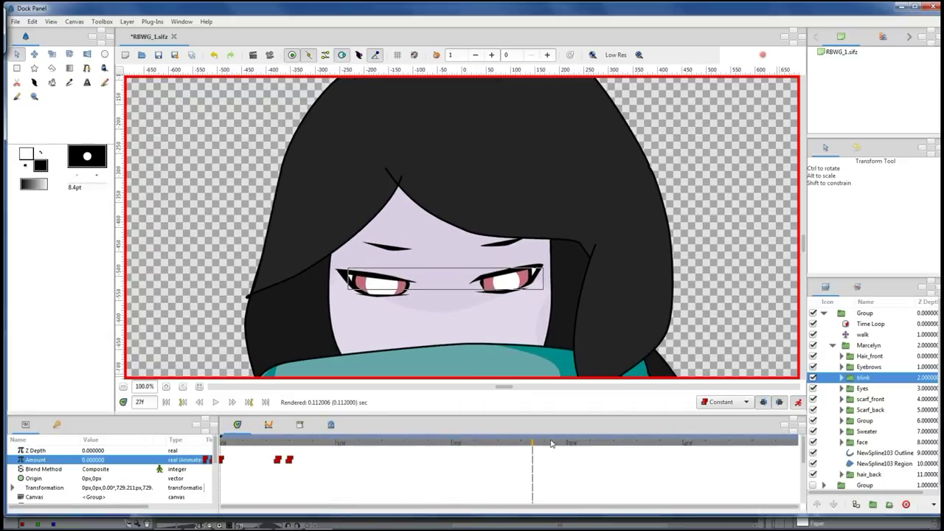
click(832, 345)
click(824, 313)
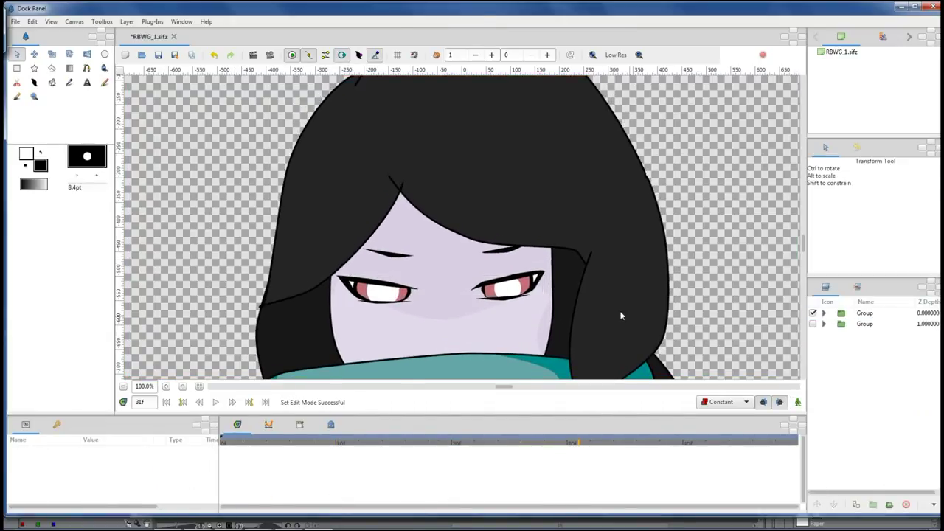
Fit the drawing in view, select the character group, and set the fill colour to cyan.
key(ctrl+shift+z)
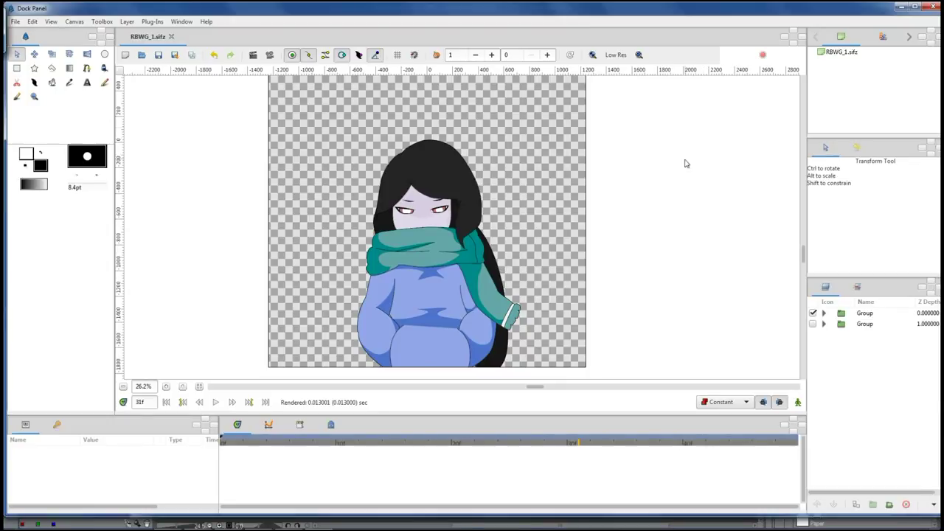
click(865, 324)
click(824, 313)
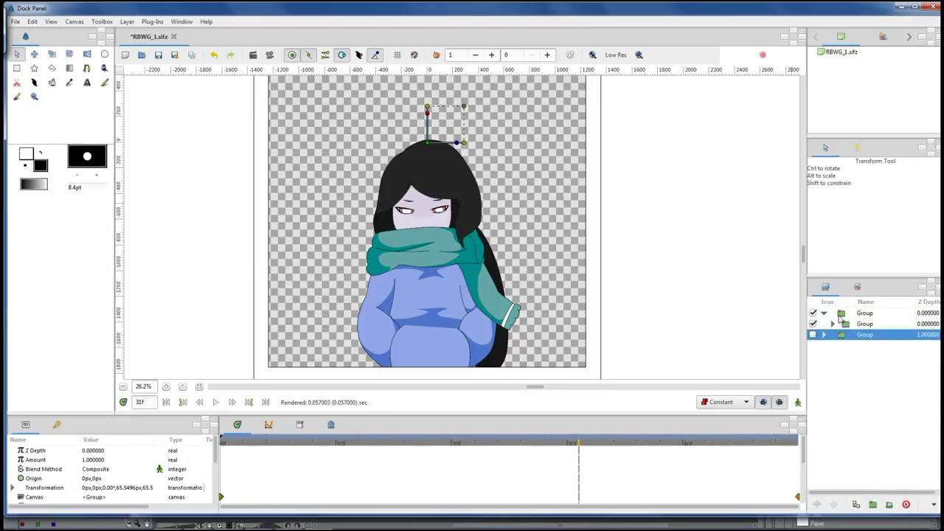
click(865, 324)
click(882, 36)
click(883, 89)
Draw an Overlay linear gradient over the character from the head top to mid-body.
click(70, 68)
click(743, 266)
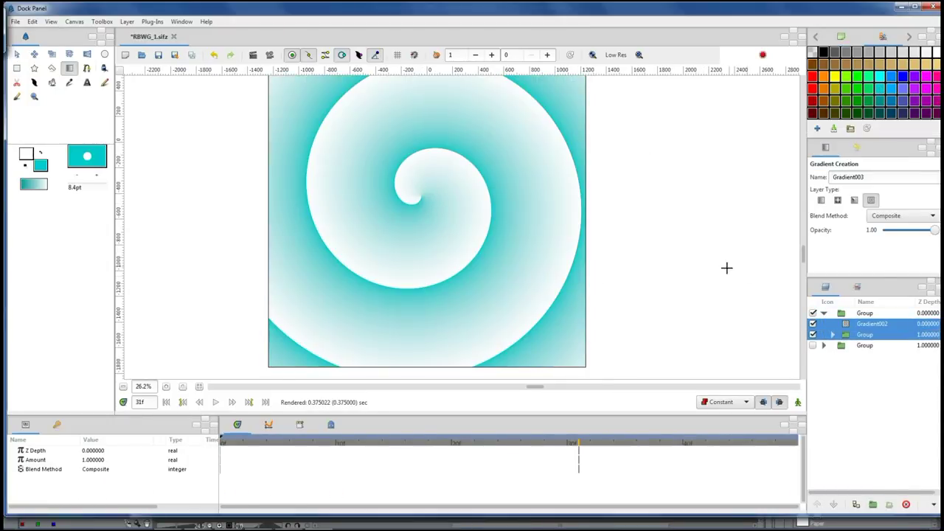
key(ctrl+z)
click(69, 68)
click(895, 214)
click(896, 297)
drag(451, 197, 443, 370)
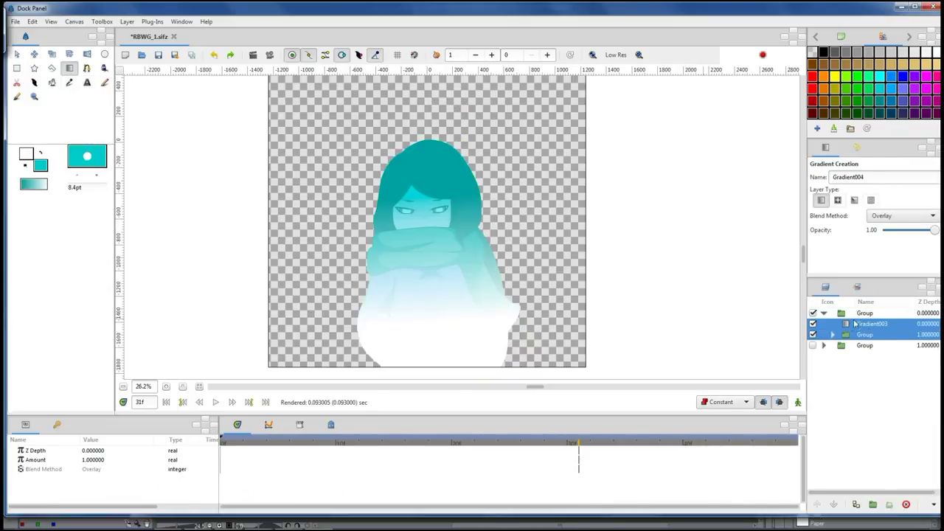
mouse_move(451, 197)
mouse_down()
mouse_move(466, 341)
mouse_move(423, 124)
mouse_up()
mouse_move(466, 342)
mouse_down()
mouse_move(432, 265)
mouse_move(425, 280)
mouse_up()
Lower the gradient's Amount to 0.3 and switch on the forest background group.
triple_click(96, 459)
text(0.3)
key(Return)
click(96, 459)
click(189, 110)
click(813, 346)
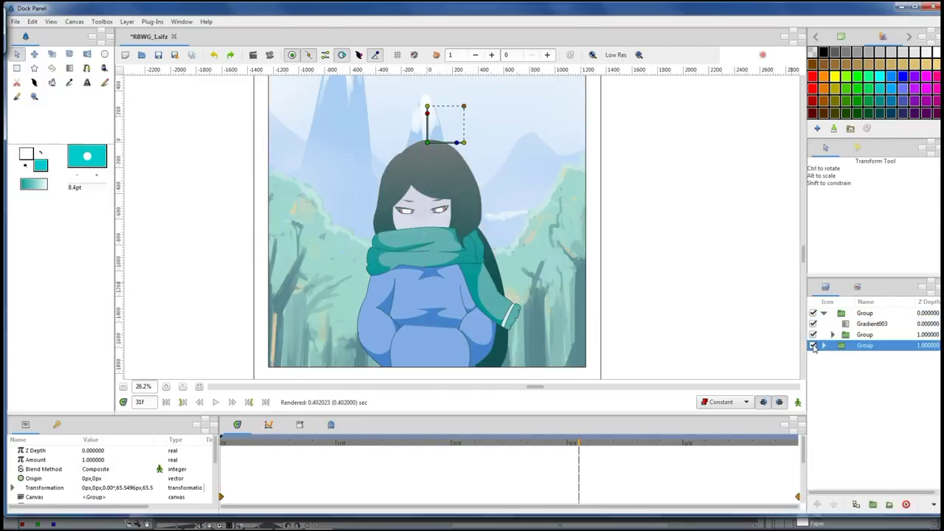
click(872, 323)
Duplicate the gradient, move the copy to the top of the stack, and raise its start point to the face.
drag(872, 323, 841, 353)
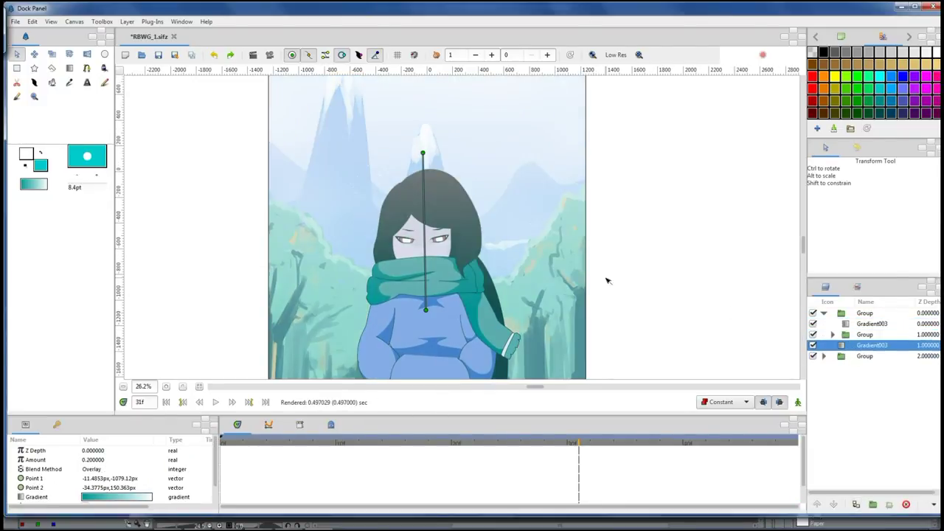
drag(425, 310, 423, 351)
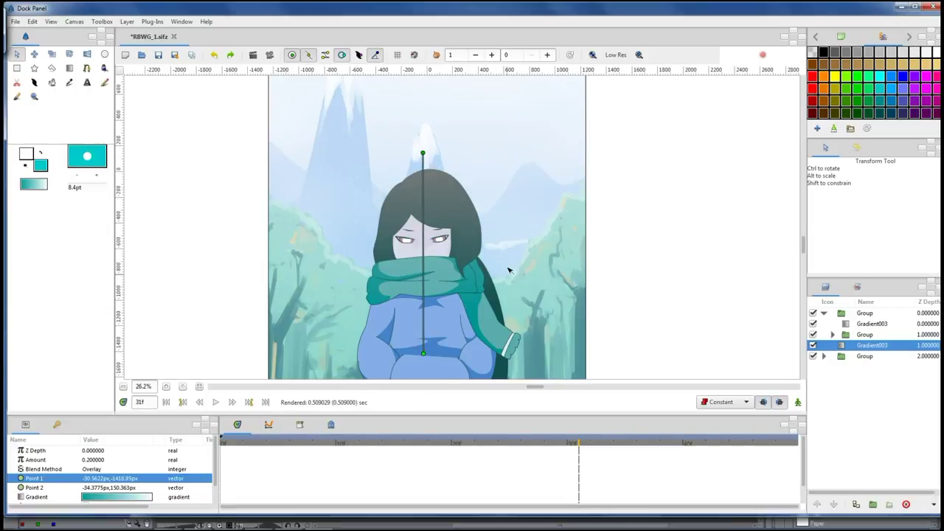
scroll(422, 347, down, 1)
drag(856, 343, 821, 317)
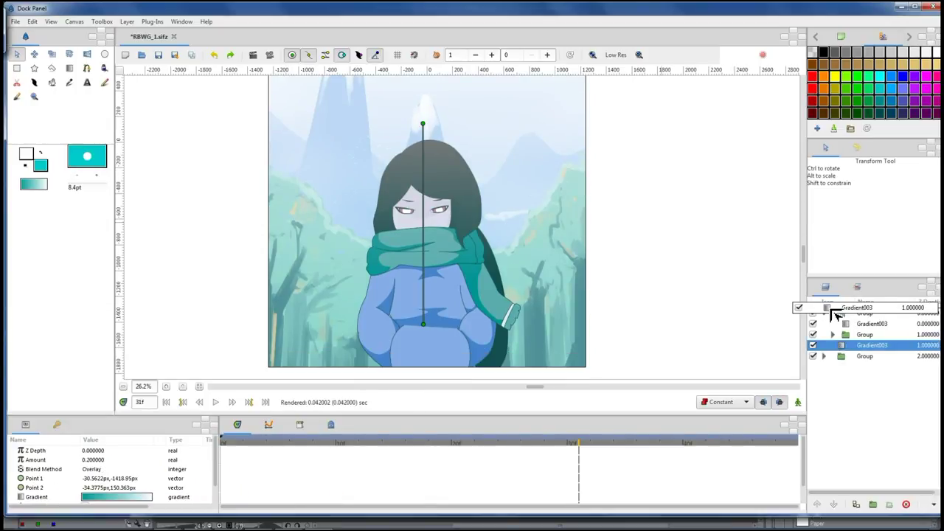
drag(423, 324, 423, 147)
Animate the gradient point with Clamped waypoints, moving it onto the scarf at frame 35.
click(798, 402)
click(725, 402)
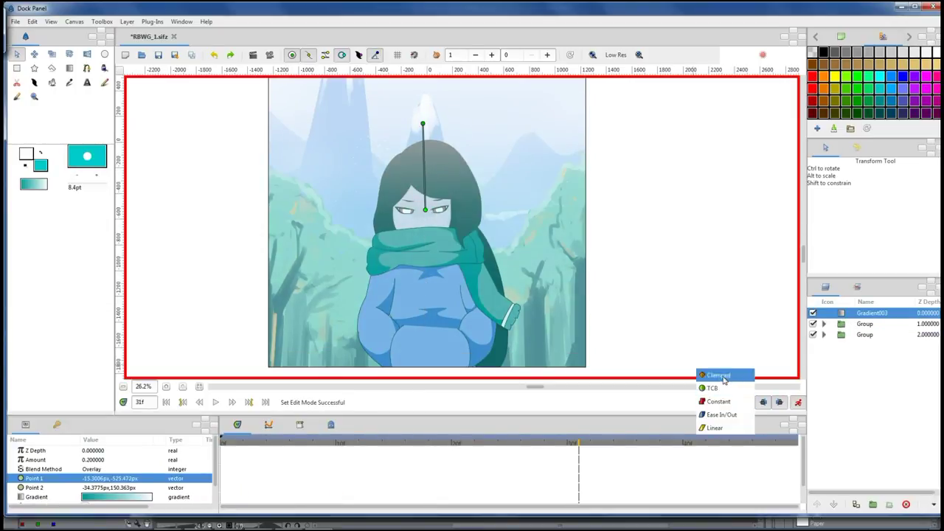
click(712, 375)
mouse_move(425, 209)
mouse_down()
mouse_move(425, 199)
mouse_move(428, 222)
mouse_up()
click(474, 443)
click(625, 442)
right_click(221, 478)
click(244, 470)
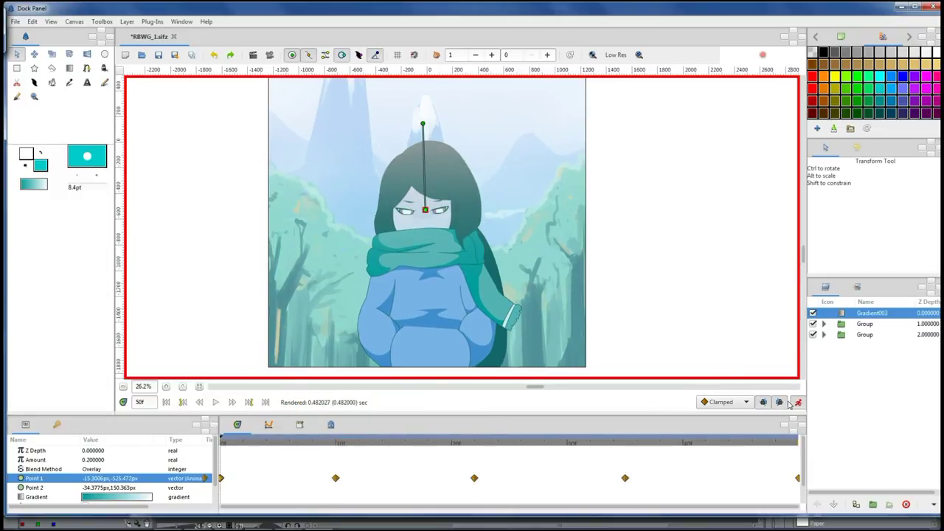
Add a Blur layer at Amount 0.6 over the forest background and preview the animation.
click(797, 402)
right_click(843, 337)
click(676, 154)
click(98, 460)
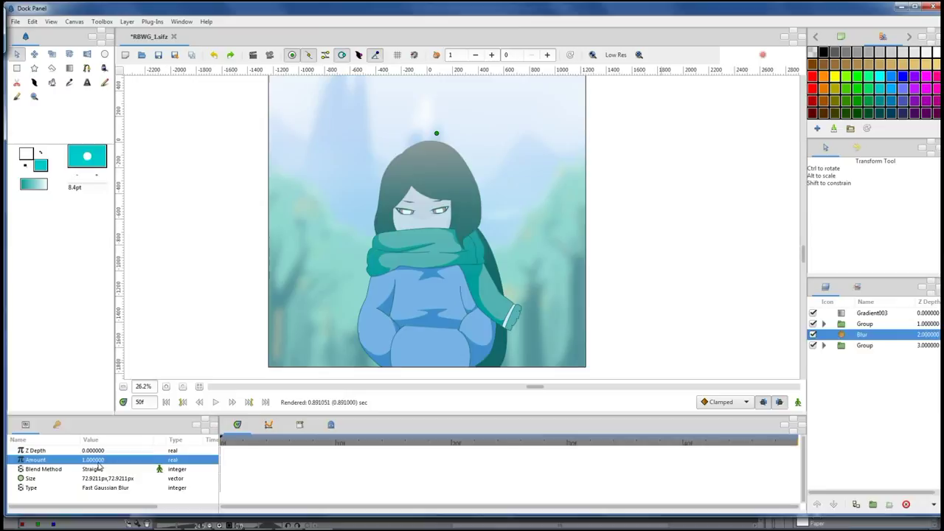
key(Return)
click(270, 54)
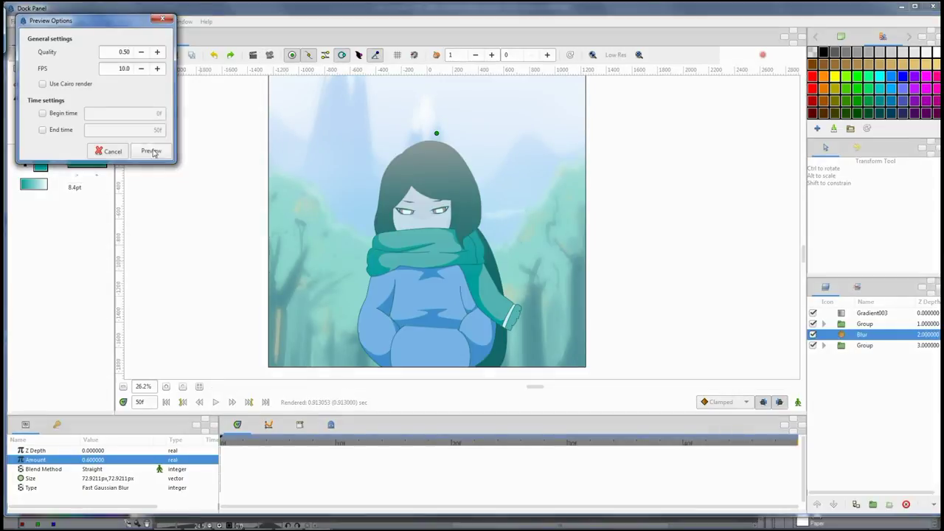
click(152, 150)
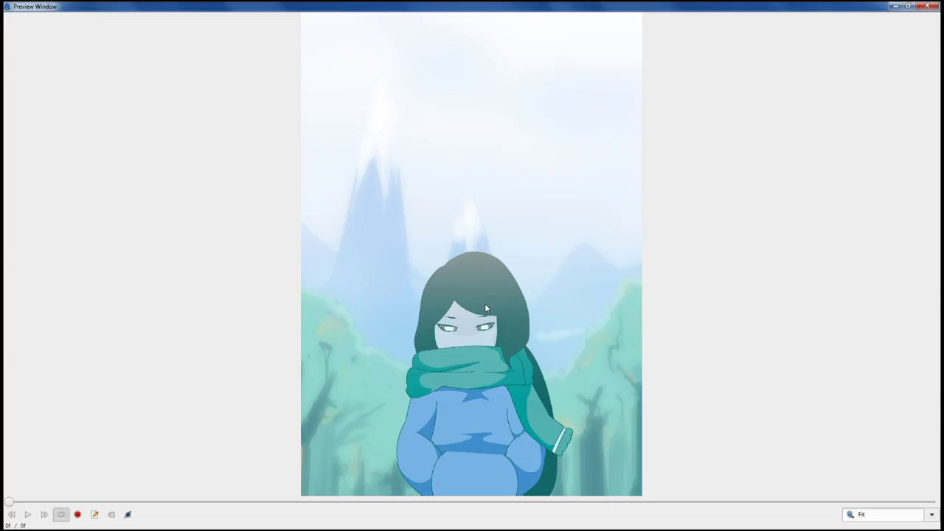